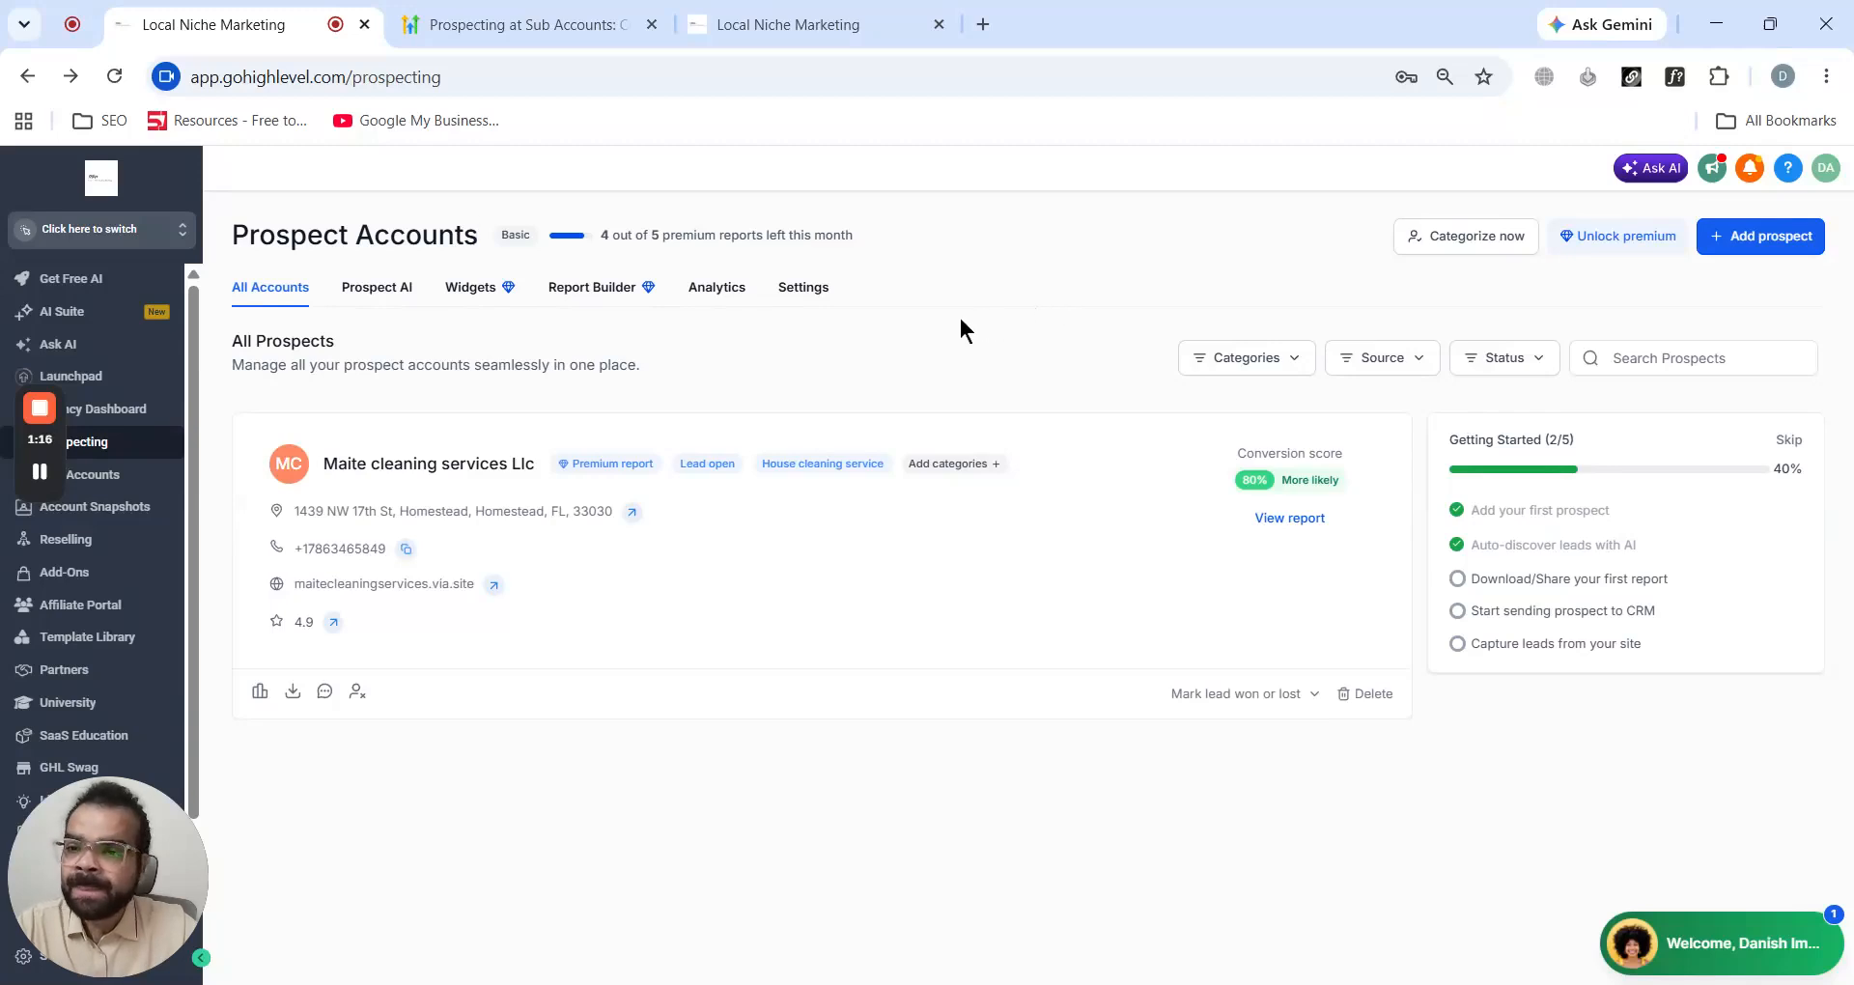
- Start a new Prospect AI agent and name it Allen
{"action": "left_click", "coordinate": [384, 289]}
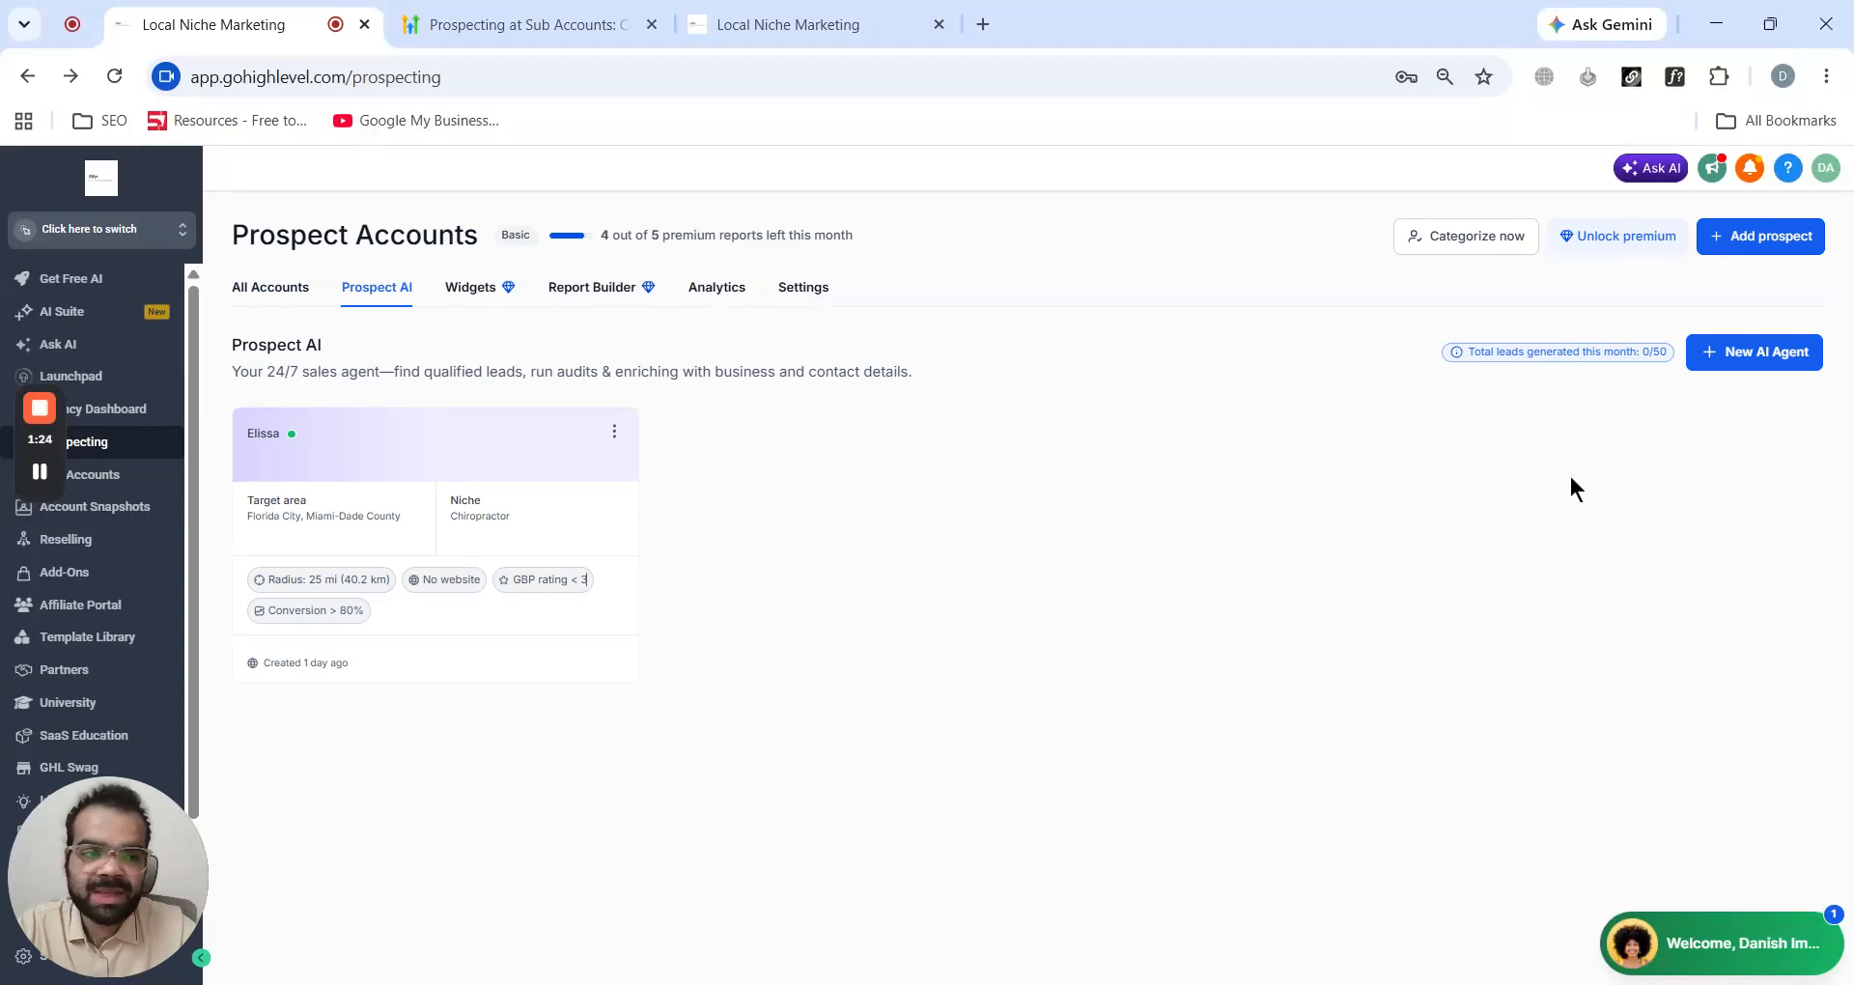
{"action": "left_click", "coordinate": [1708, 365]}
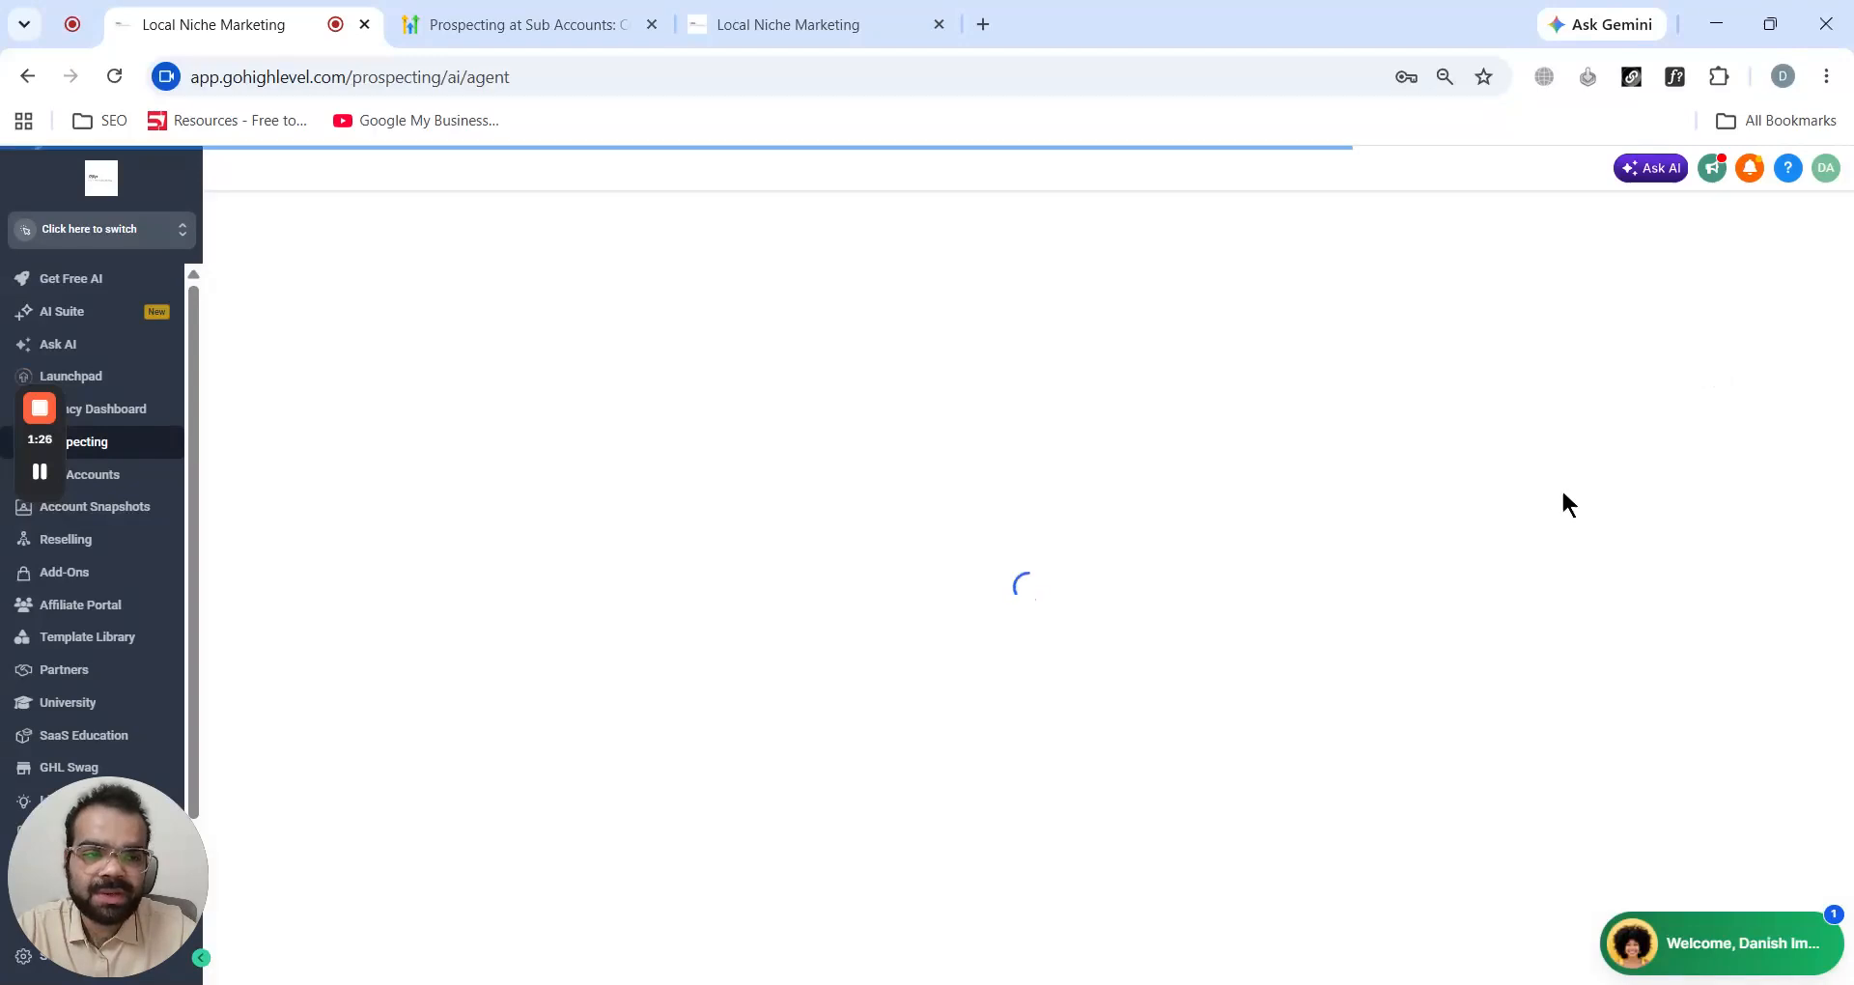
{"action": "left_click", "coordinate": [597, 326]}
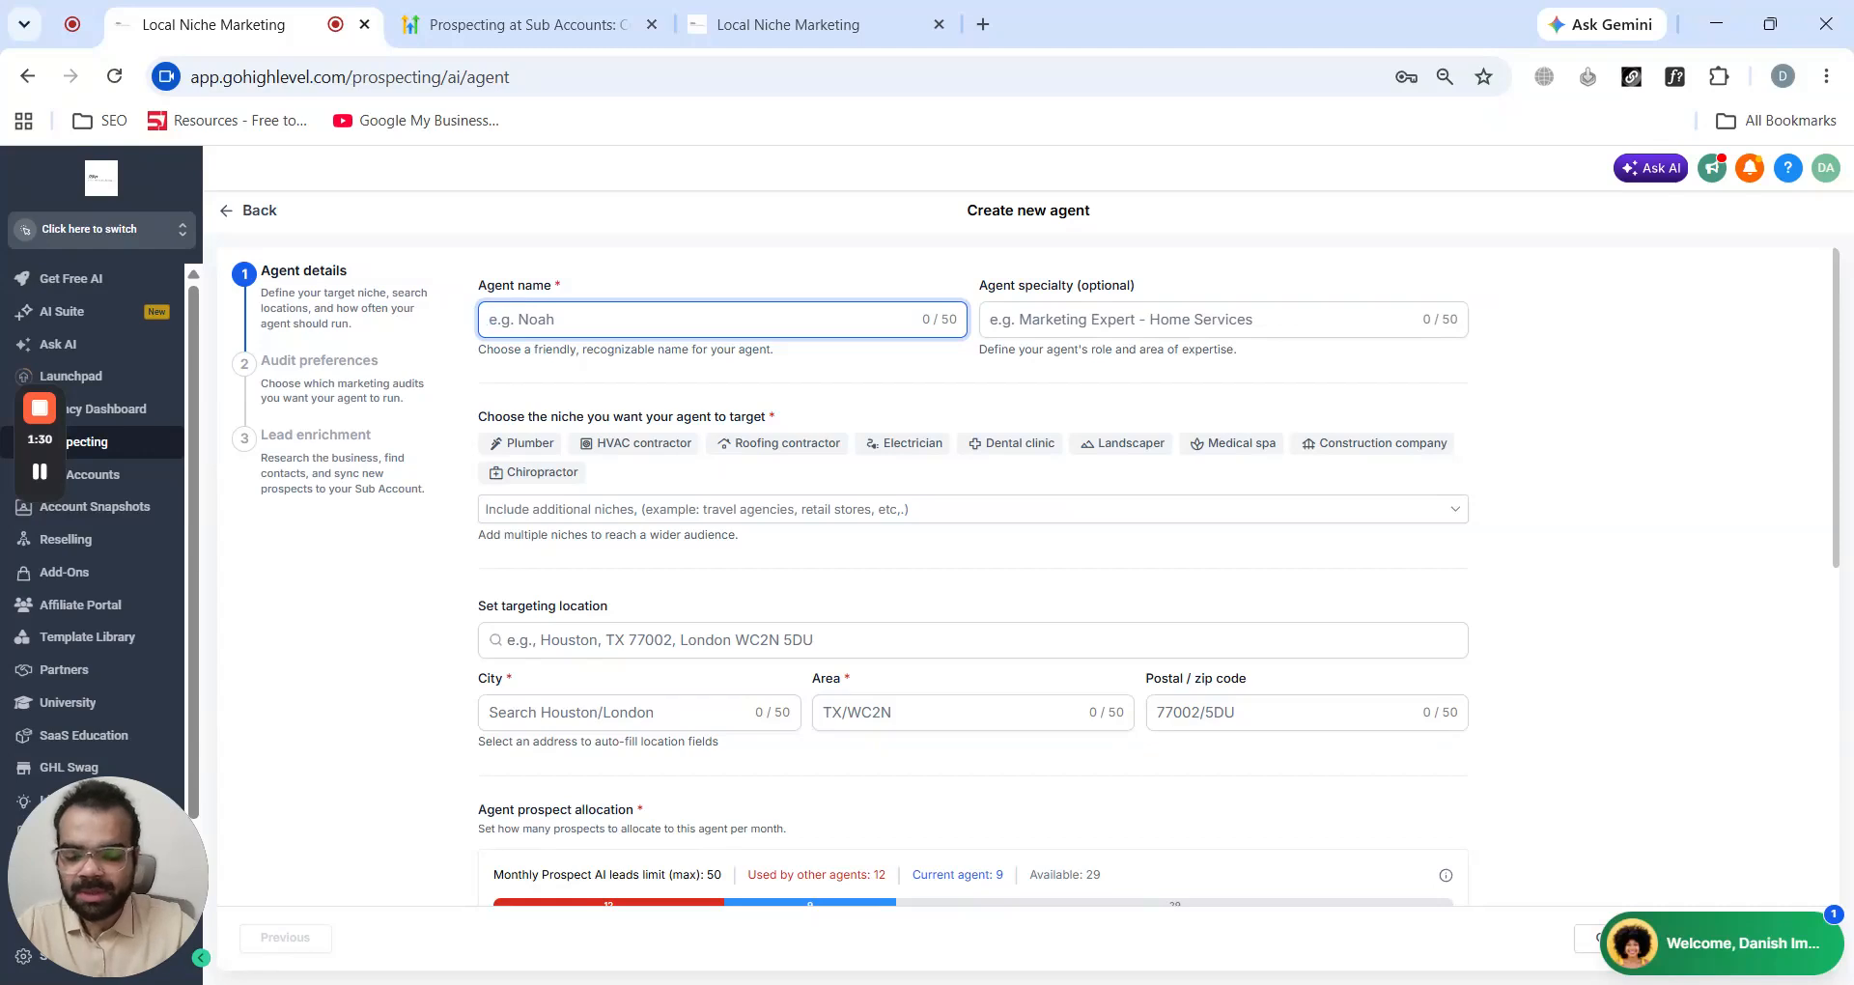
{"action": "type", "text": "AIlen"}
- Choose Construction company as the agent's target niche
{"action": "left_click", "coordinate": [1120, 320]}
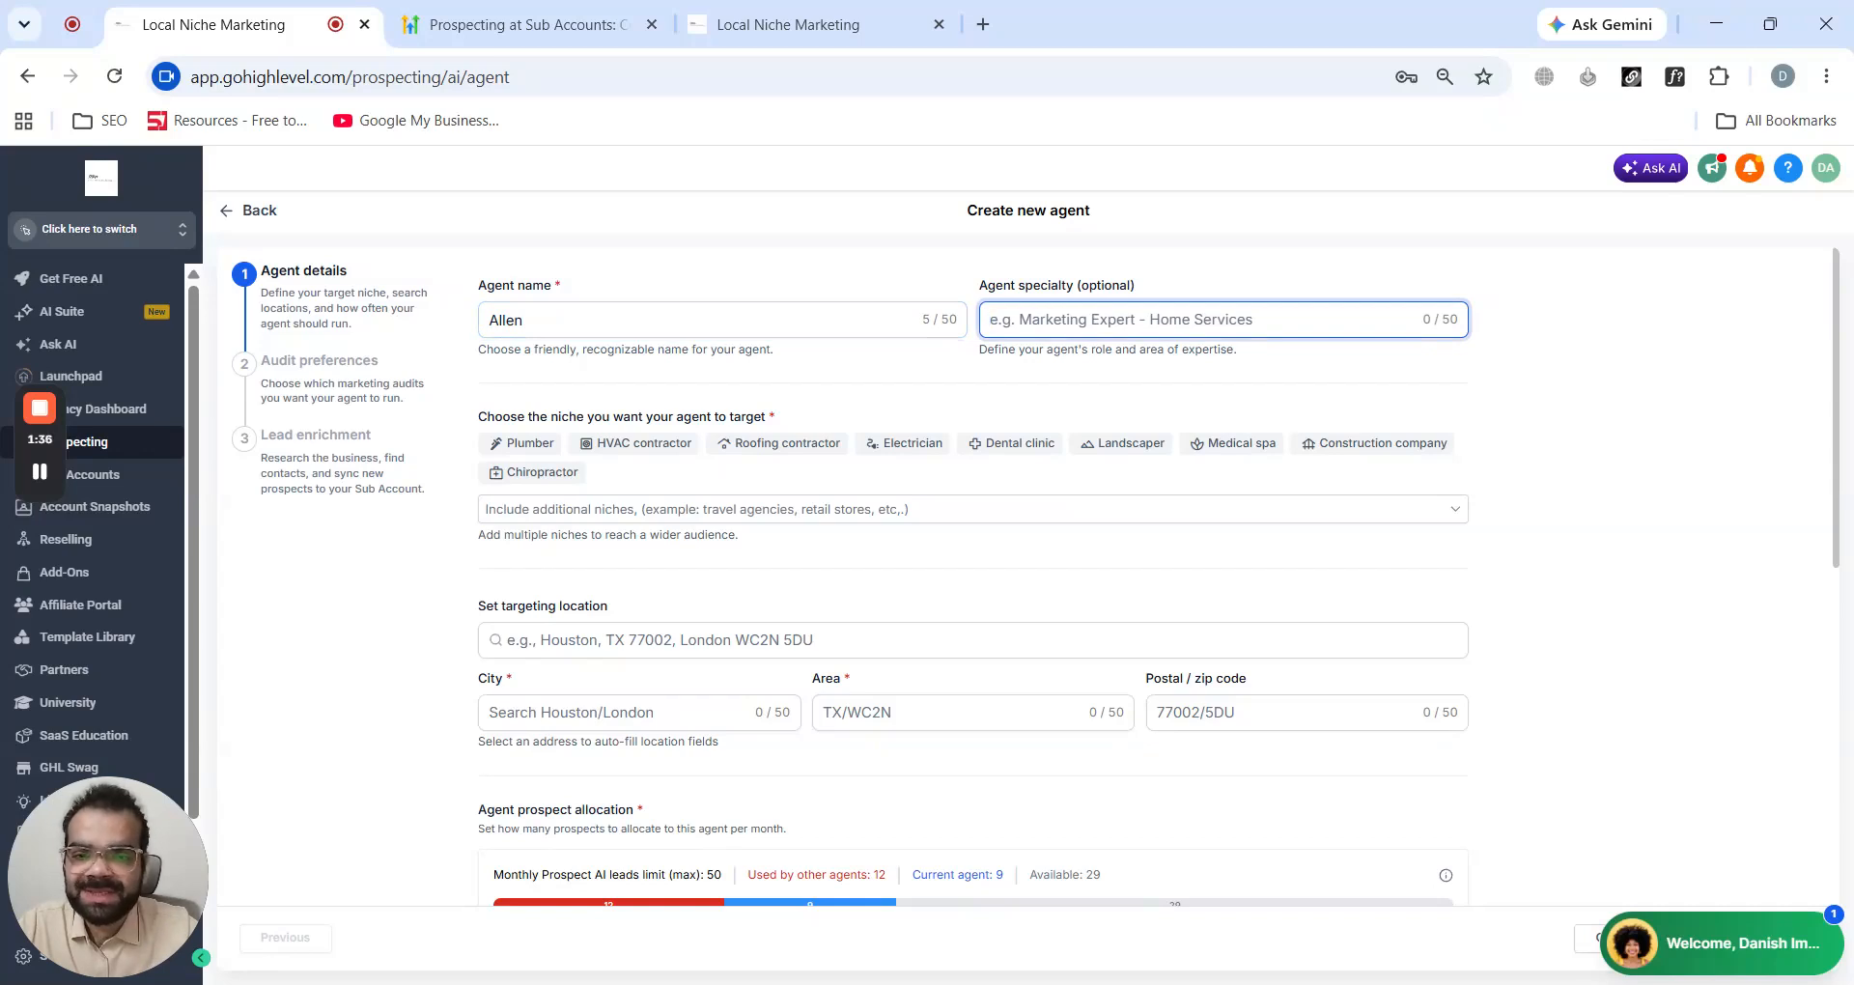
{"action": "left_click", "coordinate": [901, 271]}
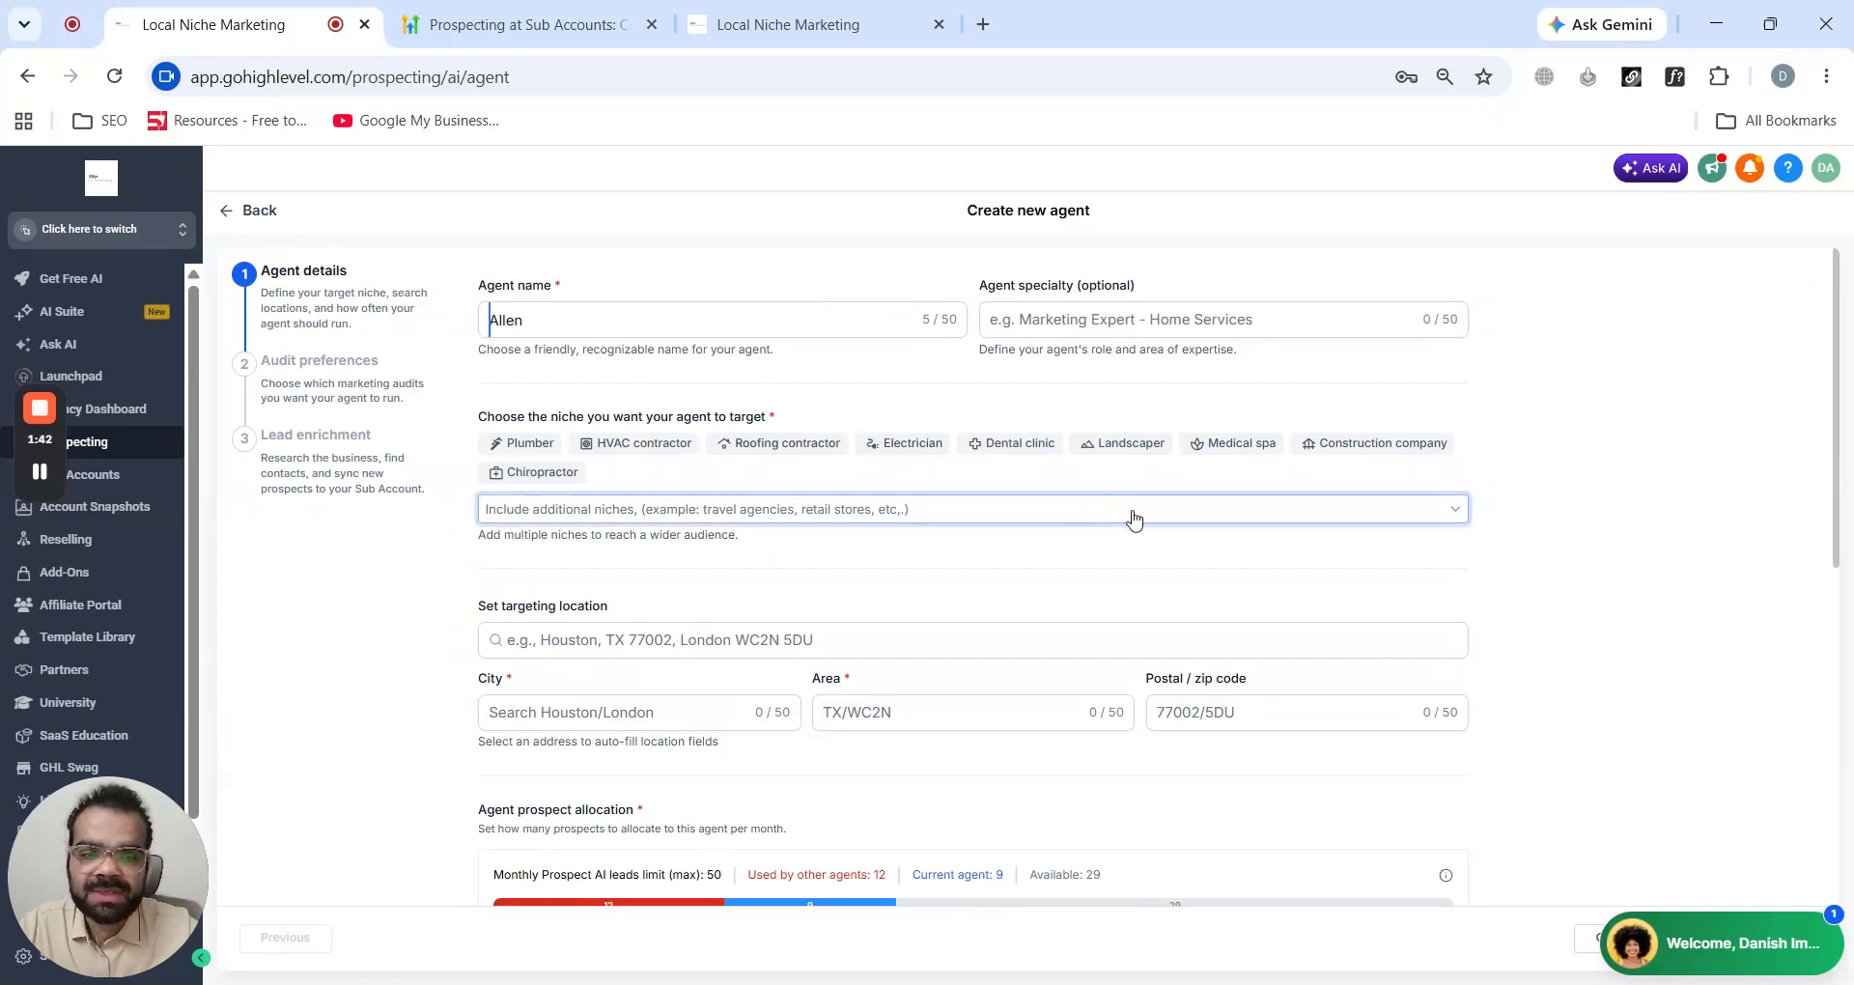
{"action": "left_click", "coordinate": [1325, 450]}
{"action": "scroll", "coordinate": [651, 406], "scroll_direction": "down", "scroll_amount": 1}
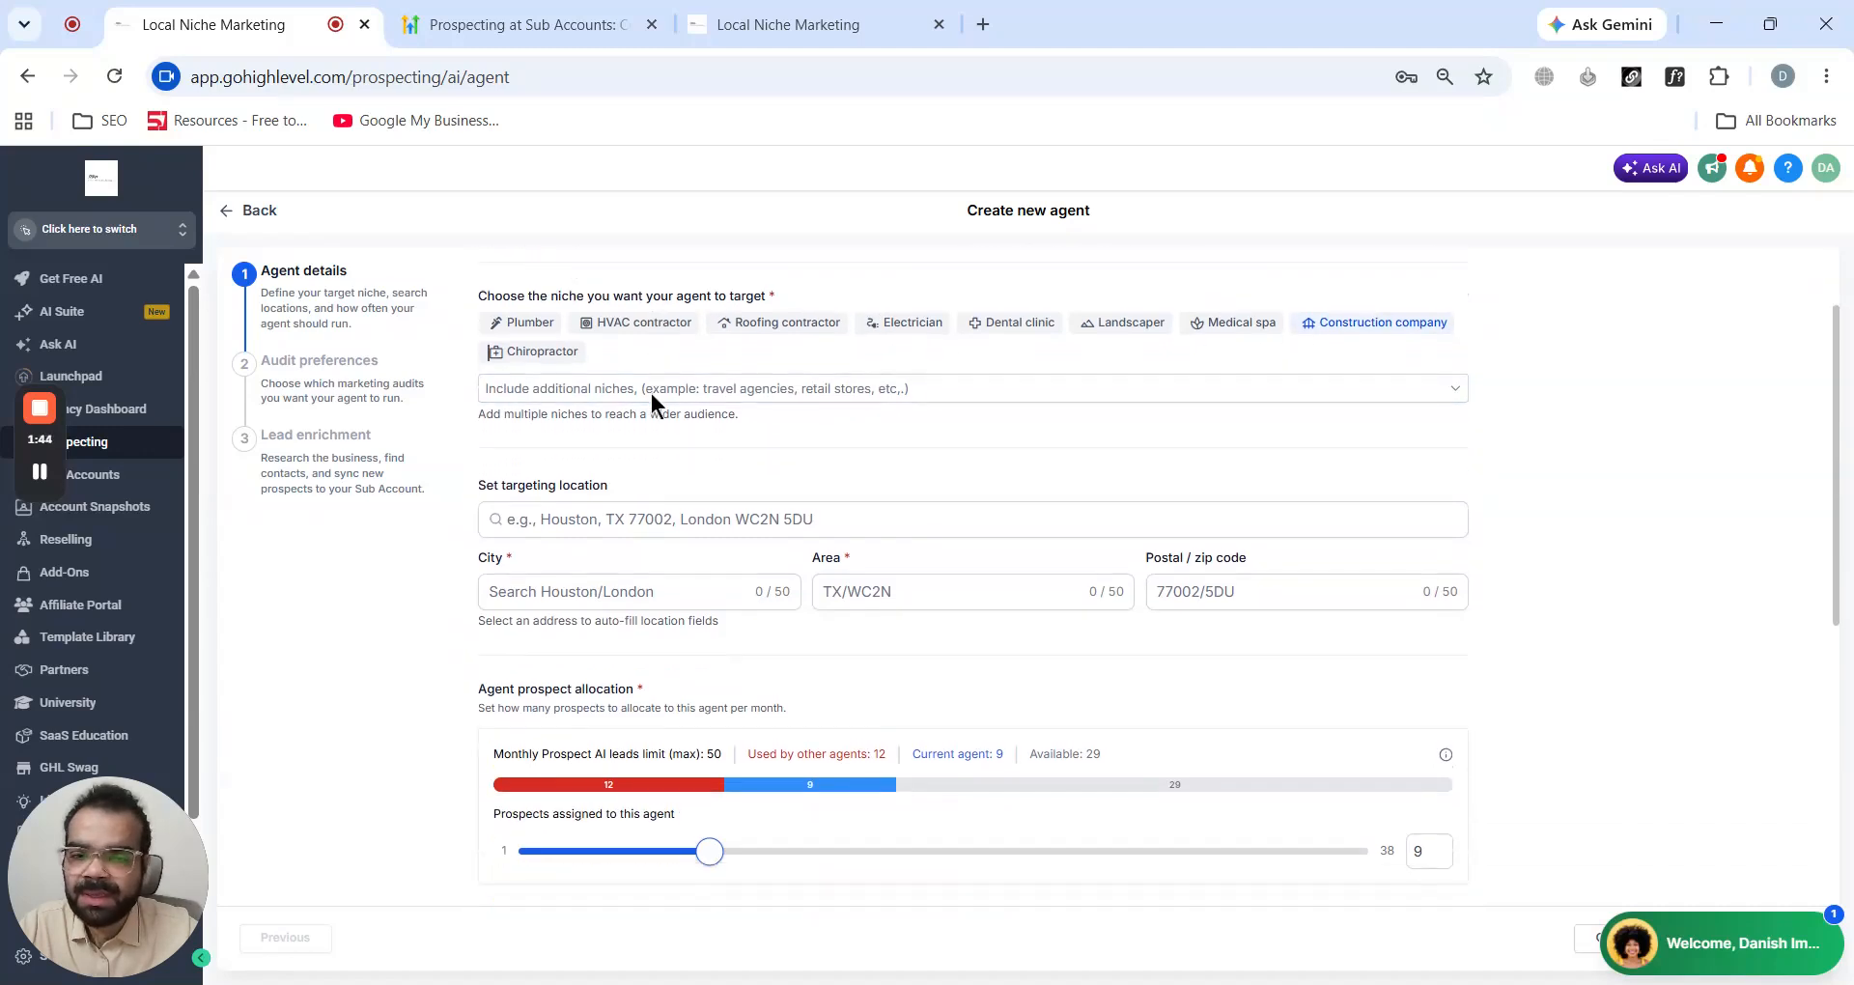
{"action": "scroll", "coordinate": [666, 452], "scroll_direction": "down", "scroll_amount": 1}
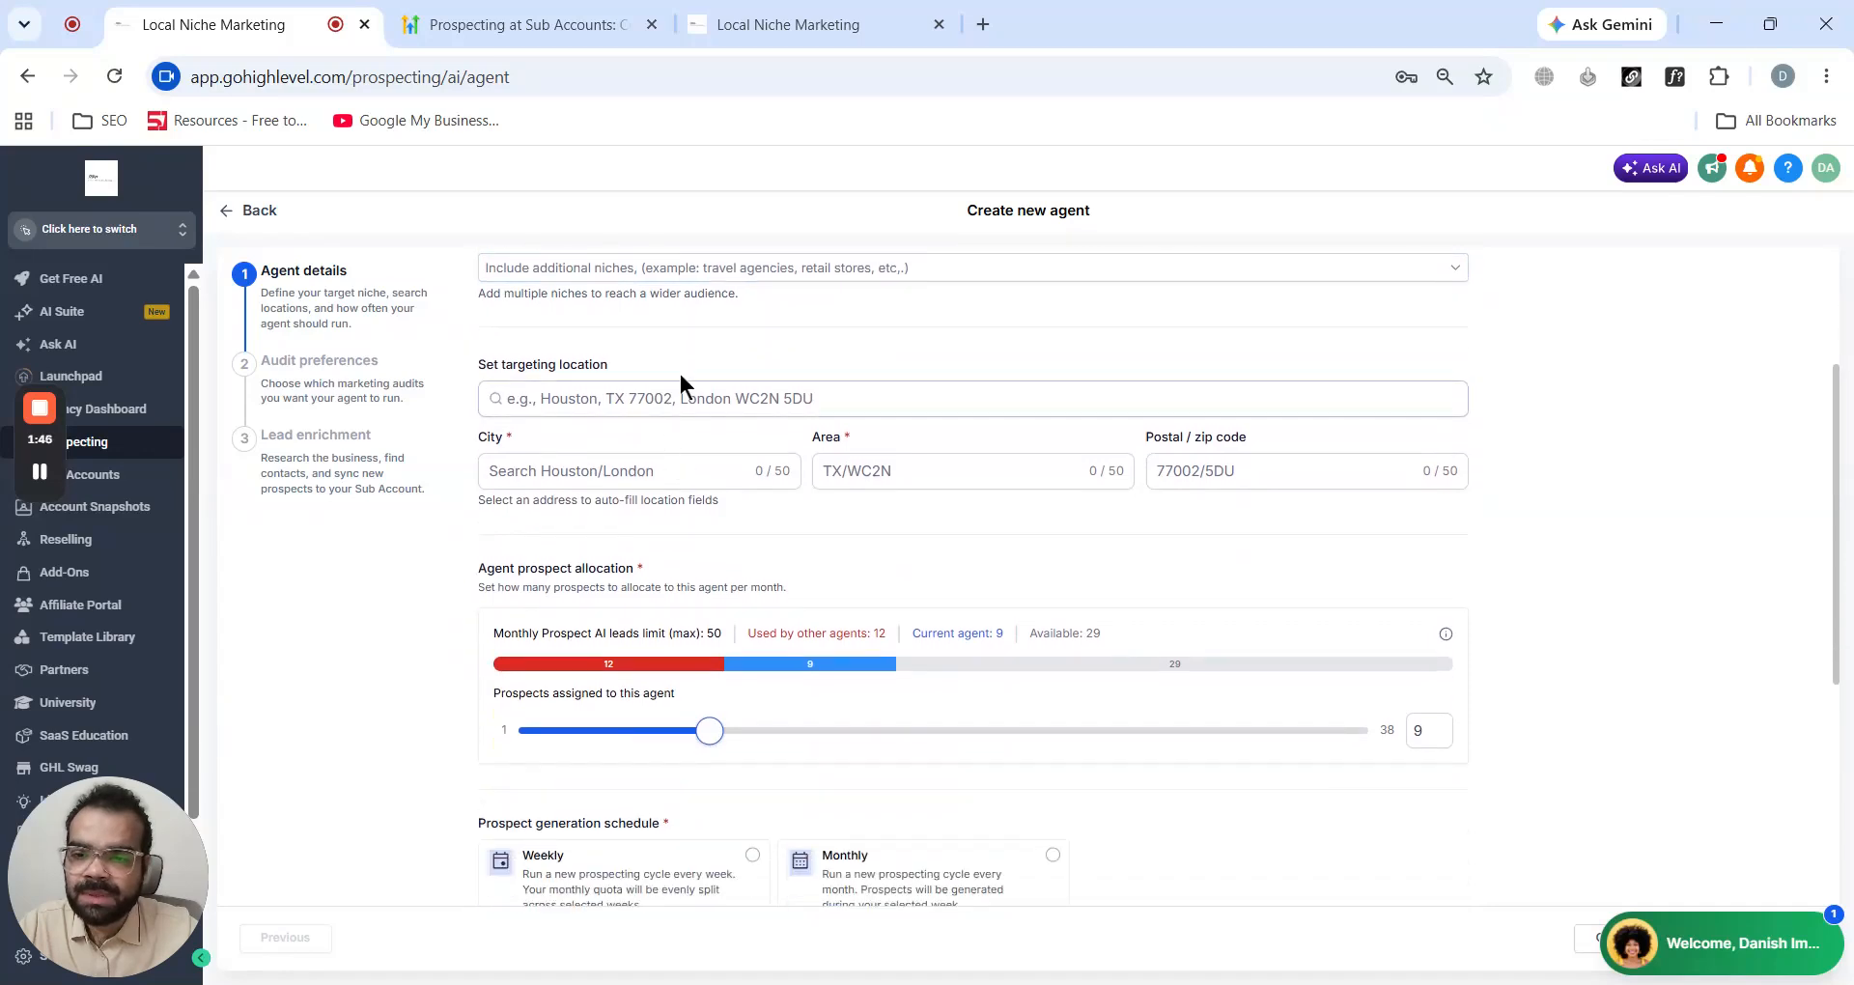
- Set the targeting location to Florida City, FL, USA
{"action": "left_click", "coordinate": [606, 364]}
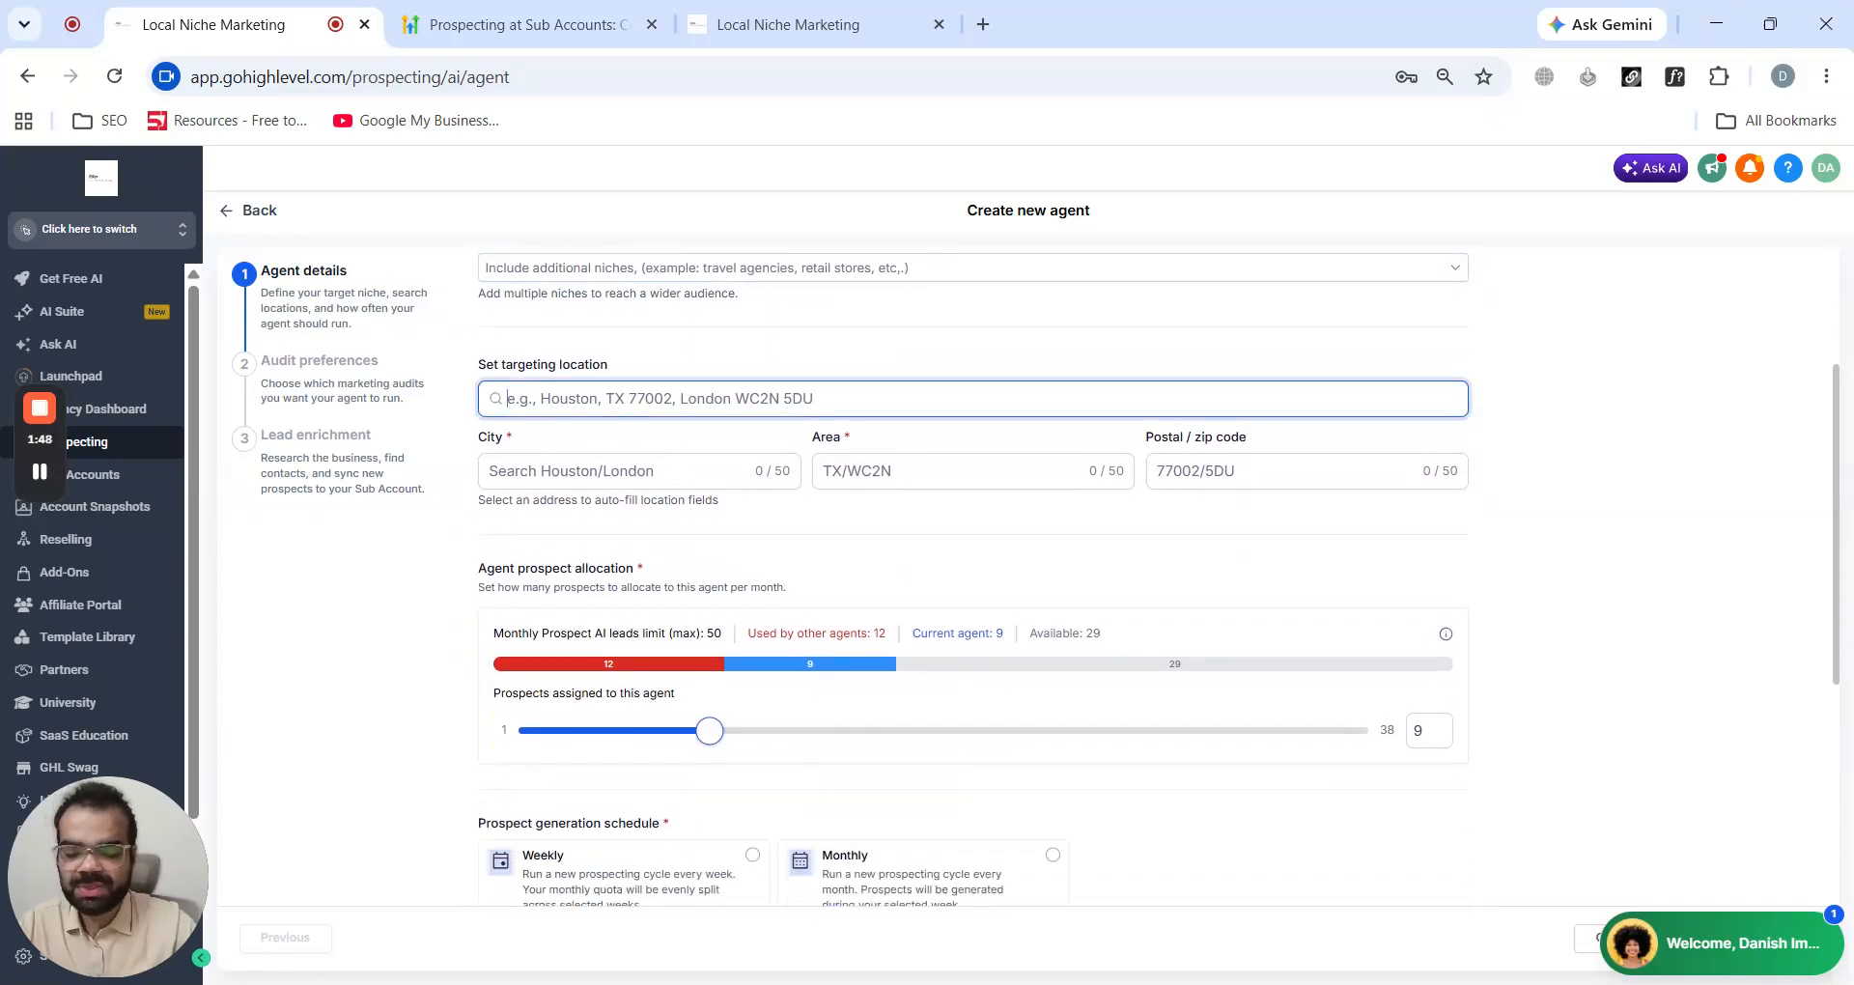
{"action": "type", "text": "florida"}
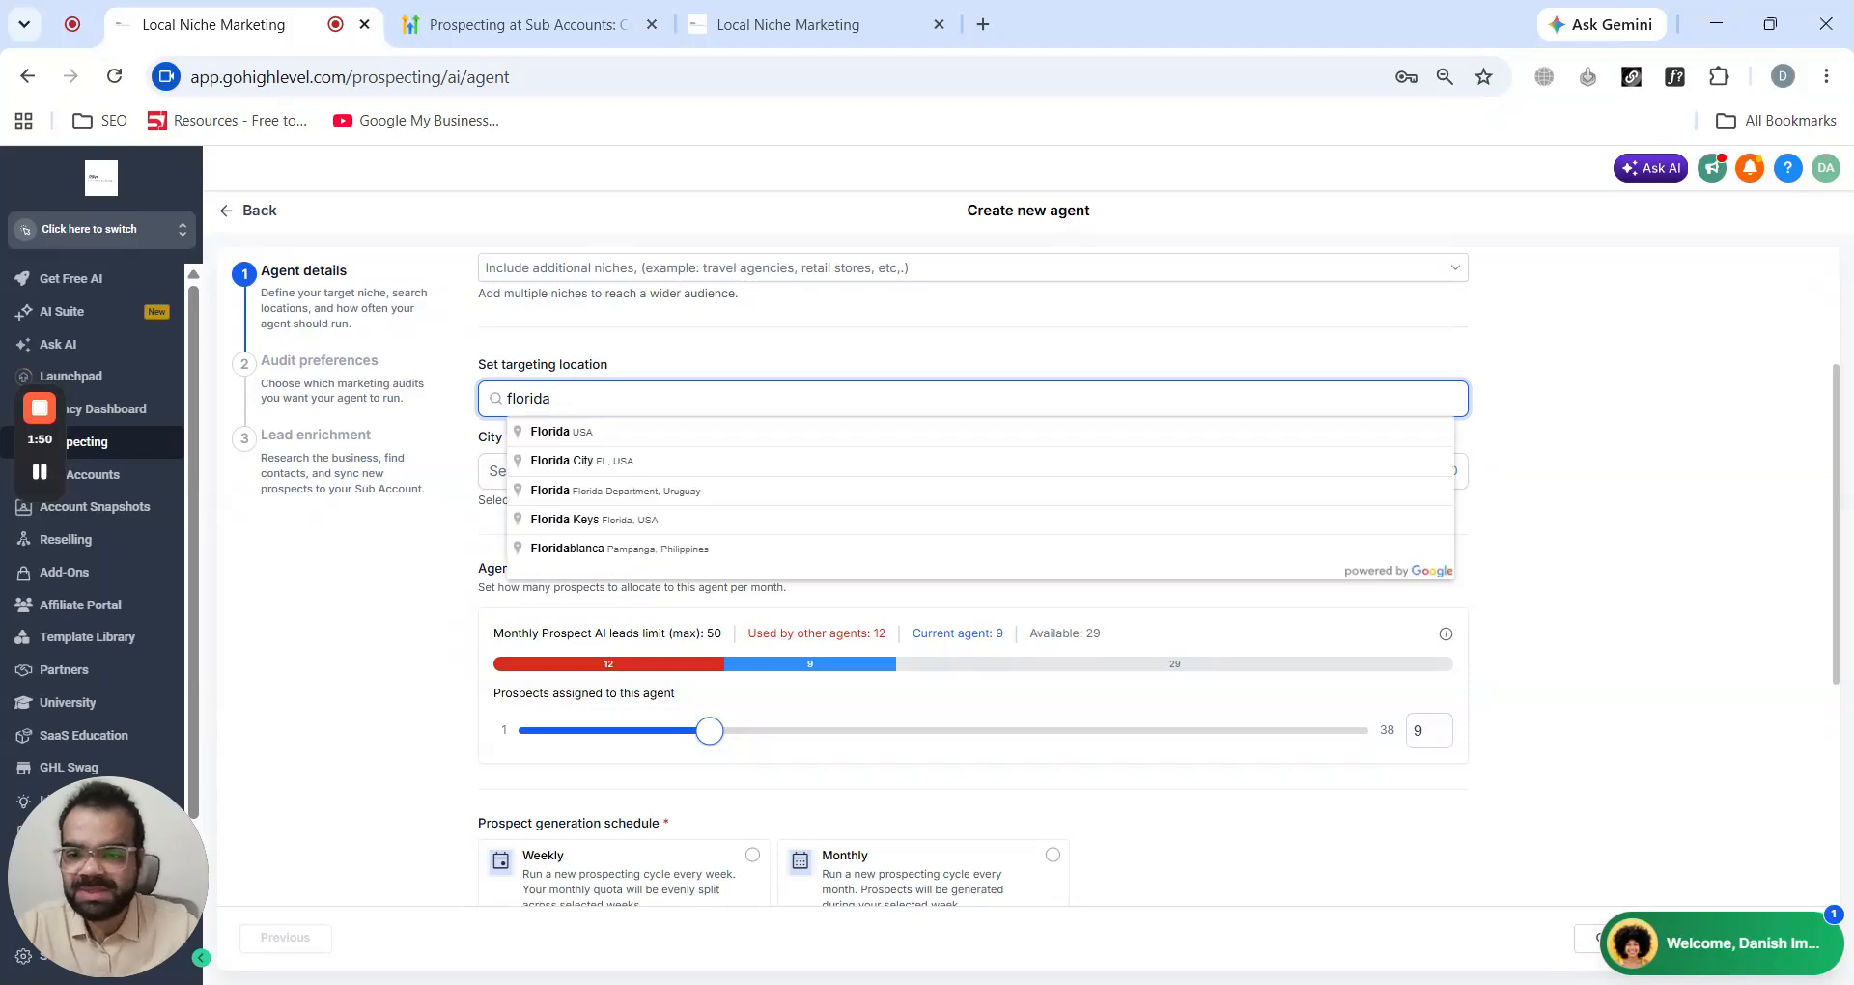
{"action": "left_click", "coordinate": [676, 454]}
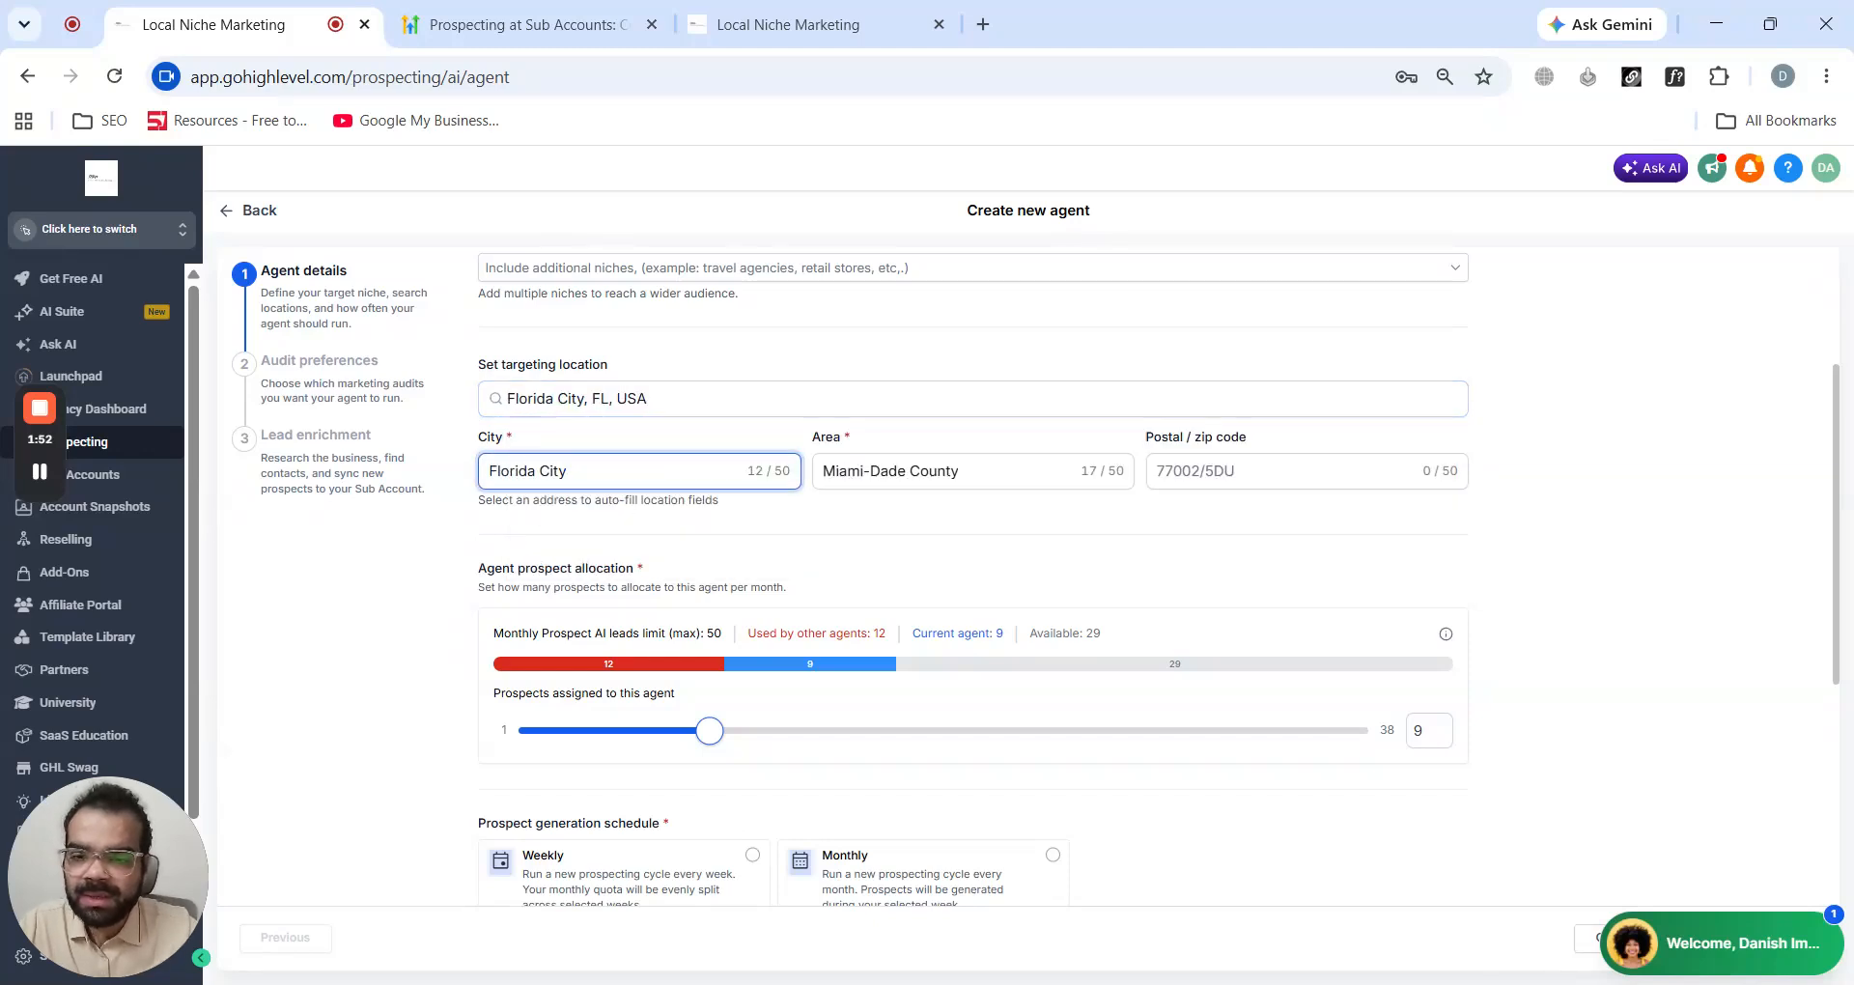
- Set the prospect generation schedule to Monthly
{"action": "scroll", "coordinate": [1037, 514], "scroll_direction": "down", "scroll_amount": 3}
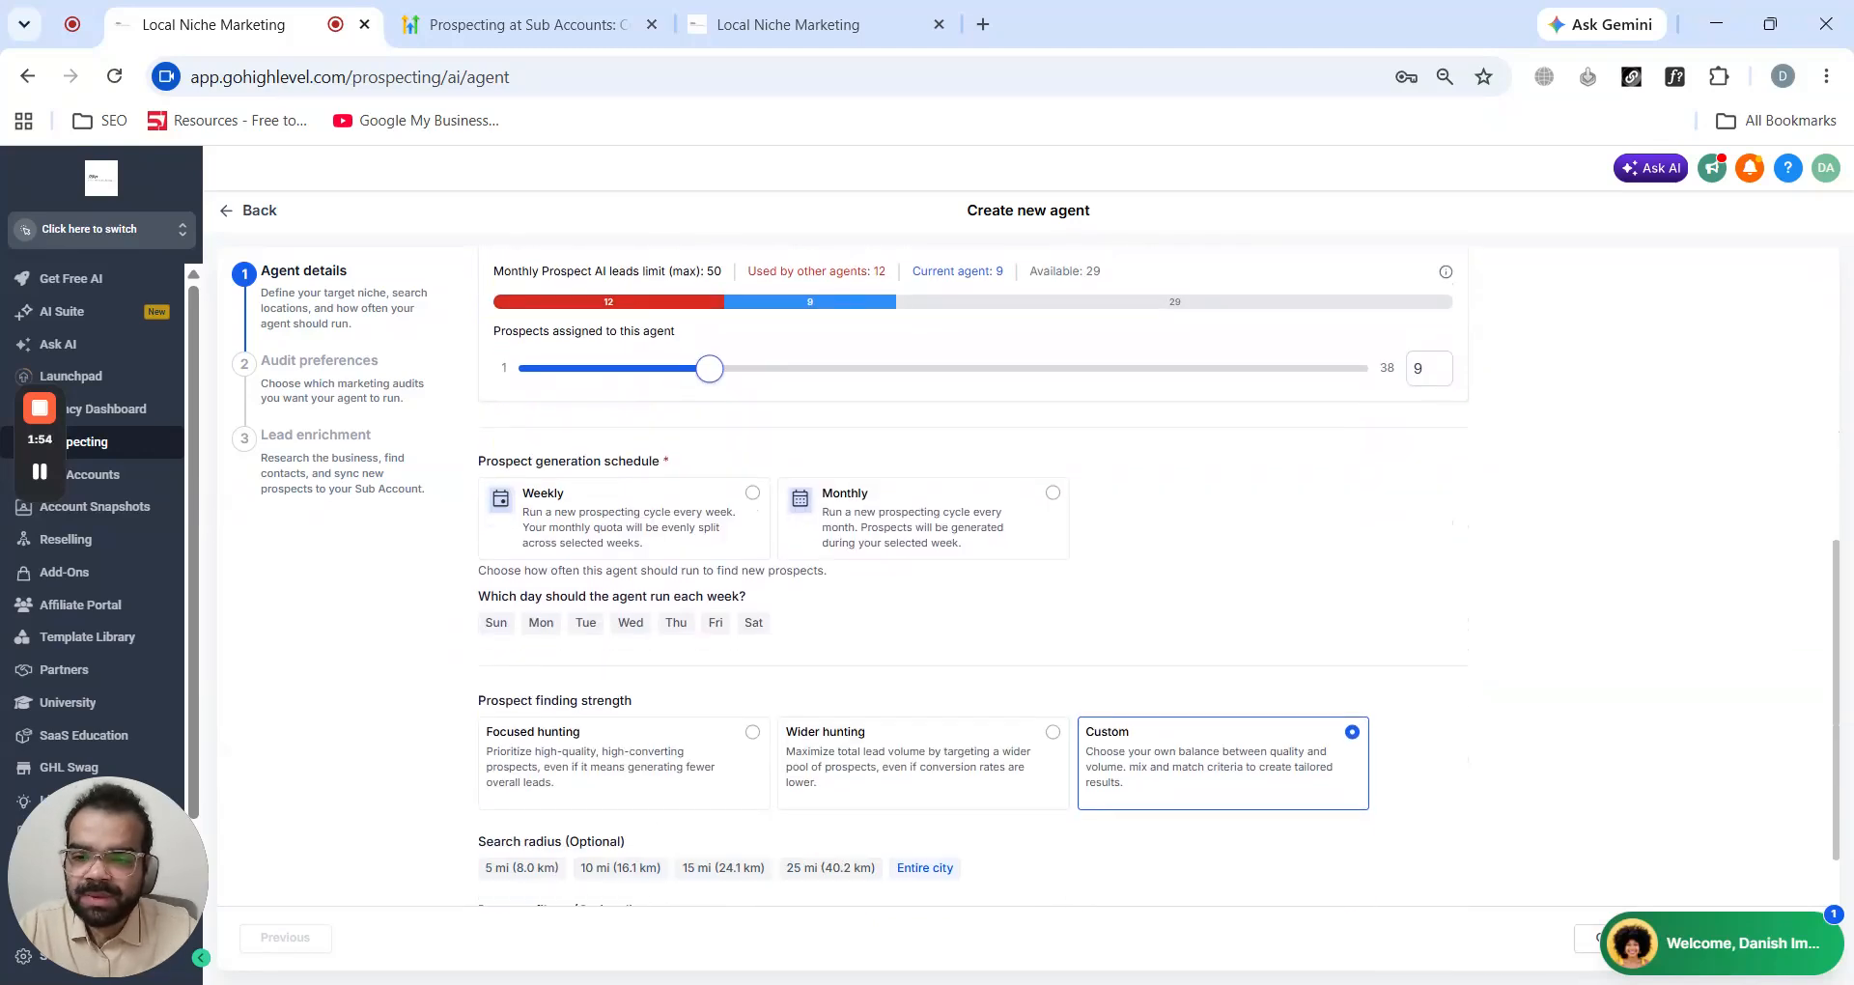
{"action": "scroll", "coordinate": [822, 477], "scroll_direction": "up", "scroll_amount": 1}
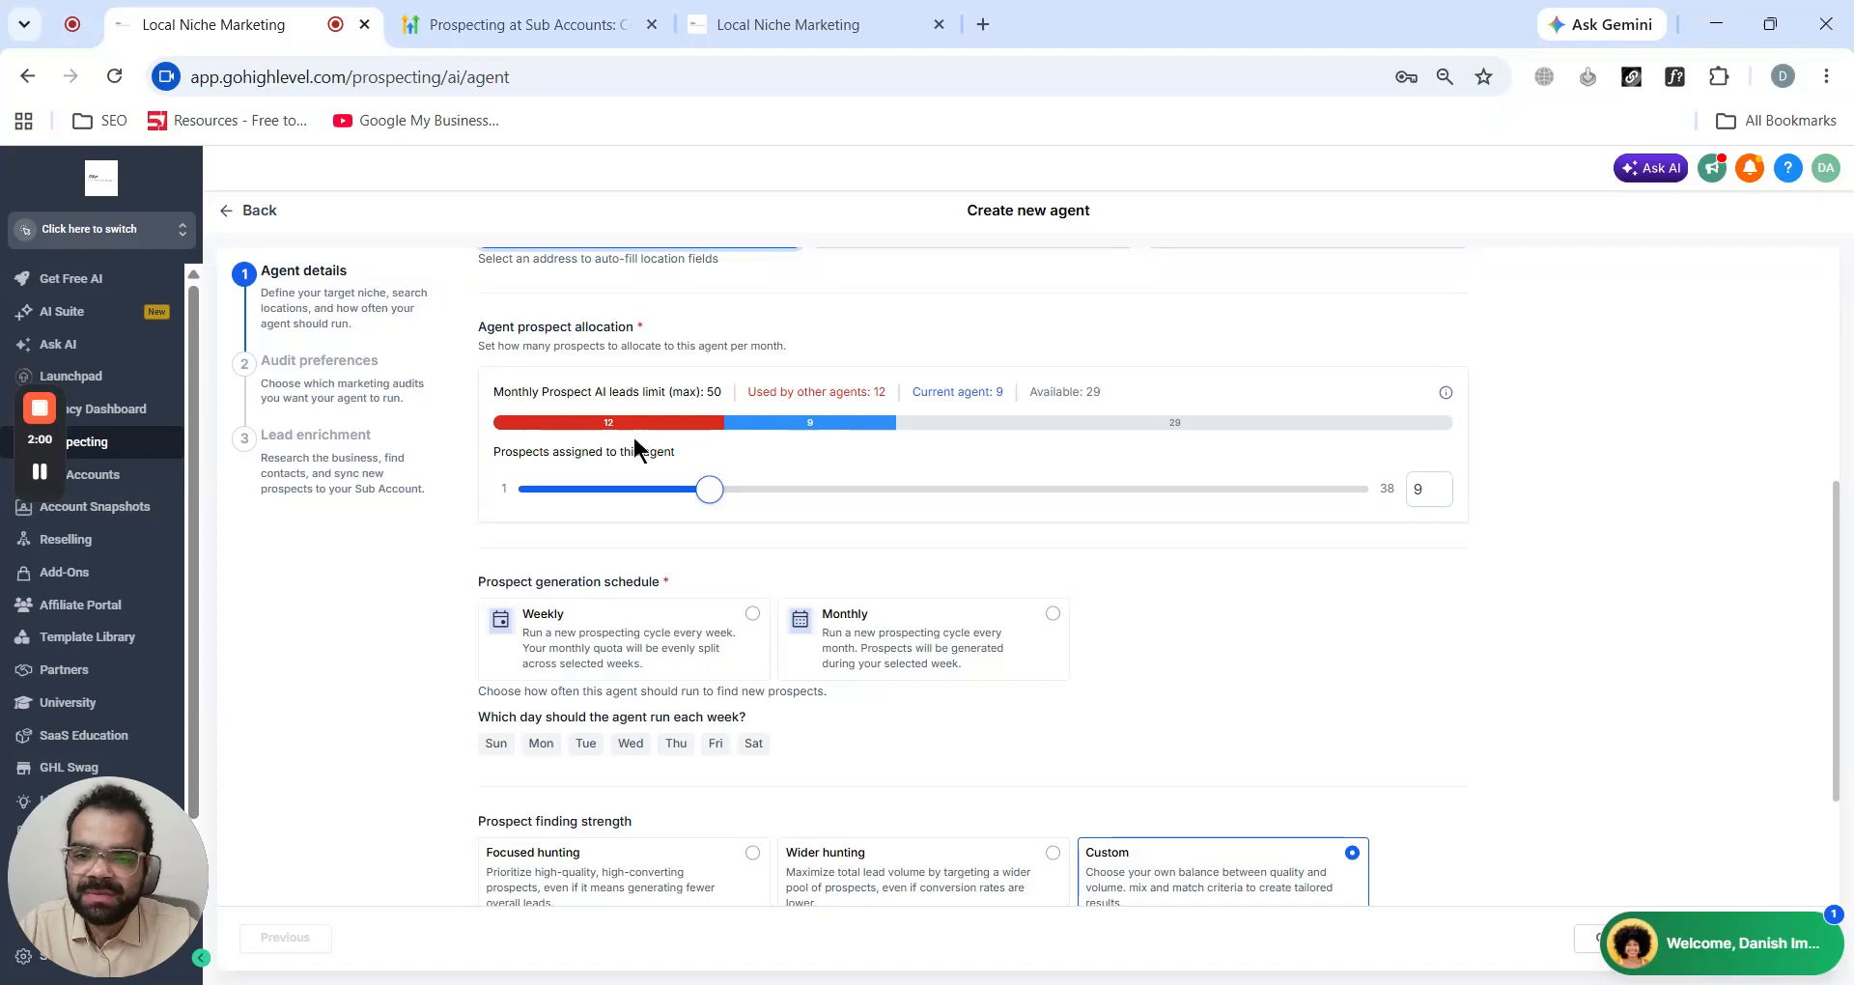
{"action": "scroll", "coordinate": [638, 437], "scroll_direction": "down", "scroll_amount": 1}
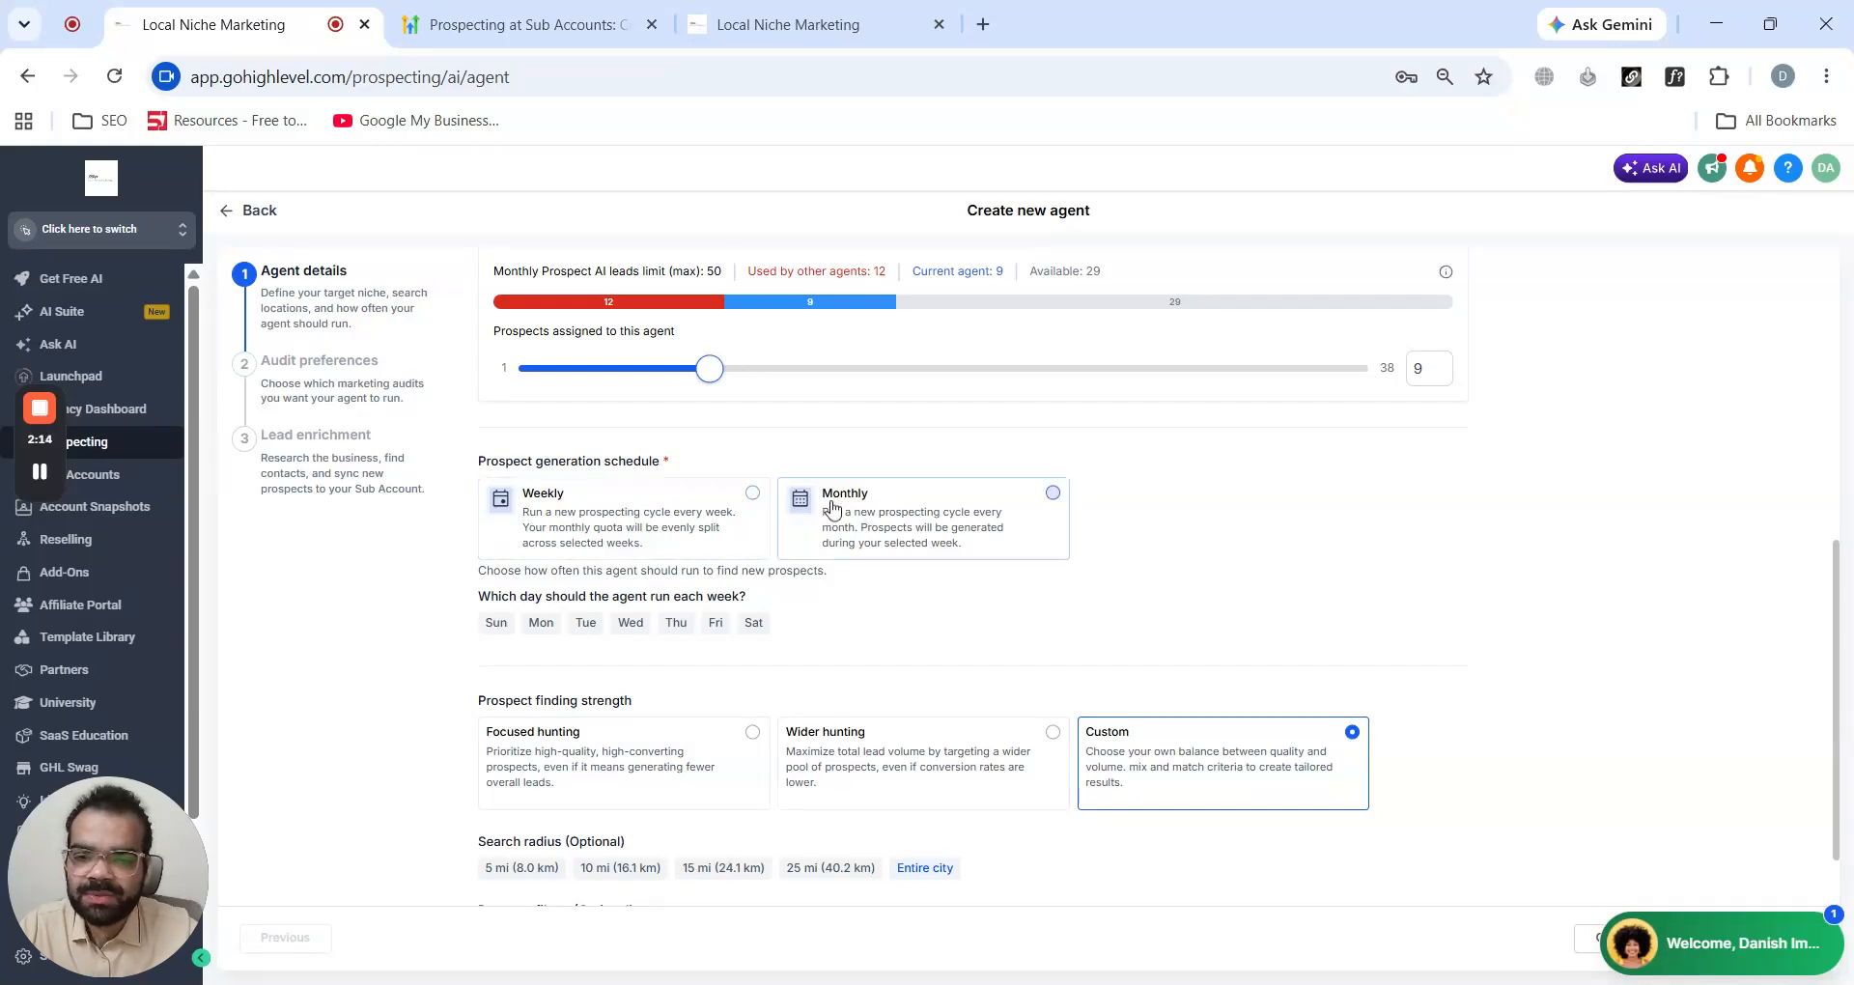
{"action": "left_click", "coordinate": [856, 519]}
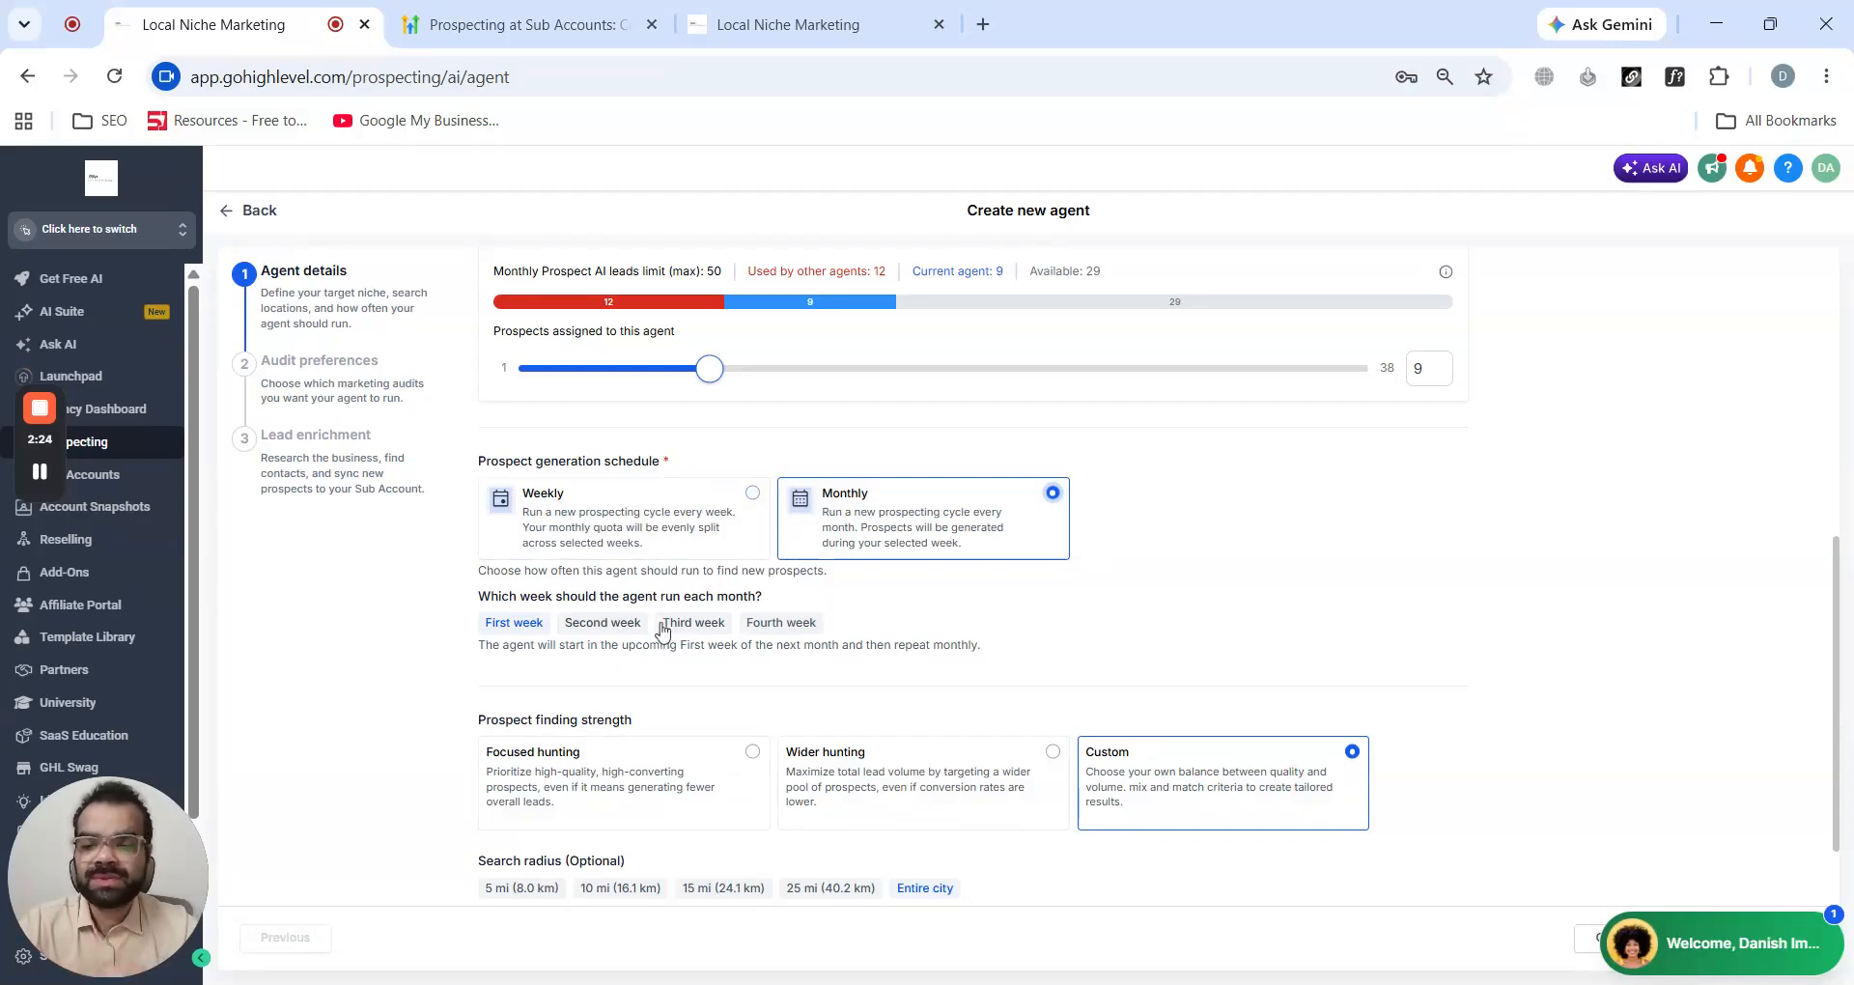
- Compare the Focused hunting, Wider hunting and Custom prospect finding strength presets
{"action": "scroll", "coordinate": [625, 580], "scroll_direction": "down", "scroll_amount": 1}
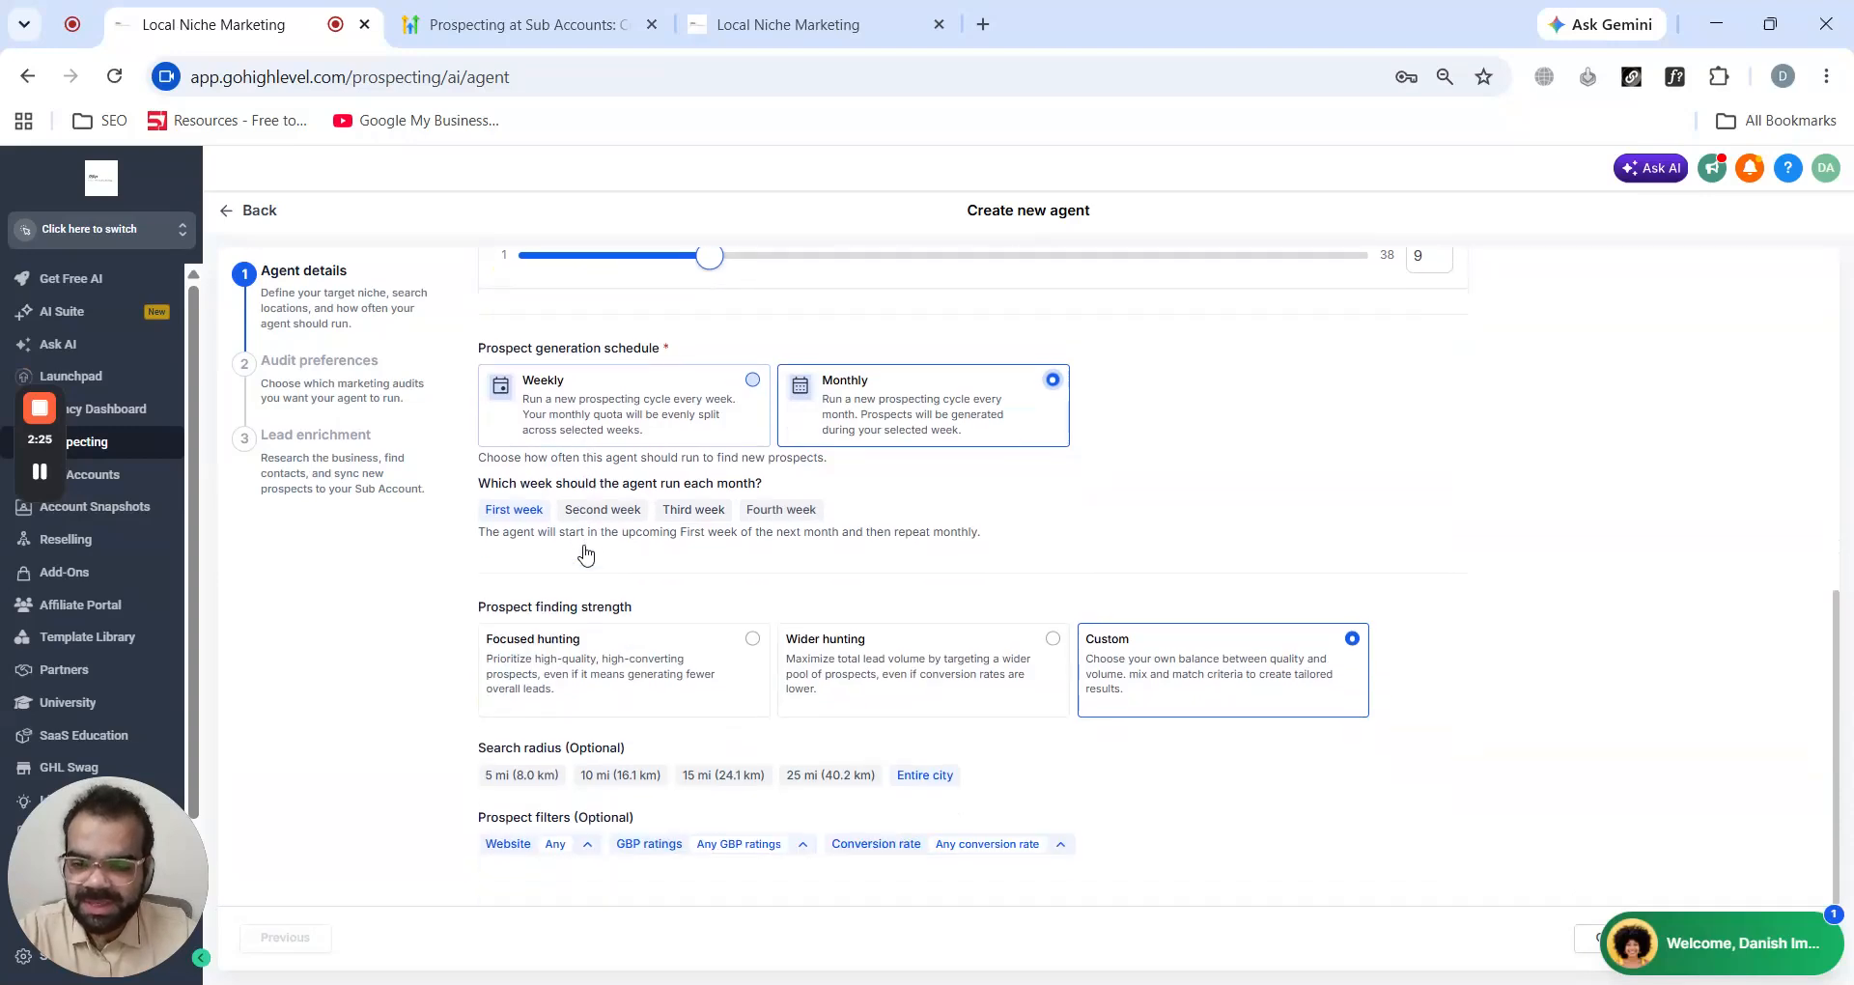
{"action": "left_click", "coordinate": [515, 693]}
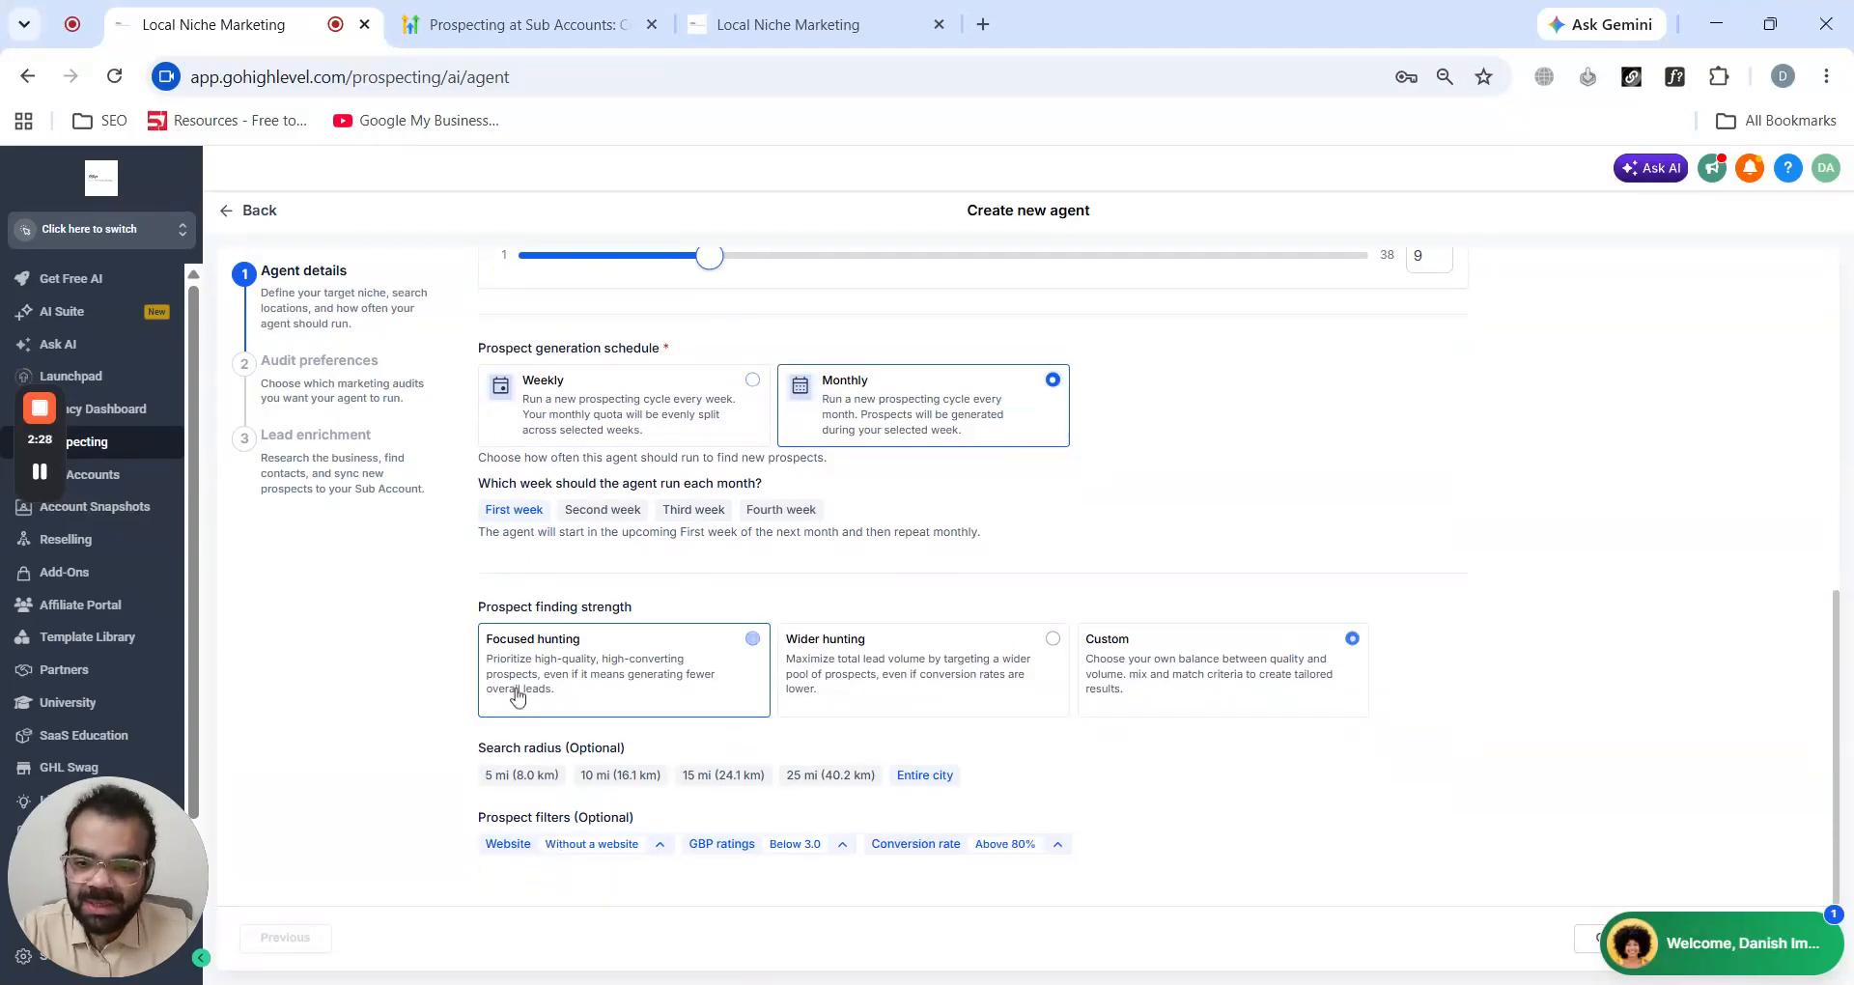
{"action": "left_click", "coordinate": [848, 676]}
{"action": "left_click", "coordinate": [1188, 686]}
{"action": "left_click", "coordinate": [676, 705]}
{"action": "left_click", "coordinate": [906, 657]}
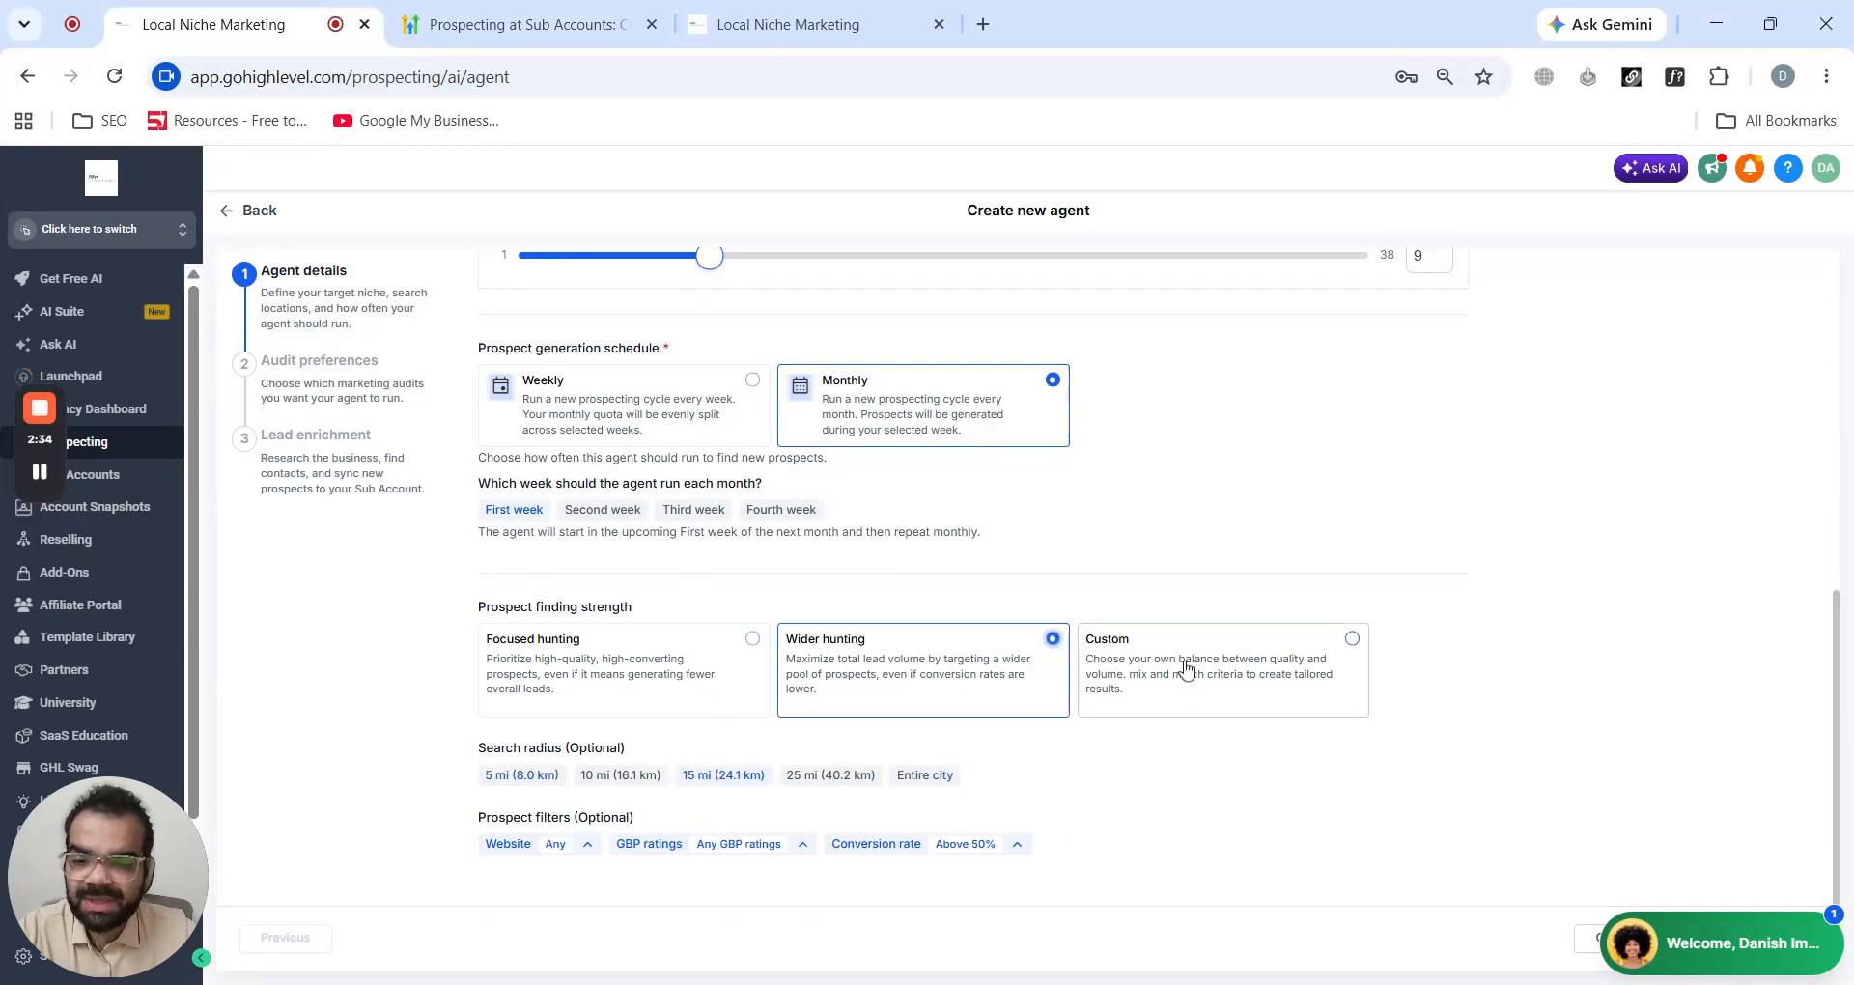
{"action": "left_click", "coordinate": [1188, 669]}
{"action": "left_click", "coordinate": [547, 660]}
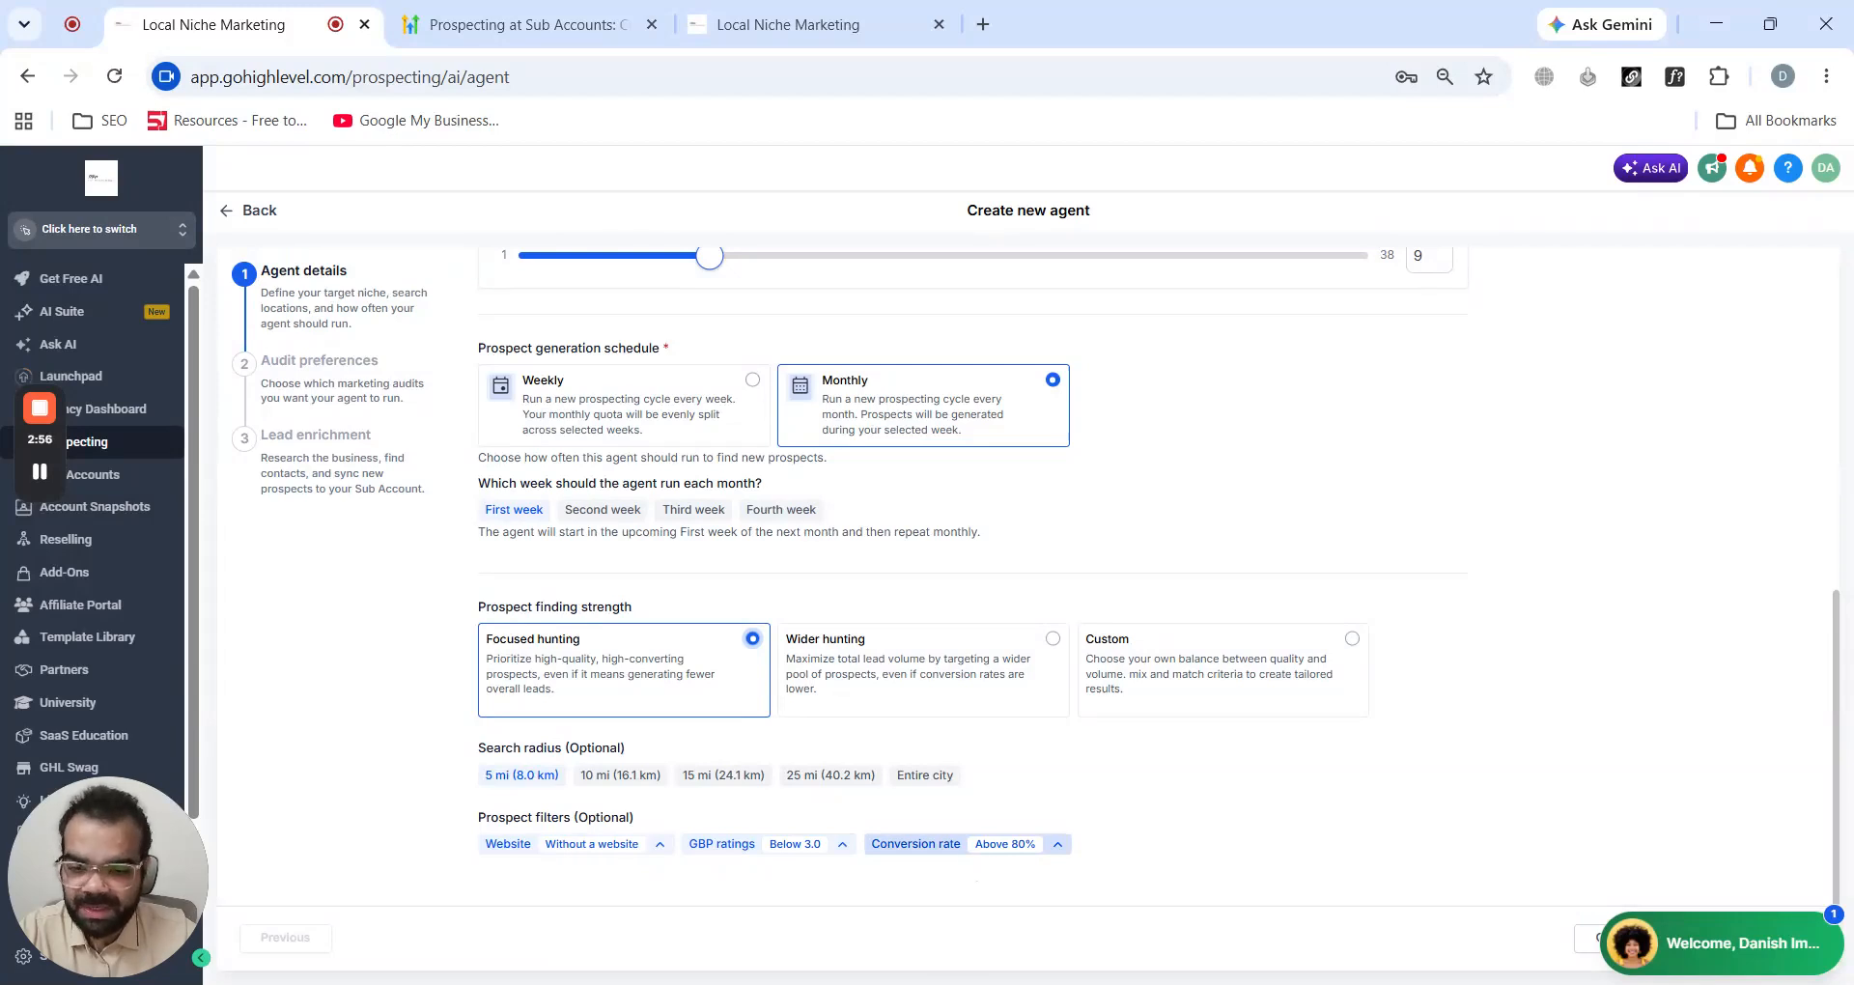
{"action": "left_click", "coordinate": [884, 661]}
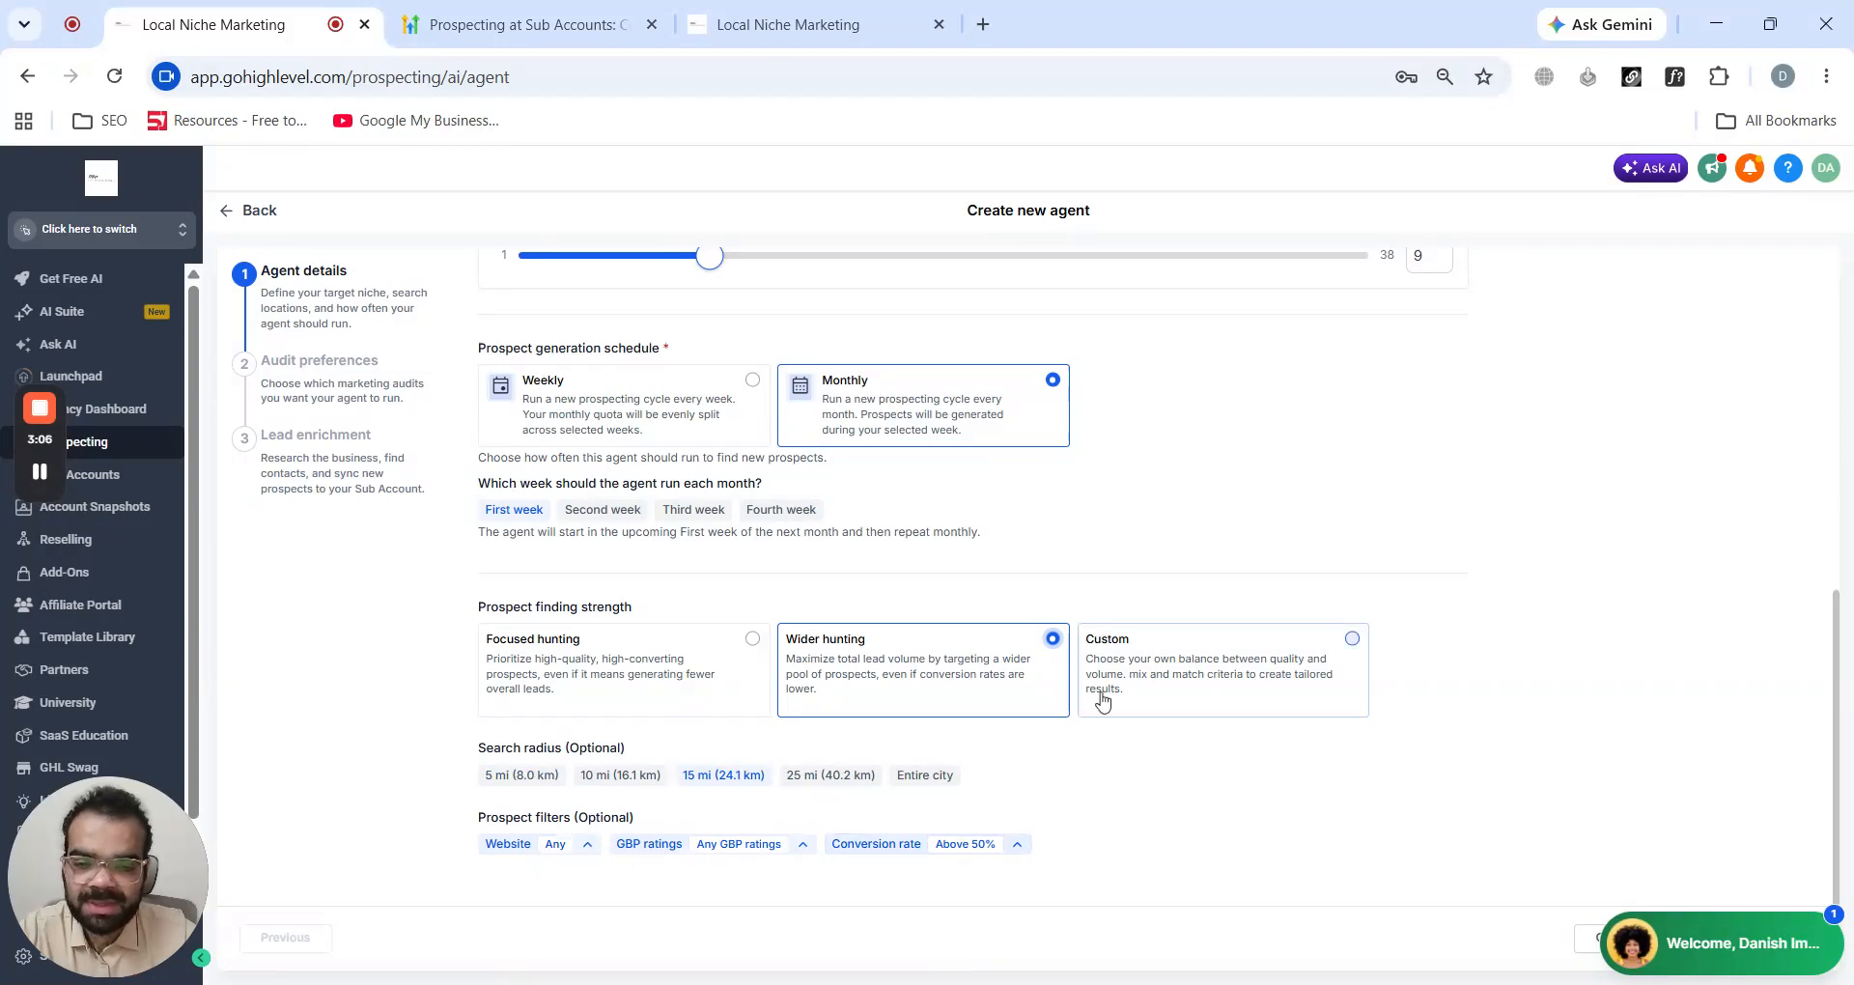
{"action": "left_click", "coordinate": [1179, 670]}
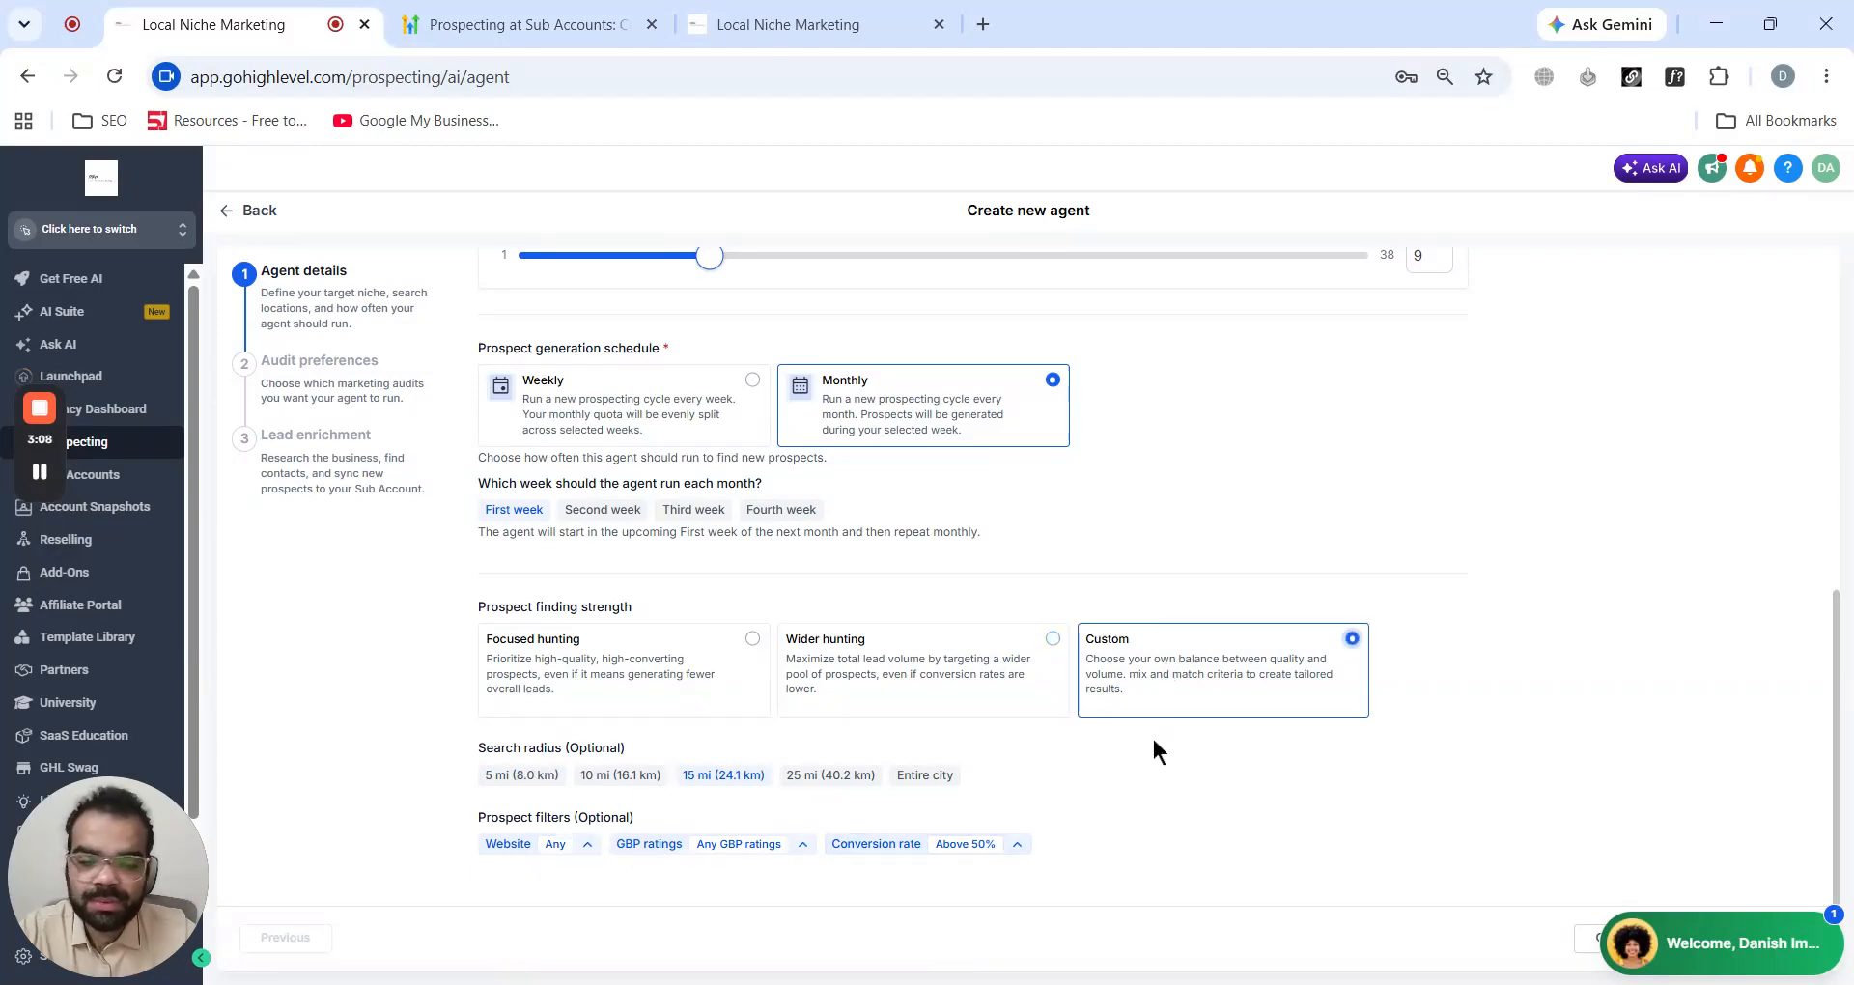
- Examine the website, GBP ratings and conversion rate filter options of the Custom strength
{"action": "left_click", "coordinate": [541, 844]}
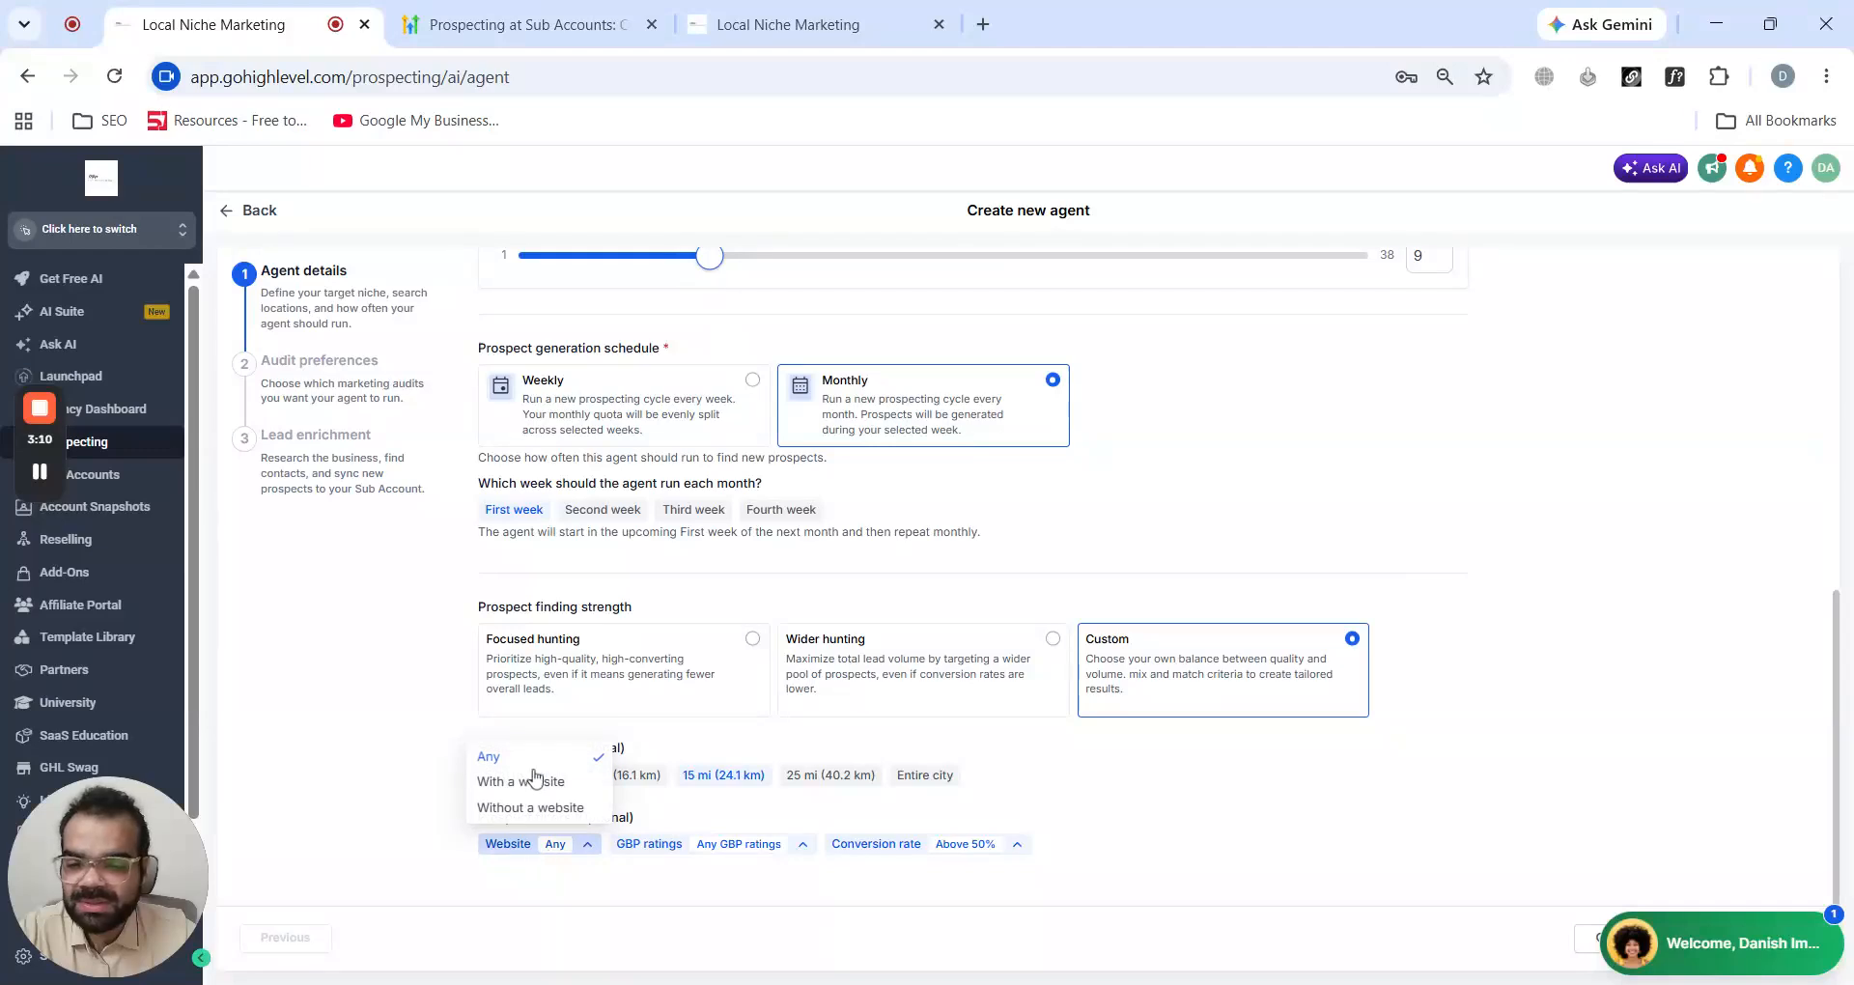
{"action": "left_click", "coordinate": [715, 845]}
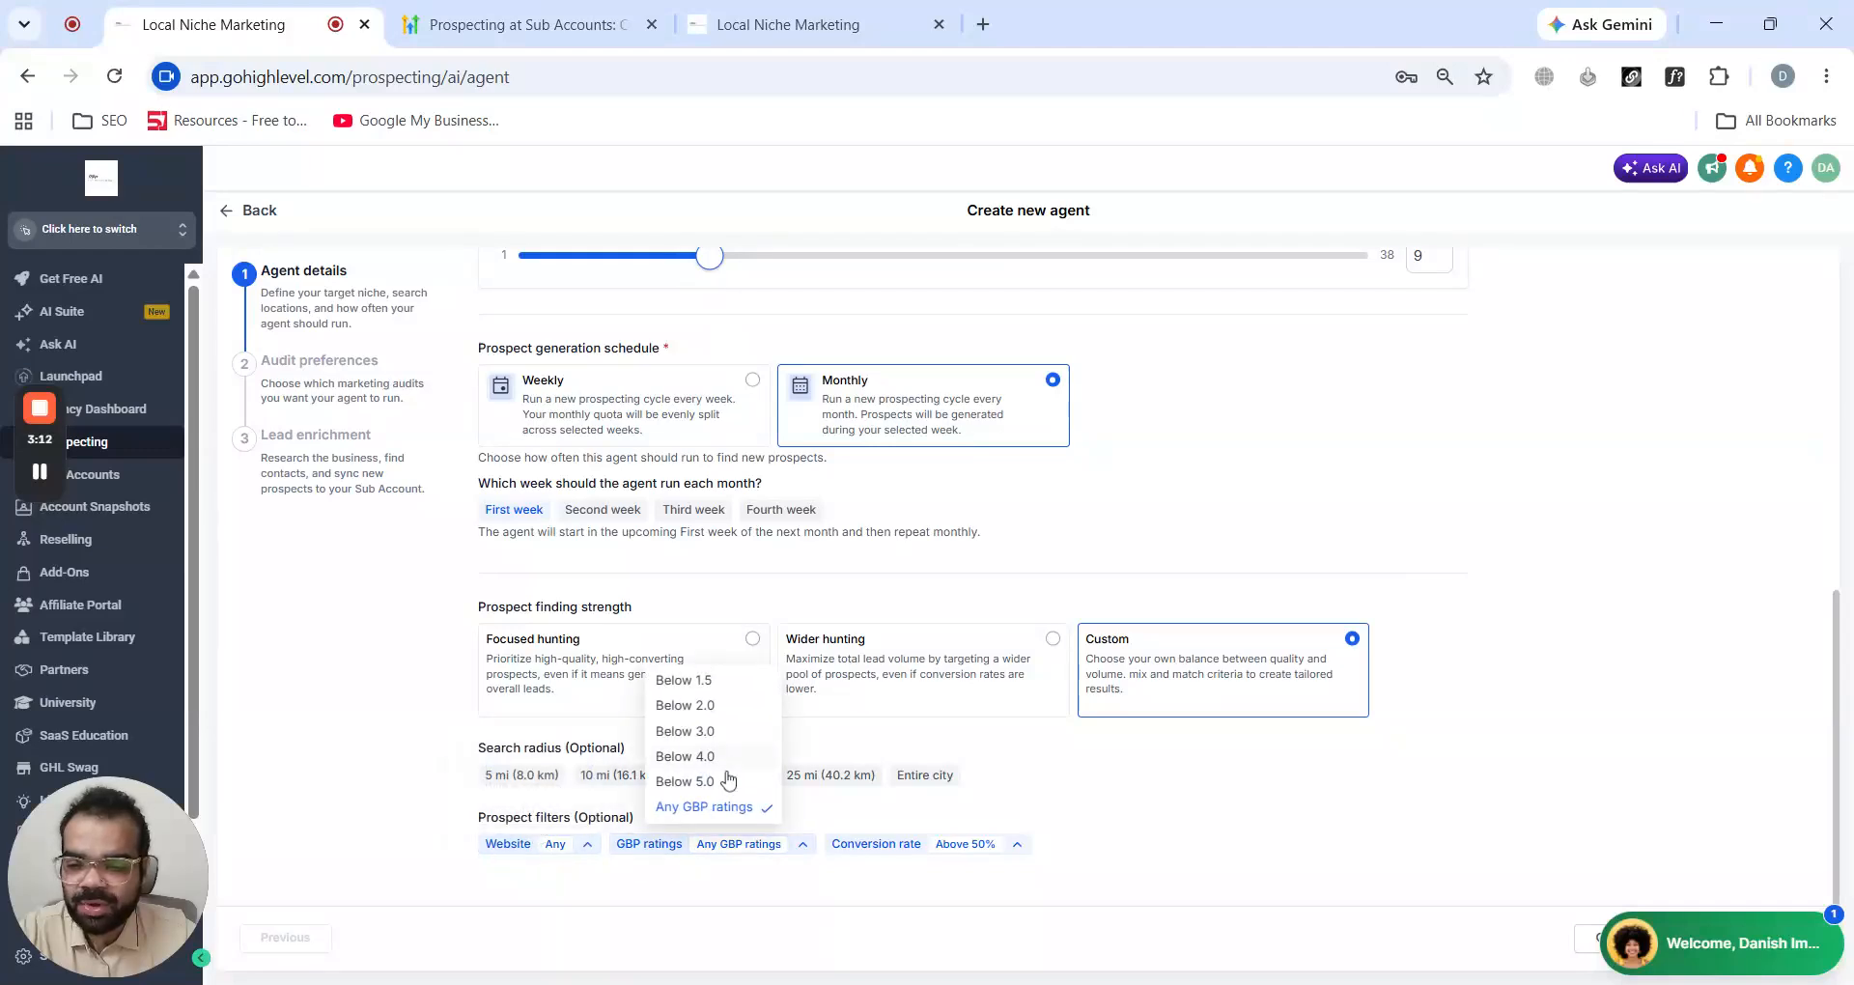
{"action": "left_click", "coordinate": [952, 846]}
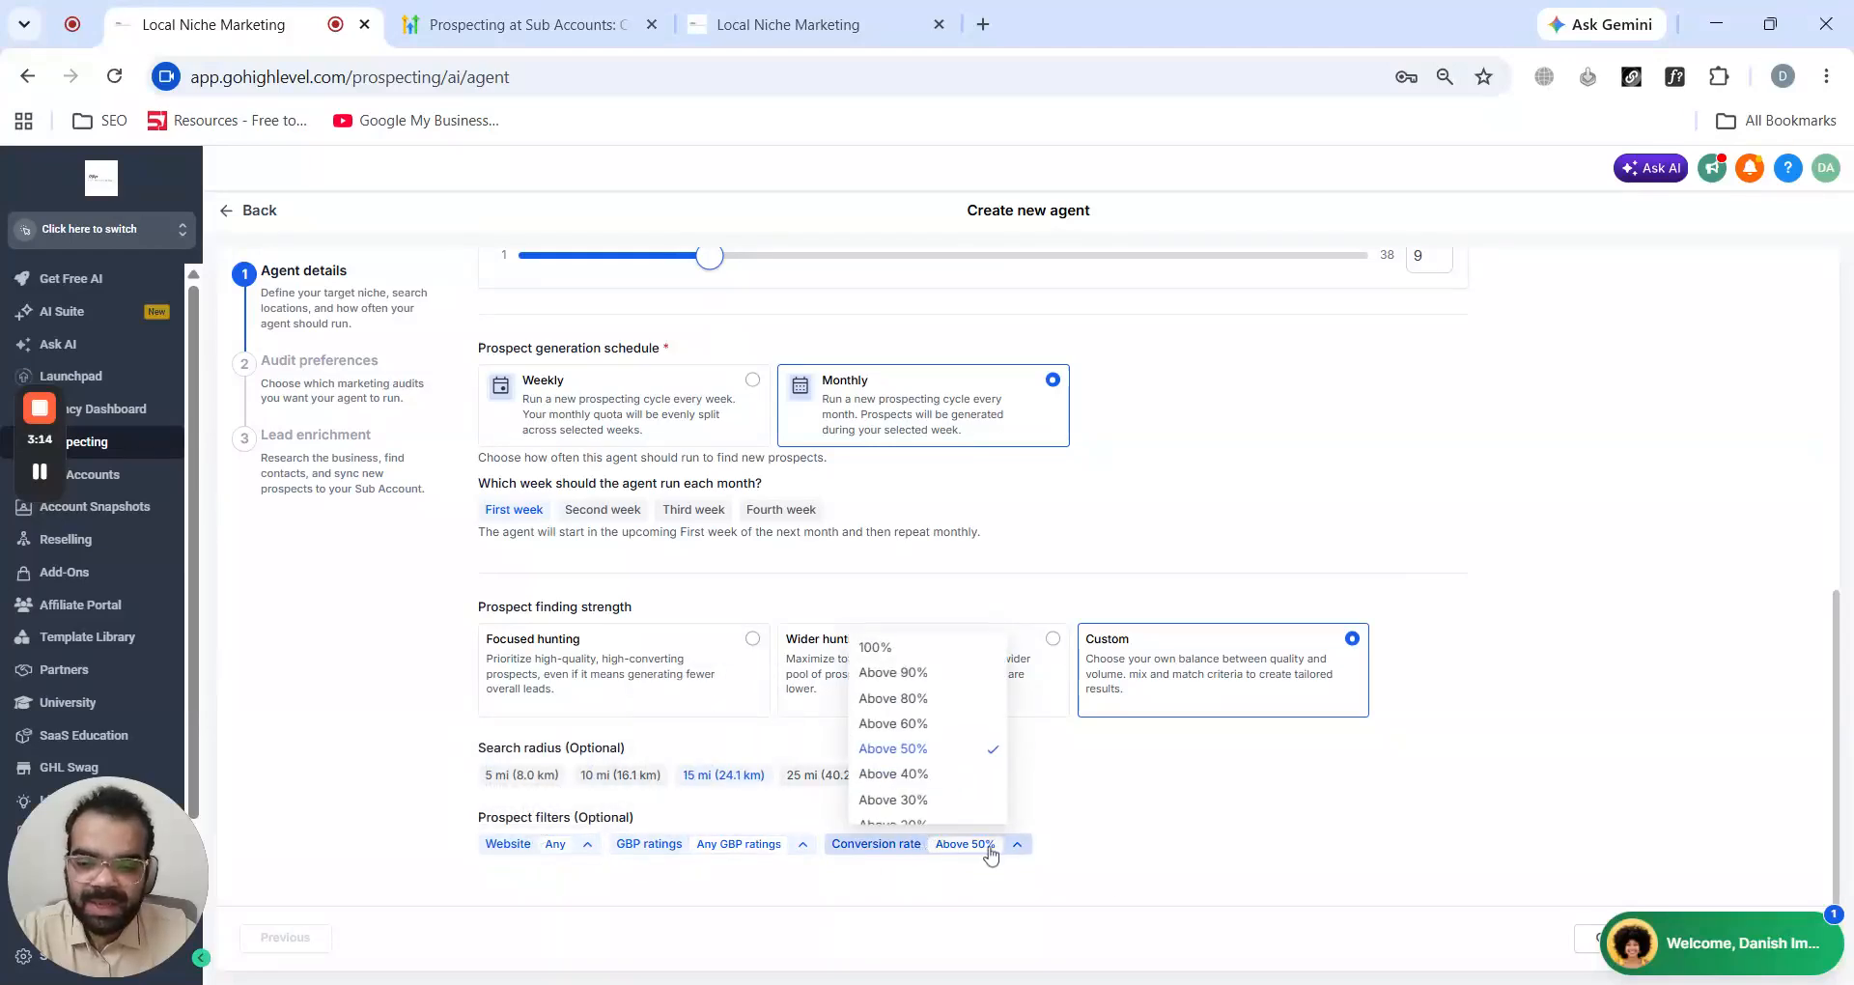
{"action": "left_click", "coordinate": [1315, 802]}
- Select Focused hunting as the prospect finding strength and save the agent details
{"action": "left_click", "coordinate": [655, 657]}
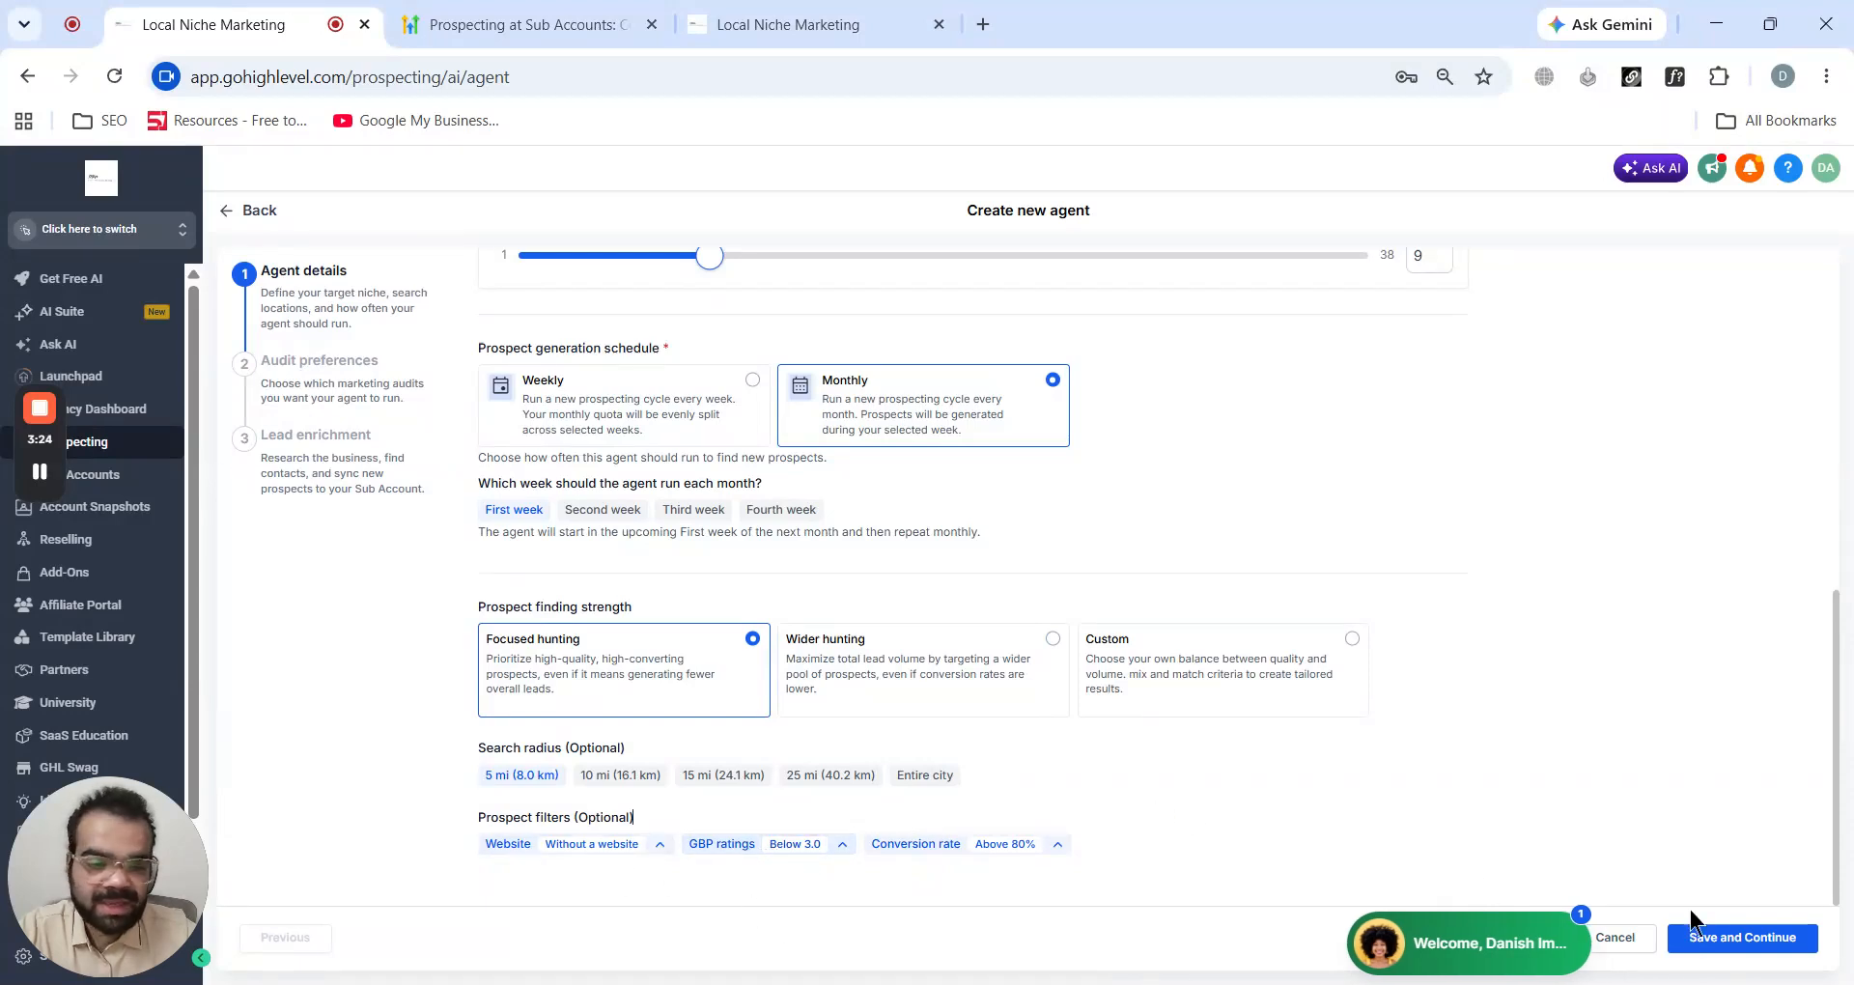
{"action": "left_click", "coordinate": [1741, 946]}
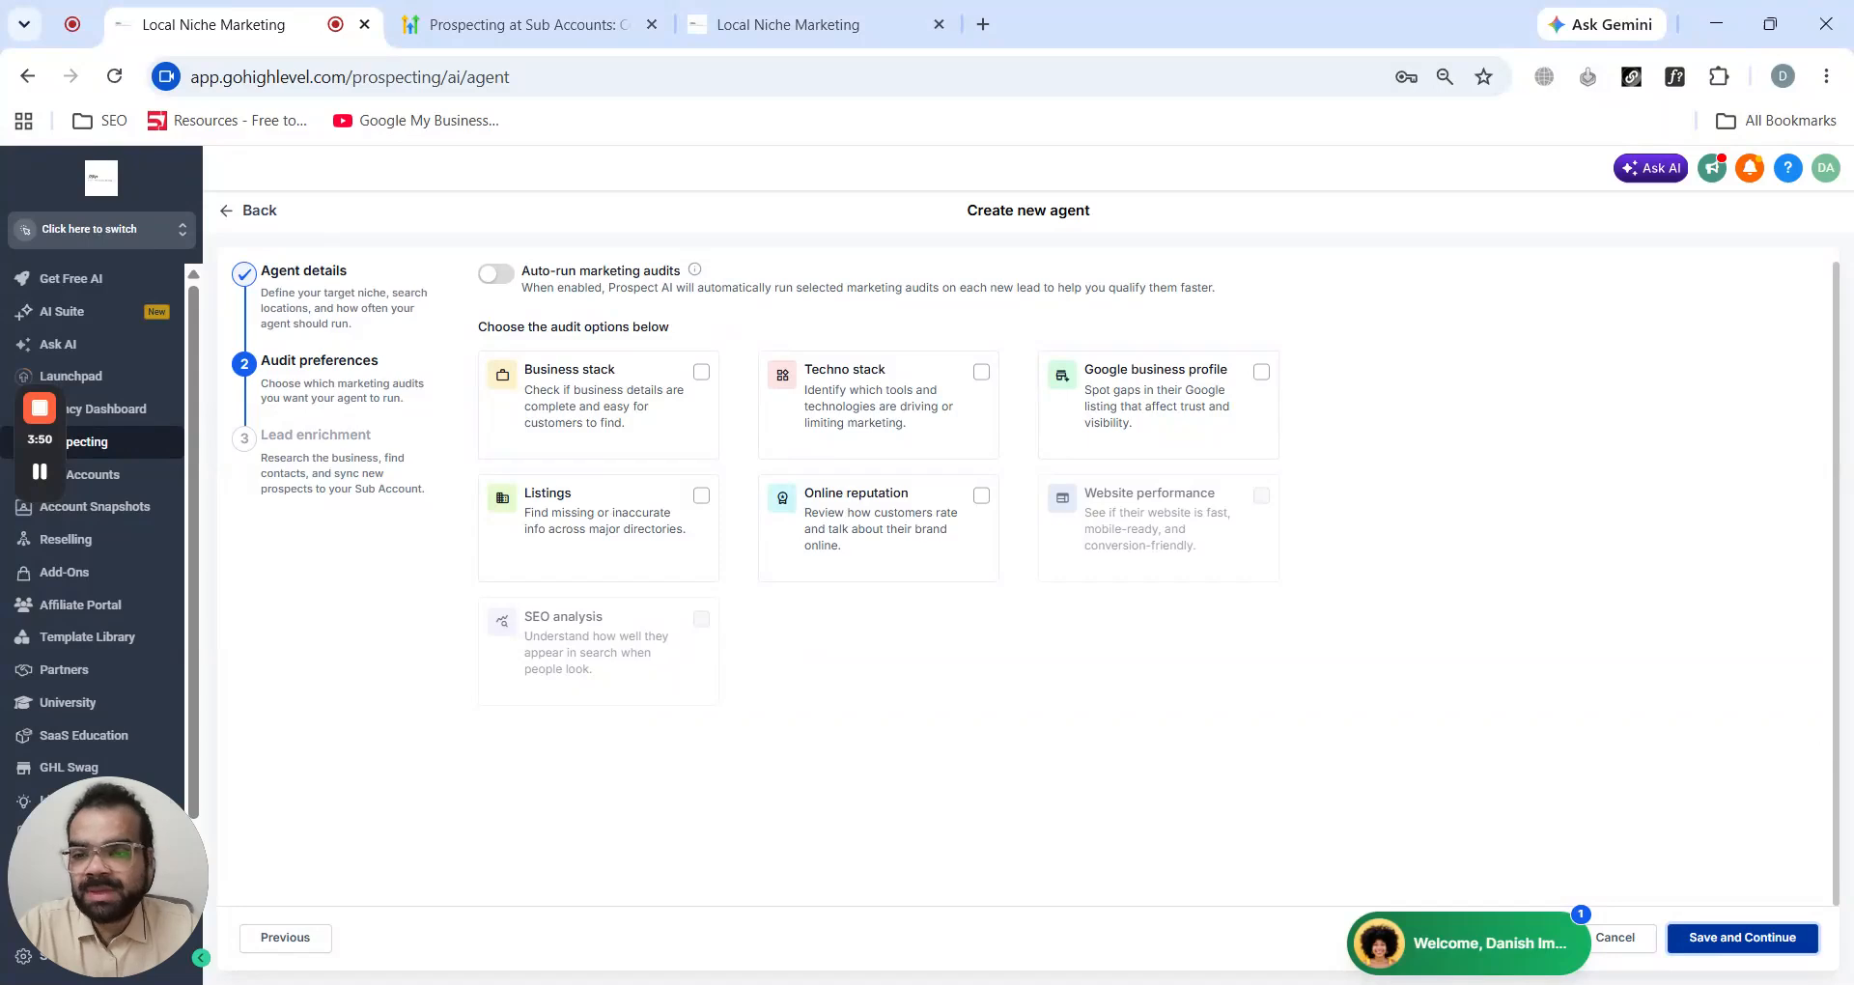
- Enable auto-run audits for Business stack, Techno stack, Google business profile, Online reputation and Listings, then save
{"action": "left_click", "coordinate": [710, 412]}
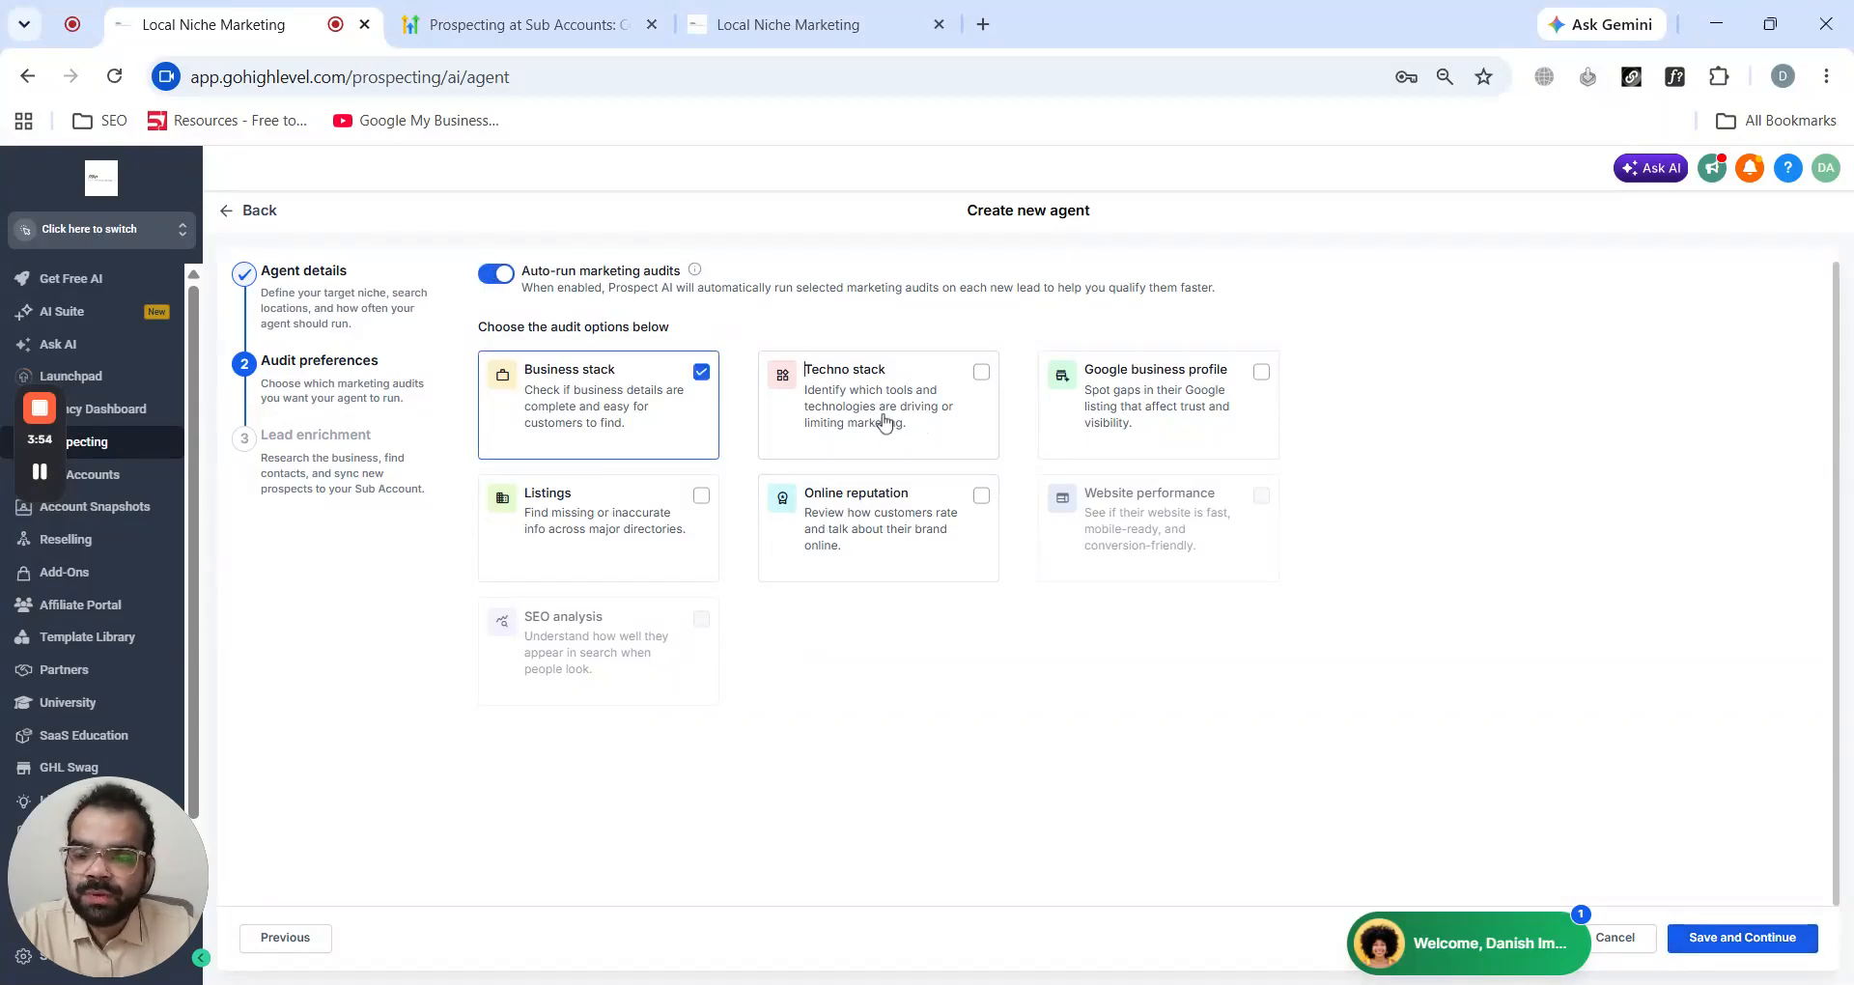
{"action": "left_click", "coordinate": [881, 422]}
{"action": "left_click", "coordinate": [1127, 393]}
{"action": "left_click", "coordinate": [936, 566]}
{"action": "left_click", "coordinate": [630, 558]}
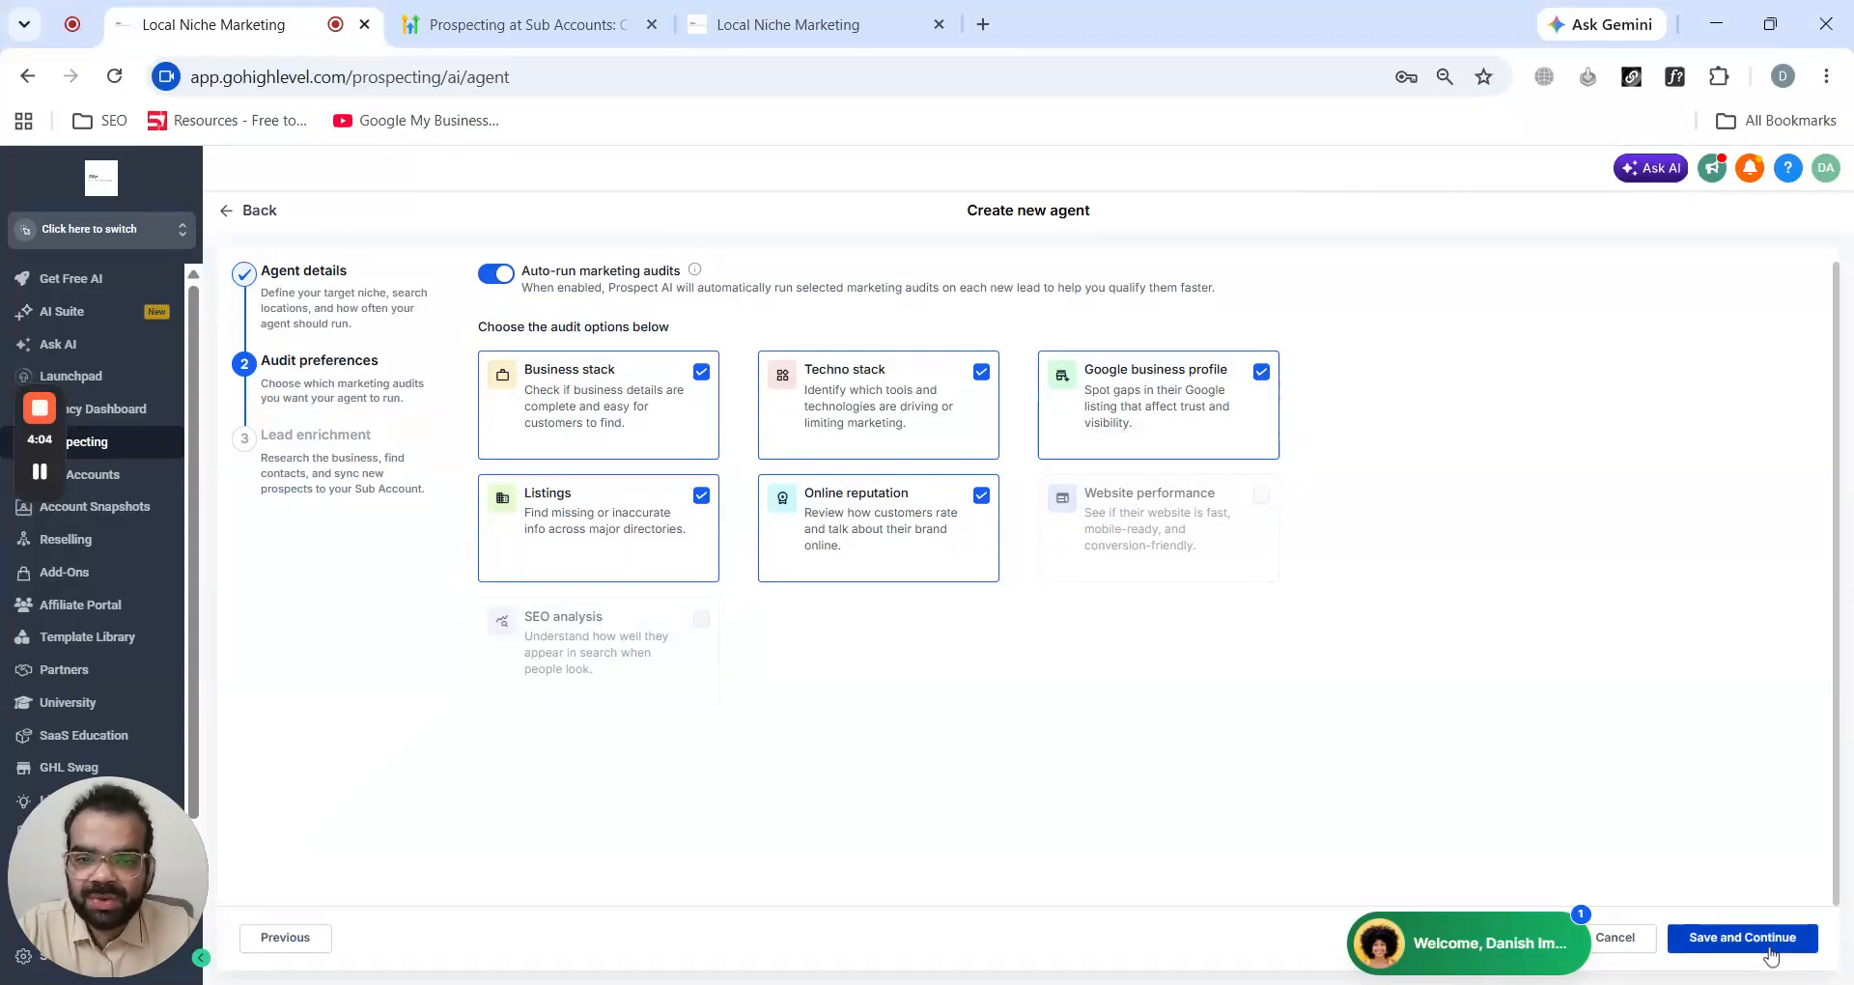
{"action": "left_click", "coordinate": [1742, 938]}
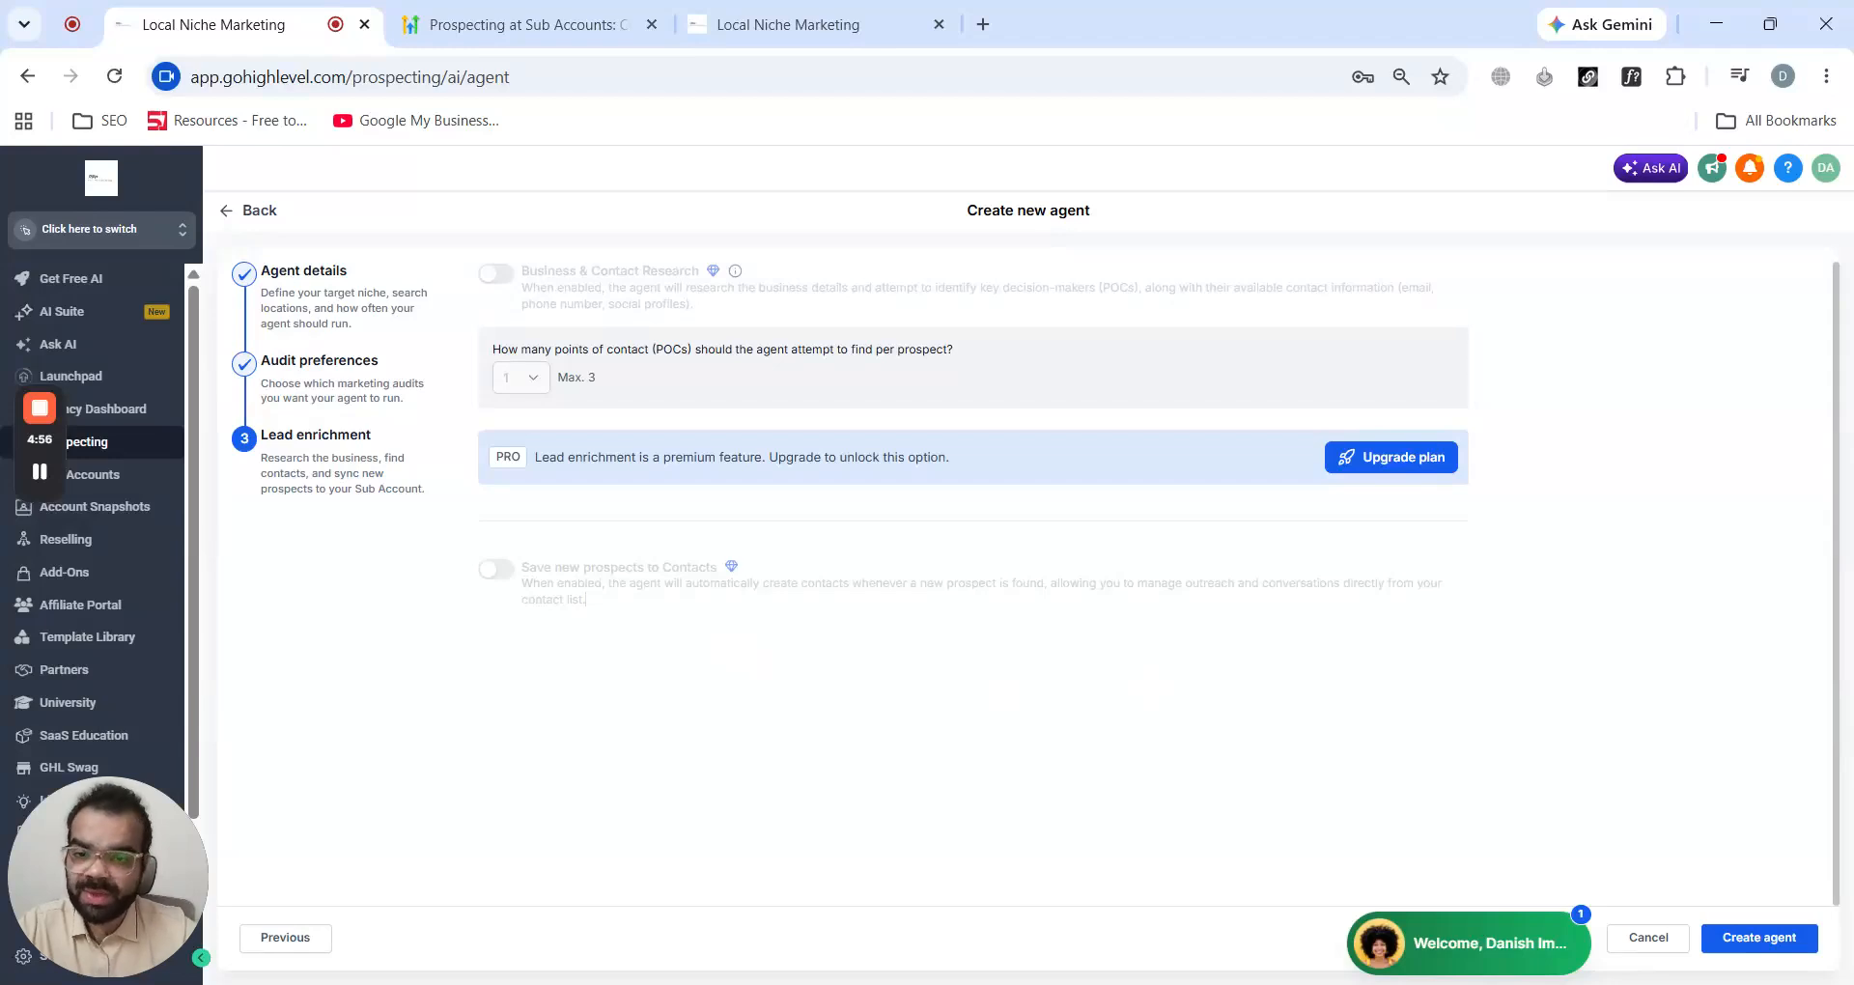
- Create the agent without lead enrichment
{"action": "left_click", "coordinate": [1758, 939]}
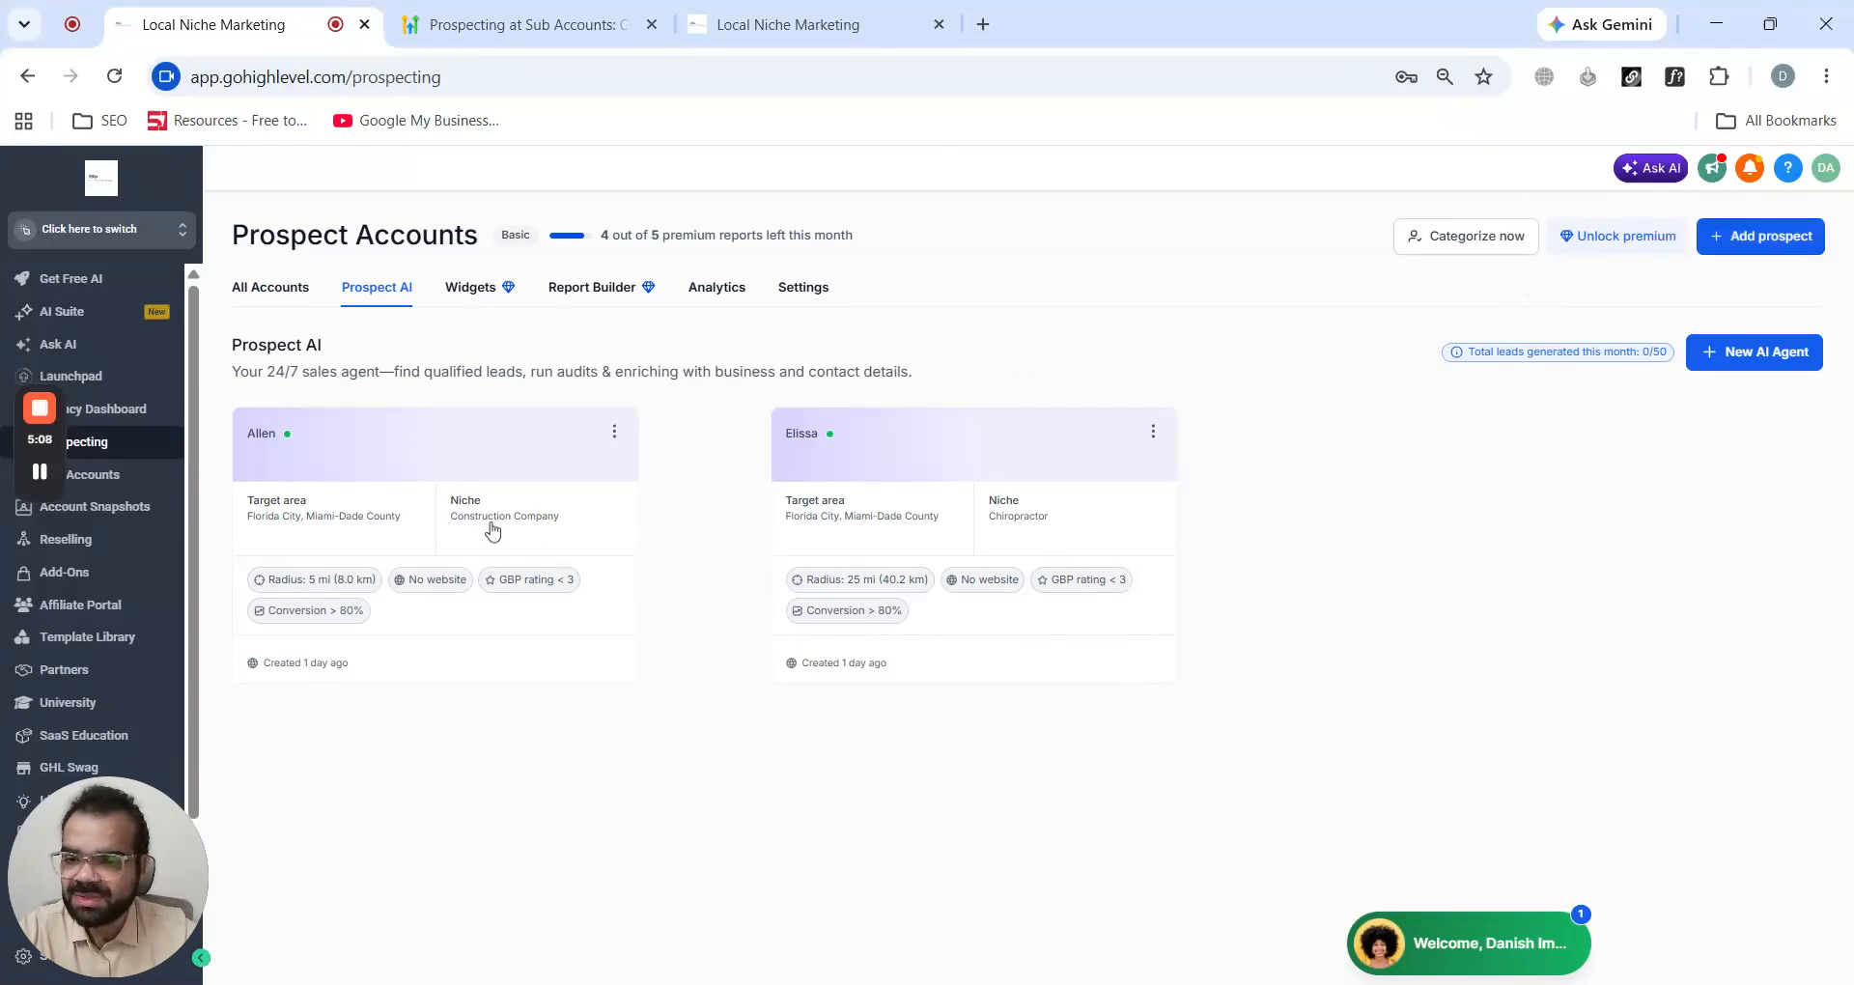
- Open the Widgets section of Prospect Accounts
{"action": "left_click", "coordinate": [483, 302]}
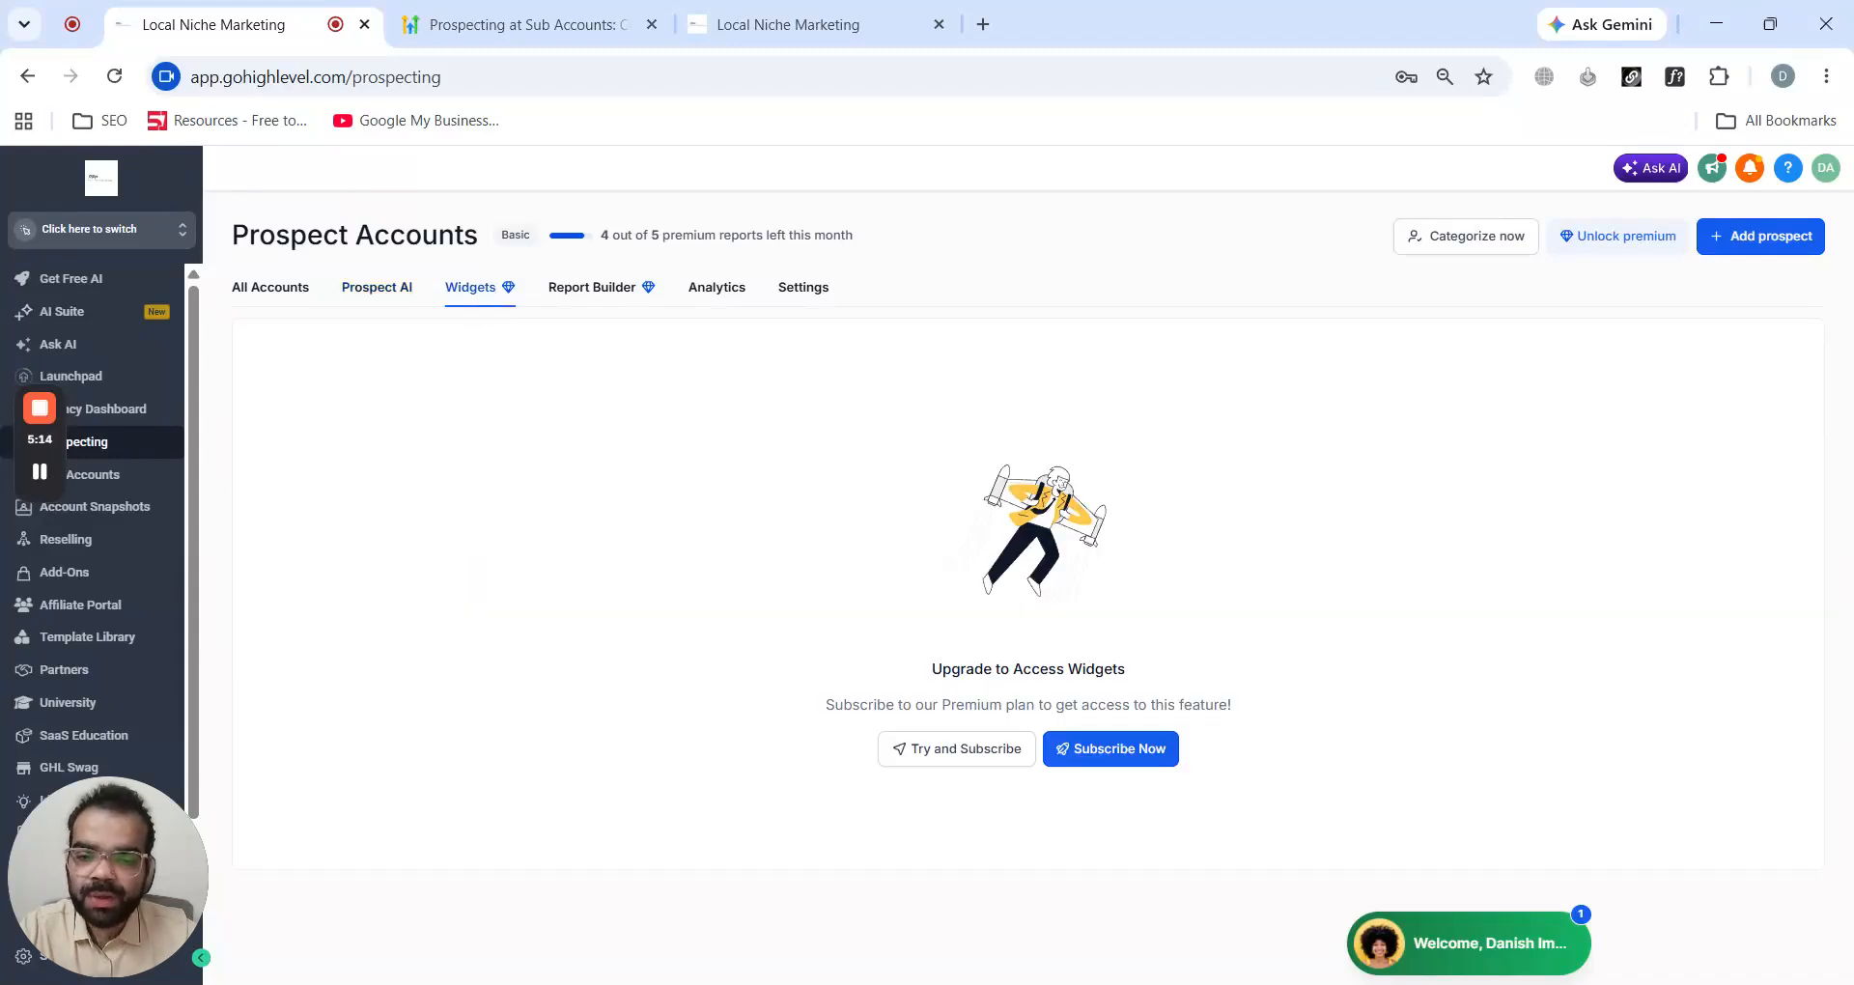
{"action": "left_click_drag", "start_coordinate": [442, 728], "coordinate": [1025, 891]}
{"action": "left_click", "coordinate": [1399, 500]}
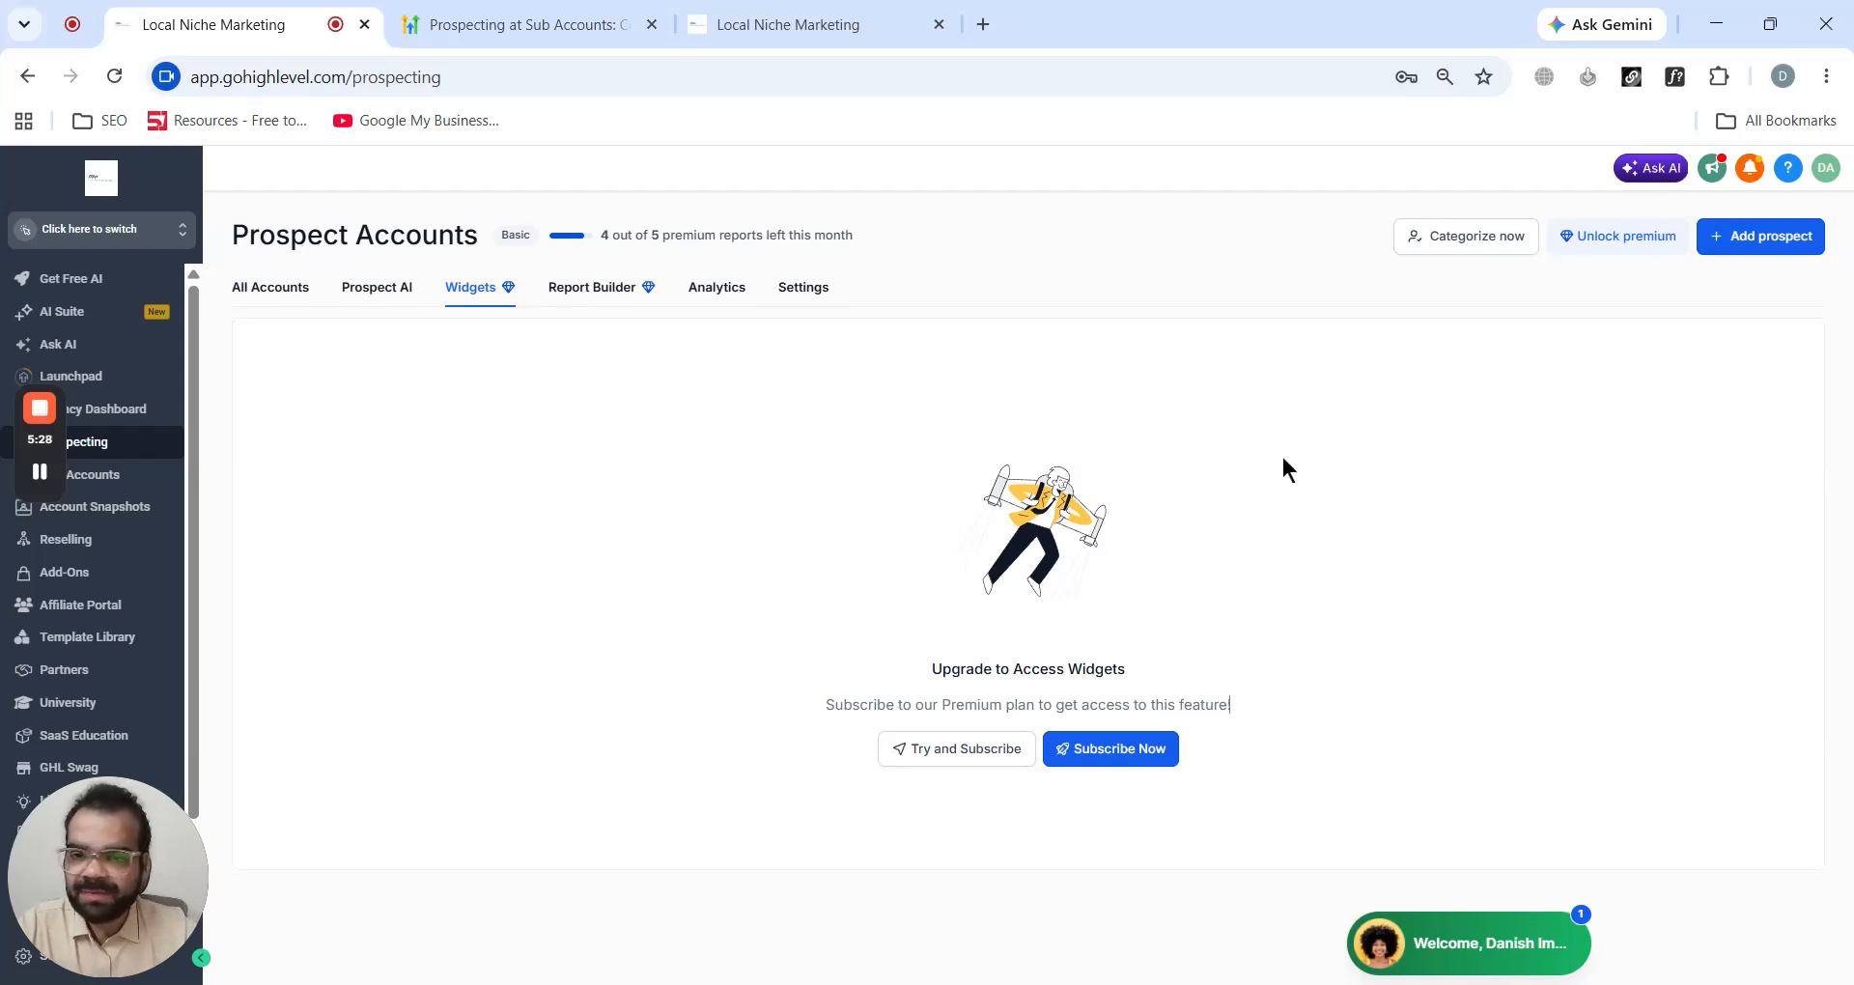
- Browse the Report Builder, Analytics, Settings, Prospect AI and All Accounts sections
{"action": "left_click", "coordinate": [572, 292]}
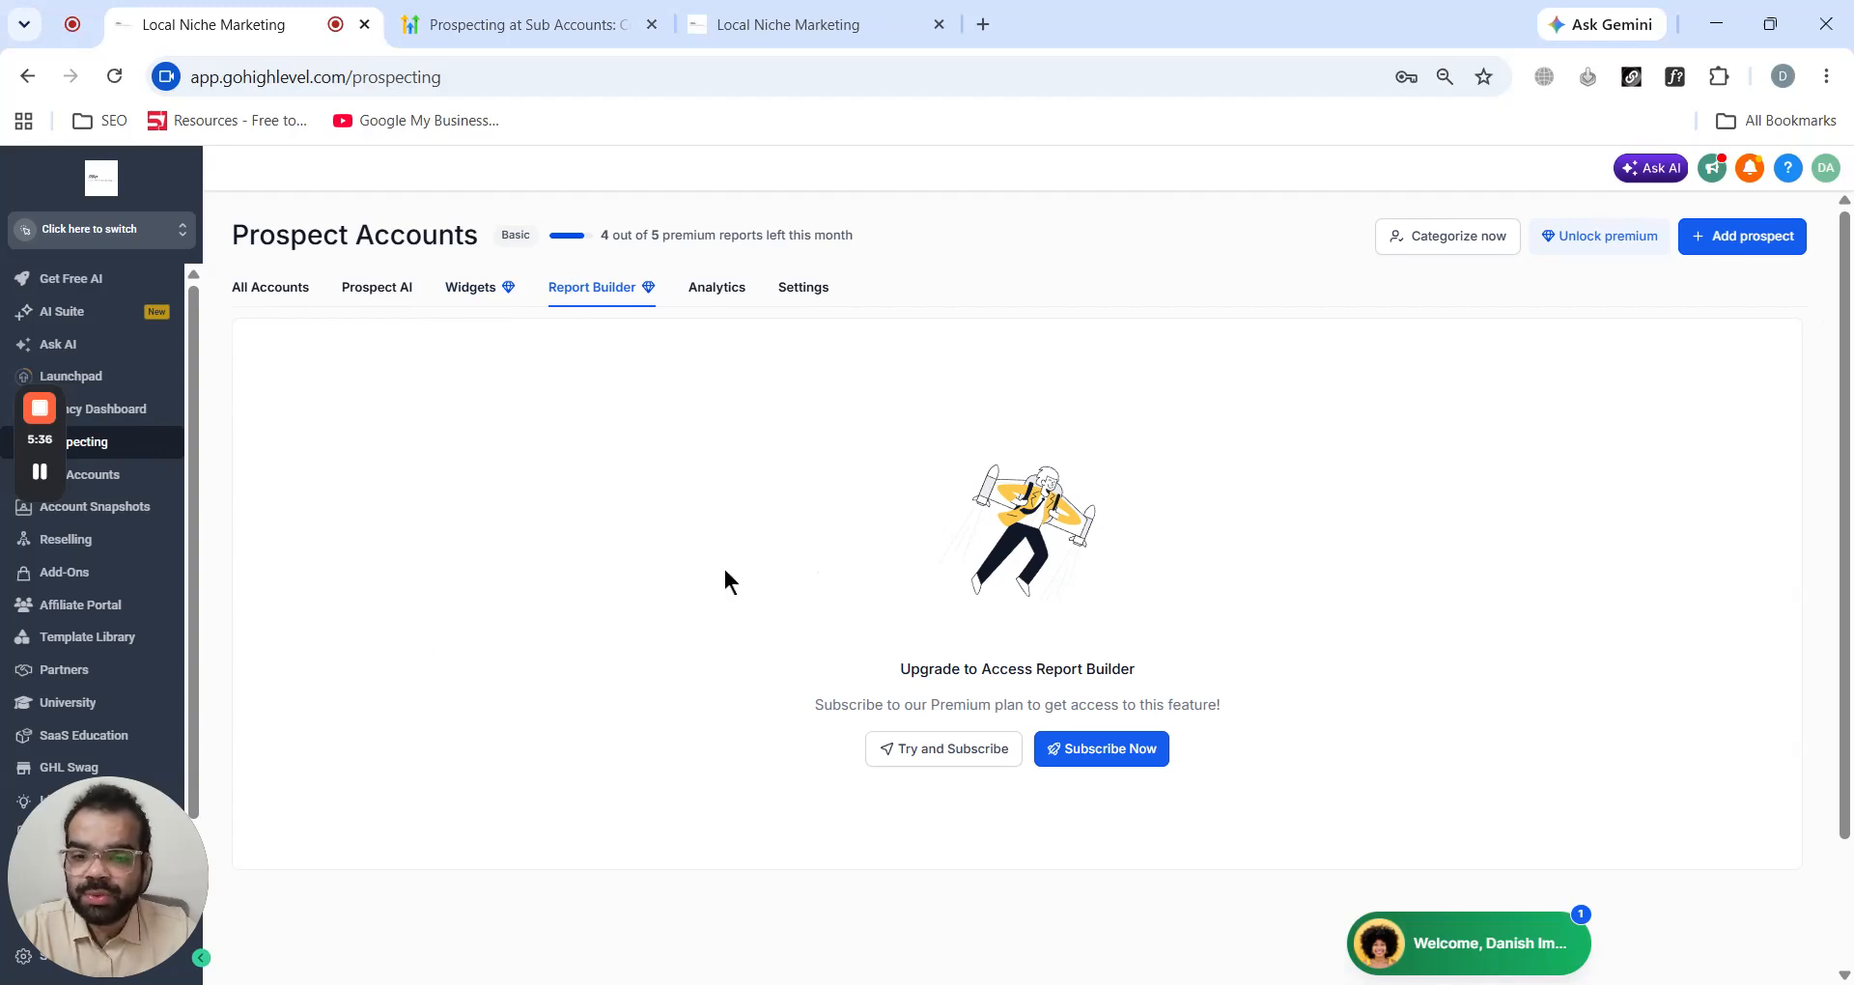
{"action": "left_click", "coordinate": [713, 292]}
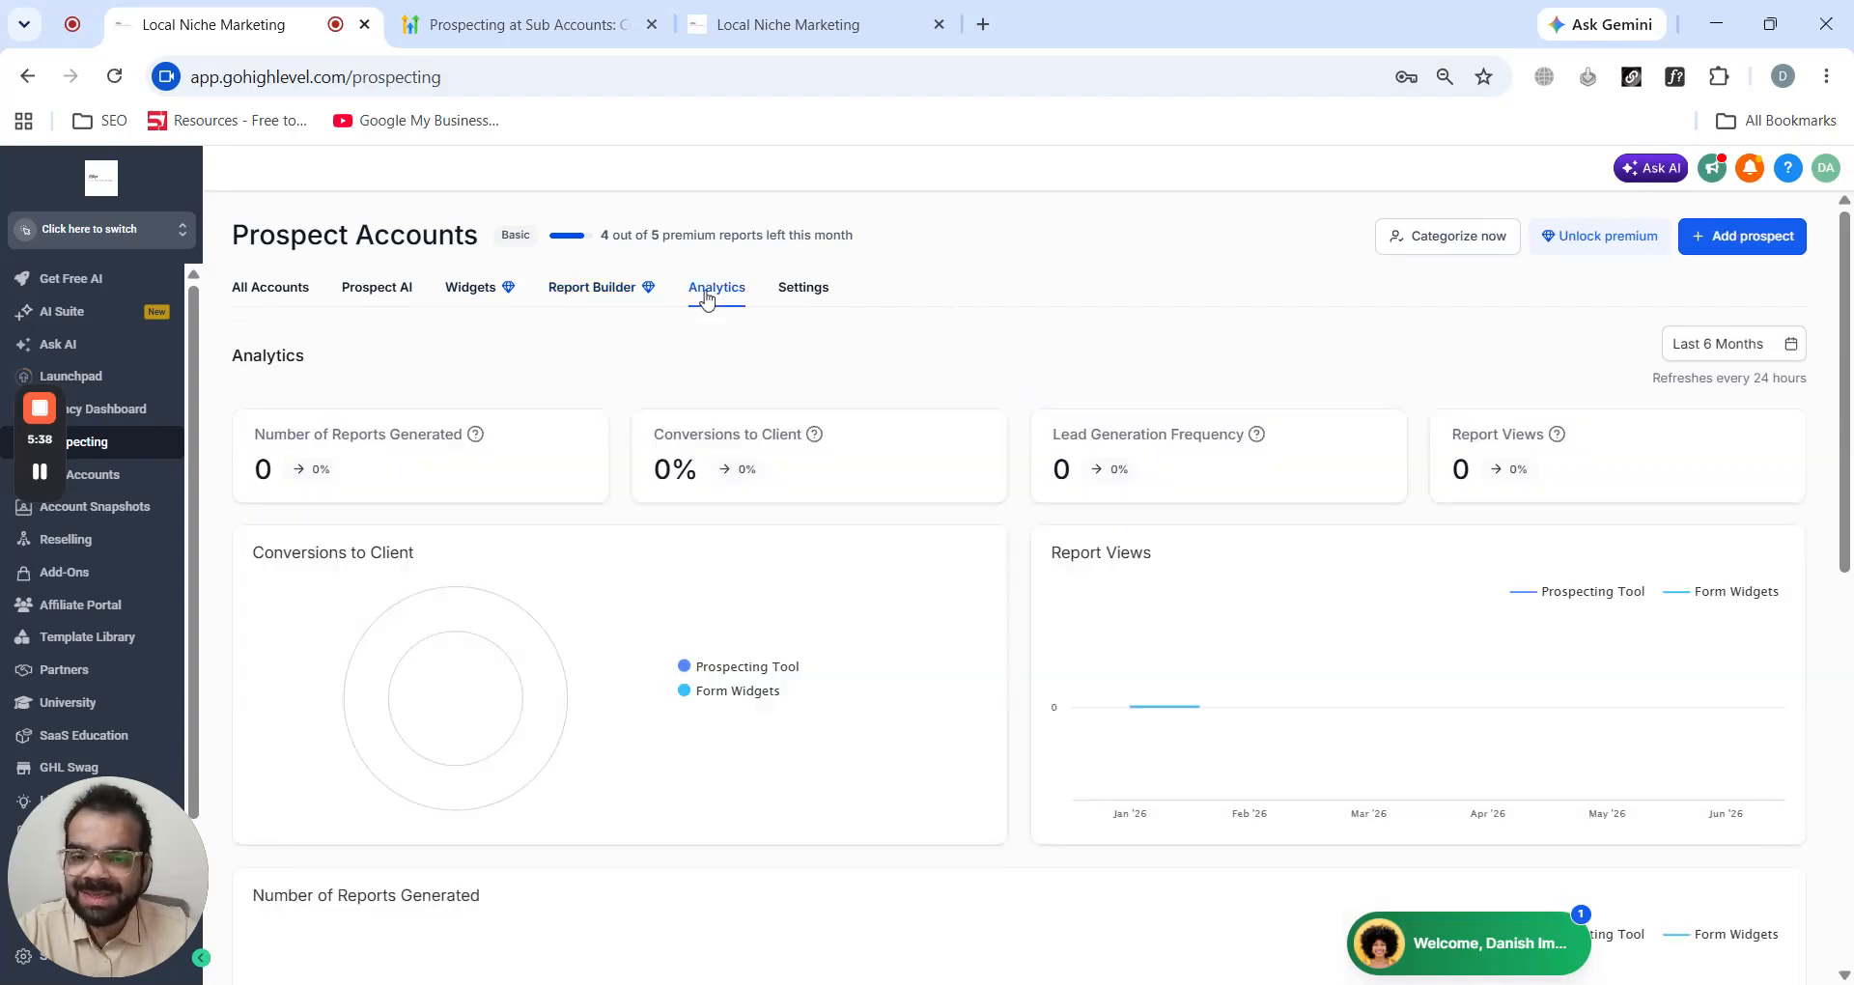
{"action": "left_click", "coordinate": [807, 295]}
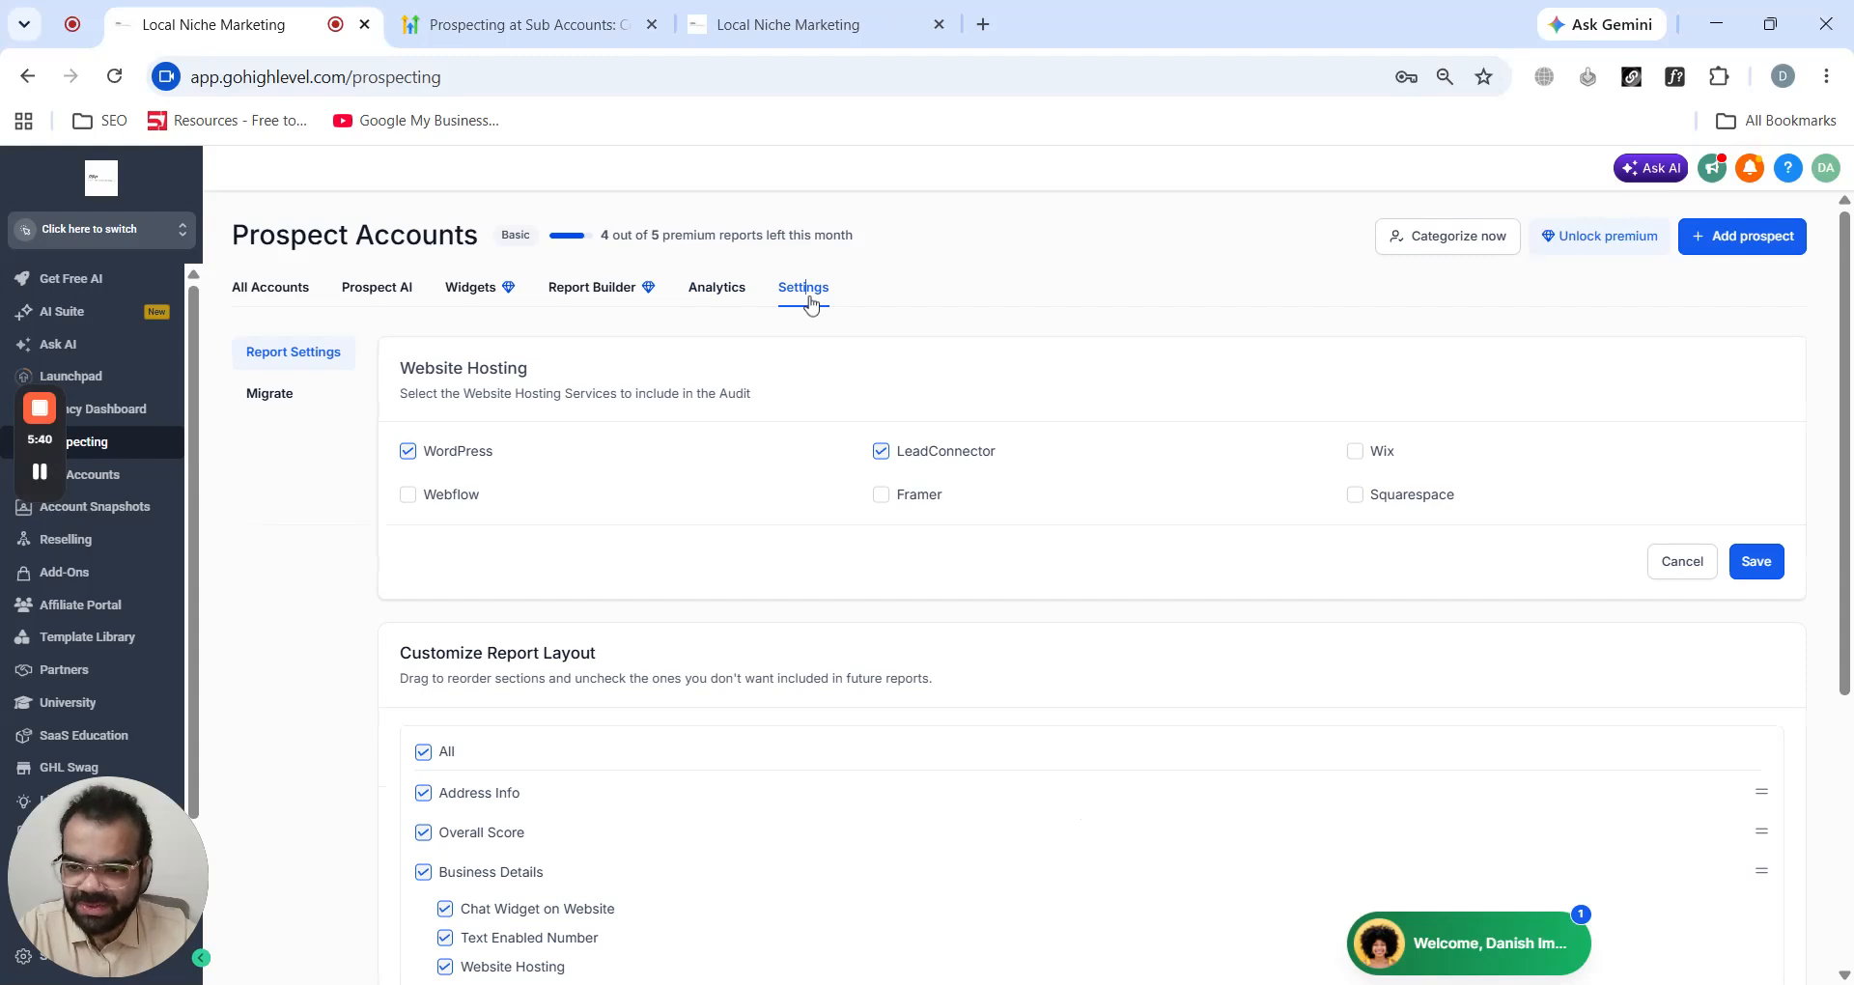
{"action": "left_click", "coordinate": [377, 288]}
{"action": "left_click", "coordinate": [275, 291]}
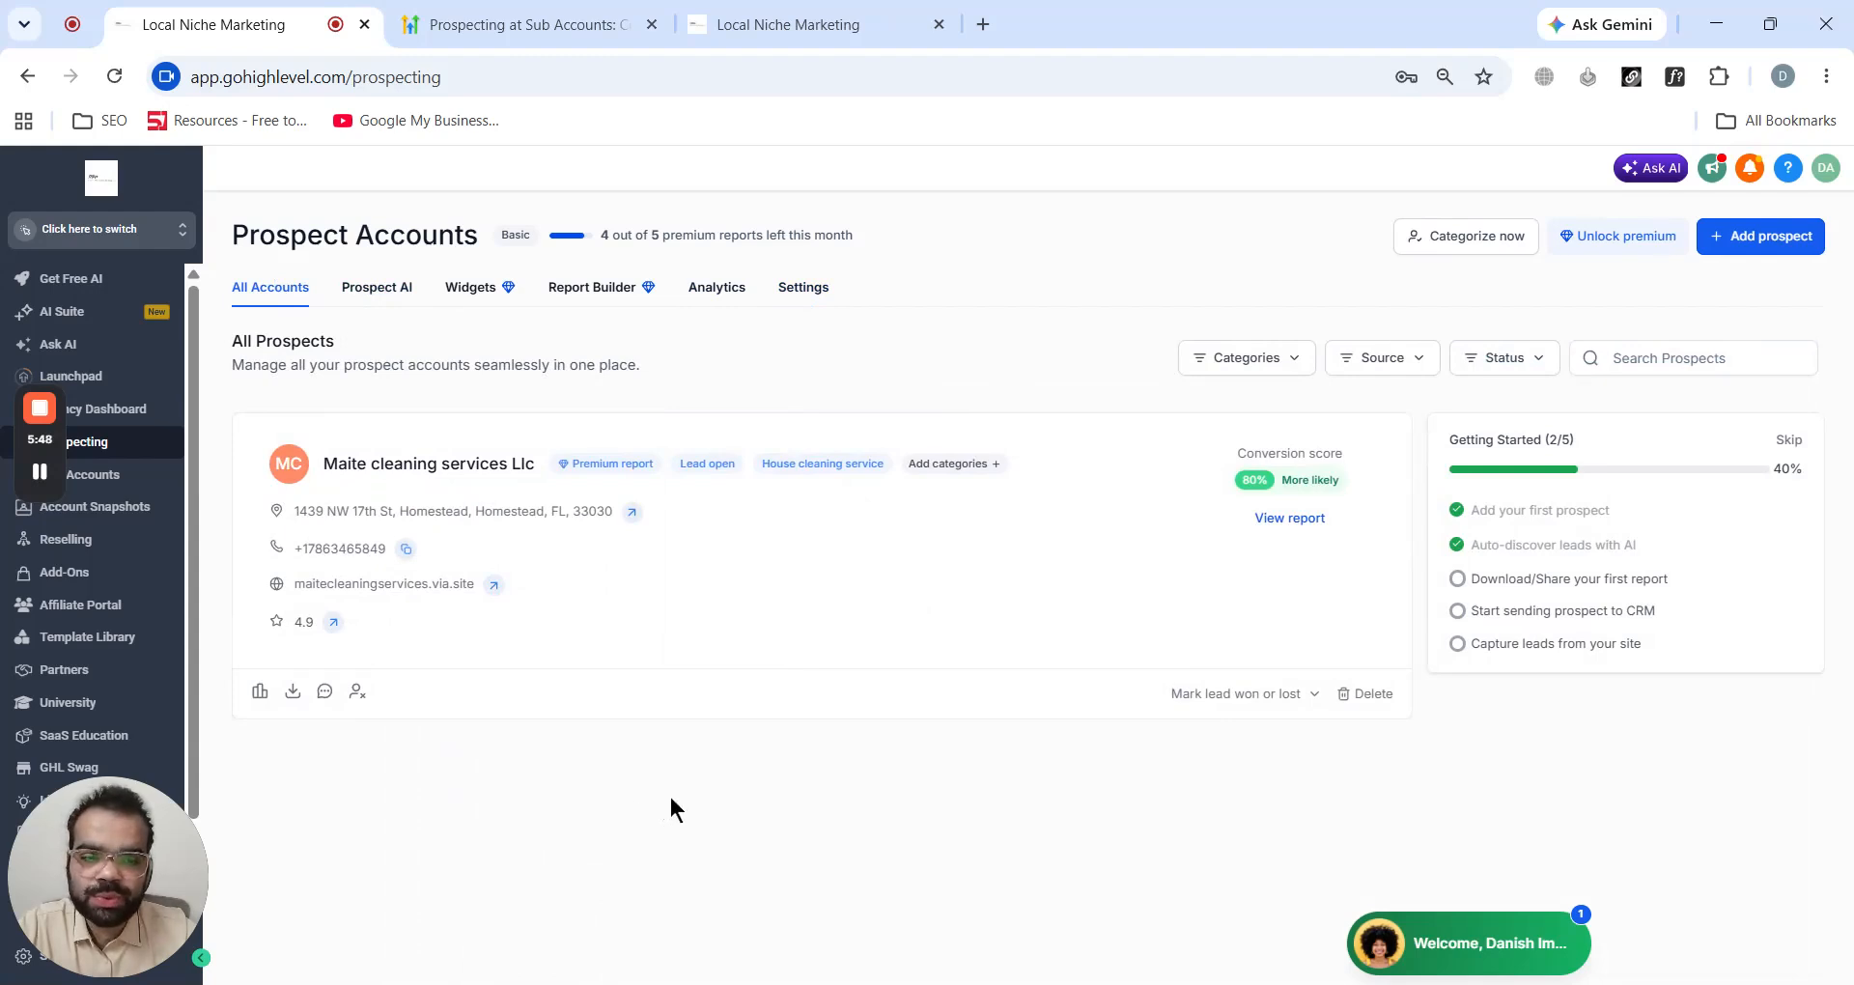
- Start adding a prospect and search for "Construction companies" in Florida City, FL, USA within a 5 km radius
{"action": "left_click", "coordinate": [1779, 256]}
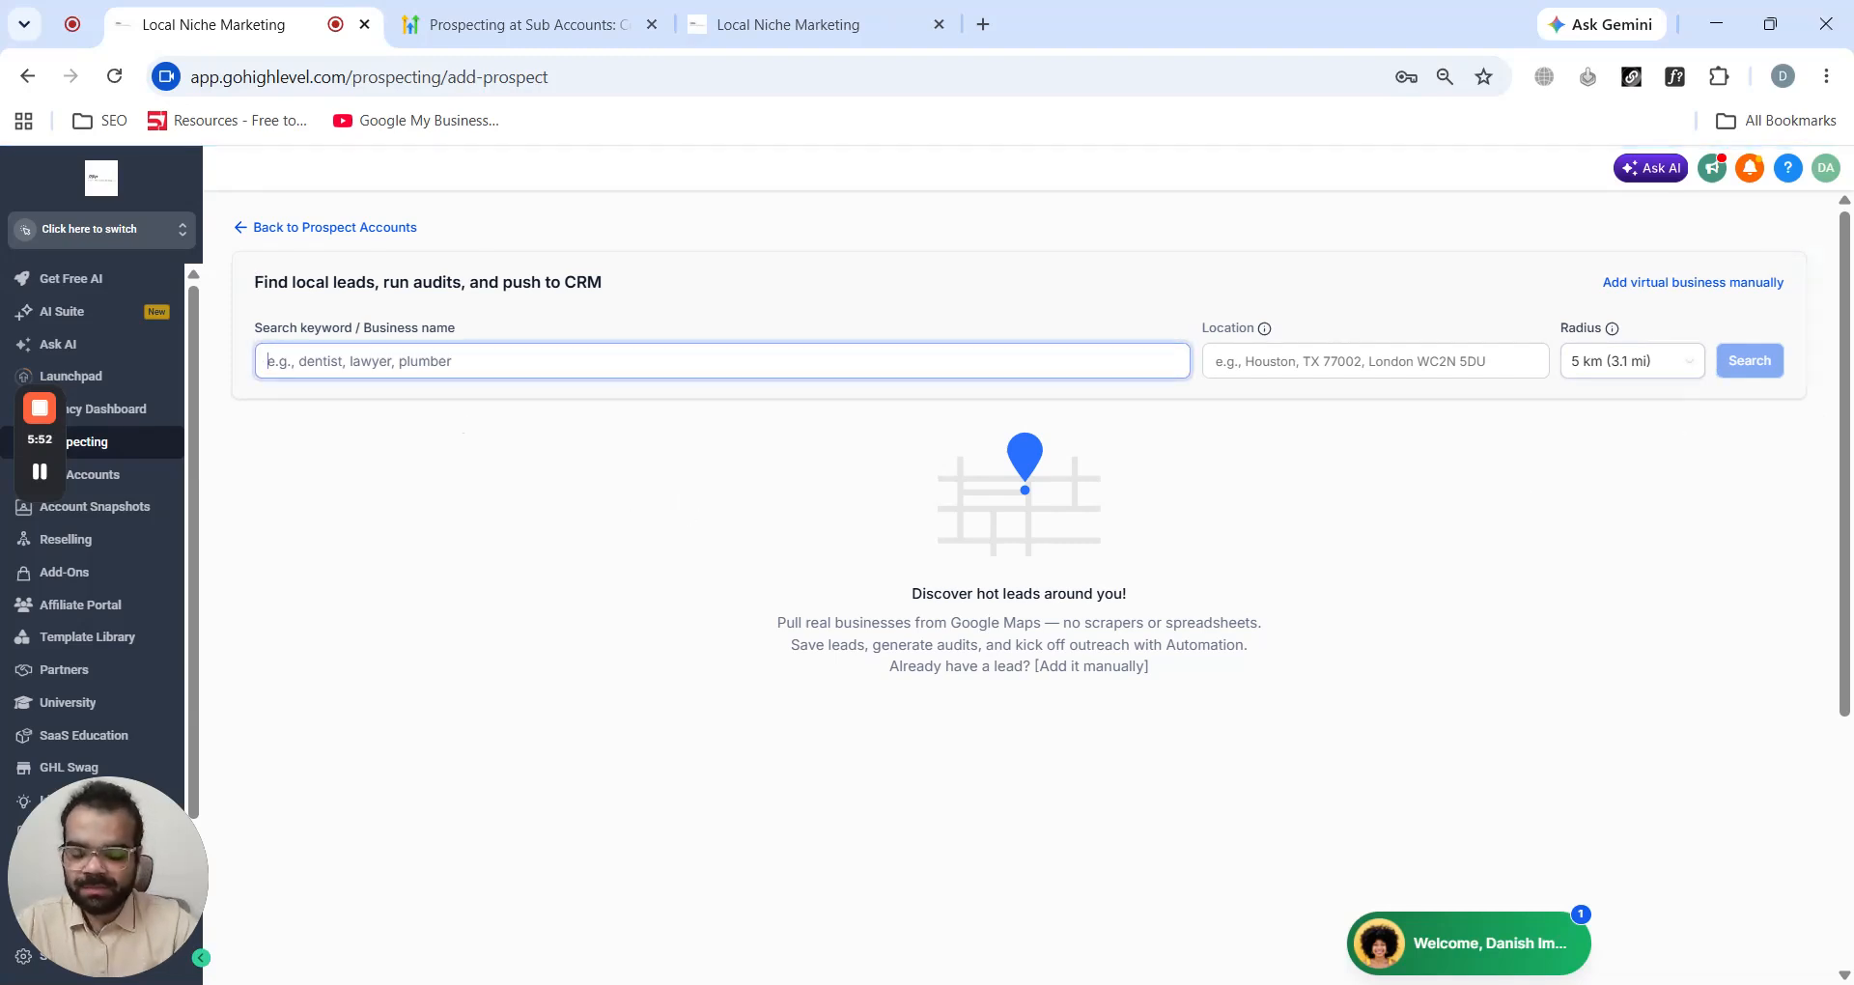
{"action": "type", "text": "Cons"}
{"action": "type", "text": "trc"}
{"action": "type", "text": "uction"}
{"action": "key", "text": "BackSpace"}
{"action": "key", "text": "BackSpace"}
{"action": "key", "text": "BackSpace"}
{"action": "type", "text": "ion companies."}
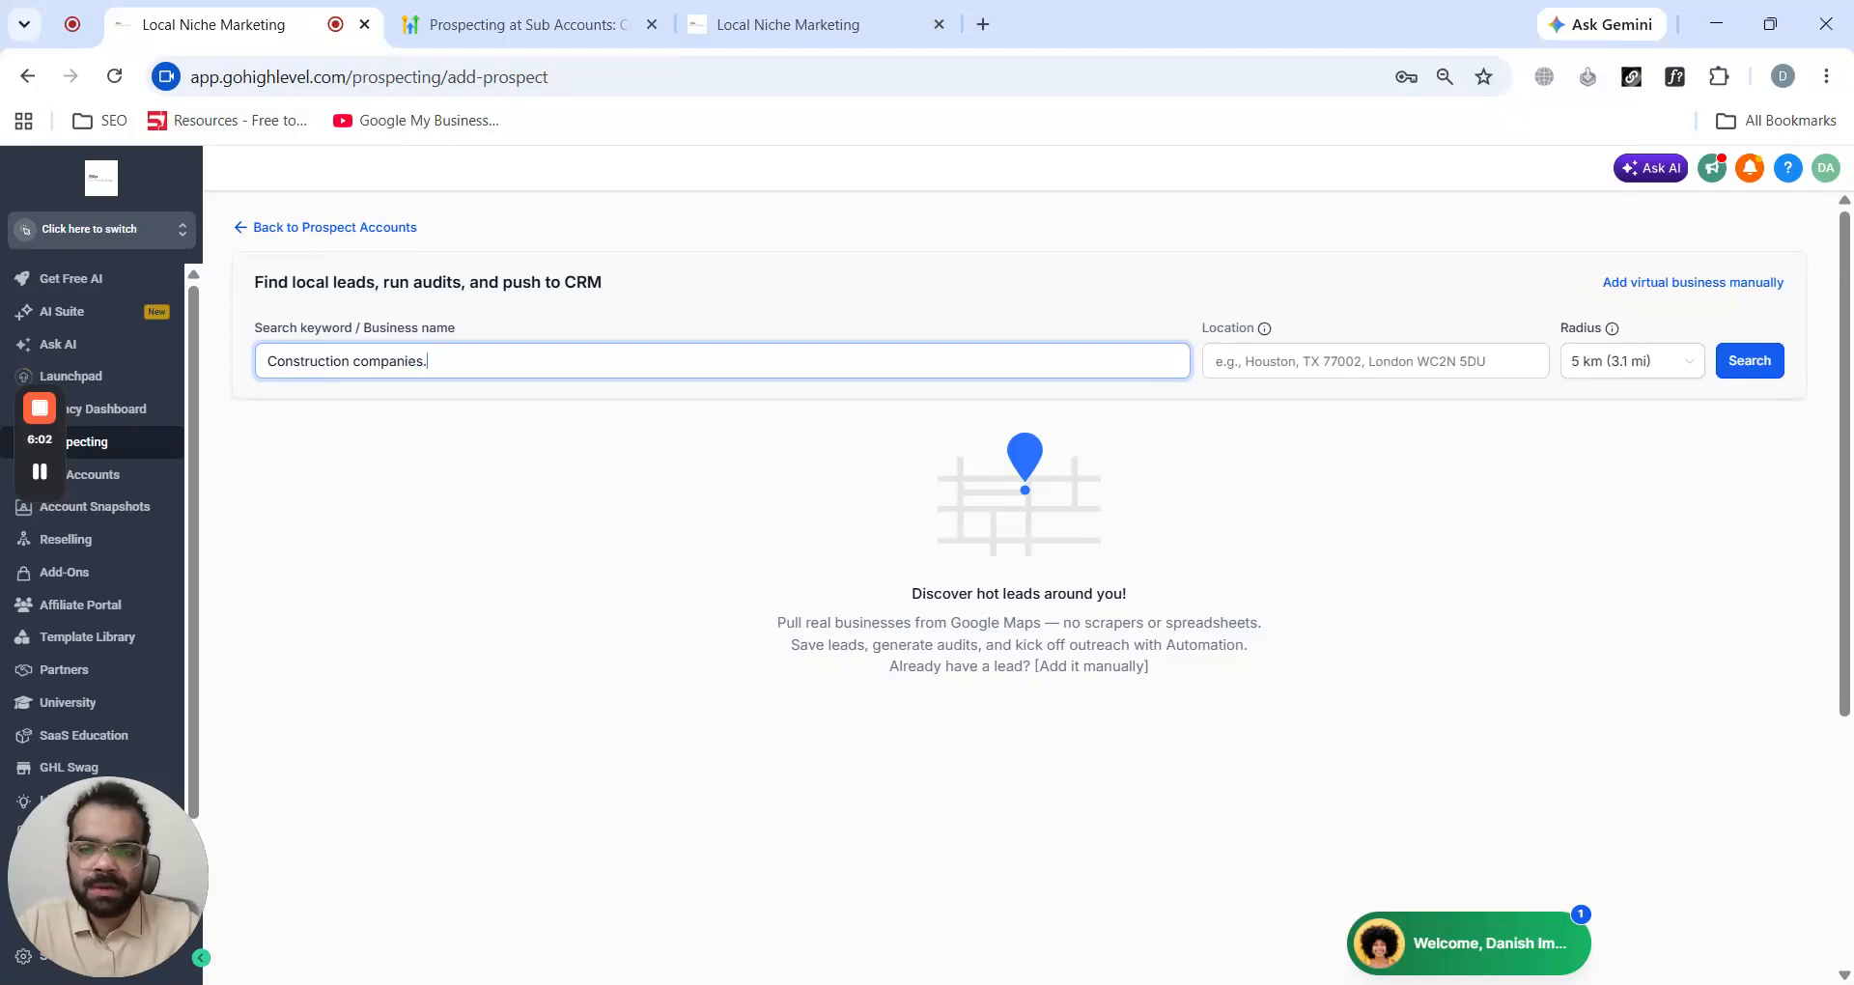
{"action": "key", "text": "Tab"}
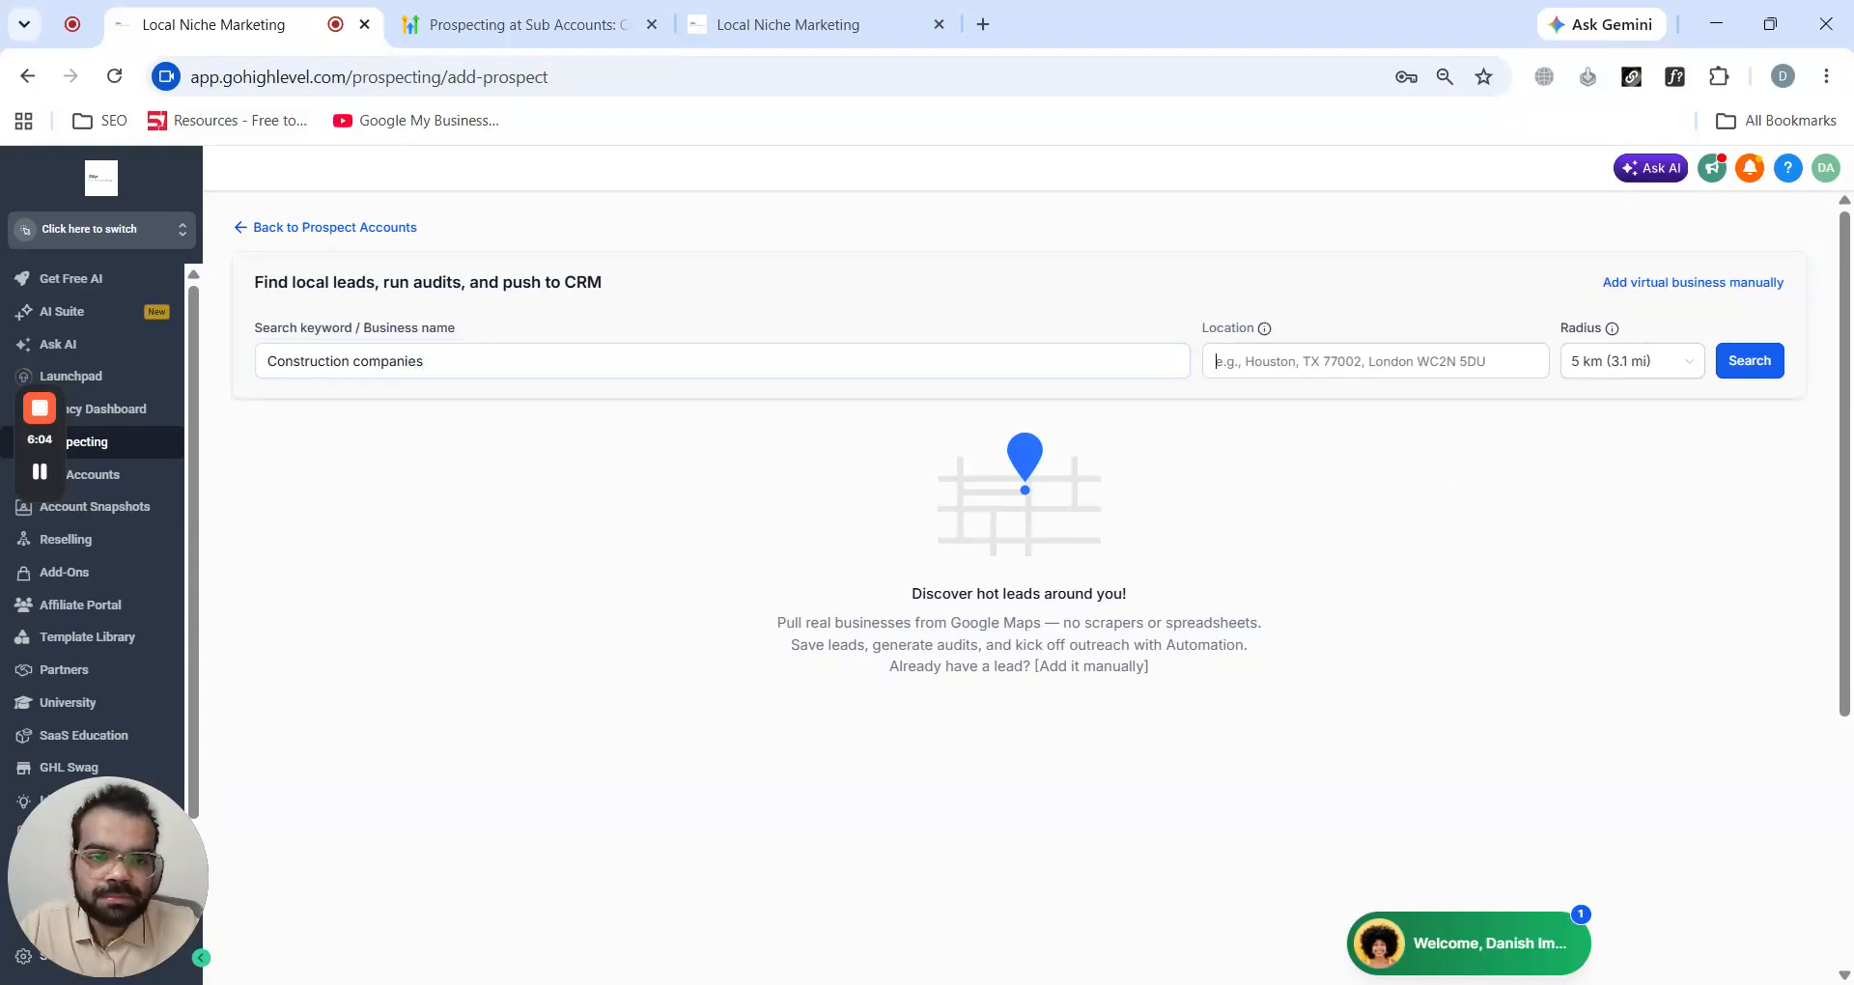
{"action": "type", "text": "florida"}
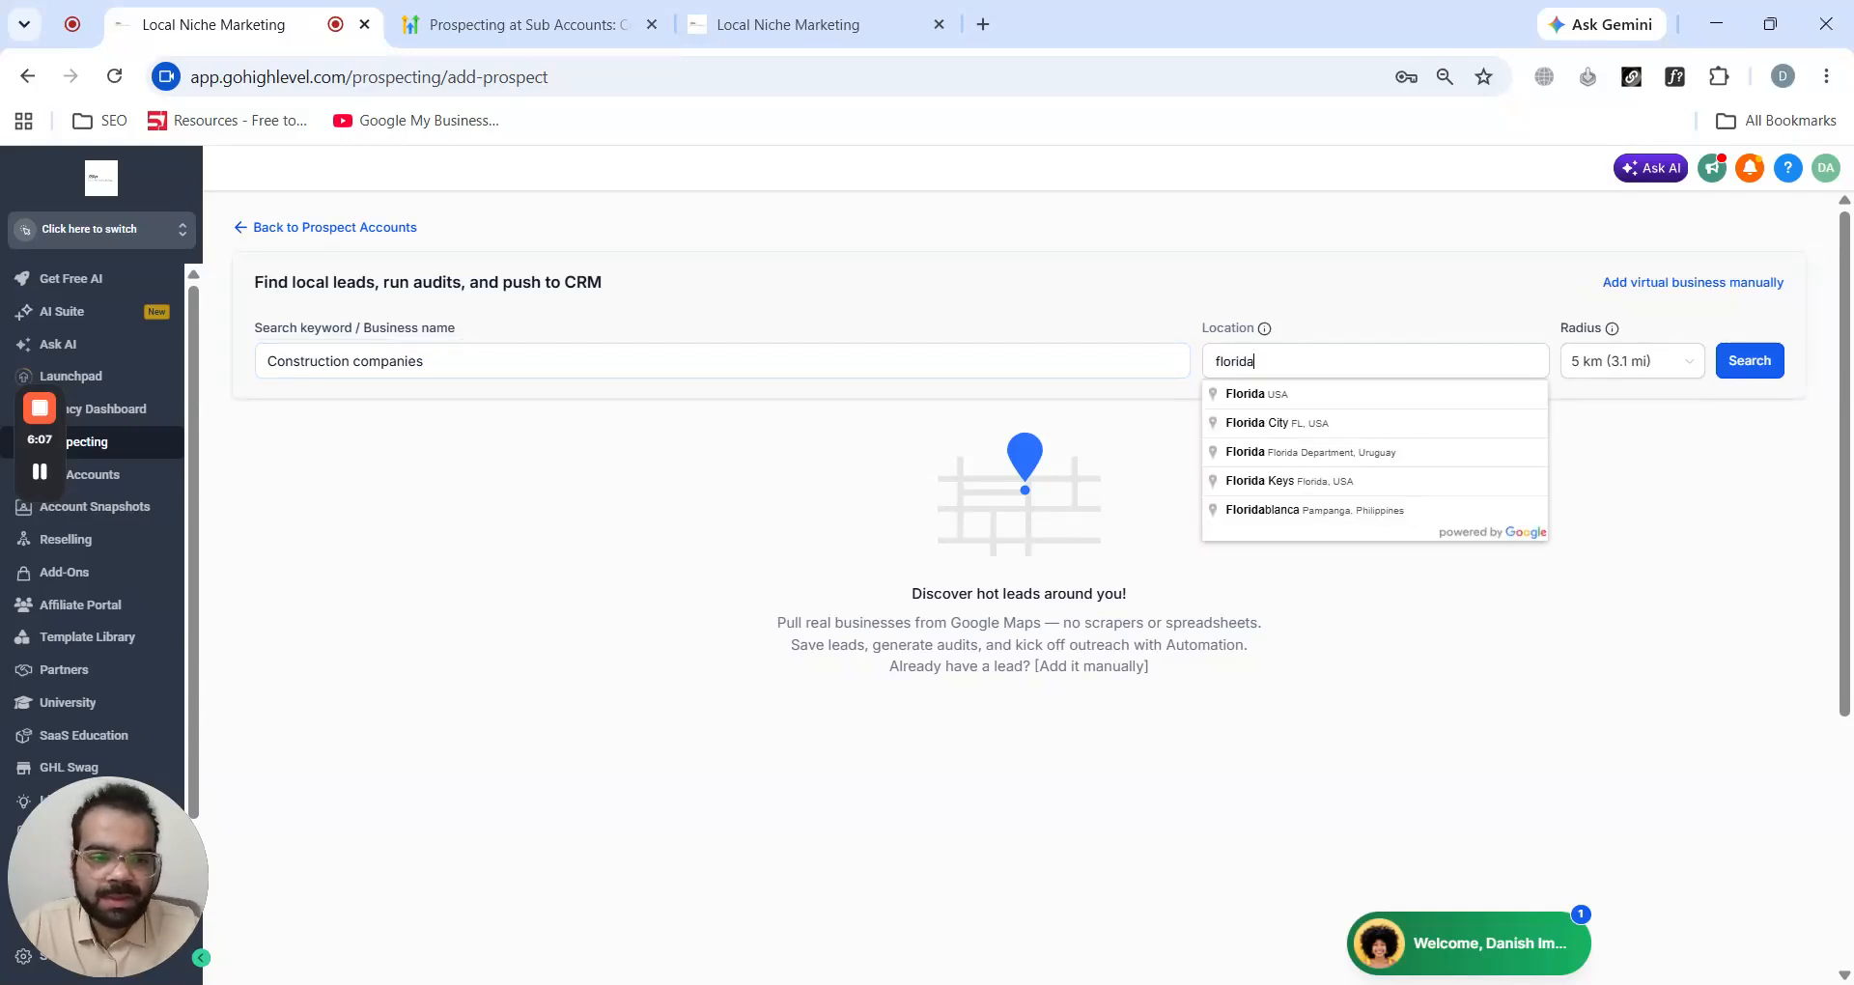
{"action": "left_click", "coordinate": [1321, 417]}
{"action": "left_click", "coordinate": [1767, 362]}
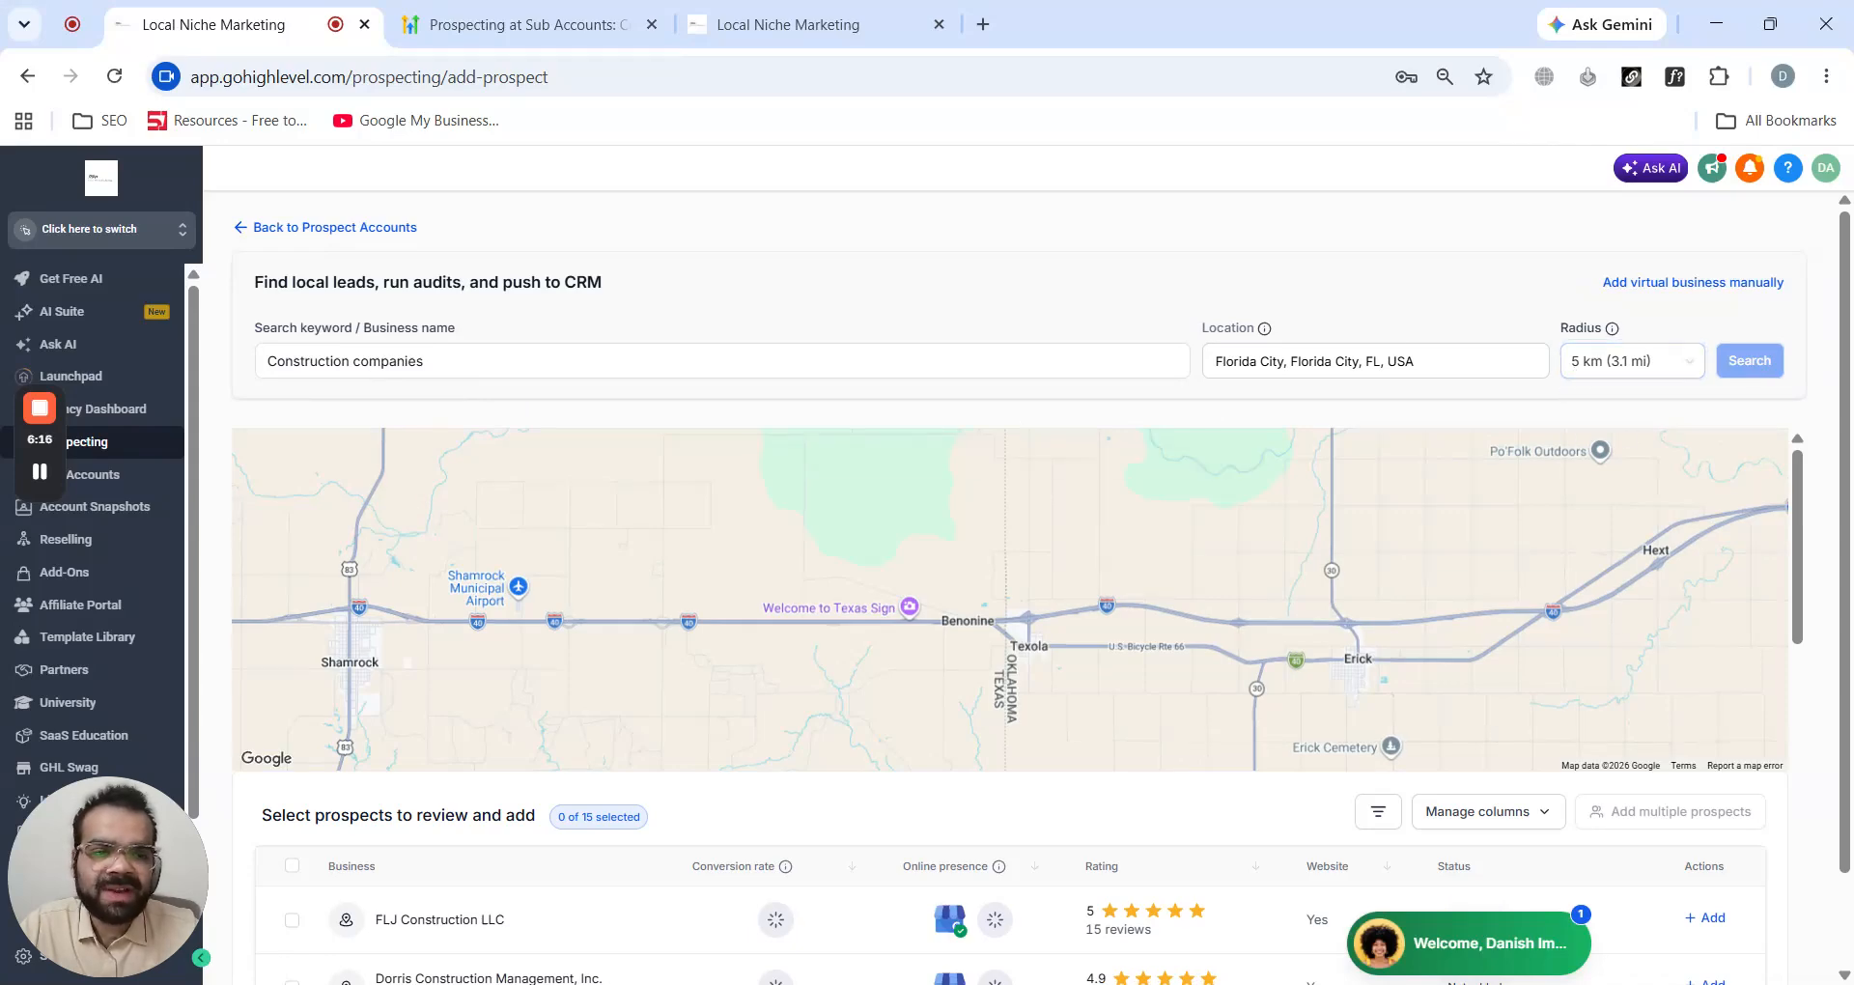
- Scroll through the list of construction prospects returned by the search
{"action": "scroll", "coordinate": [641, 310], "scroll_direction": "down", "scroll_amount": 1}
{"action": "scroll", "coordinate": [711, 691], "scroll_direction": "down", "scroll_amount": 5}
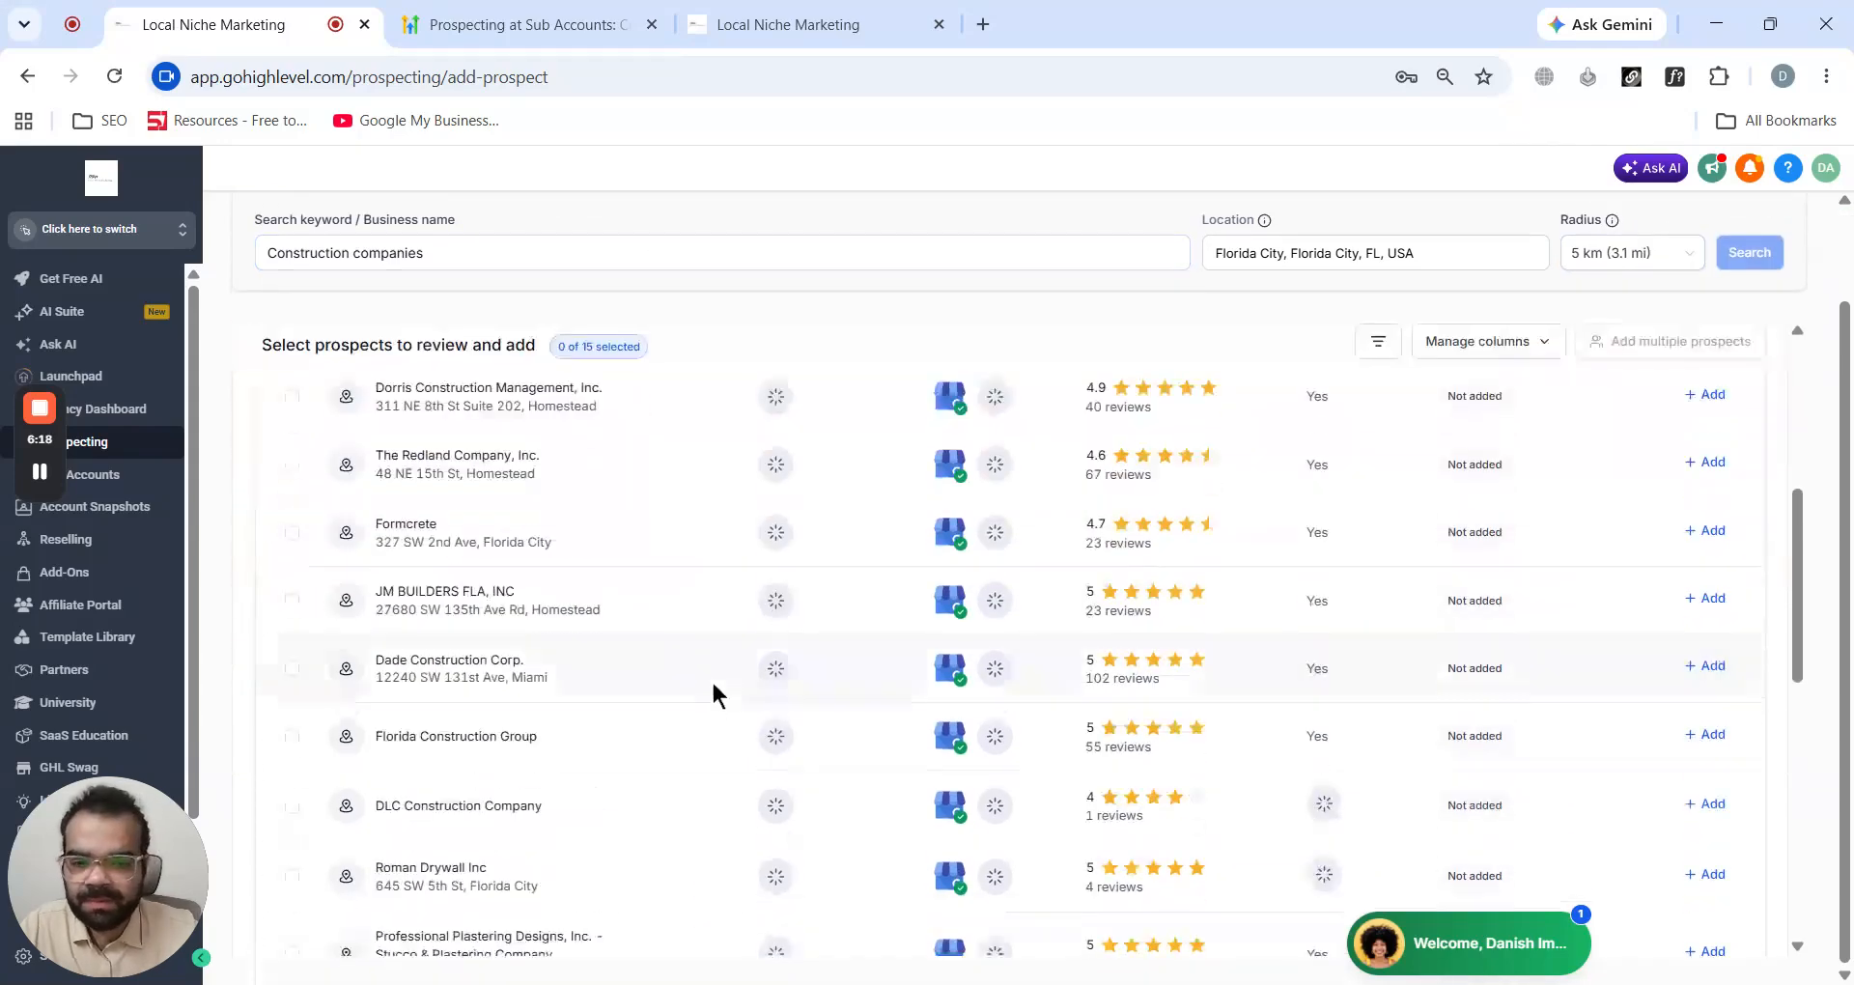
{"action": "scroll", "coordinate": [710, 688], "scroll_direction": "up", "scroll_amount": 3}
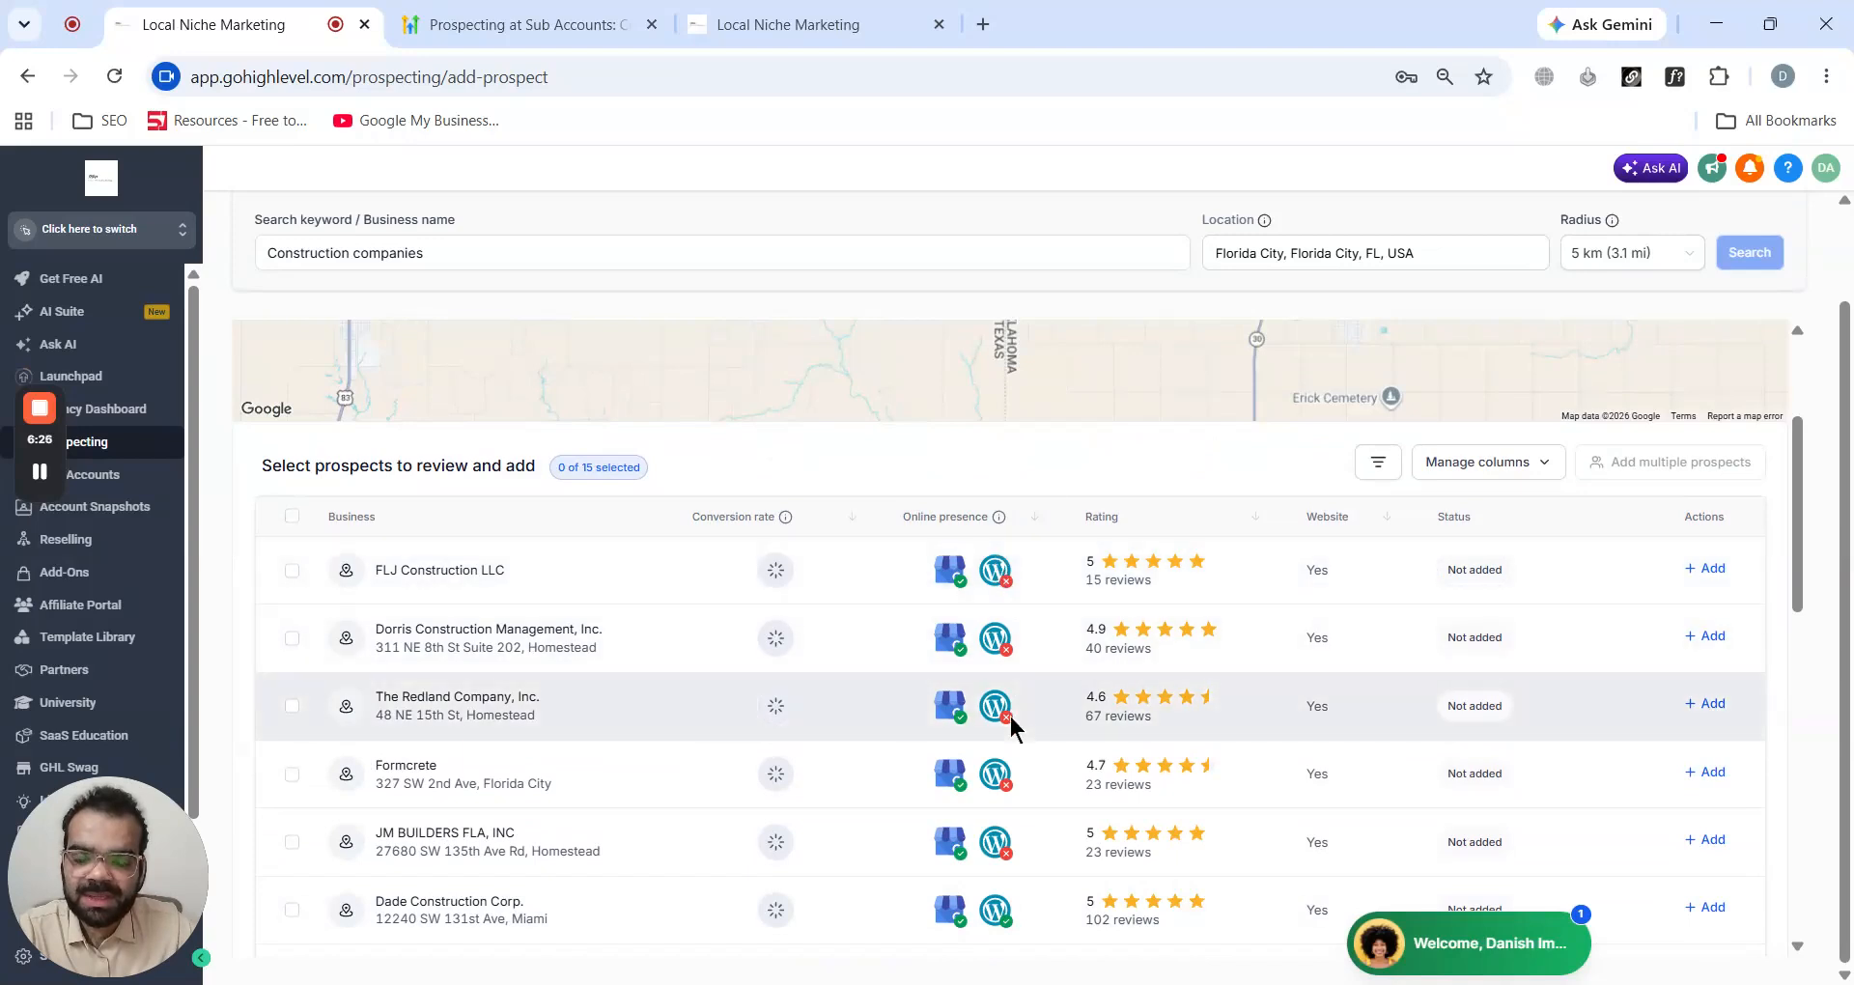
{"action": "scroll", "coordinate": [1004, 676], "scroll_direction": "down", "scroll_amount": 1}
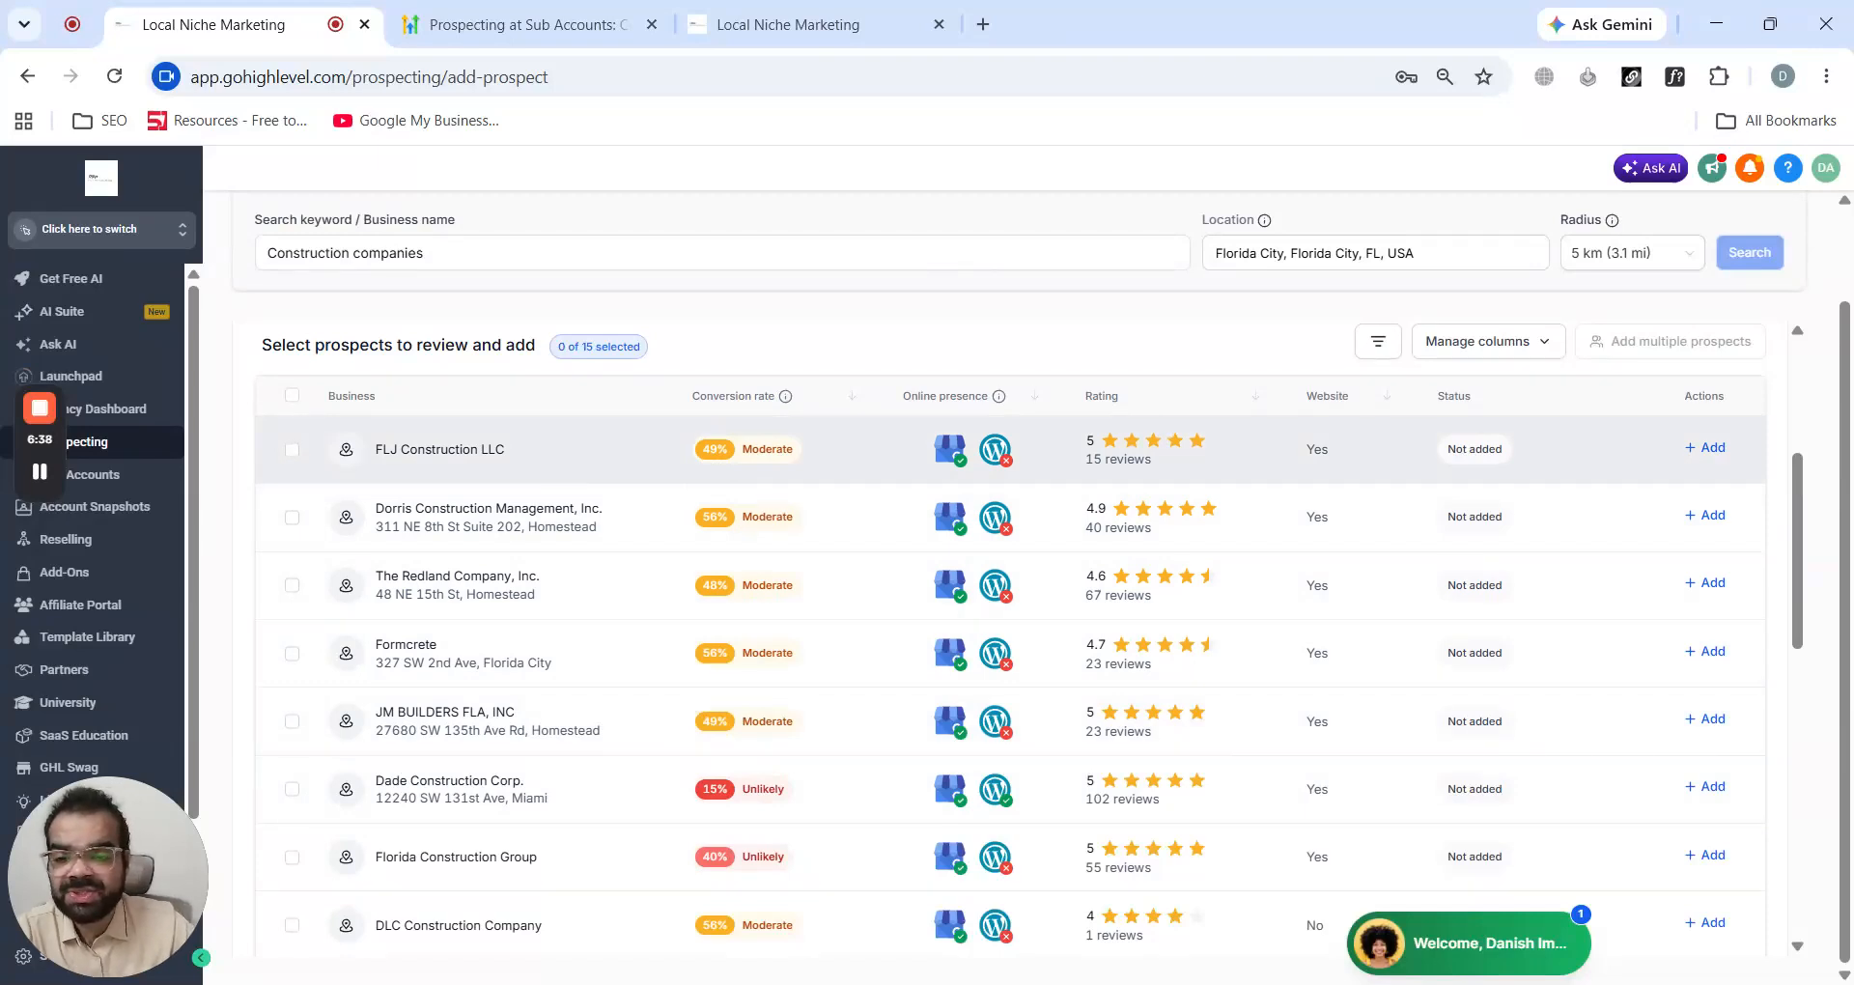
{"action": "scroll", "coordinate": [703, 503], "scroll_direction": "down", "scroll_amount": 8}
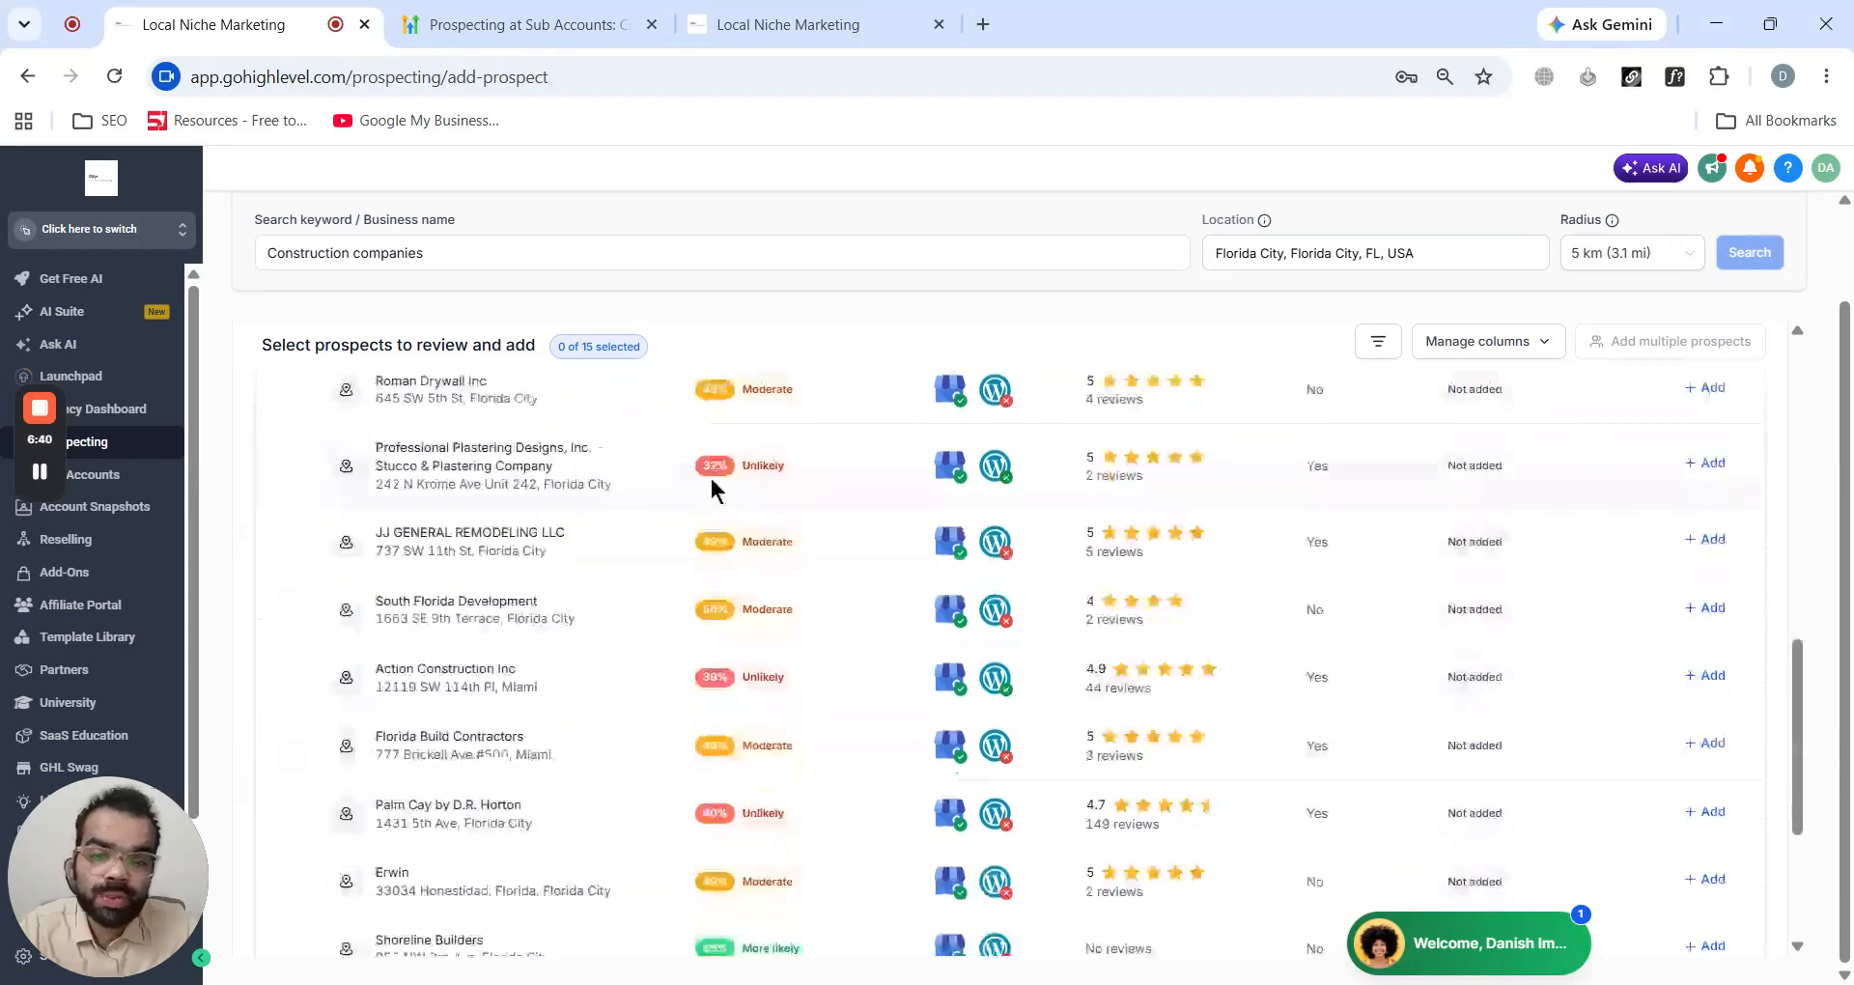
{"action": "scroll", "coordinate": [703, 521], "scroll_direction": "down", "scroll_amount": 3}
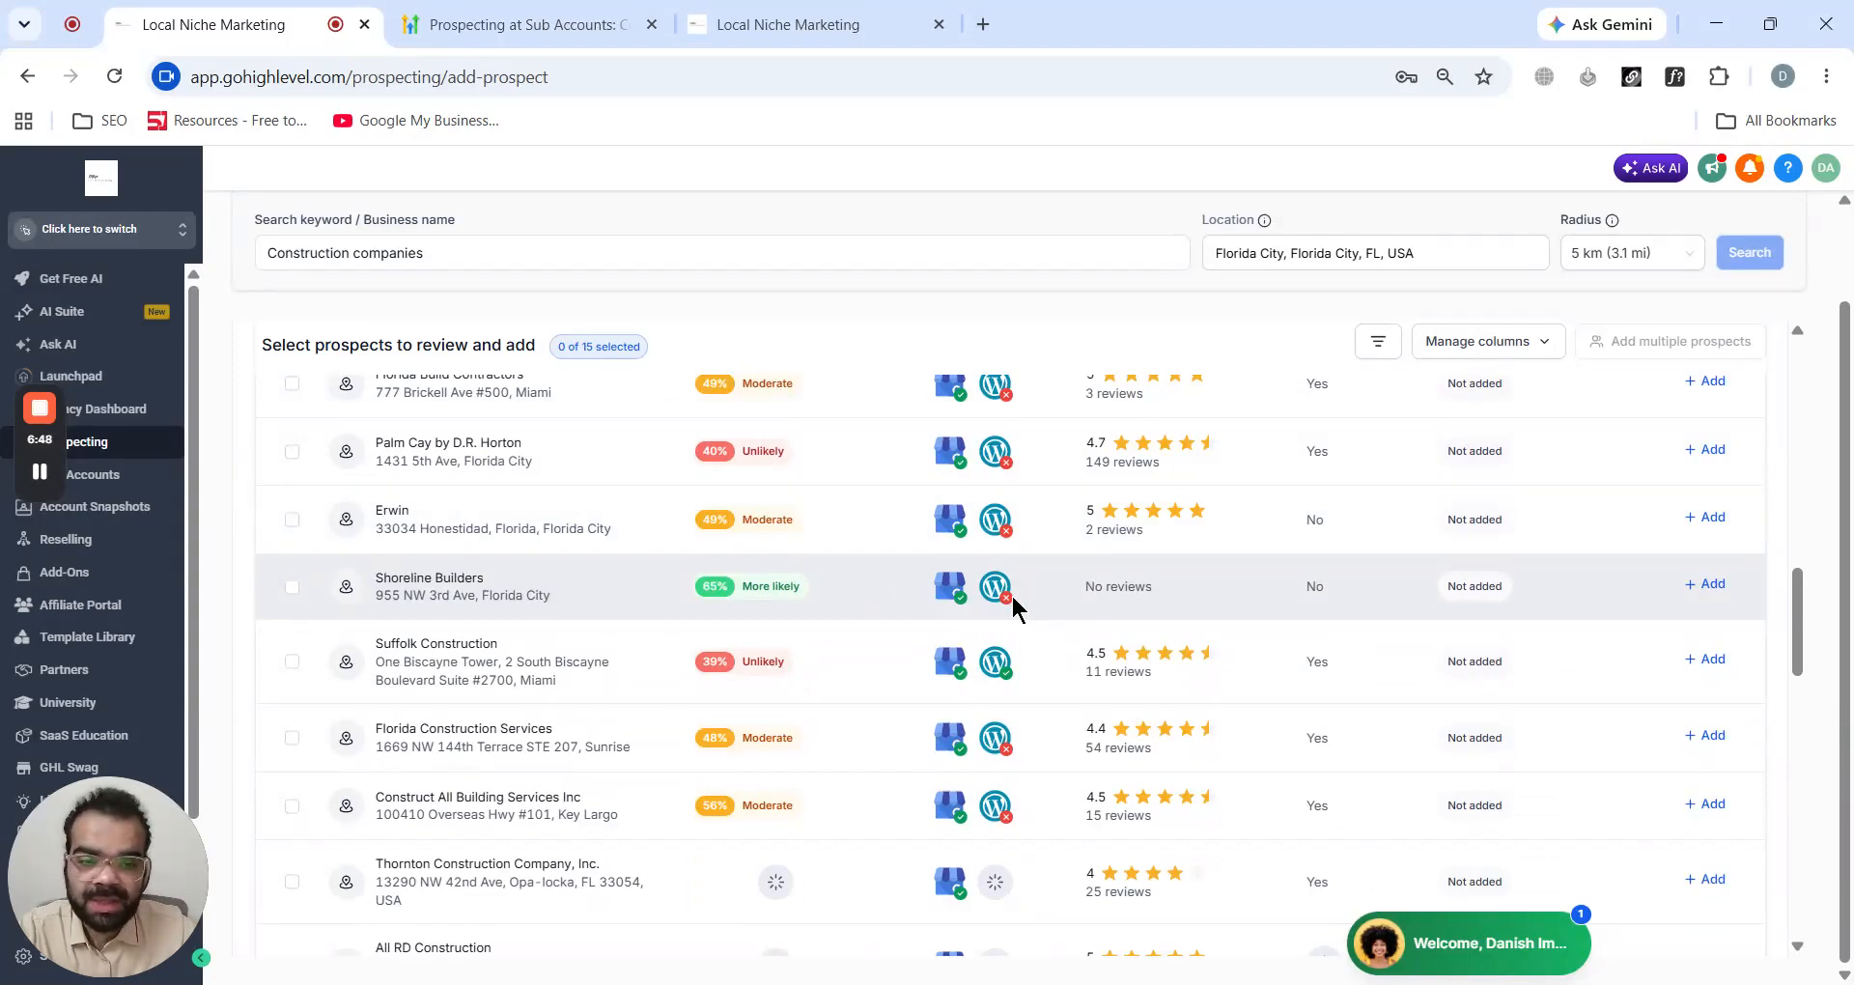
{"action": "scroll", "coordinate": [1004, 597], "scroll_direction": "down", "scroll_amount": 1}
{"action": "scroll", "coordinate": [443, 580], "scroll_direction": "up", "scroll_amount": 1}
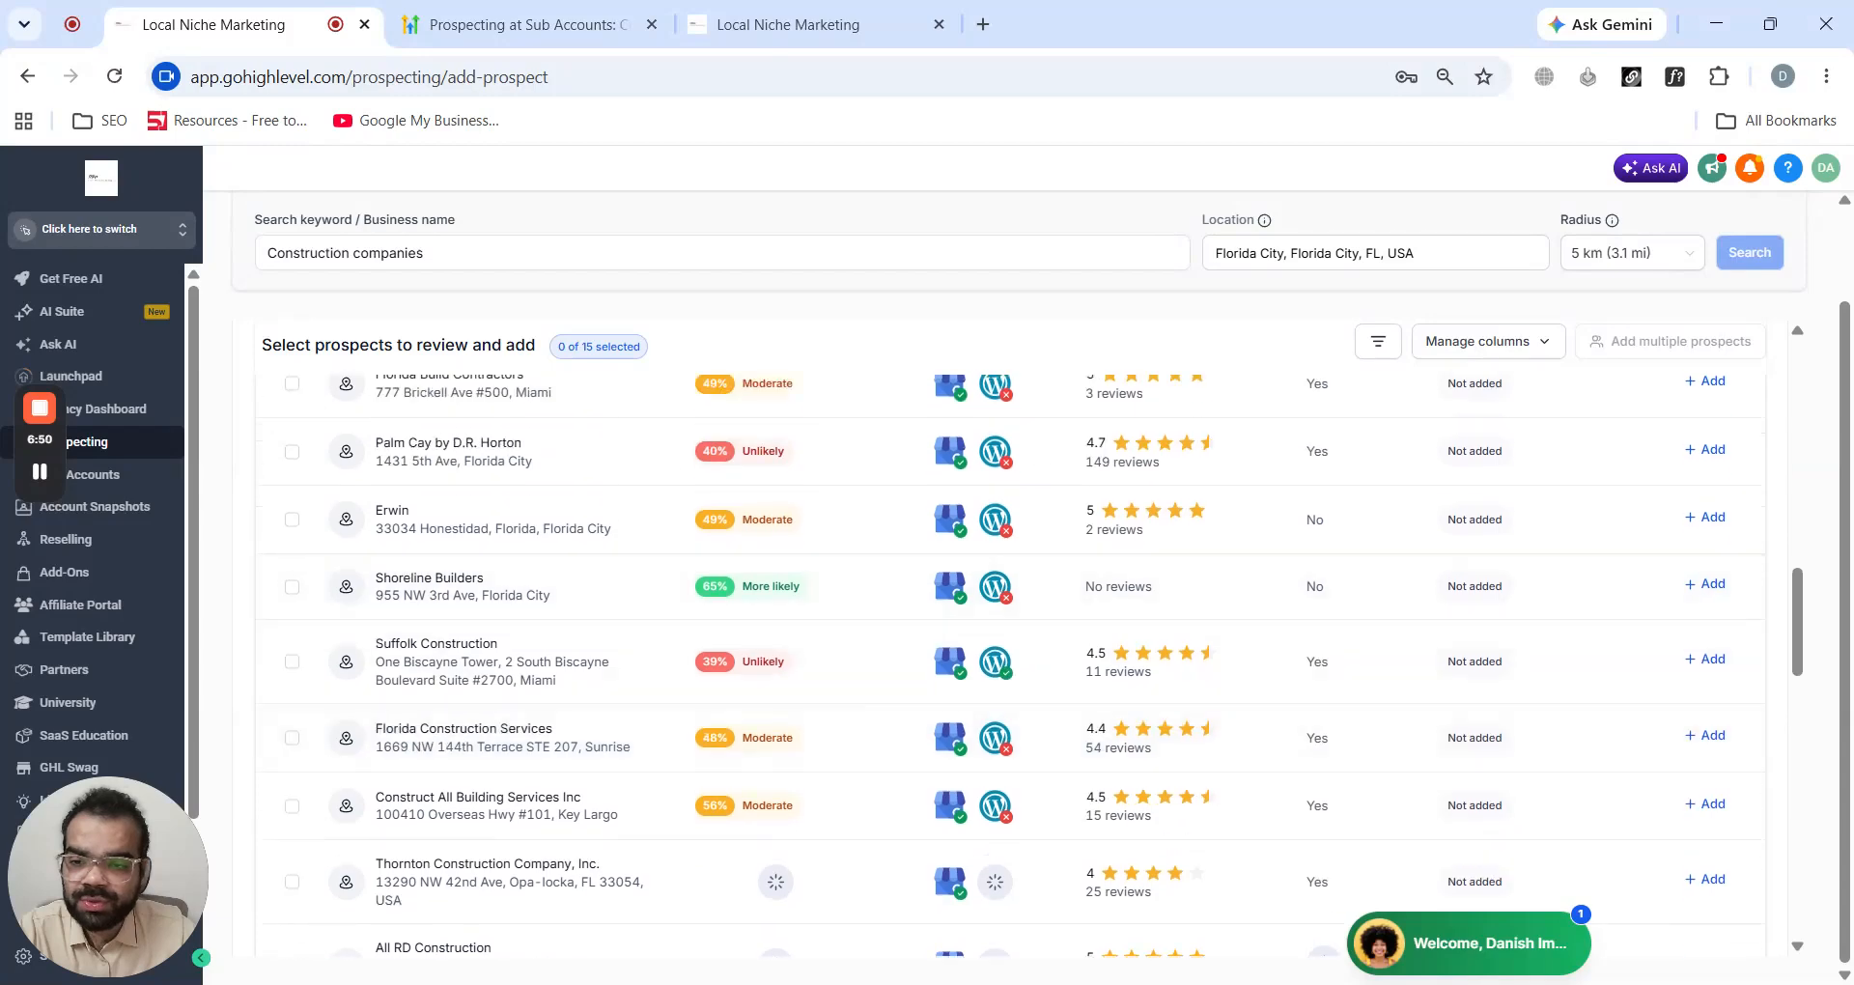
- Add Shoreline Builders as a prospect with the marketing audit report, without a pipeline or contact
{"action": "left_click", "coordinate": [1707, 584]}
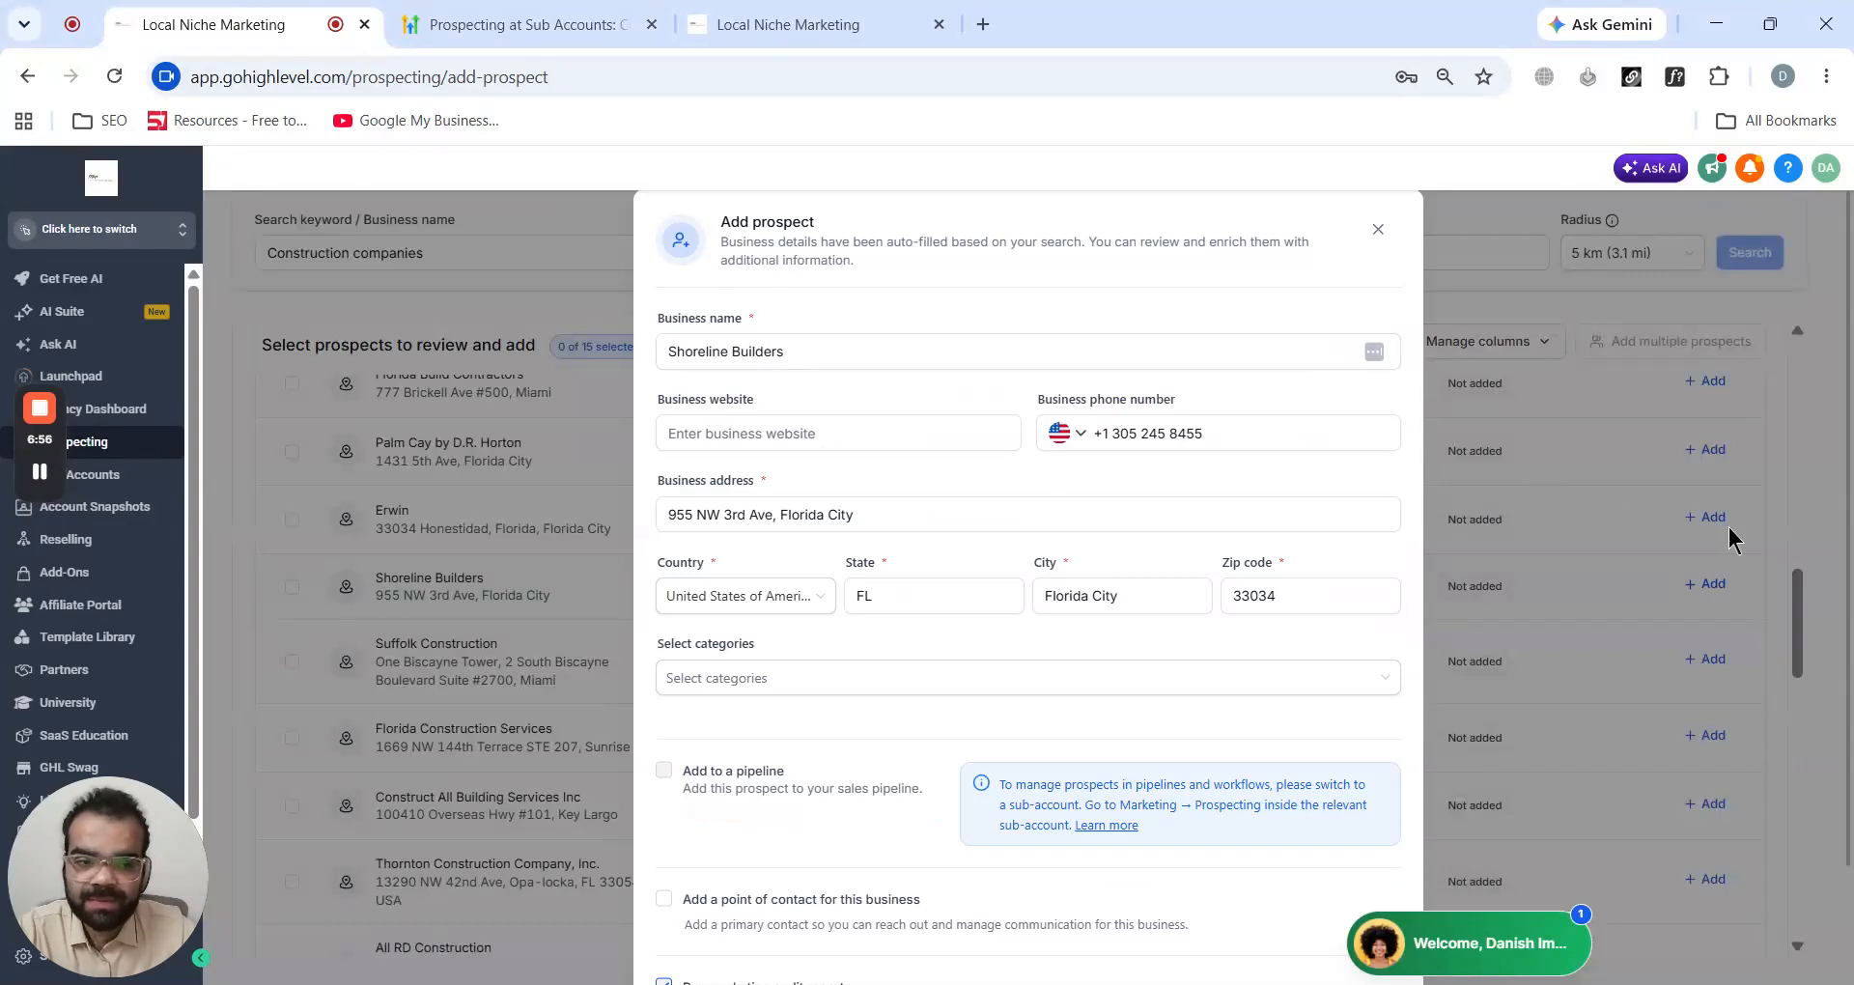
{"action": "scroll", "coordinate": [1045, 328], "scroll_direction": "down", "scroll_amount": 2}
{"action": "left_click", "coordinate": [886, 541]}
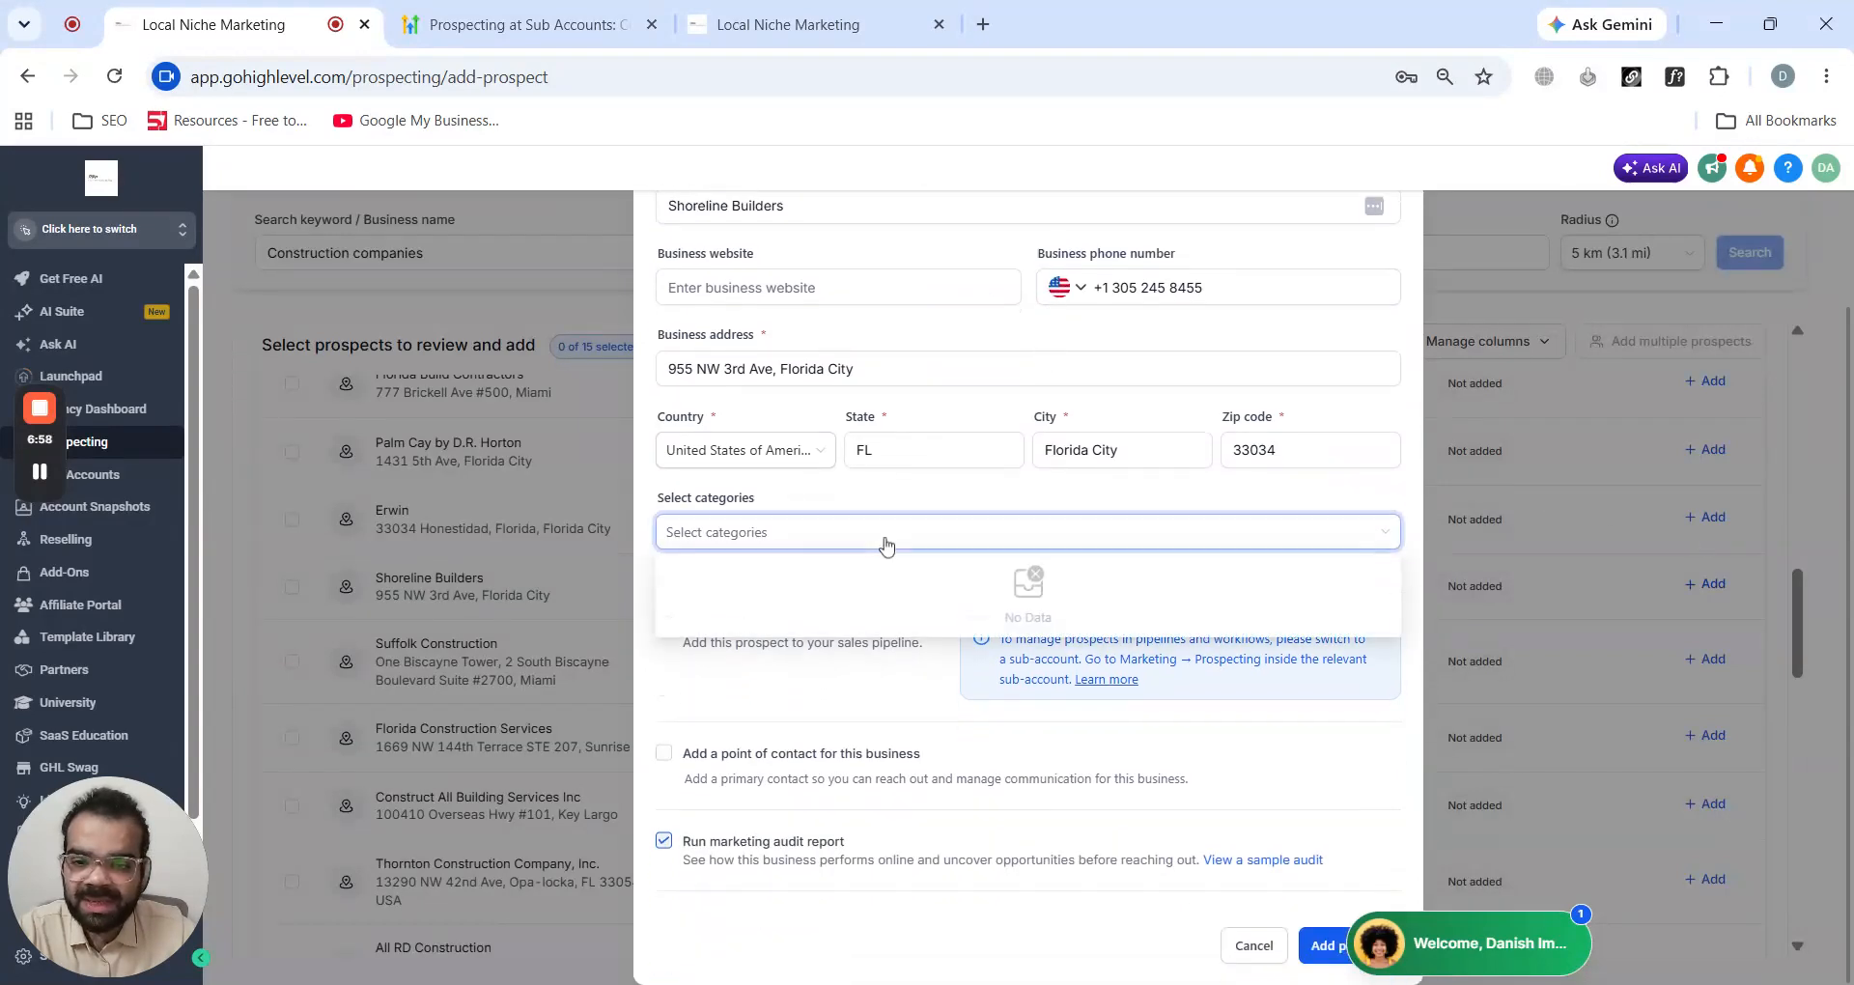
{"action": "left_click", "coordinate": [887, 547]}
{"action": "left_click", "coordinate": [801, 496]}
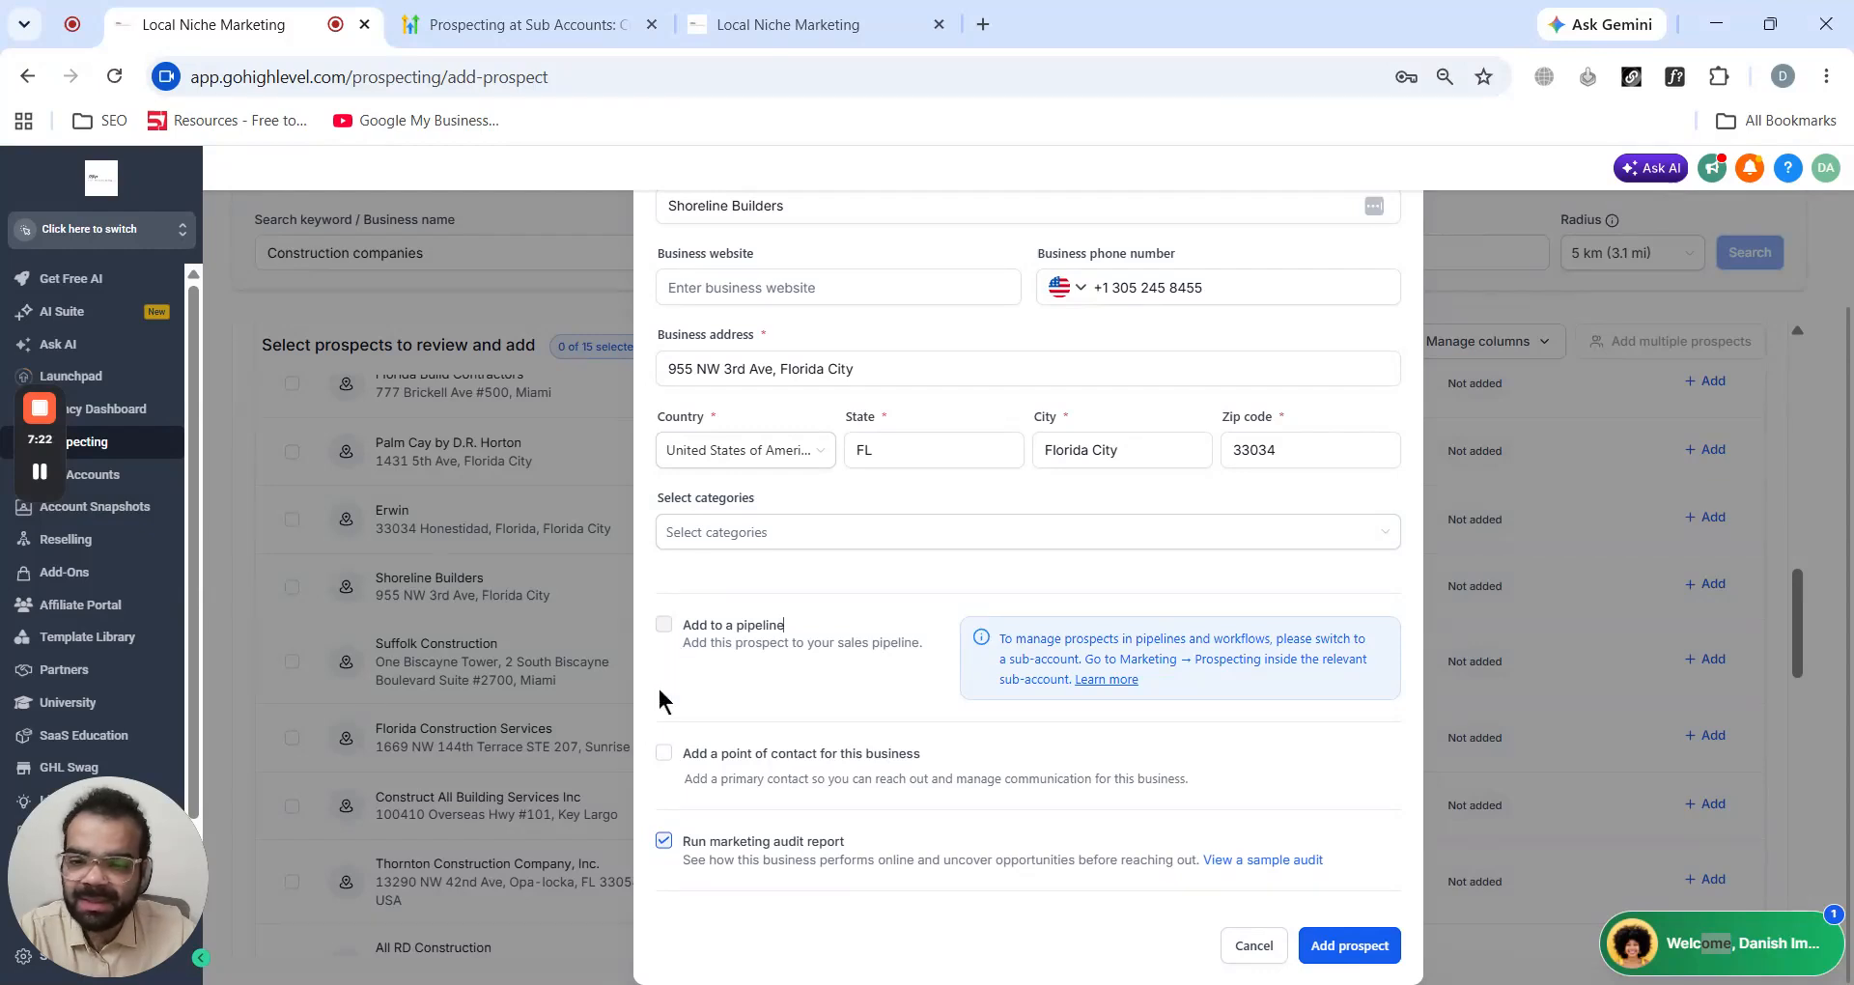
{"action": "left_click", "coordinate": [664, 754]}
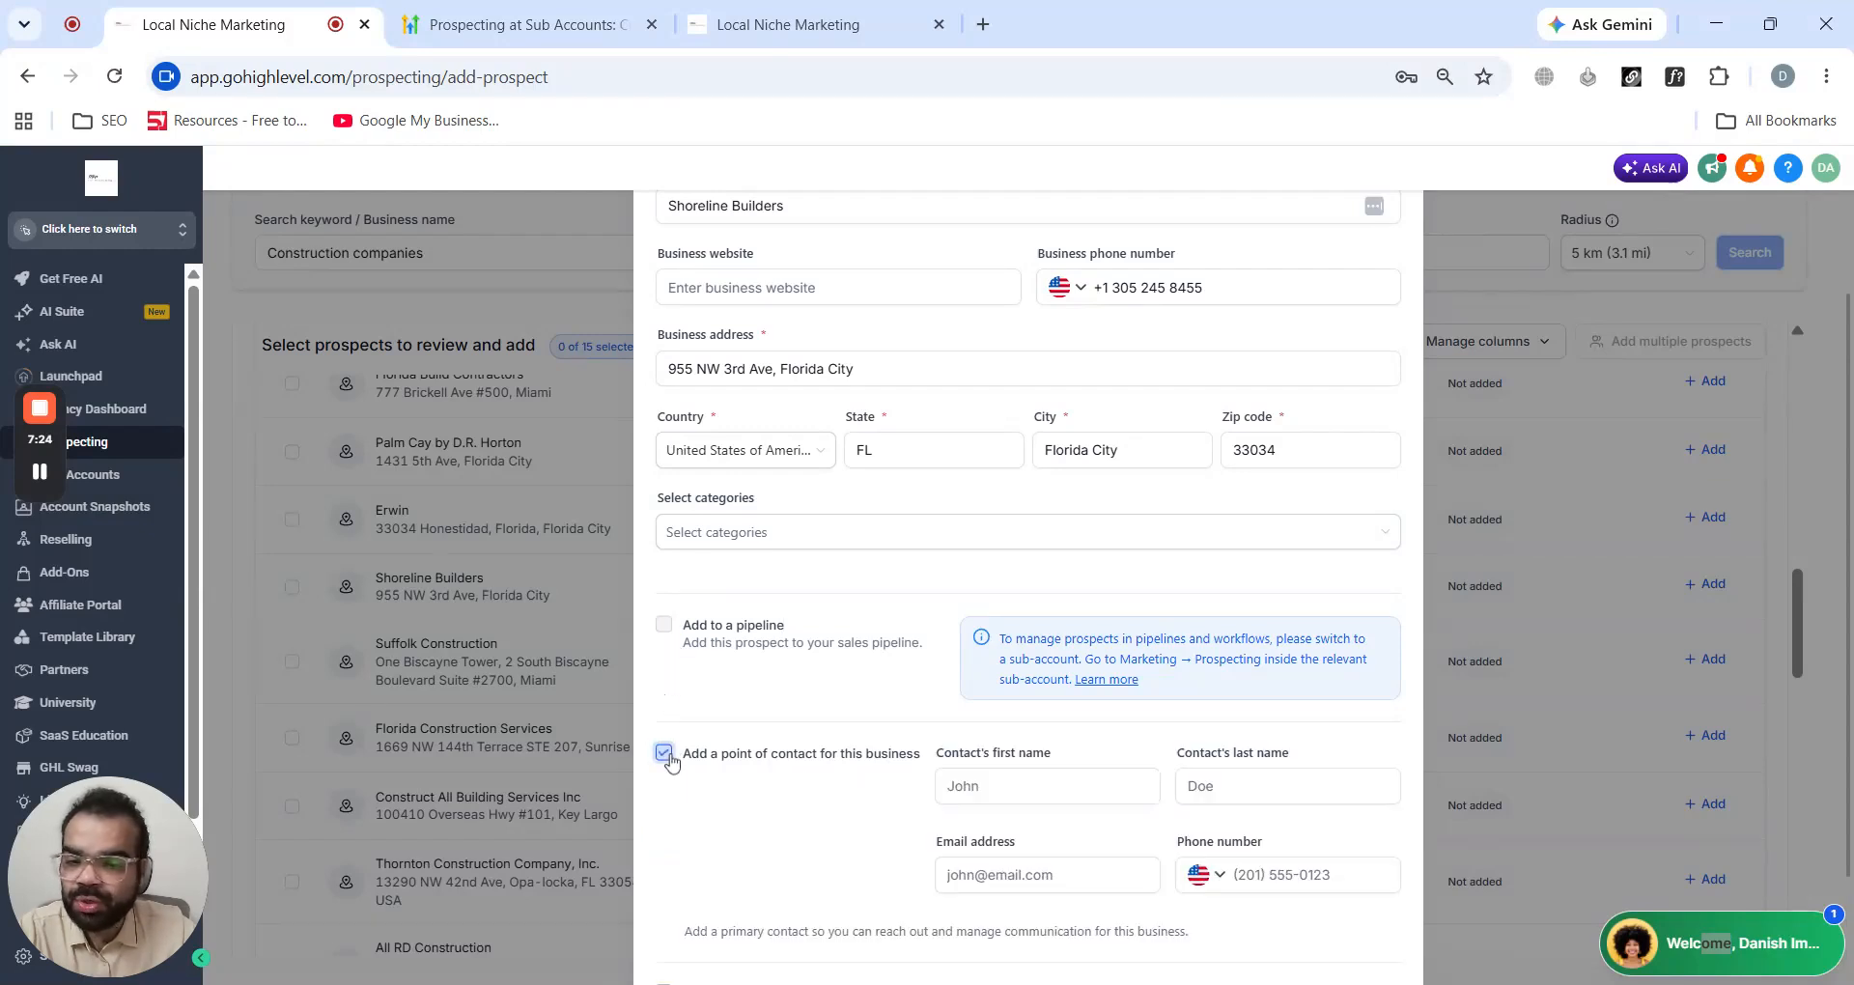
{"action": "left_click", "coordinate": [666, 754]}
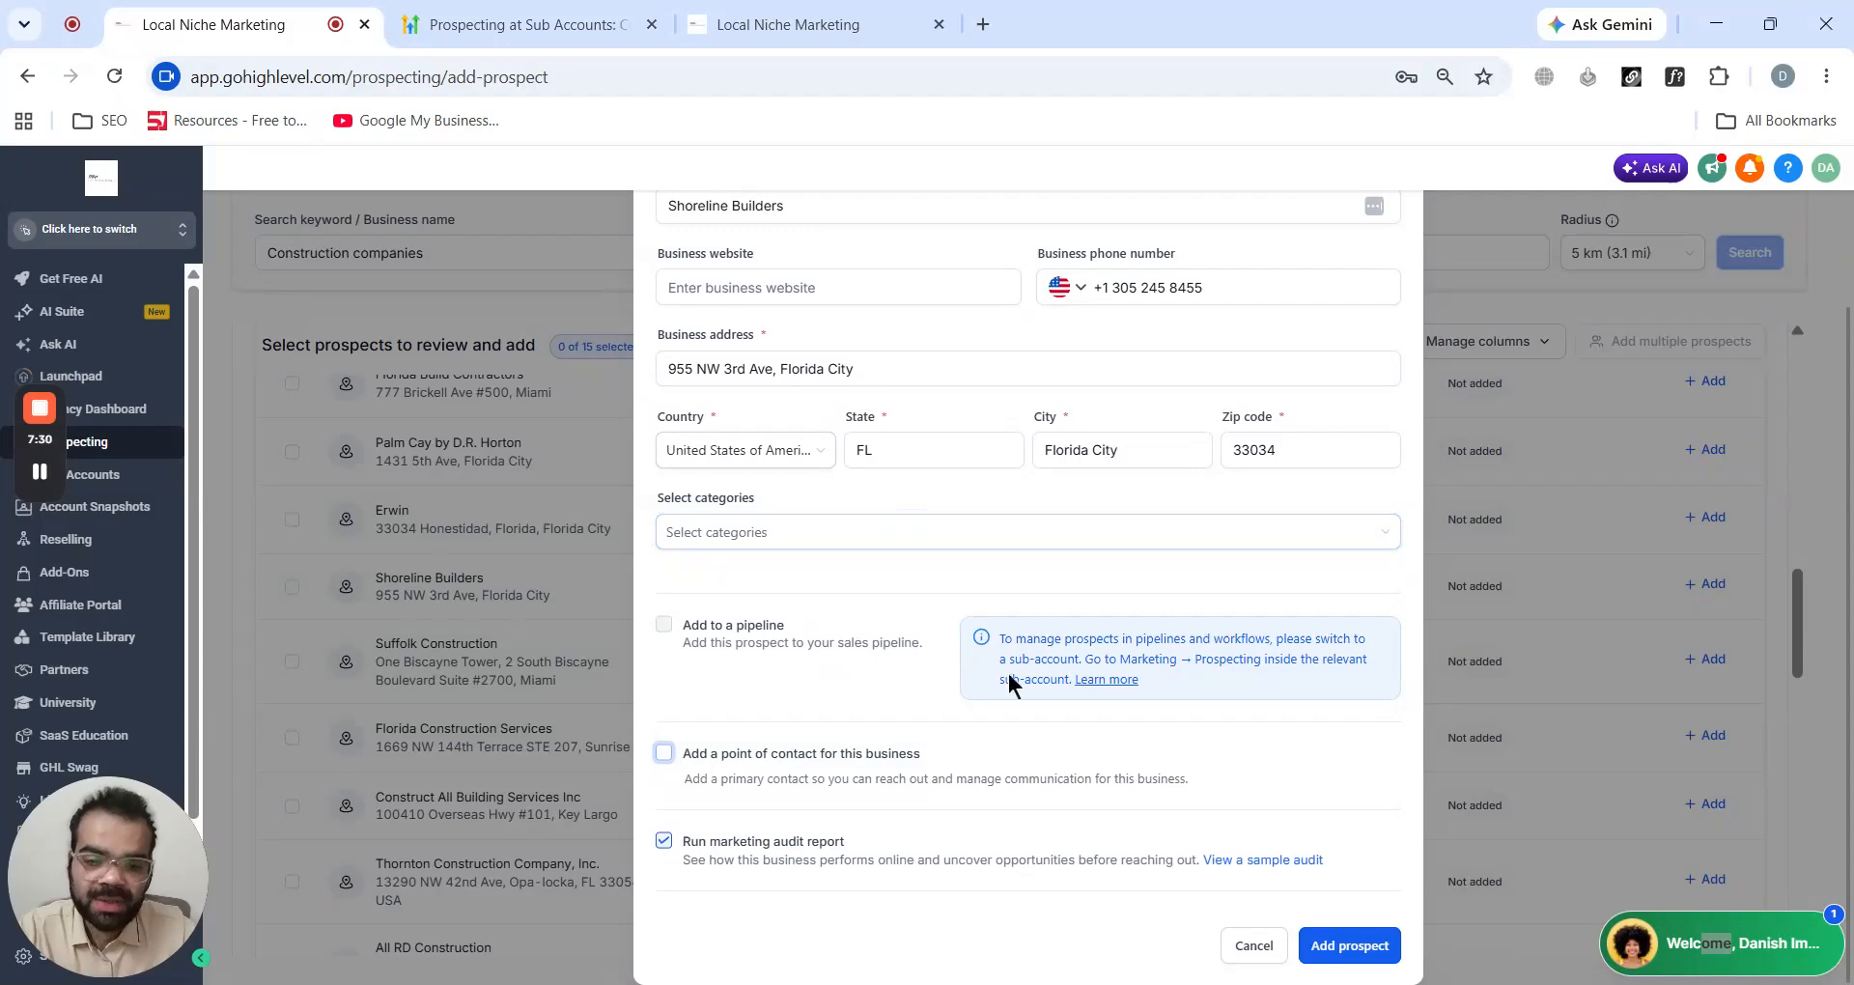
{"action": "left_click", "coordinate": [1330, 948]}
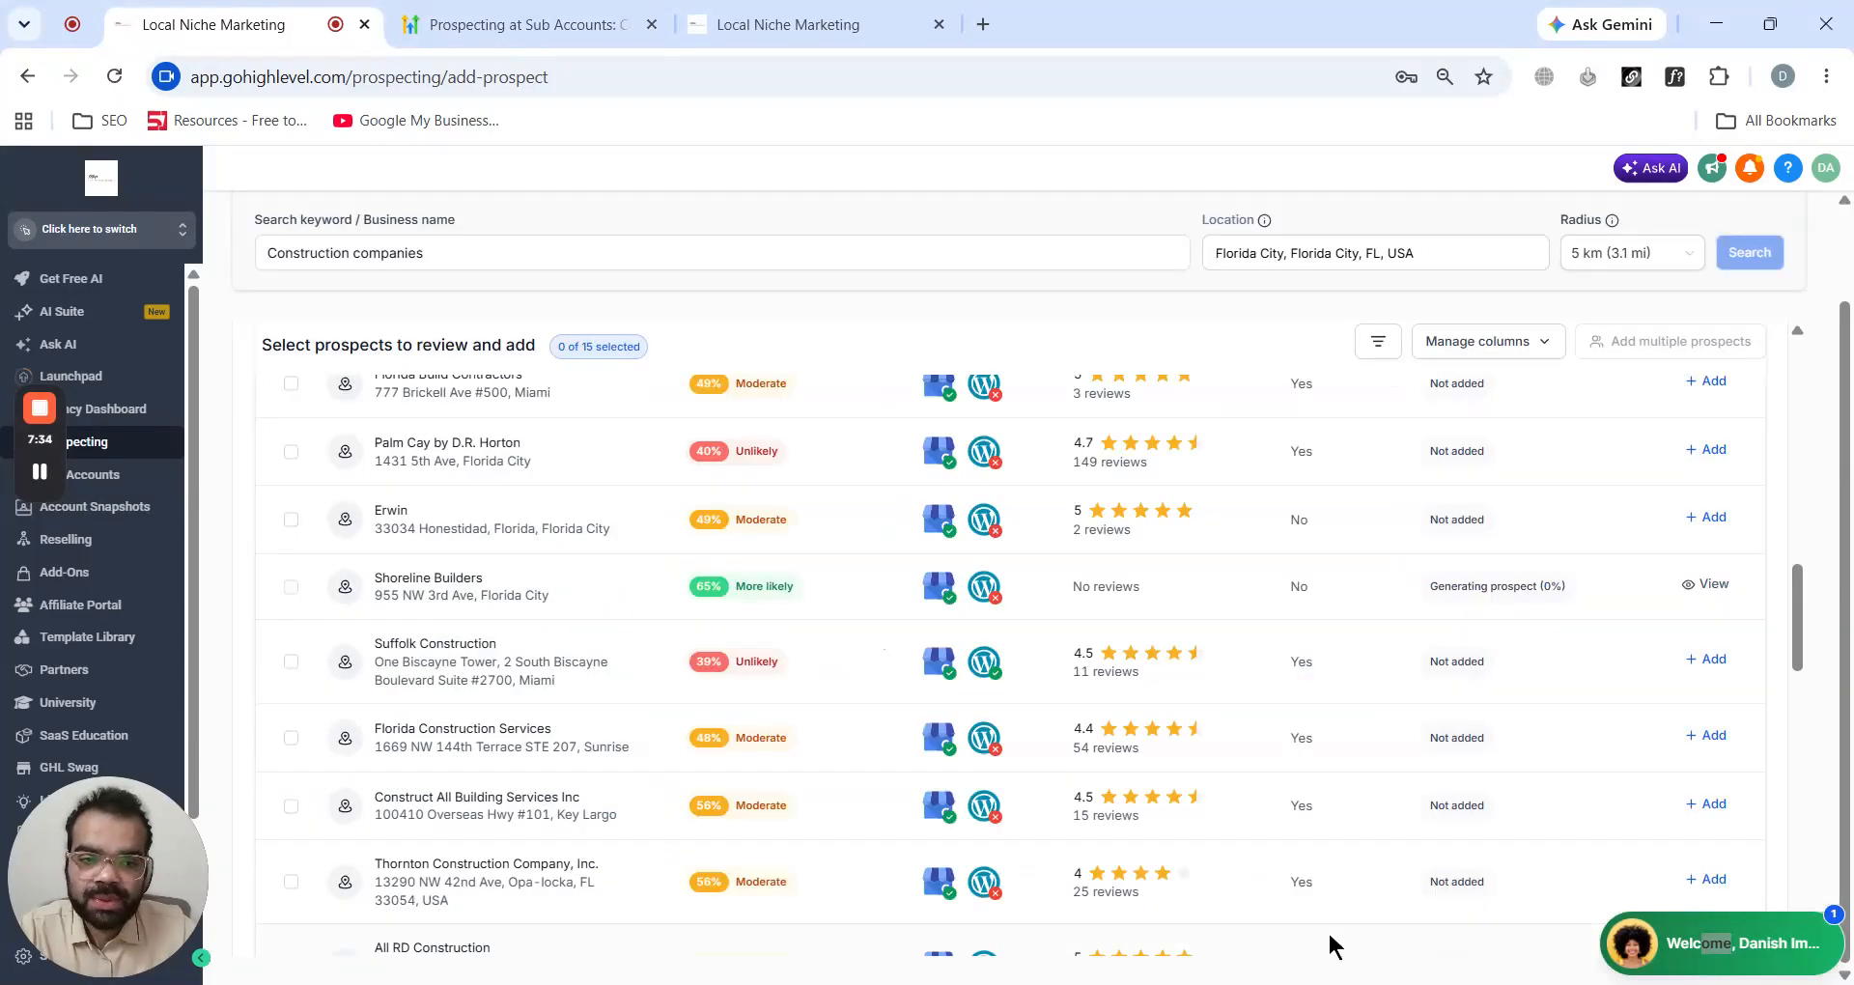
- Return to Prospect Accounts, open Shoreline Builders' account overview and show its marketing audit report
{"action": "scroll", "coordinate": [612, 608], "scroll_direction": "up", "scroll_amount": 10}
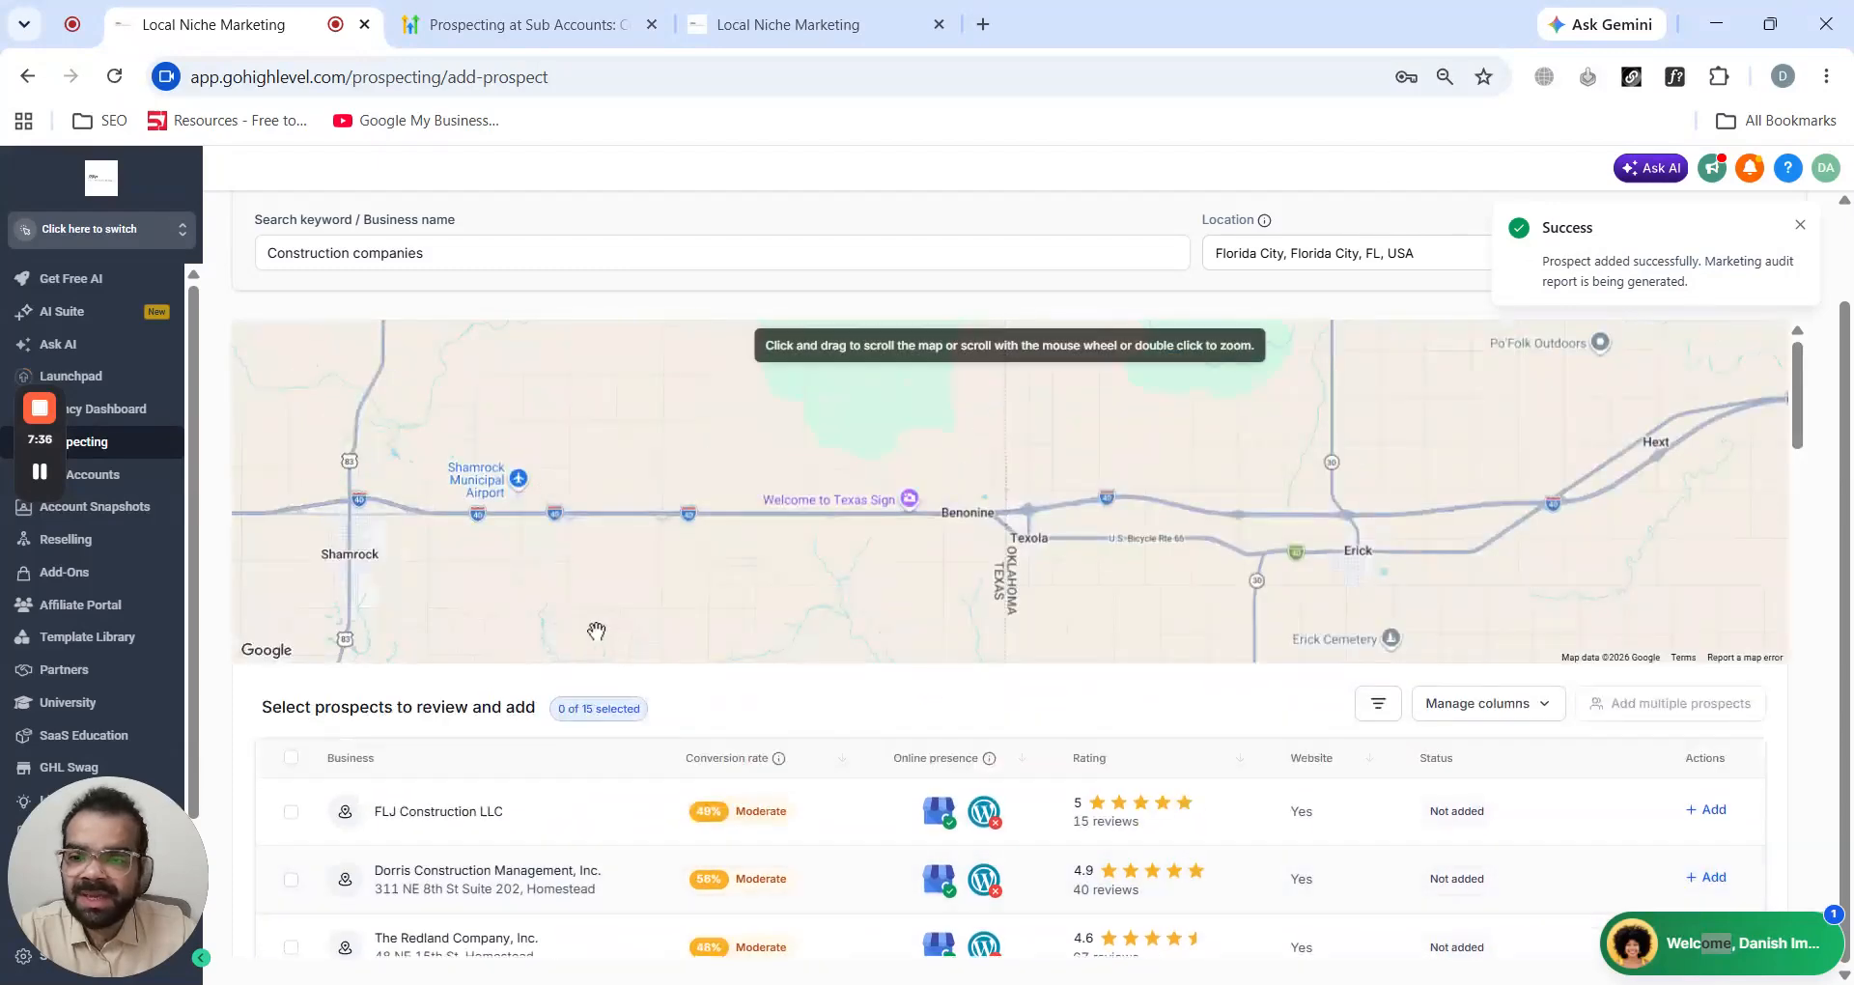
{"action": "left_click", "coordinate": [331, 227]}
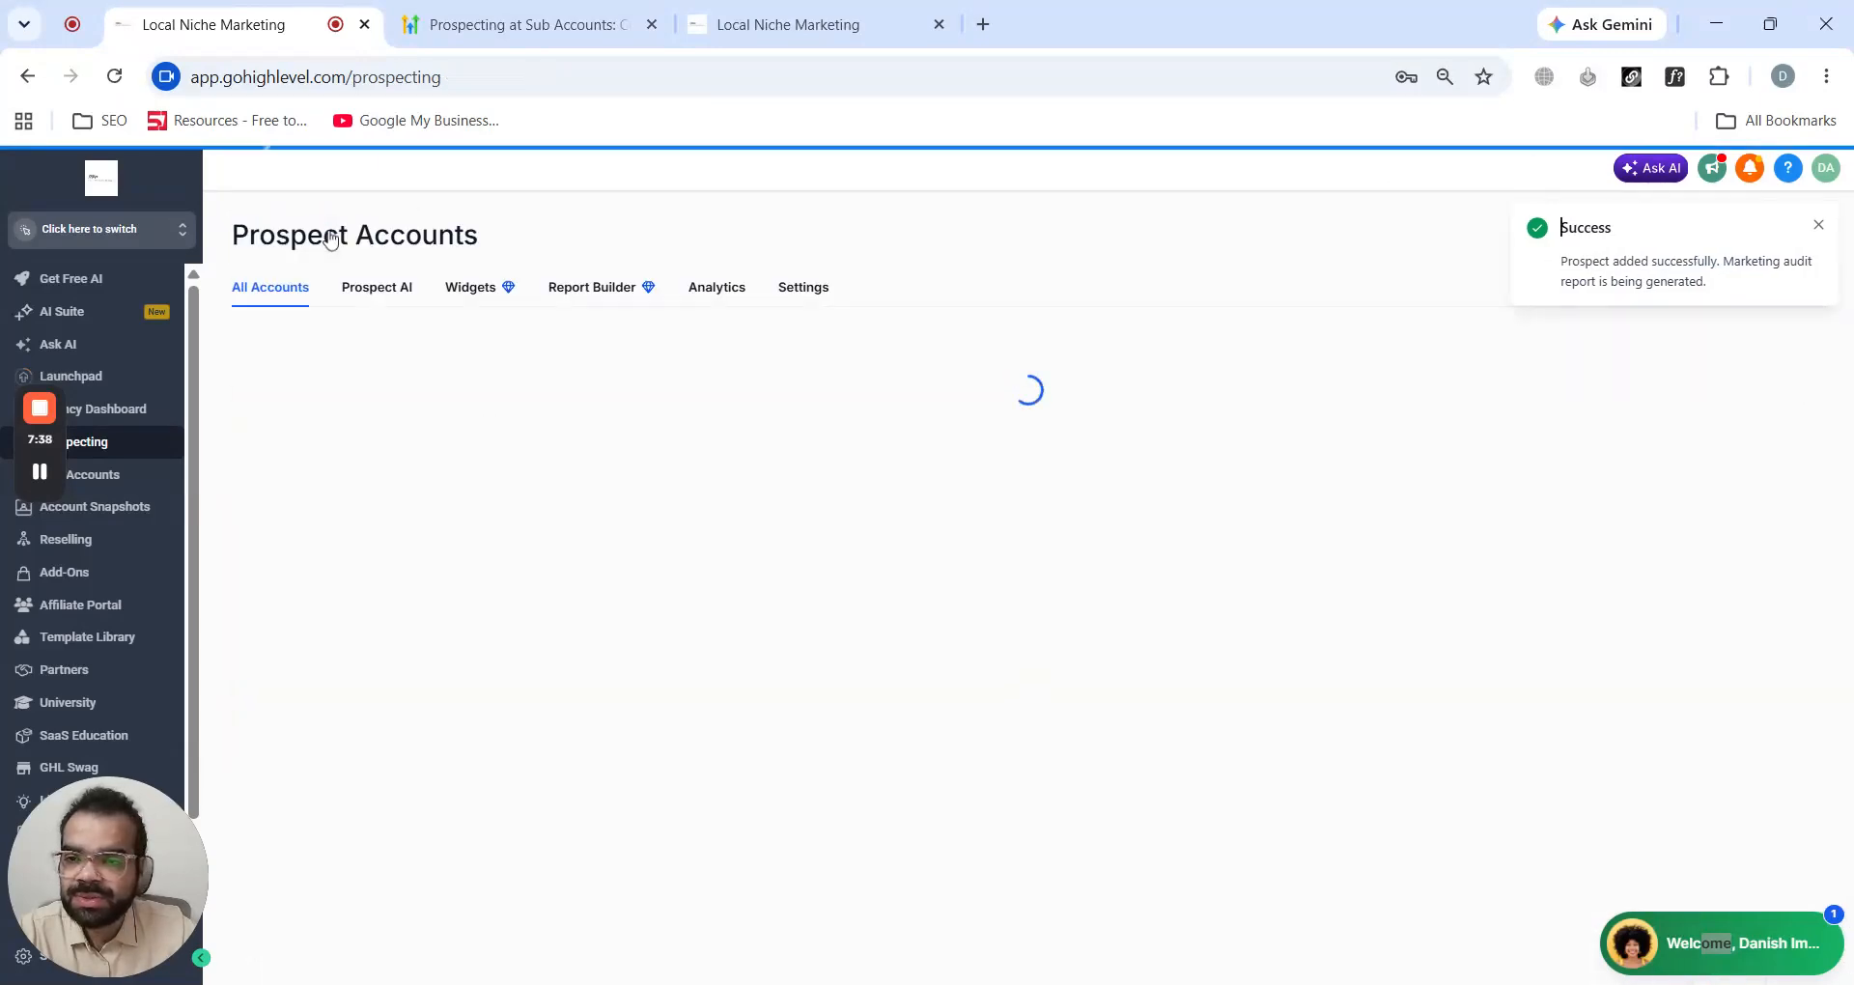
{"action": "scroll", "coordinate": [522, 457], "scroll_direction": "down", "scroll_amount": 1}
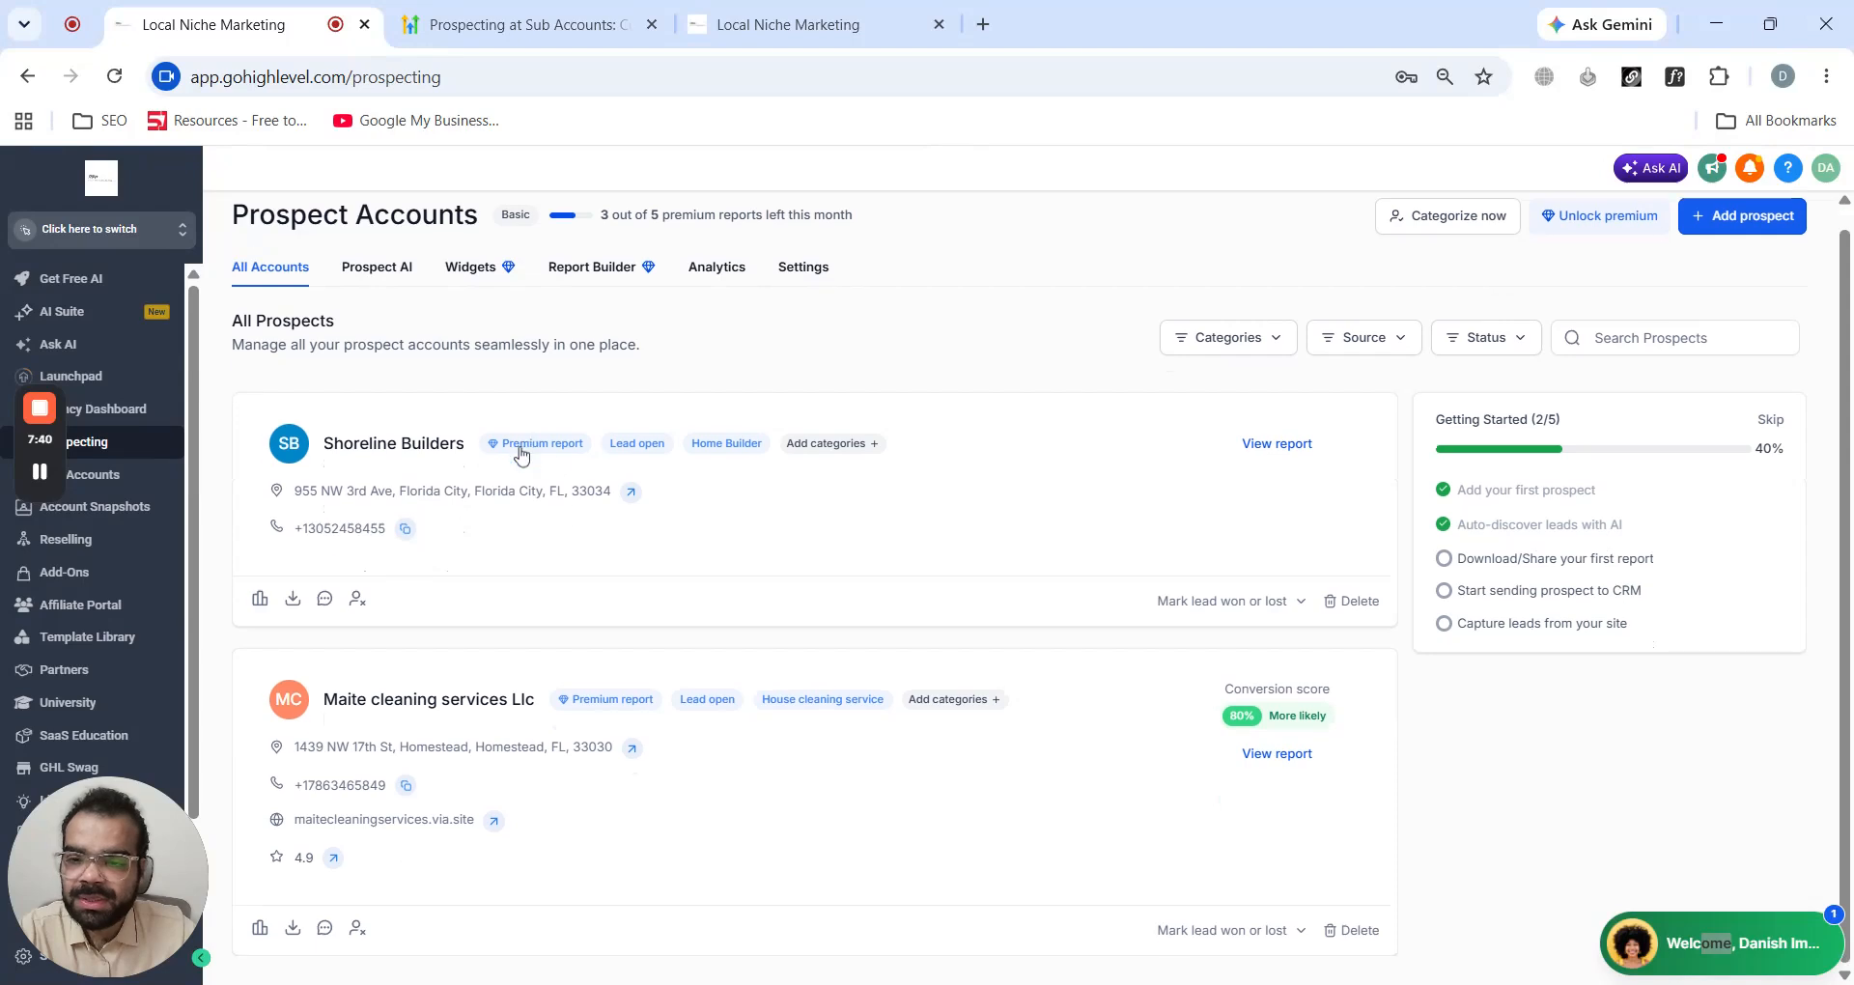
{"action": "left_click", "coordinate": [503, 544]}
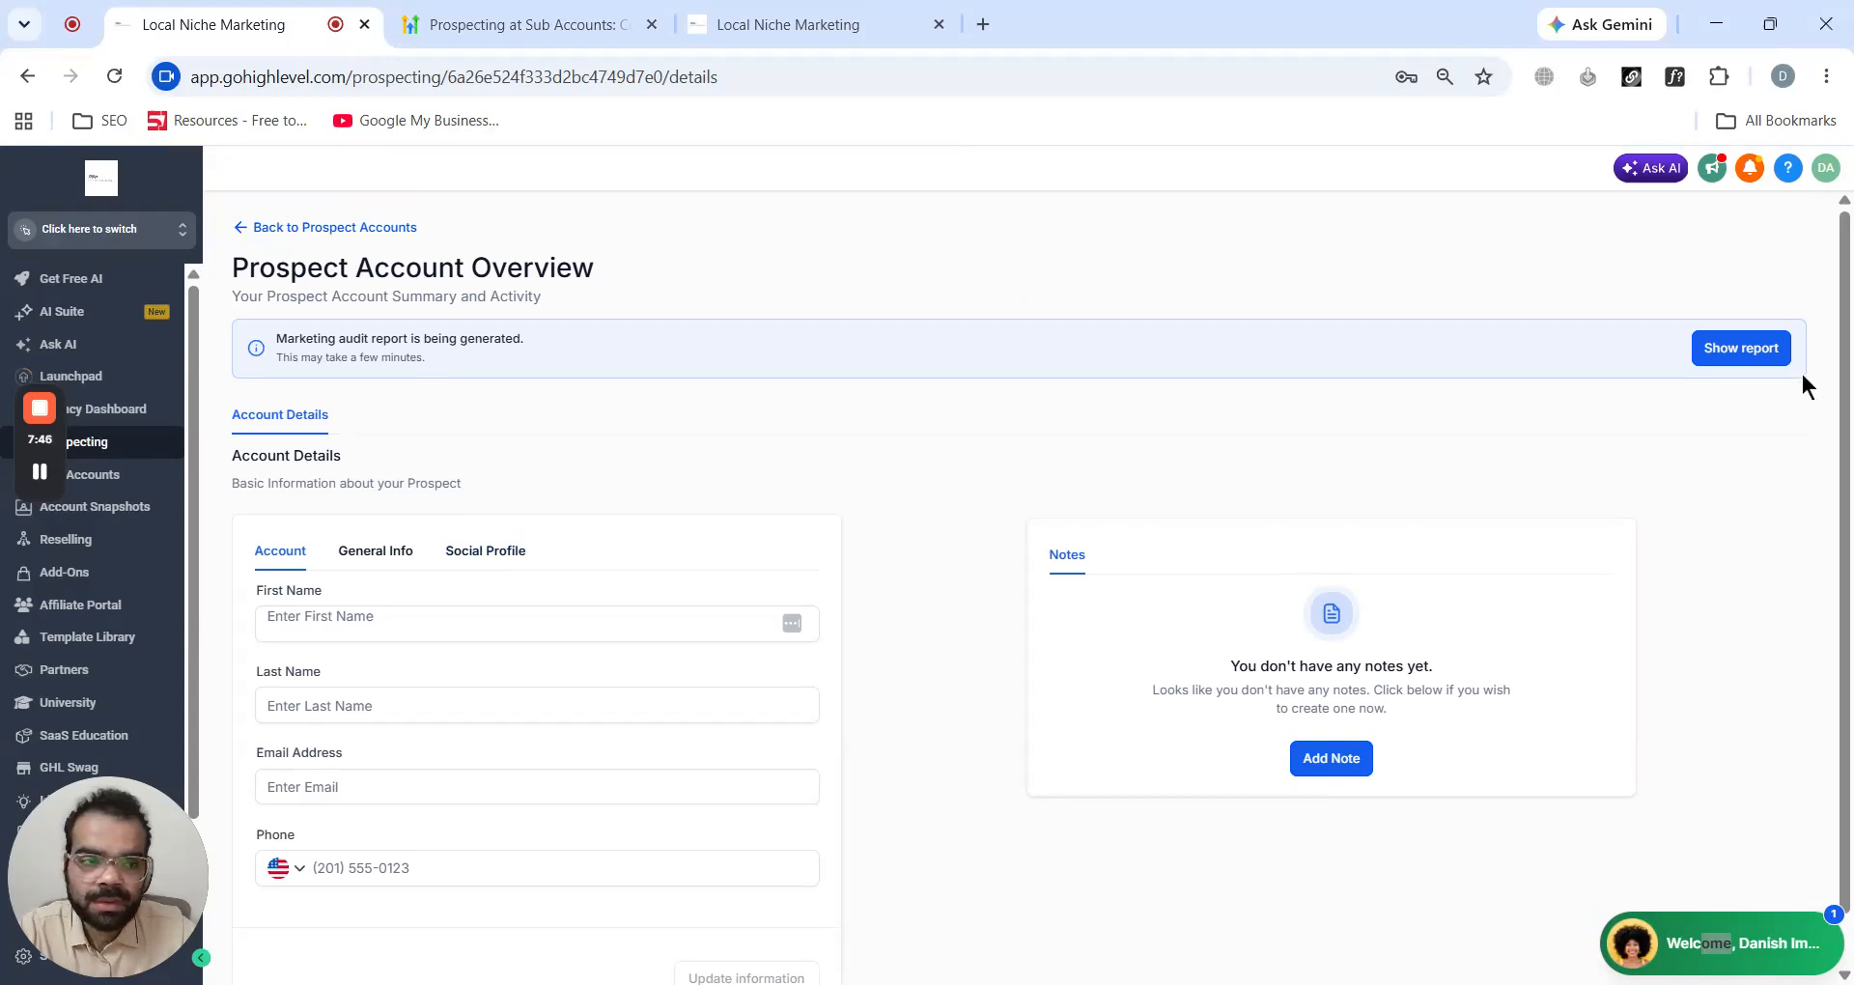
{"action": "left_click", "coordinate": [1741, 349]}
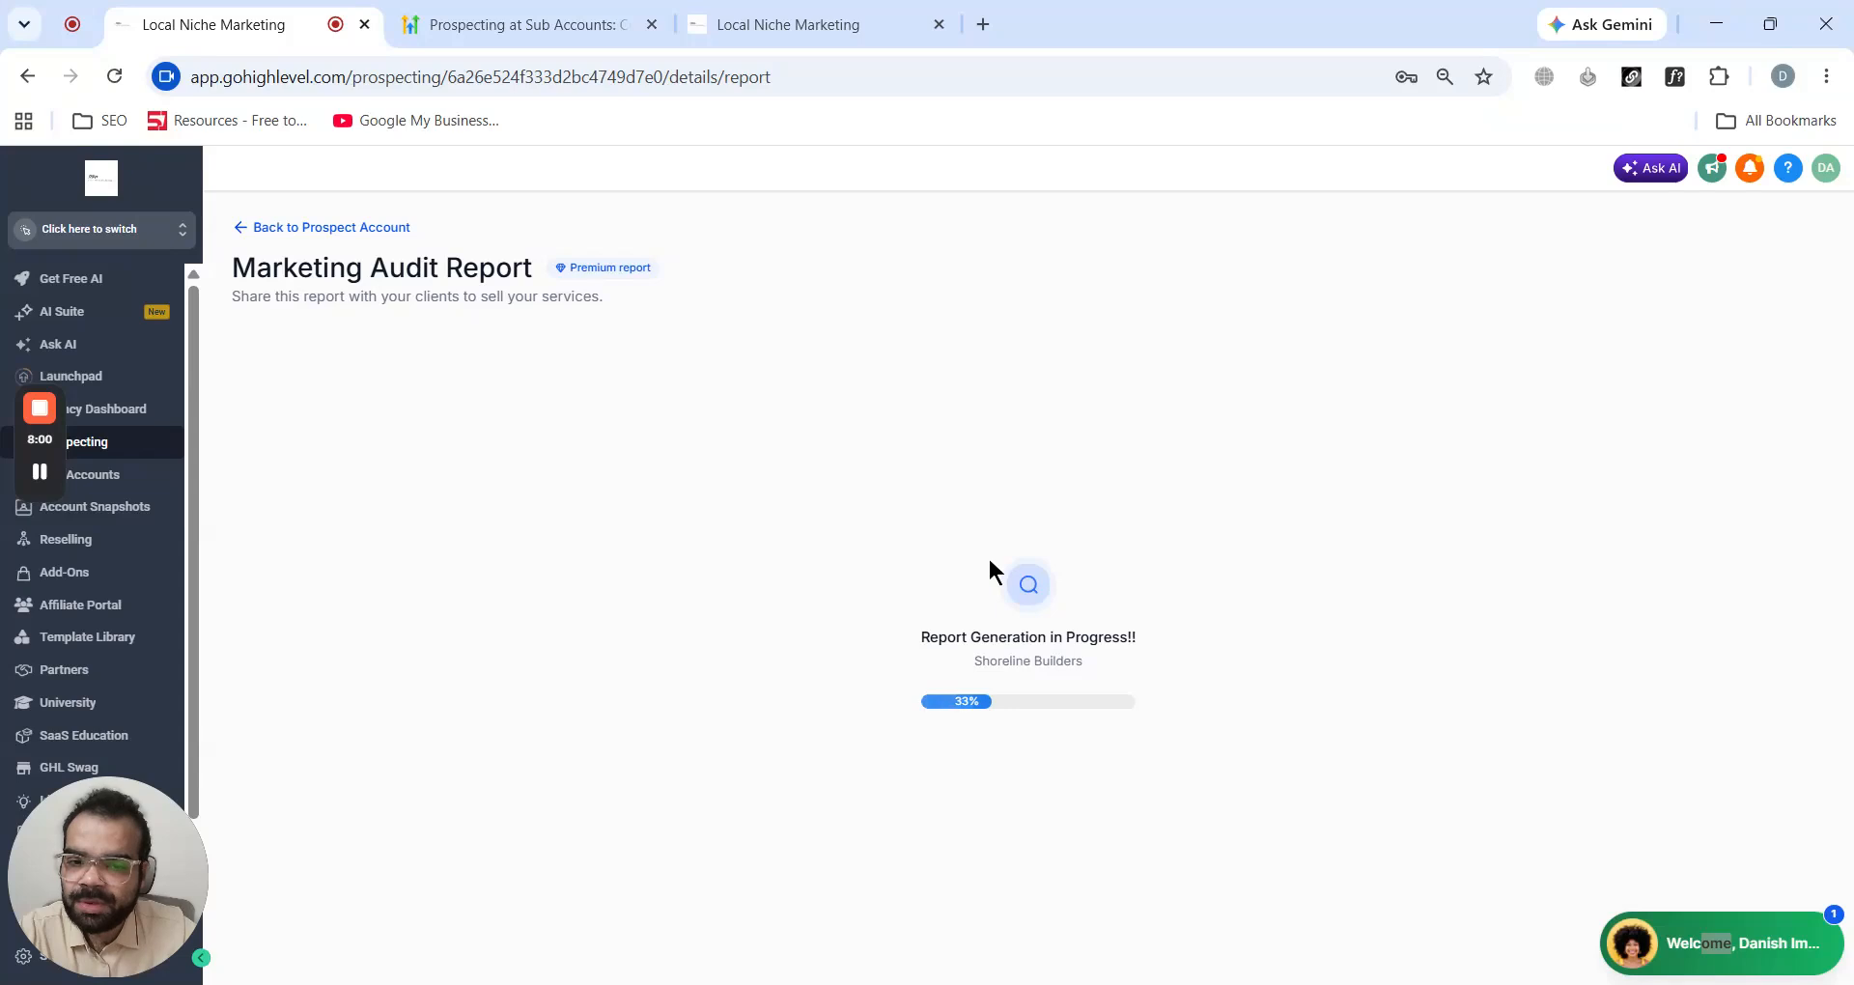
- Go back to Prospect Accounts and open the marketing audit report for Maite cleaning services Llc
{"action": "left_click", "coordinate": [243, 230]}
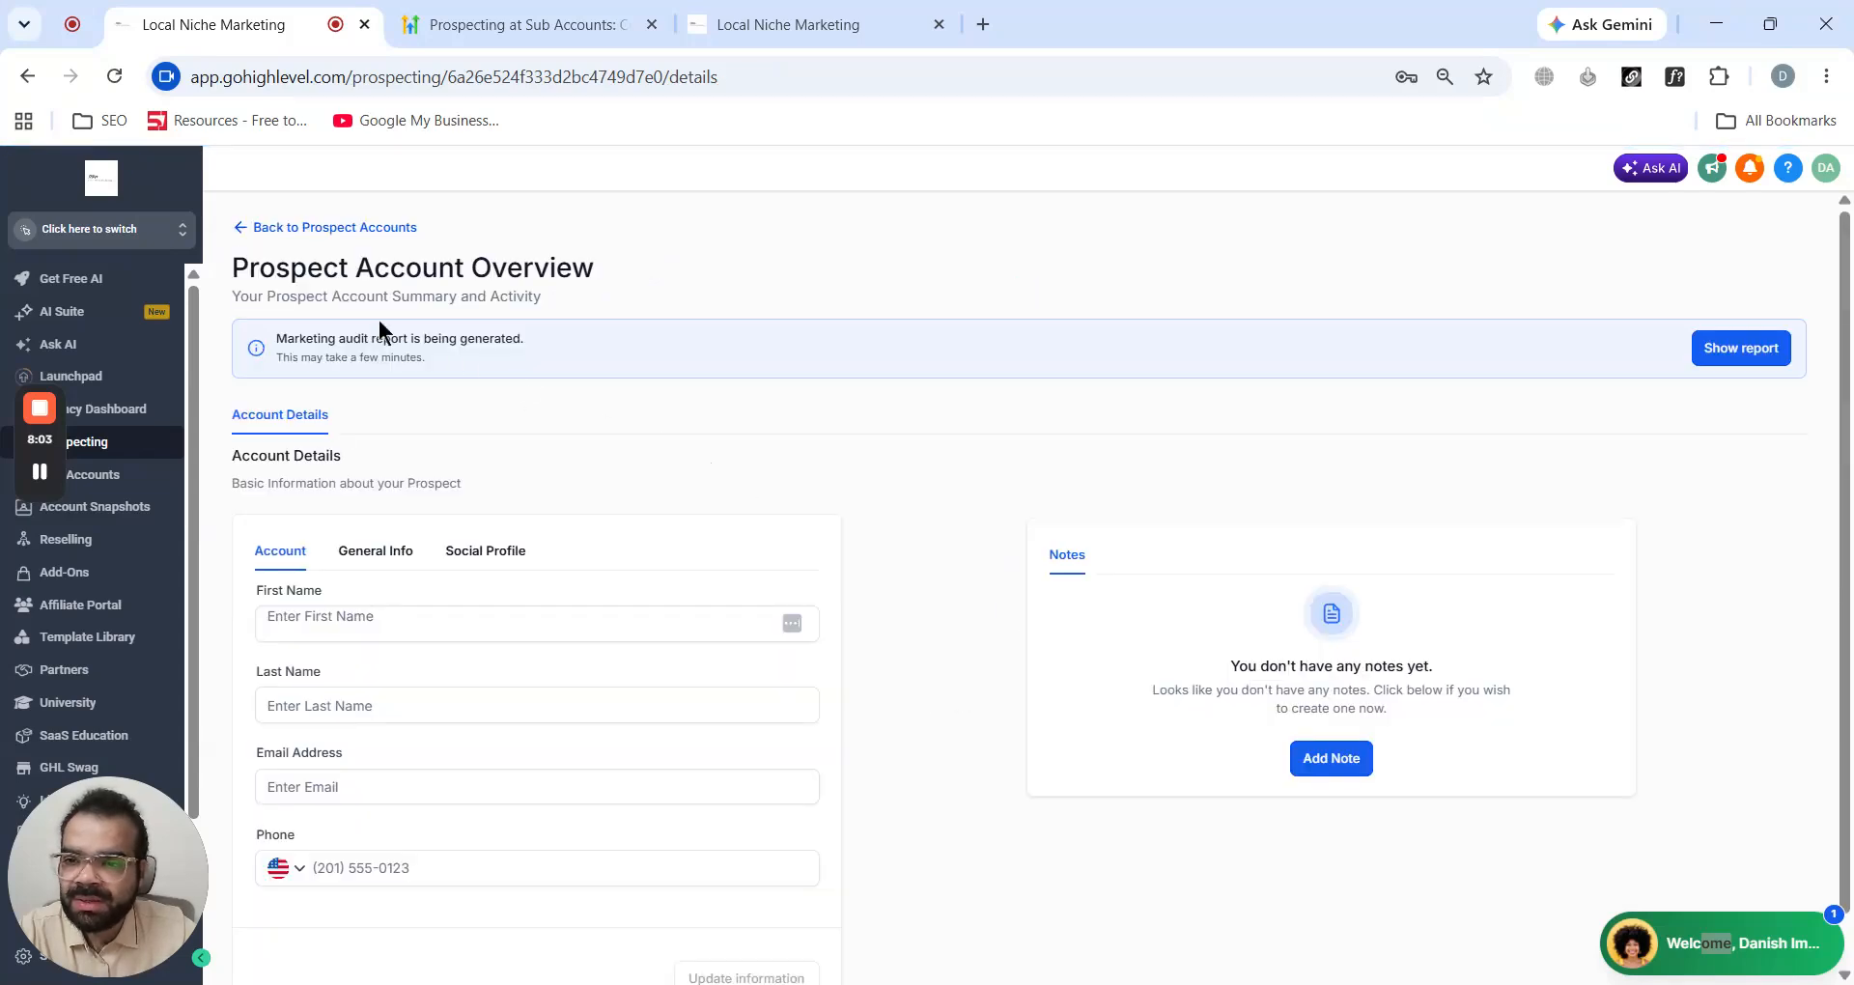
{"action": "left_click", "coordinate": [244, 228]}
{"action": "scroll", "coordinate": [487, 415], "scroll_direction": "down", "scroll_amount": 1}
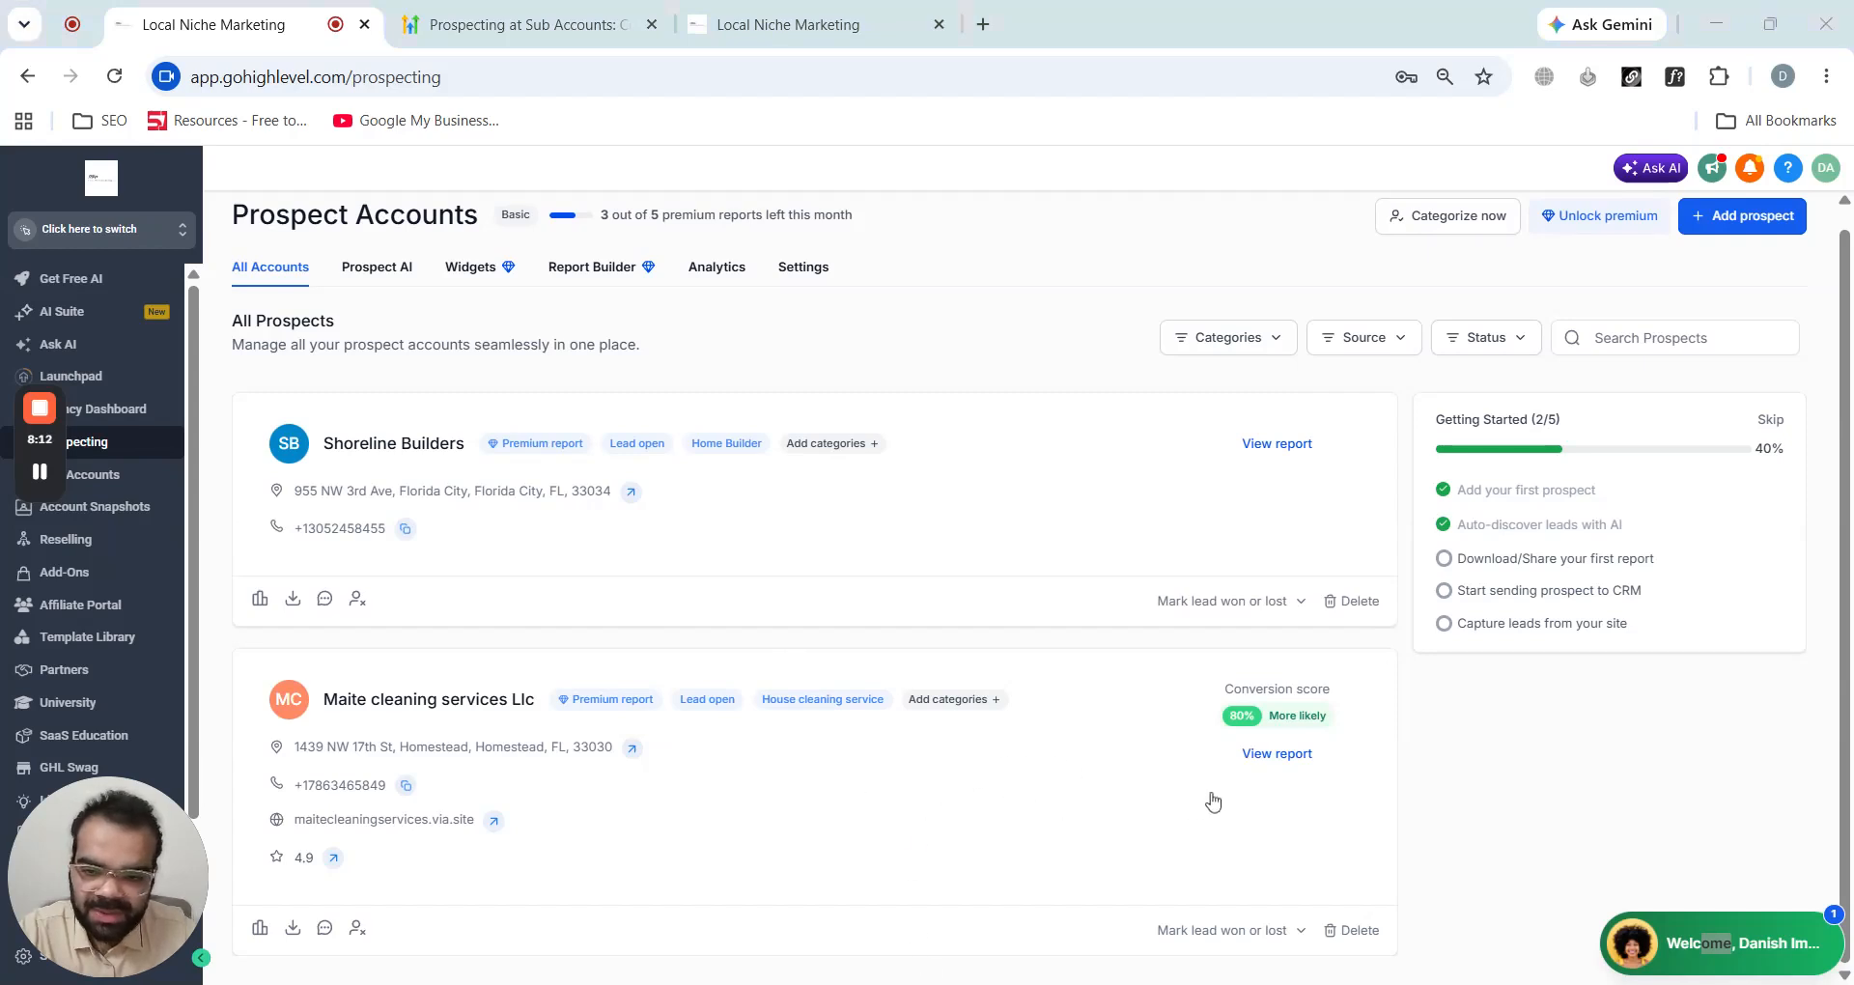
{"action": "left_click", "coordinate": [1254, 762]}
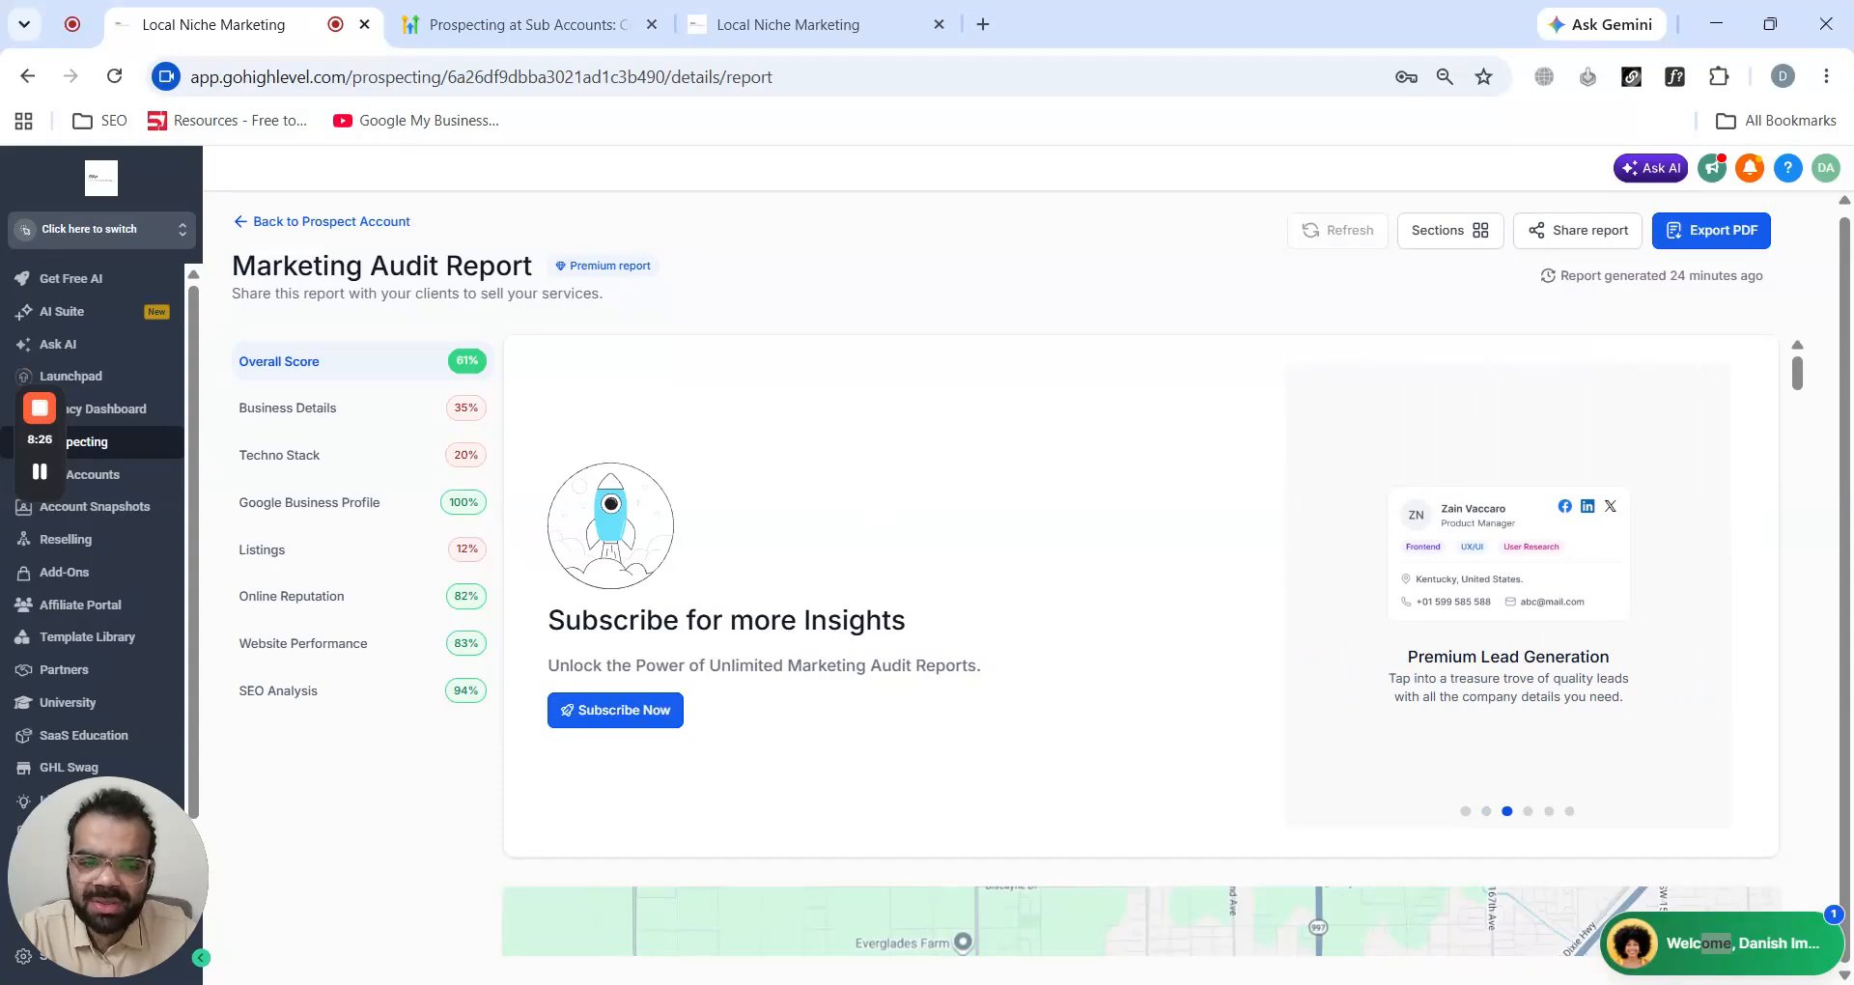
- Scroll through the audit report's overall score, Business Details and Techno Stack Analysis sections
{"action": "left_click", "coordinate": [1011, 281]}
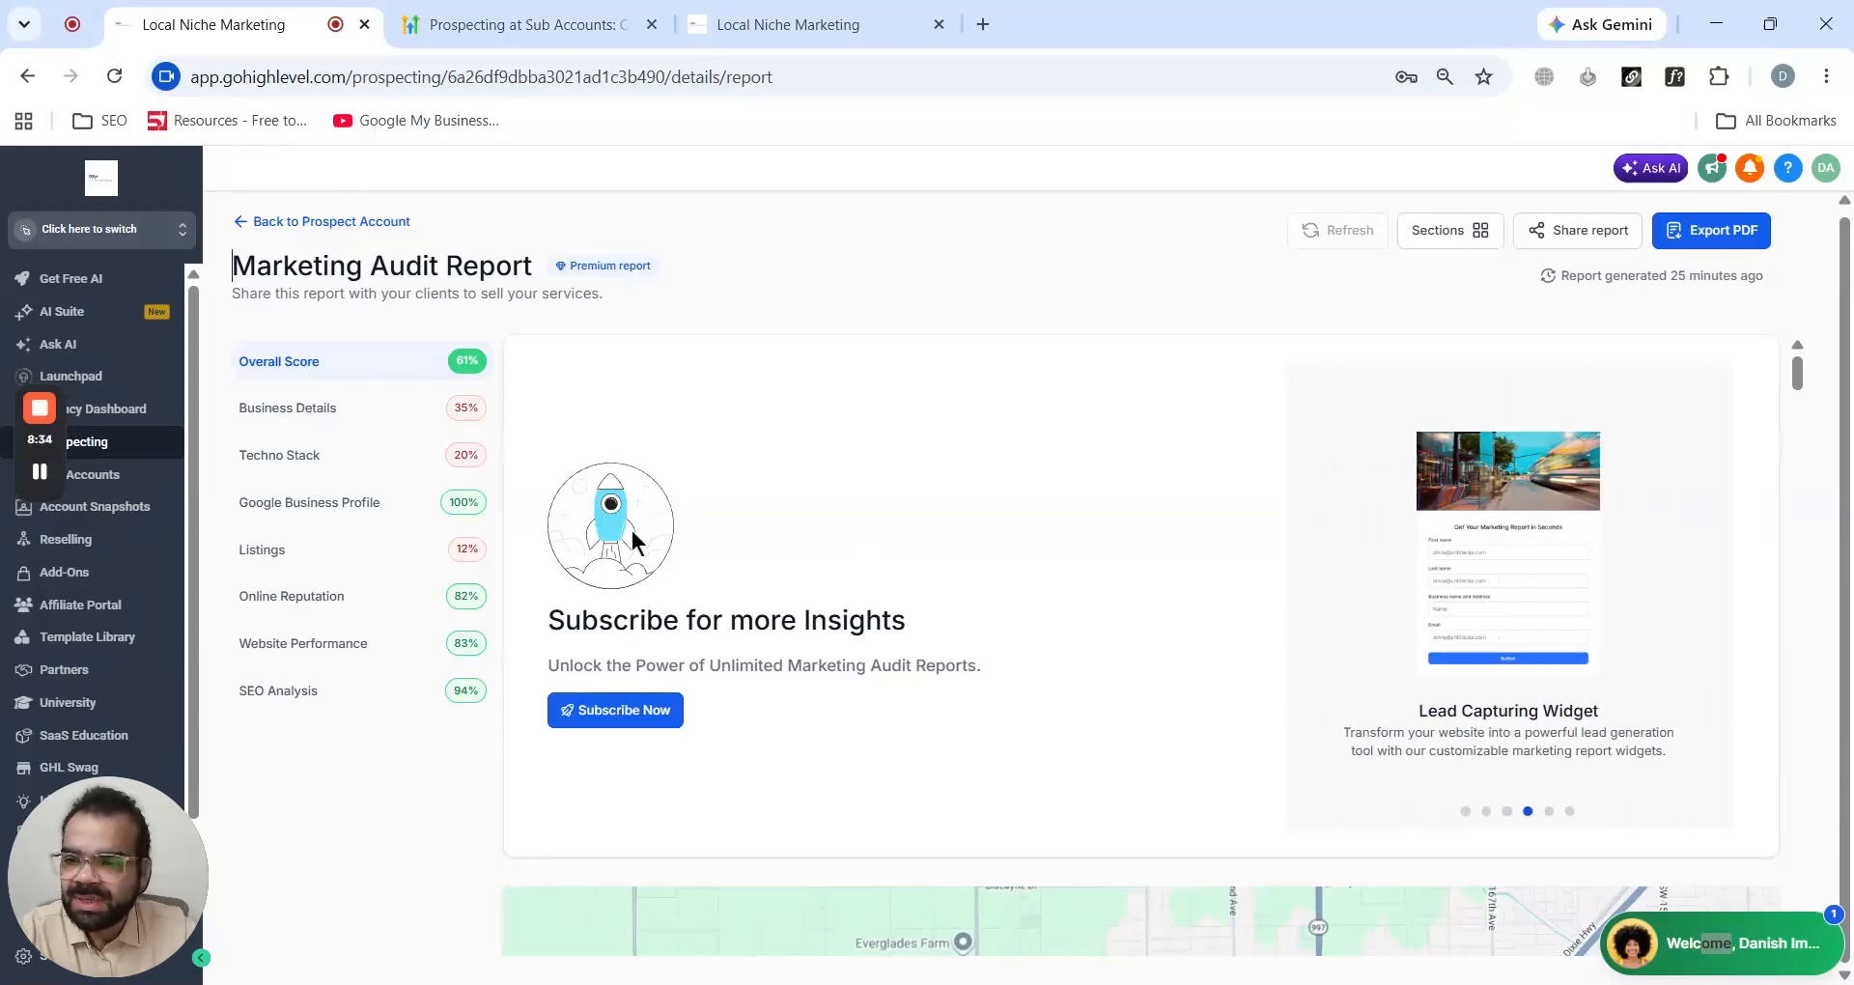
{"action": "scroll", "coordinate": [630, 532], "scroll_direction": "down", "scroll_amount": 7}
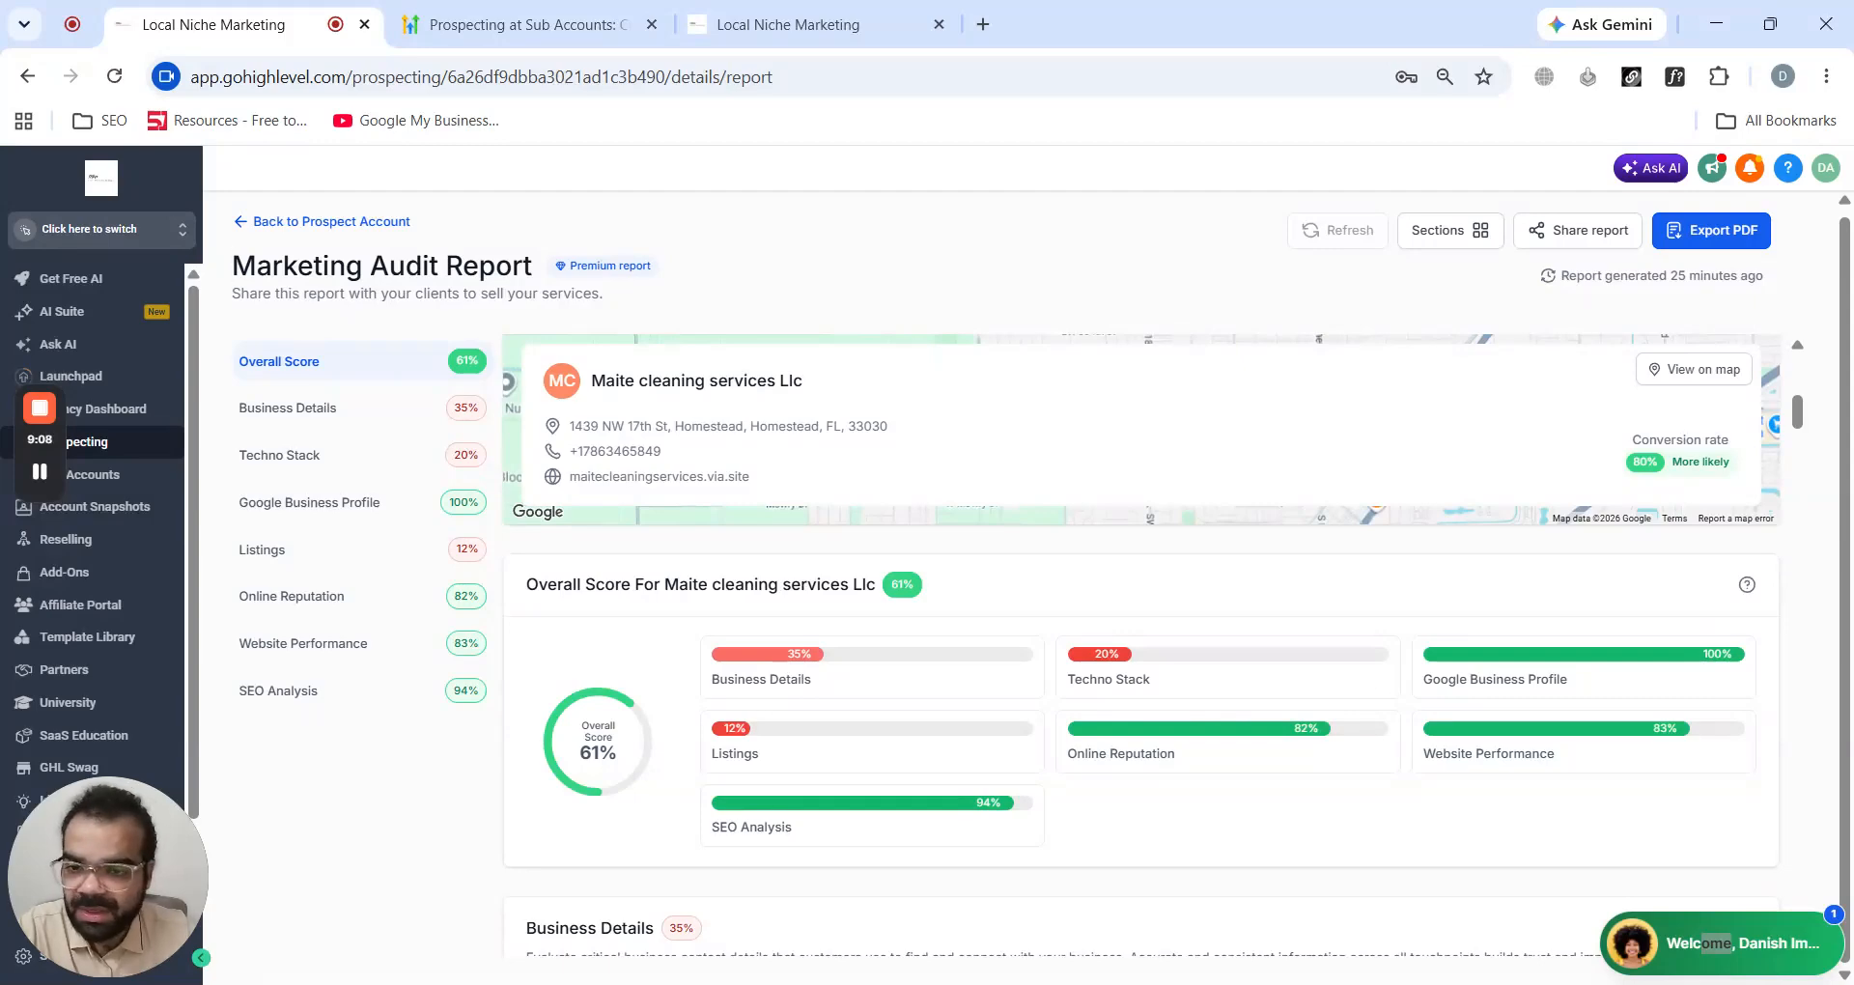
{"action": "scroll", "coordinate": [779, 572], "scroll_direction": "down", "scroll_amount": 9}
{"action": "scroll", "coordinate": [779, 572], "scroll_direction": "up", "scroll_amount": 4}
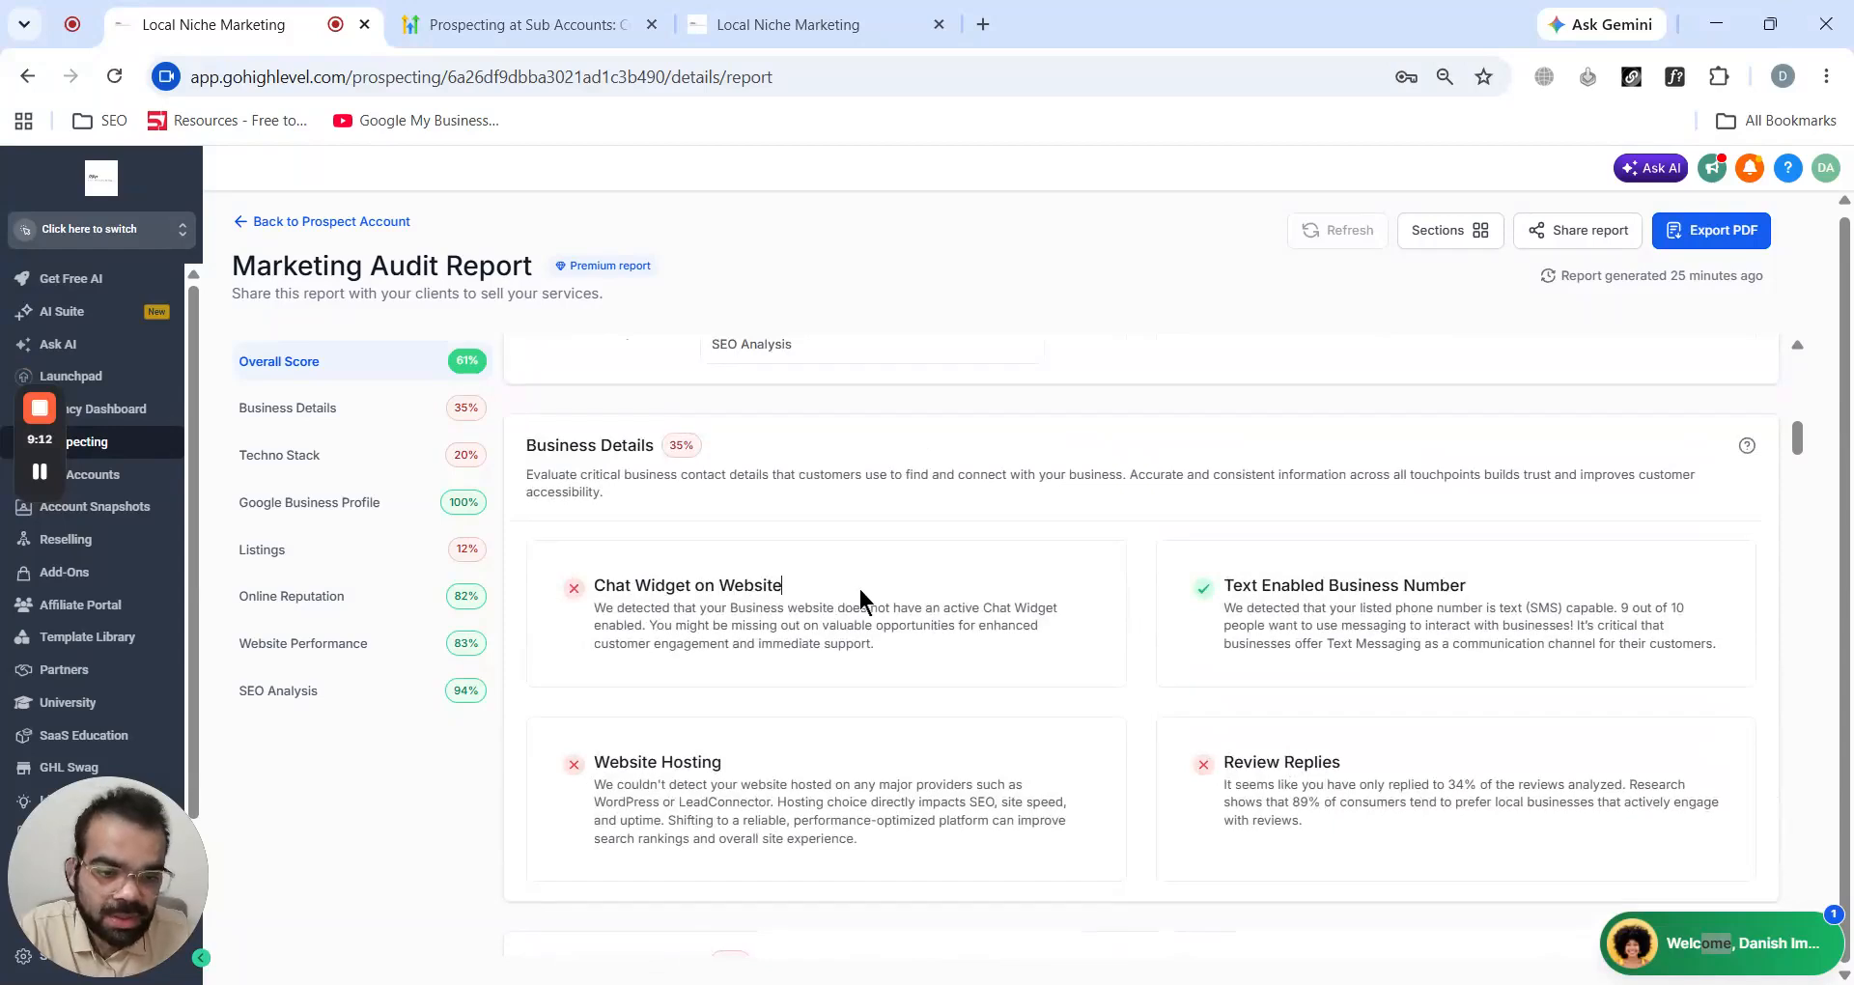
{"action": "scroll", "coordinate": [859, 589], "scroll_direction": "down", "scroll_amount": 1}
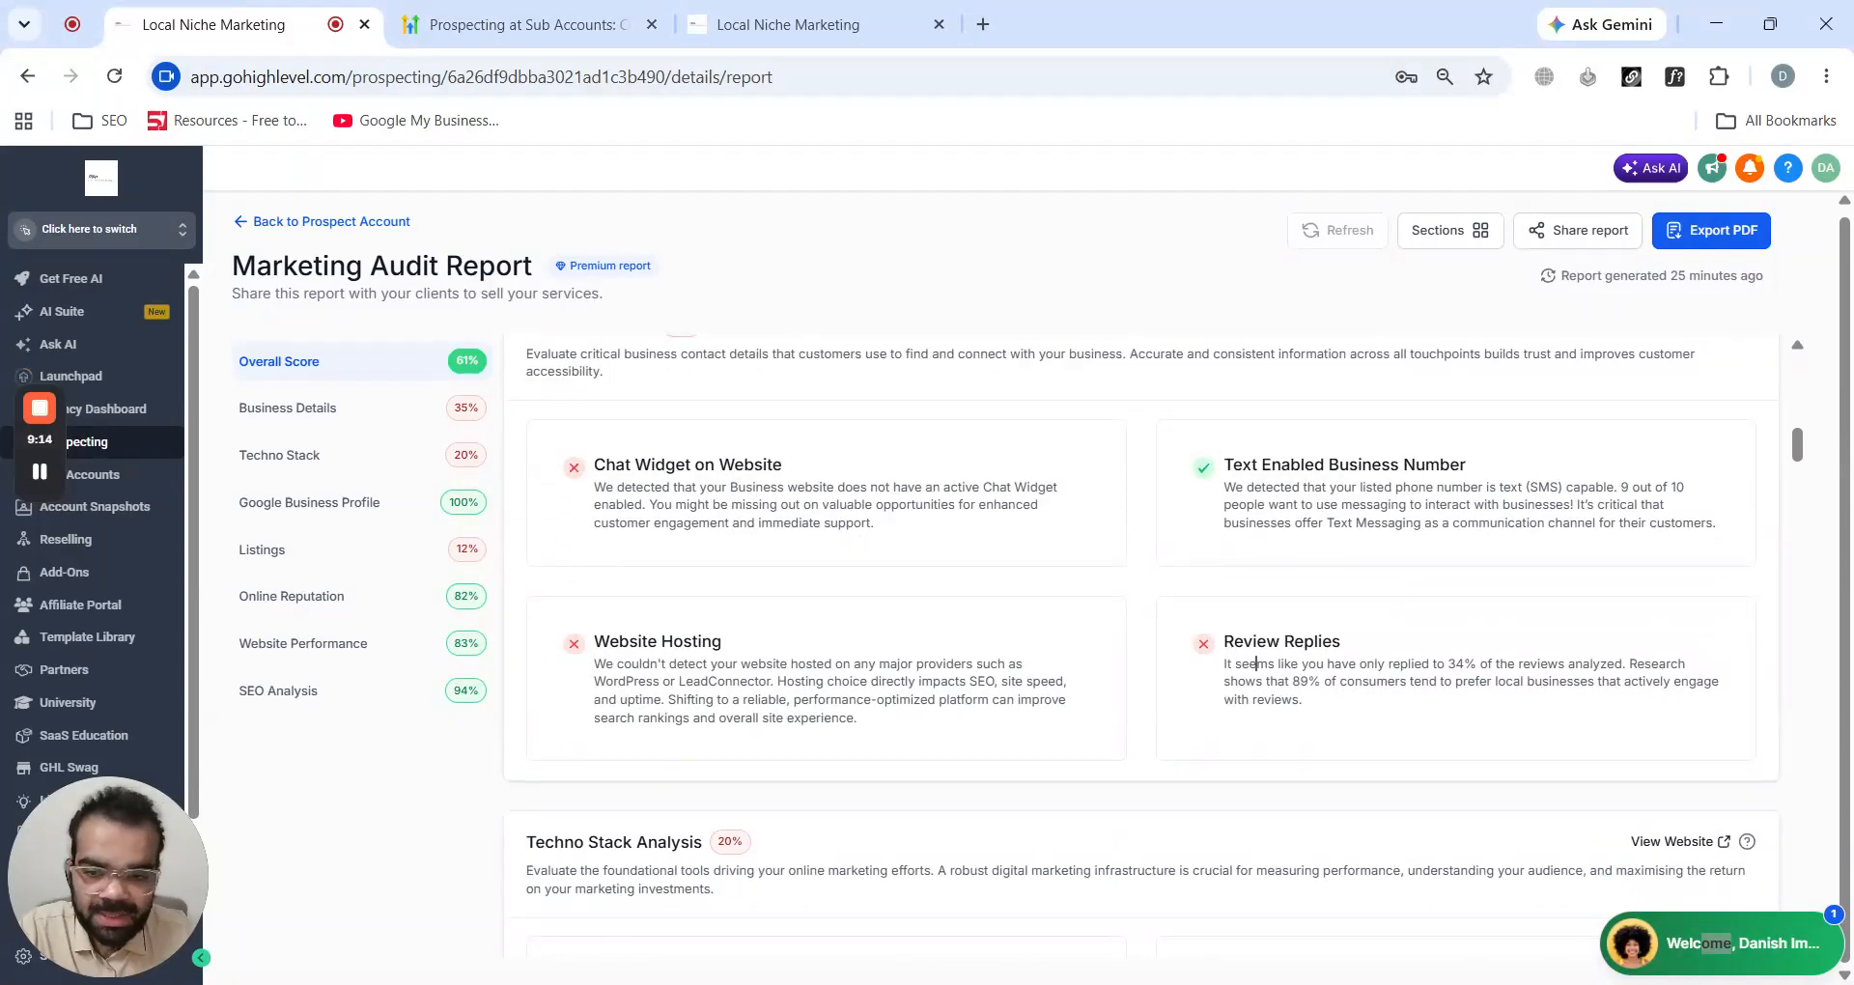
{"action": "left_click_drag", "start_coordinate": [722, 641], "coordinate": [593, 642]}
{"action": "left_click", "coordinate": [681, 680]}
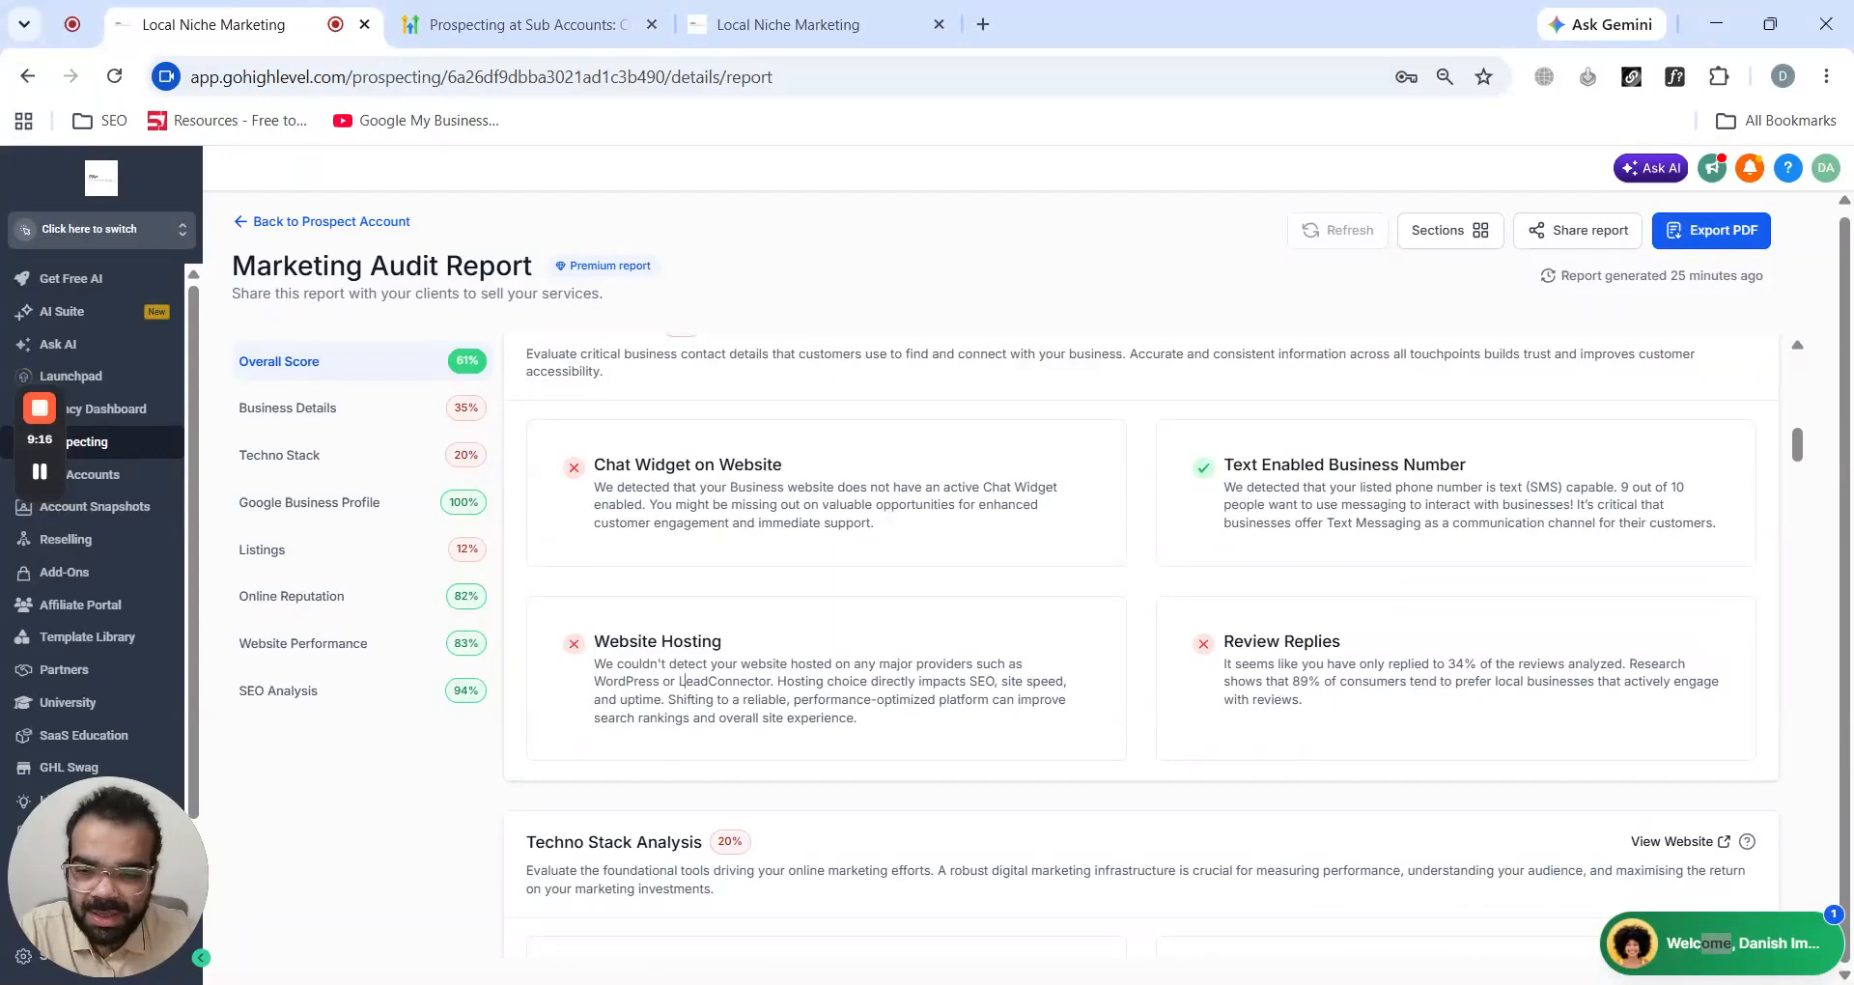
{"action": "scroll", "coordinate": [681, 681], "scroll_direction": "down", "scroll_amount": 1}
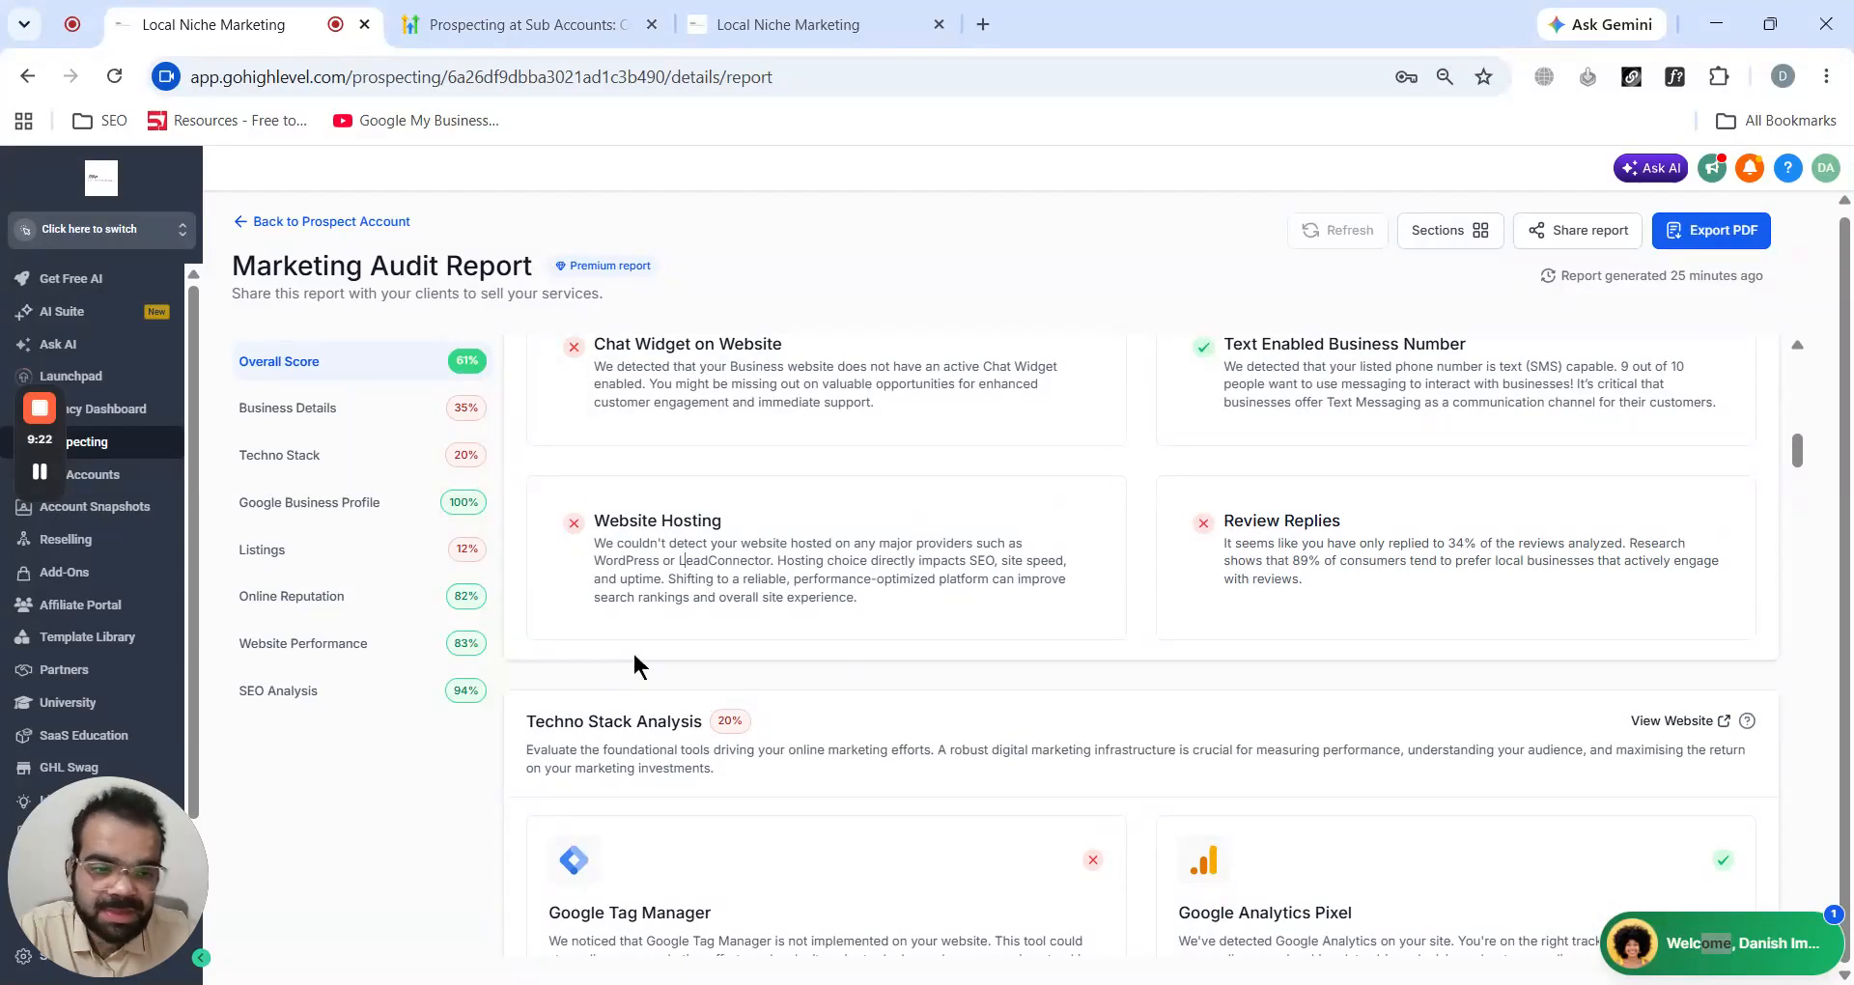
{"action": "scroll", "coordinate": [634, 656], "scroll_direction": "down", "scroll_amount": 1}
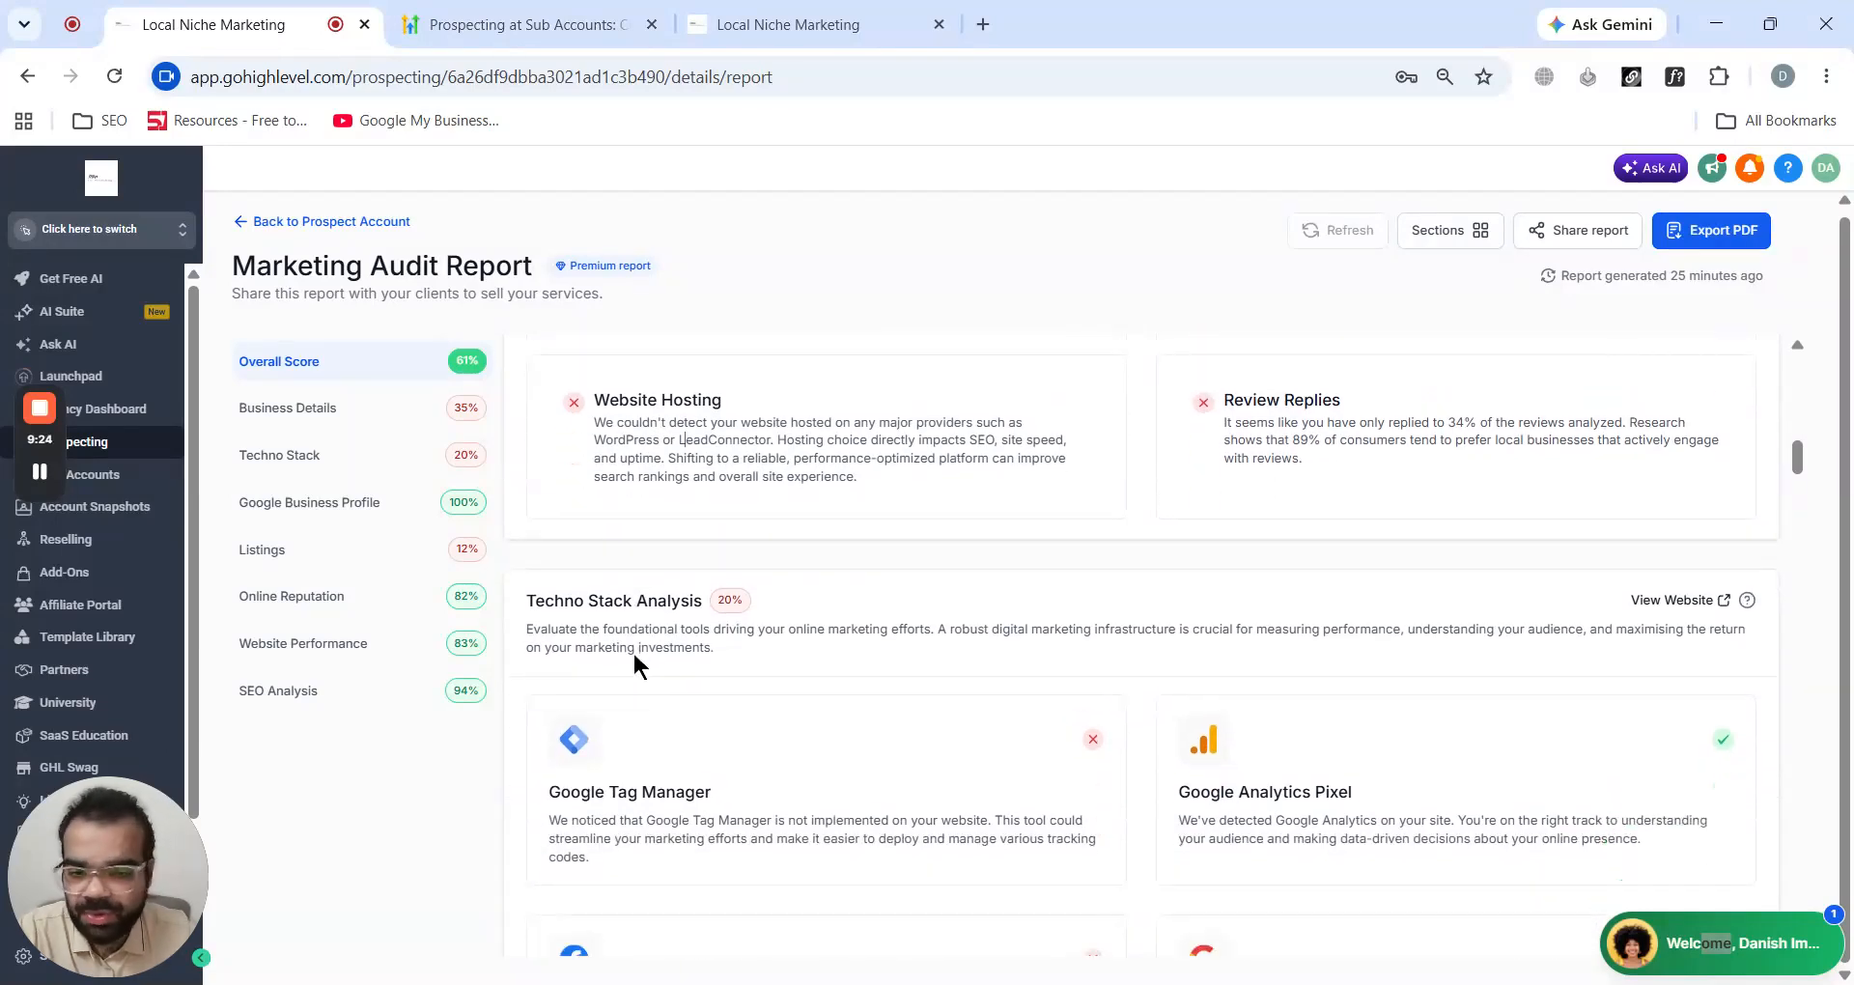
{"action": "scroll", "coordinate": [634, 651], "scroll_direction": "down", "scroll_amount": 1}
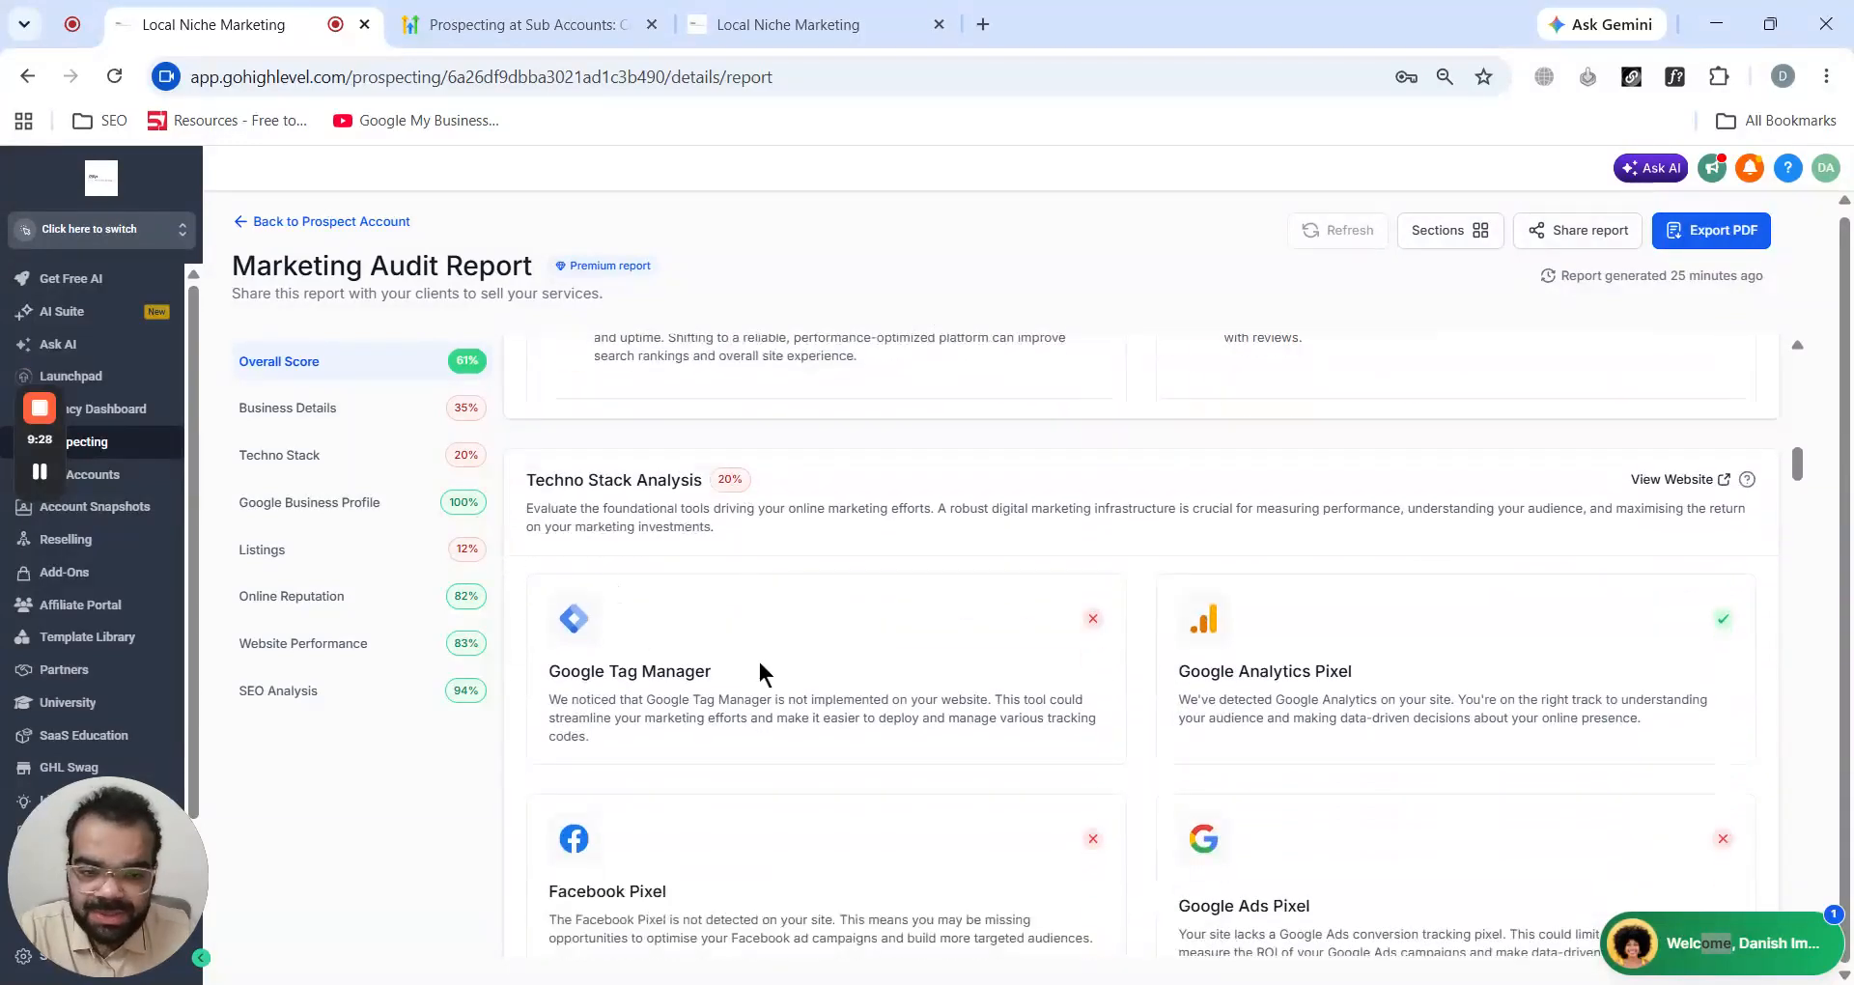
{"action": "scroll", "coordinate": [1379, 630], "scroll_direction": "down", "scroll_amount": 2}
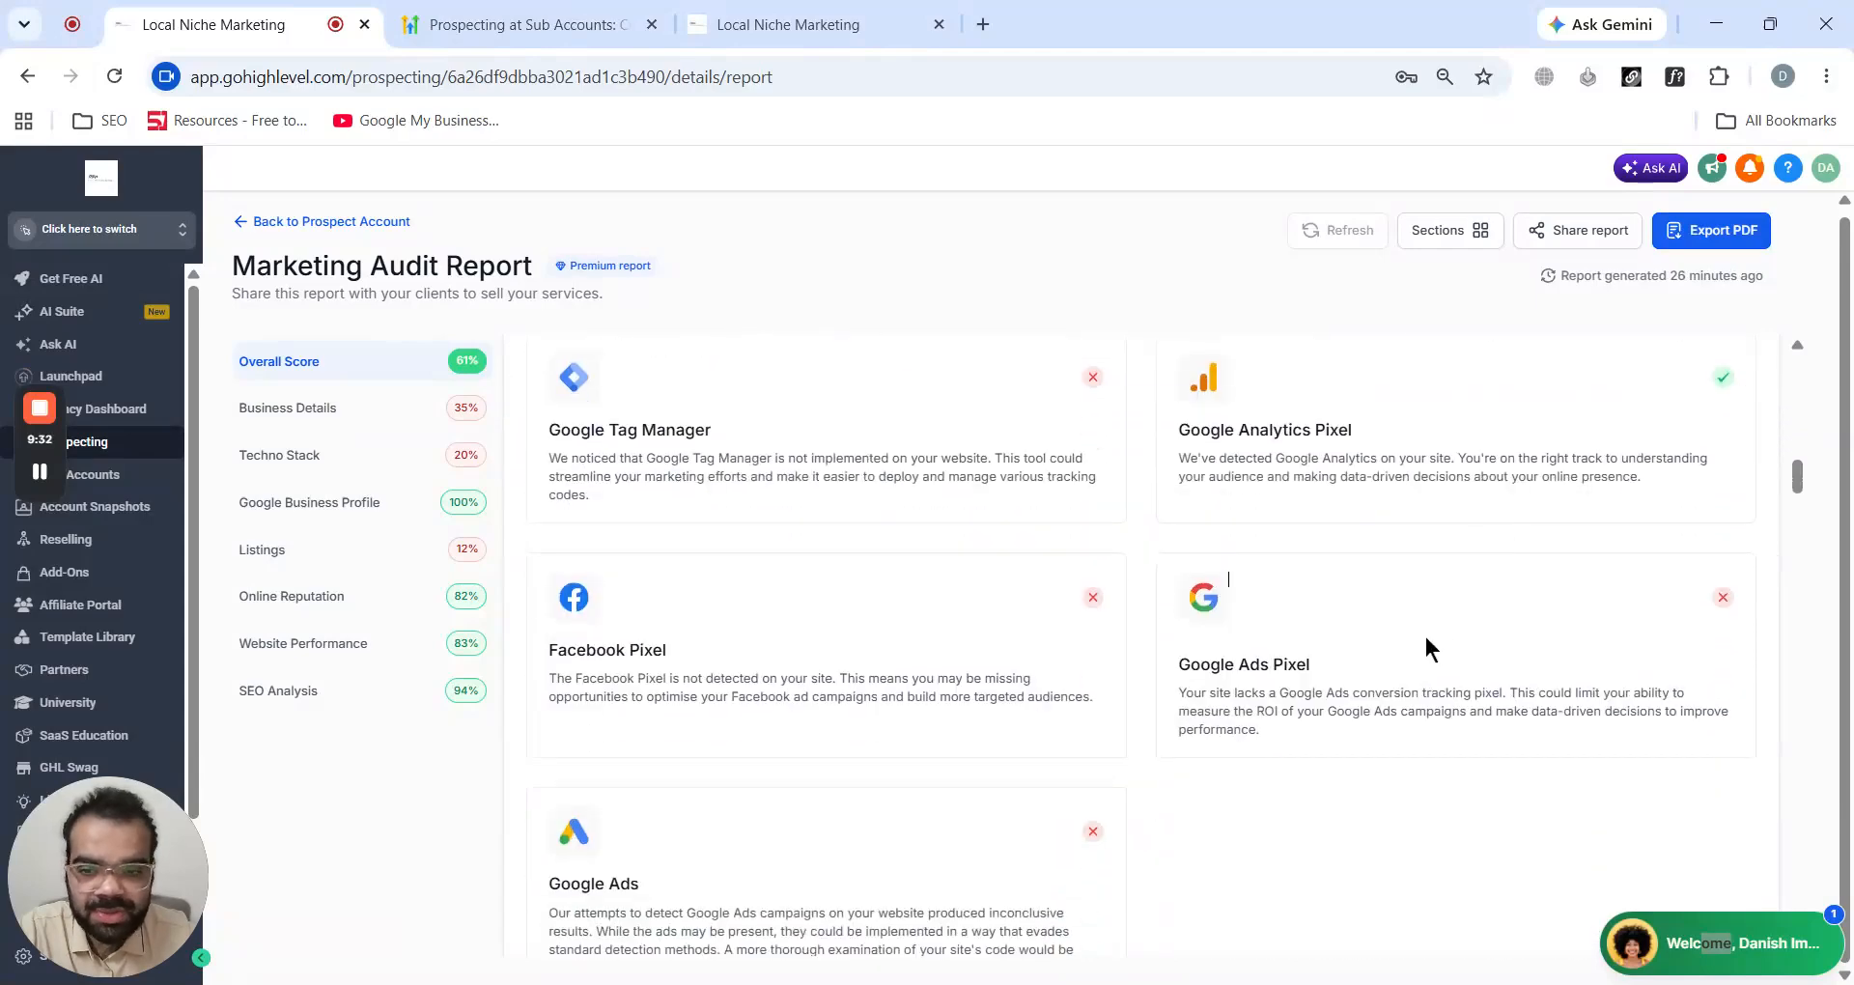
{"action": "scroll", "coordinate": [1042, 650], "scroll_direction": "down", "scroll_amount": 5}
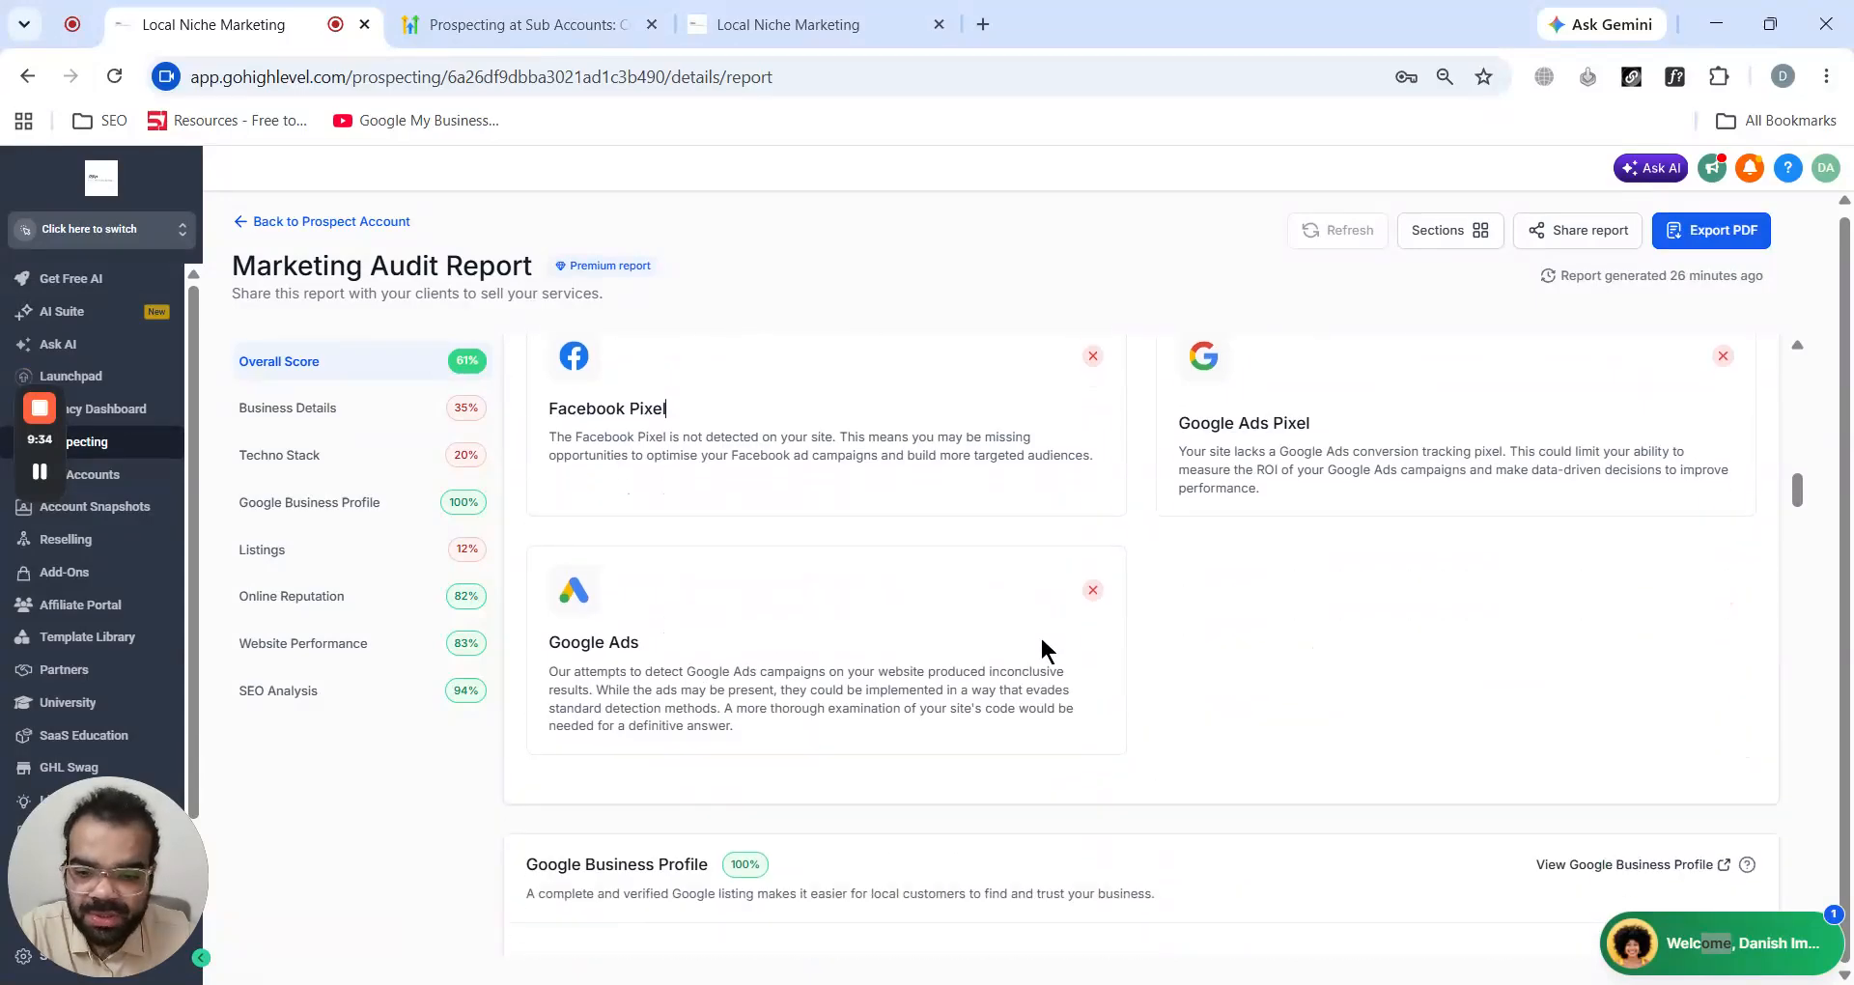
- Scroll through the audit report's Techno Stack, Google Business Profile and Listings sections, including the listings table
{"action": "scroll", "coordinate": [1040, 647], "scroll_direction": "up", "scroll_amount": 3}
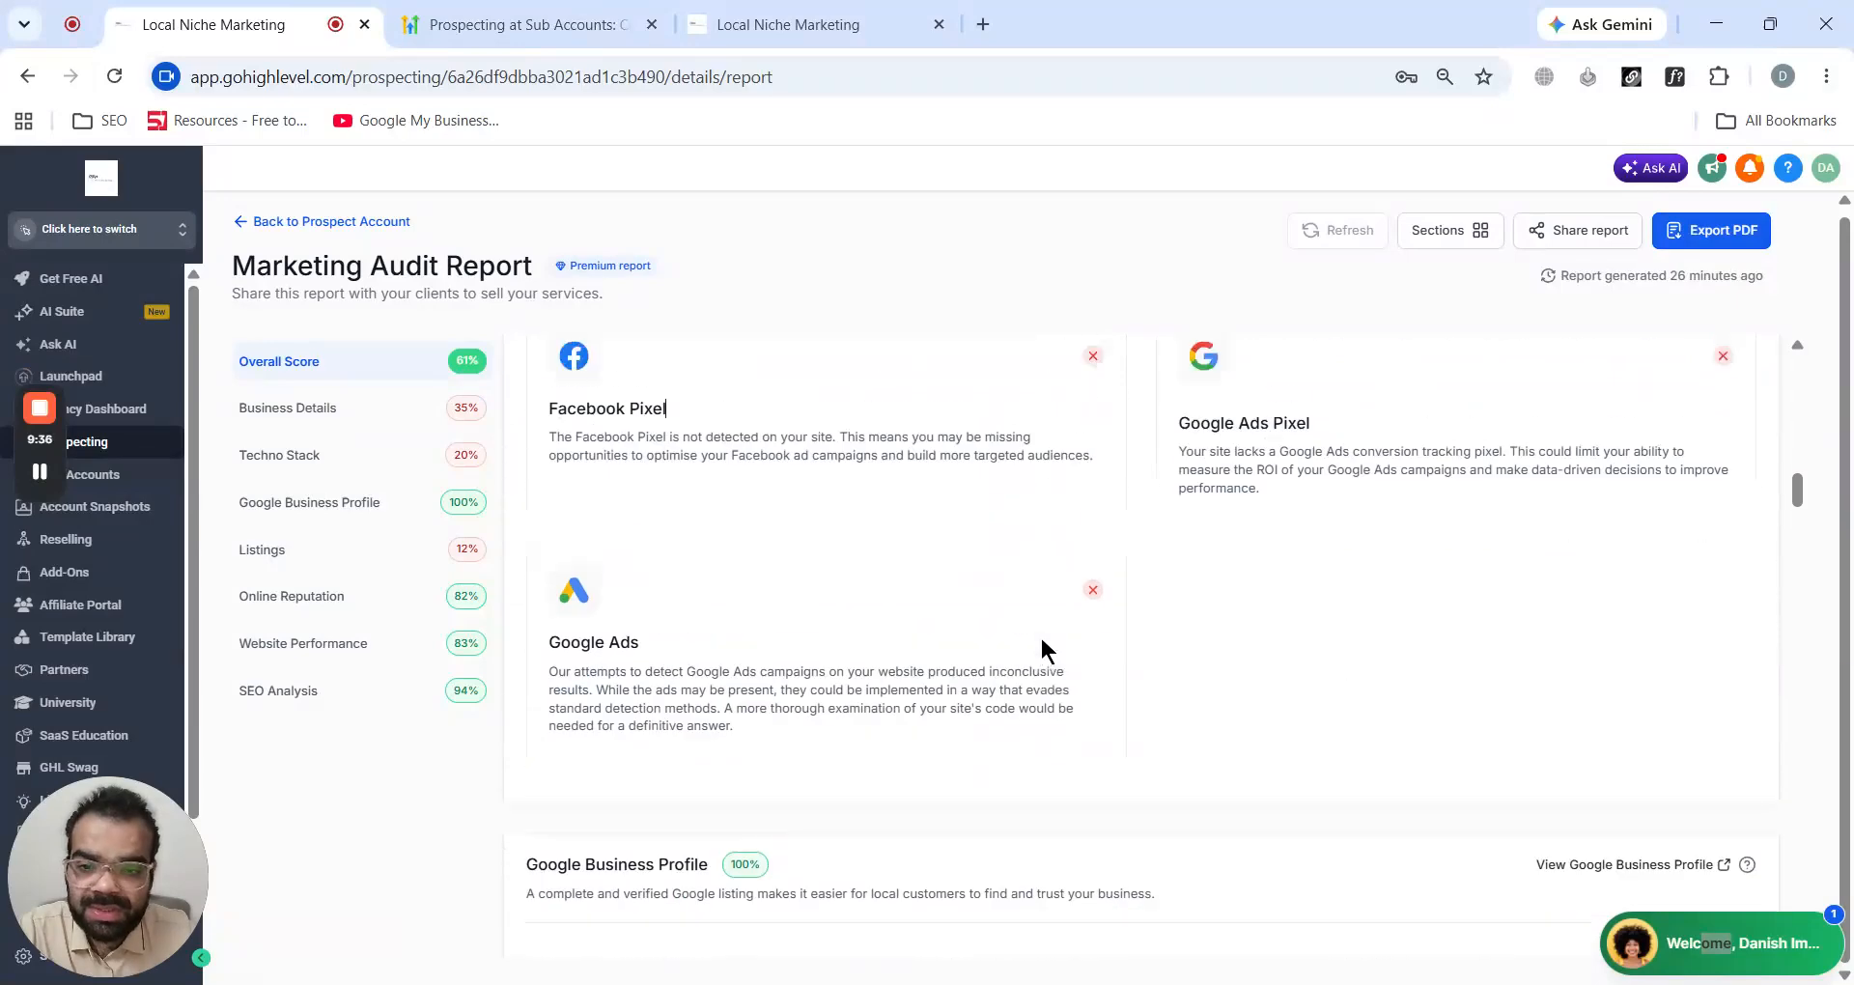
{"action": "scroll", "coordinate": [828, 605], "scroll_direction": "up", "scroll_amount": 2}
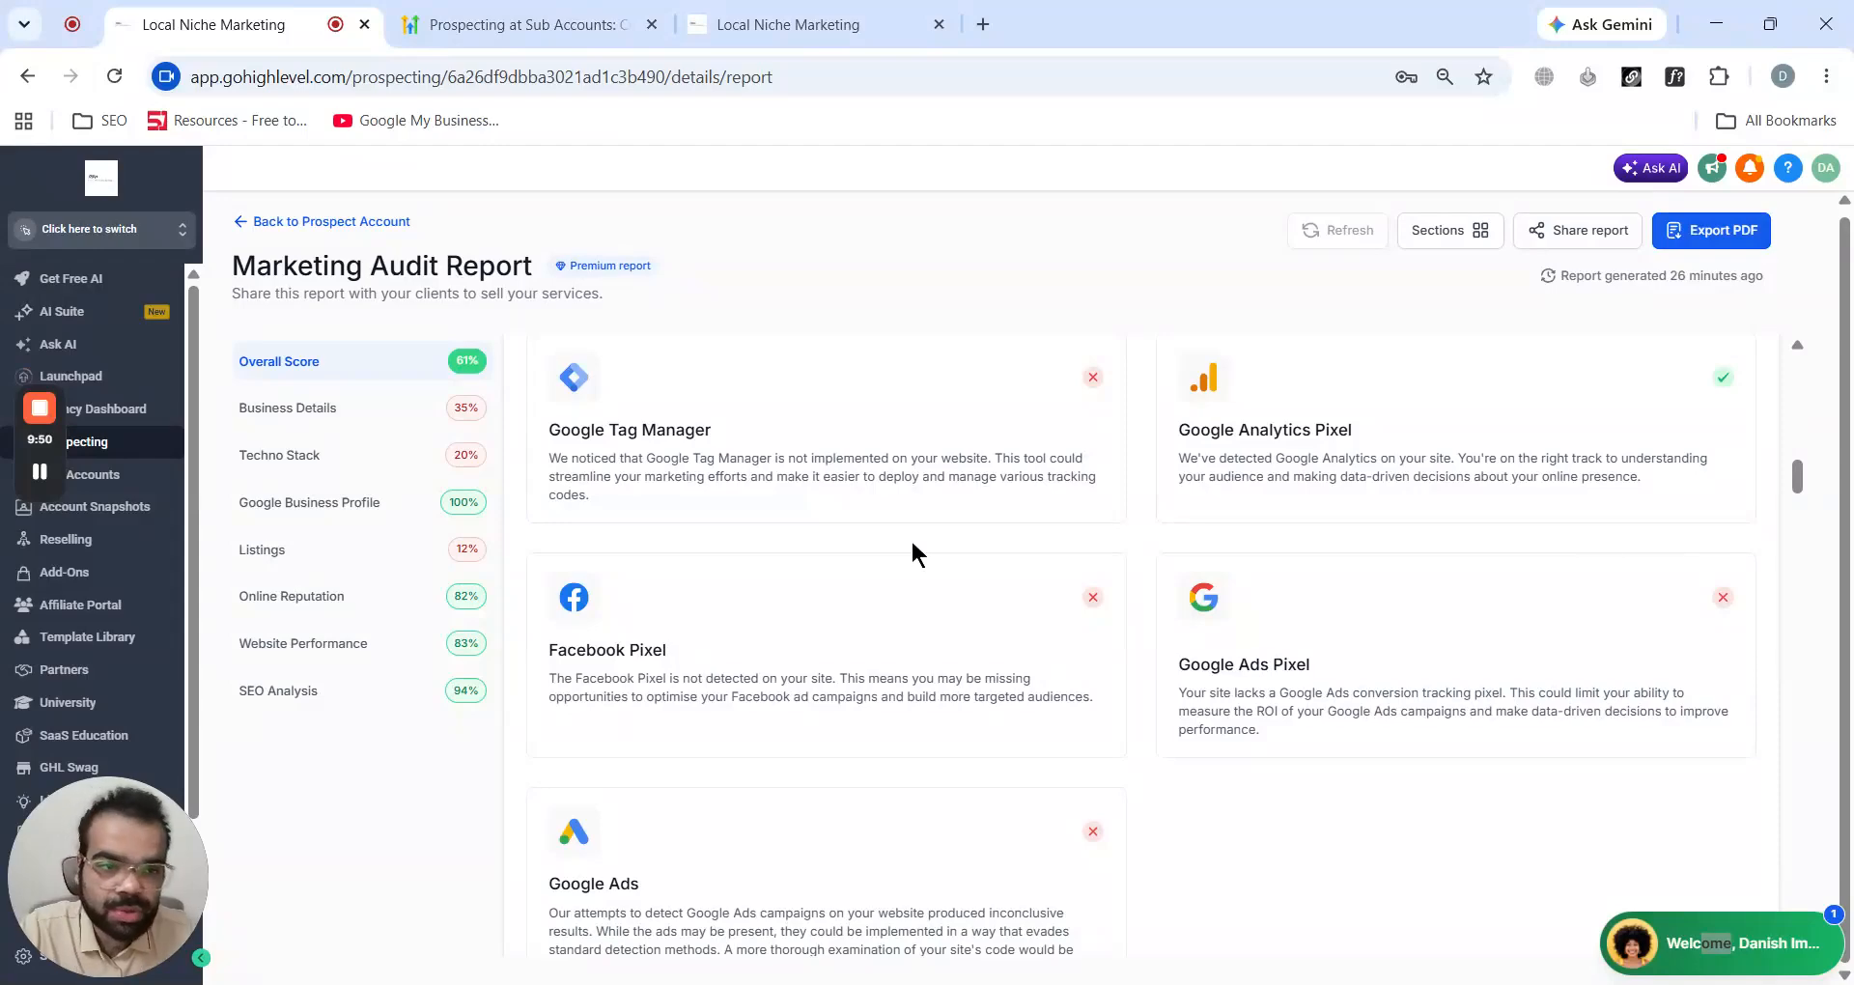
{"action": "scroll", "coordinate": [912, 537], "scroll_direction": "down", "scroll_amount": 6}
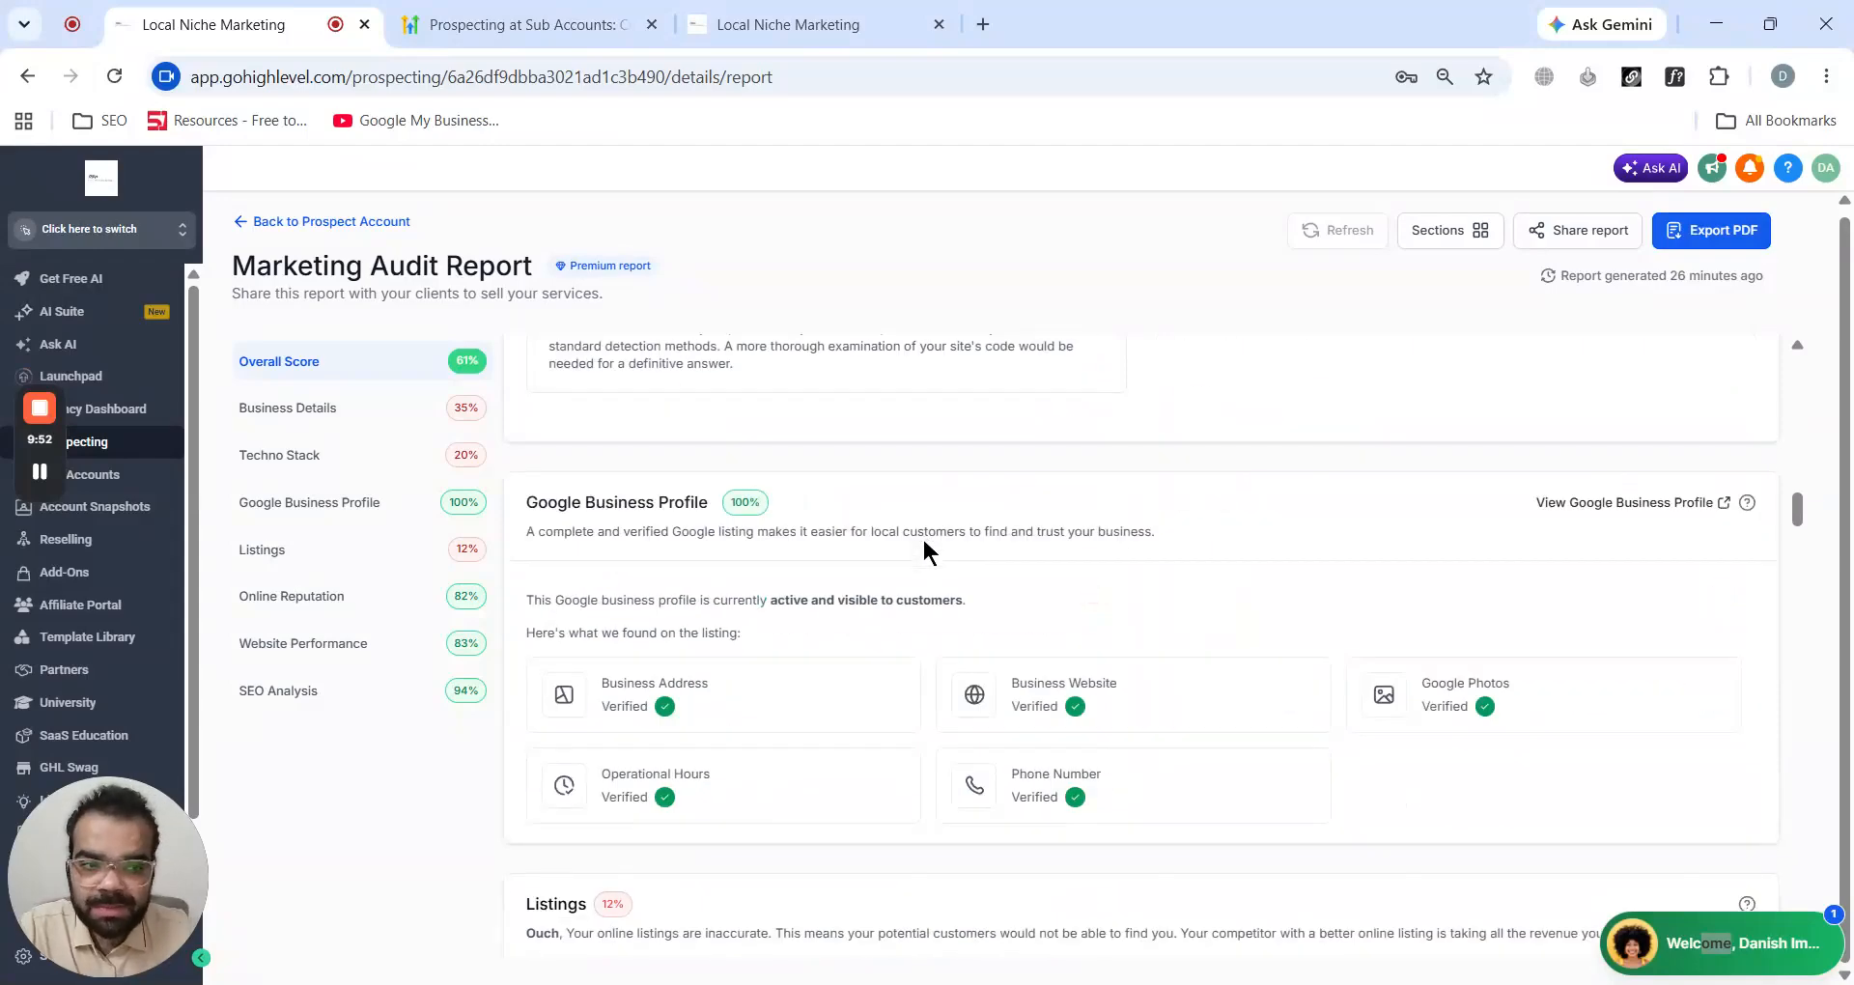
{"action": "scroll", "coordinate": [923, 542], "scroll_direction": "up", "scroll_amount": 4}
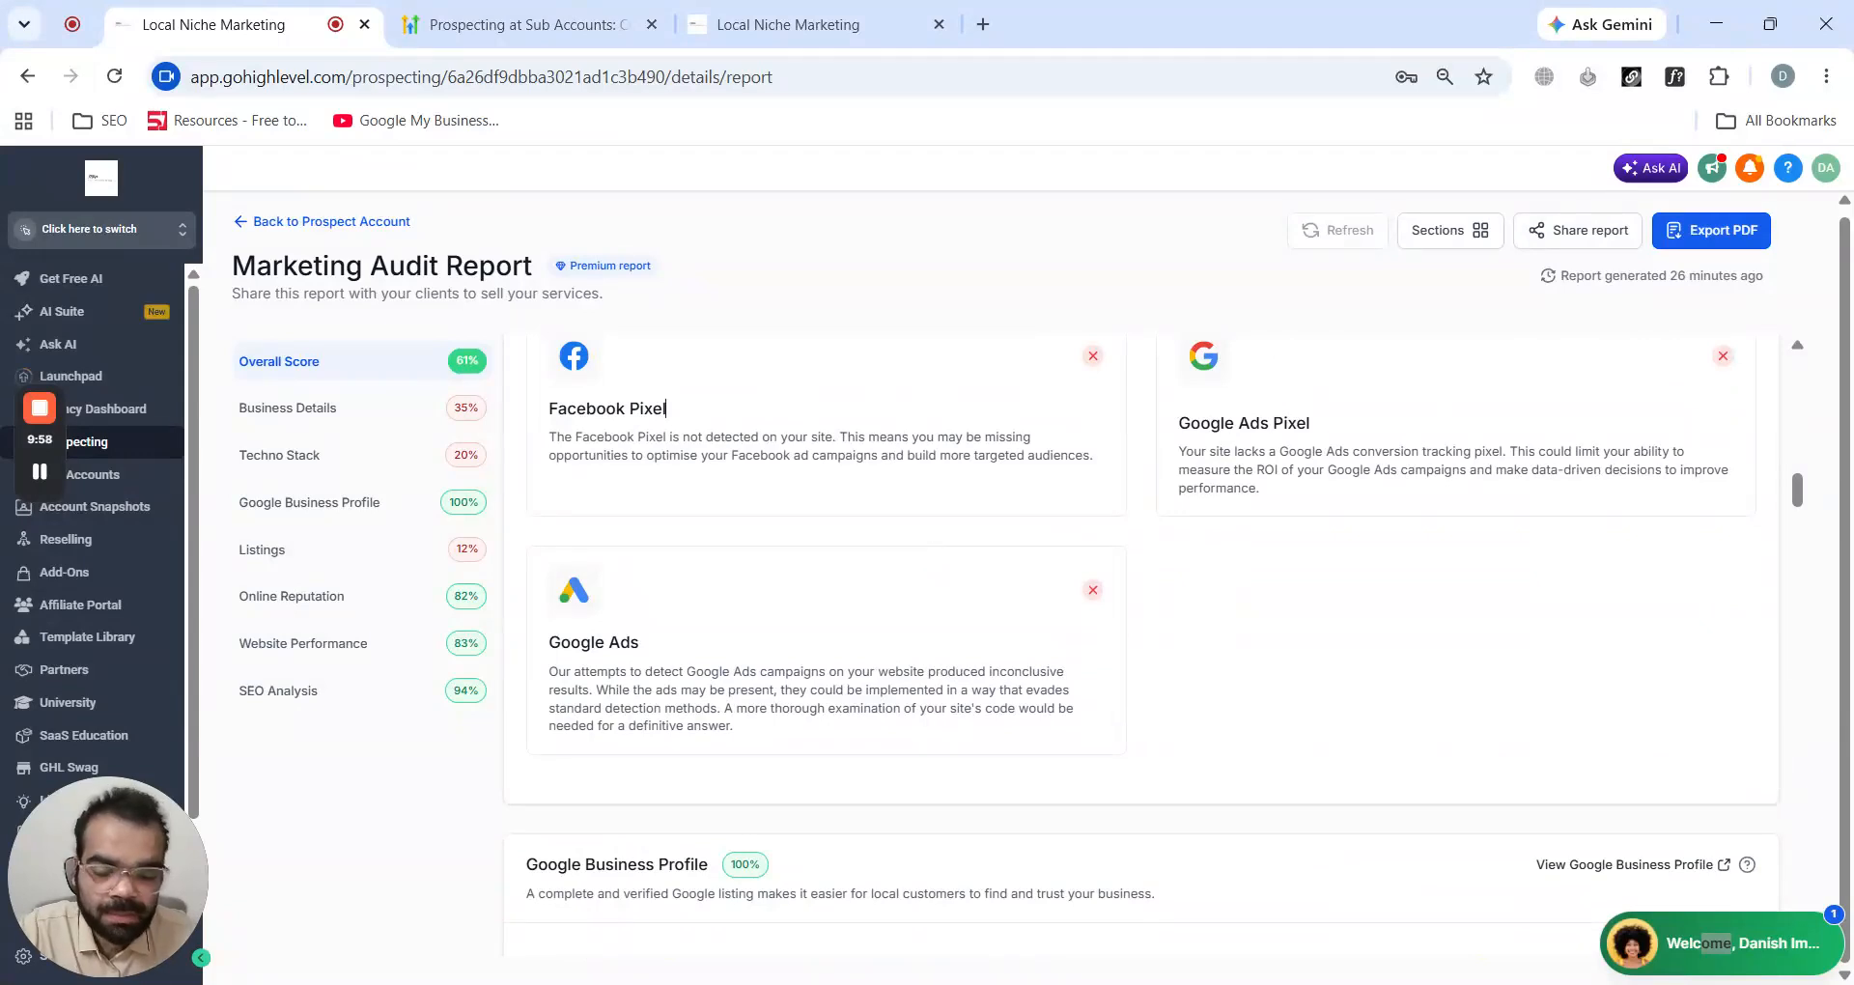
{"action": "scroll", "coordinate": [923, 546], "scroll_direction": "down", "scroll_amount": 3}
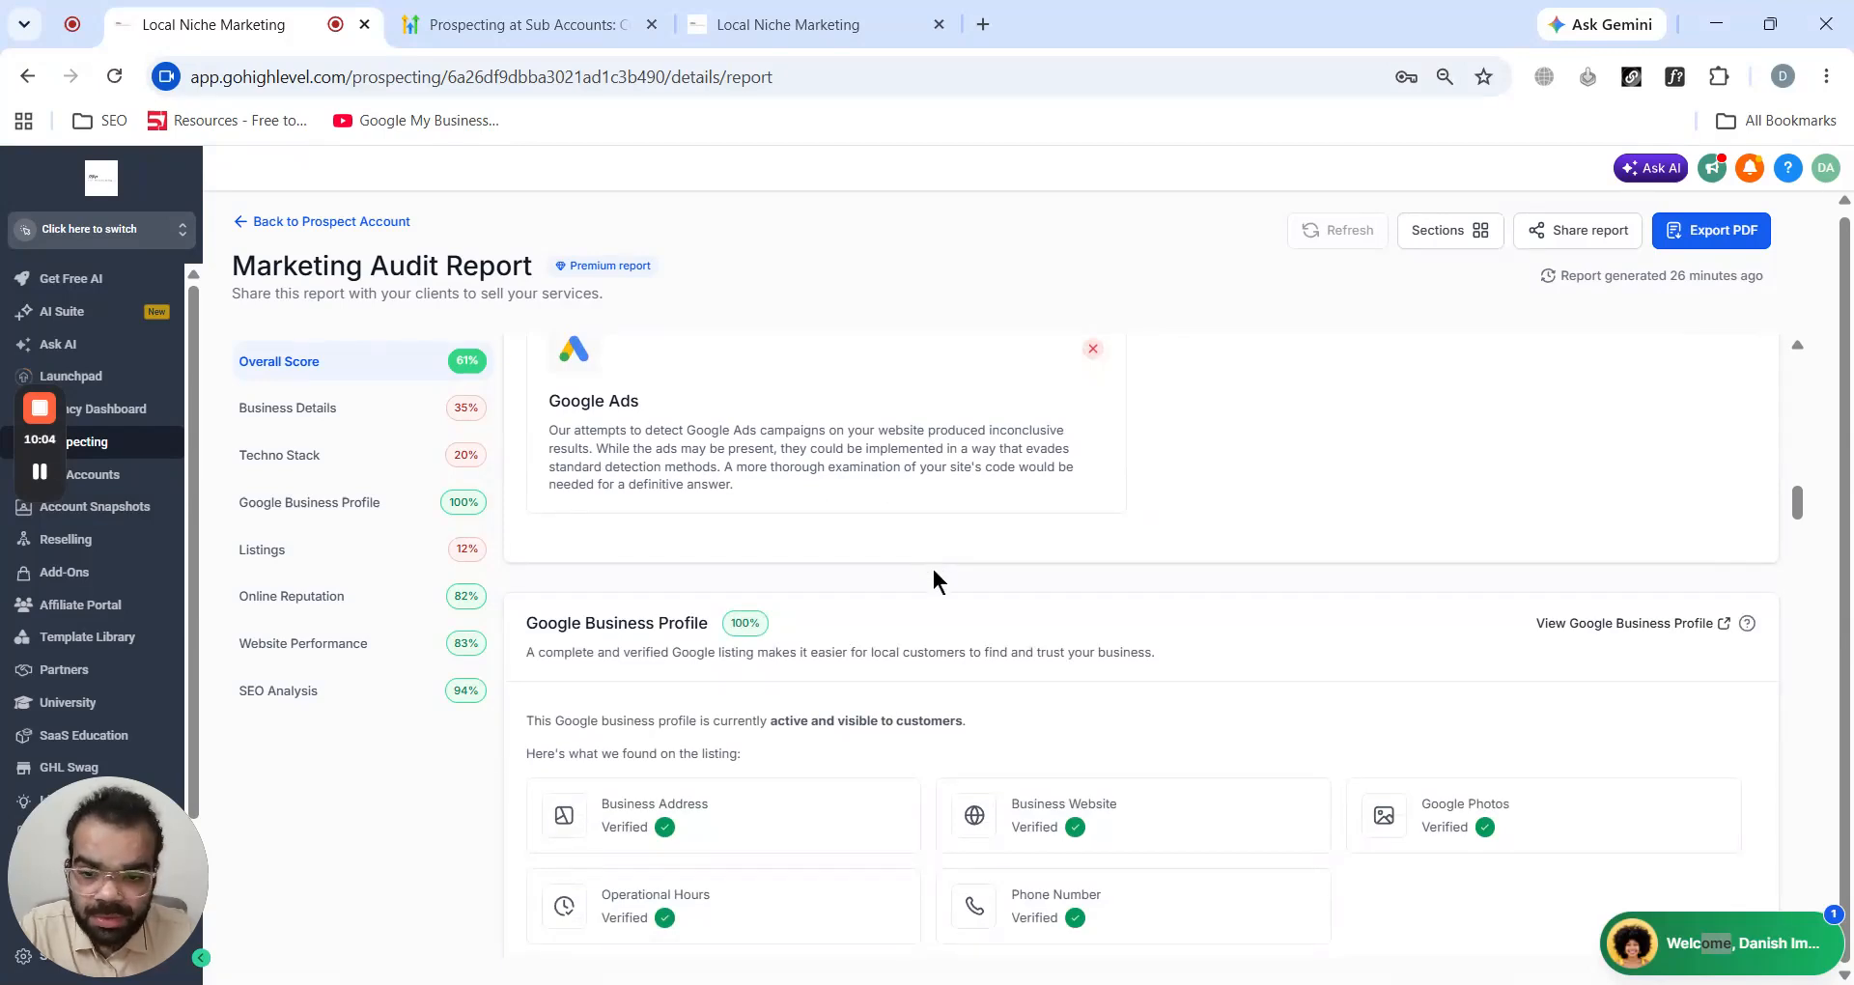
{"action": "scroll", "coordinate": [933, 570], "scroll_direction": "down", "scroll_amount": 2}
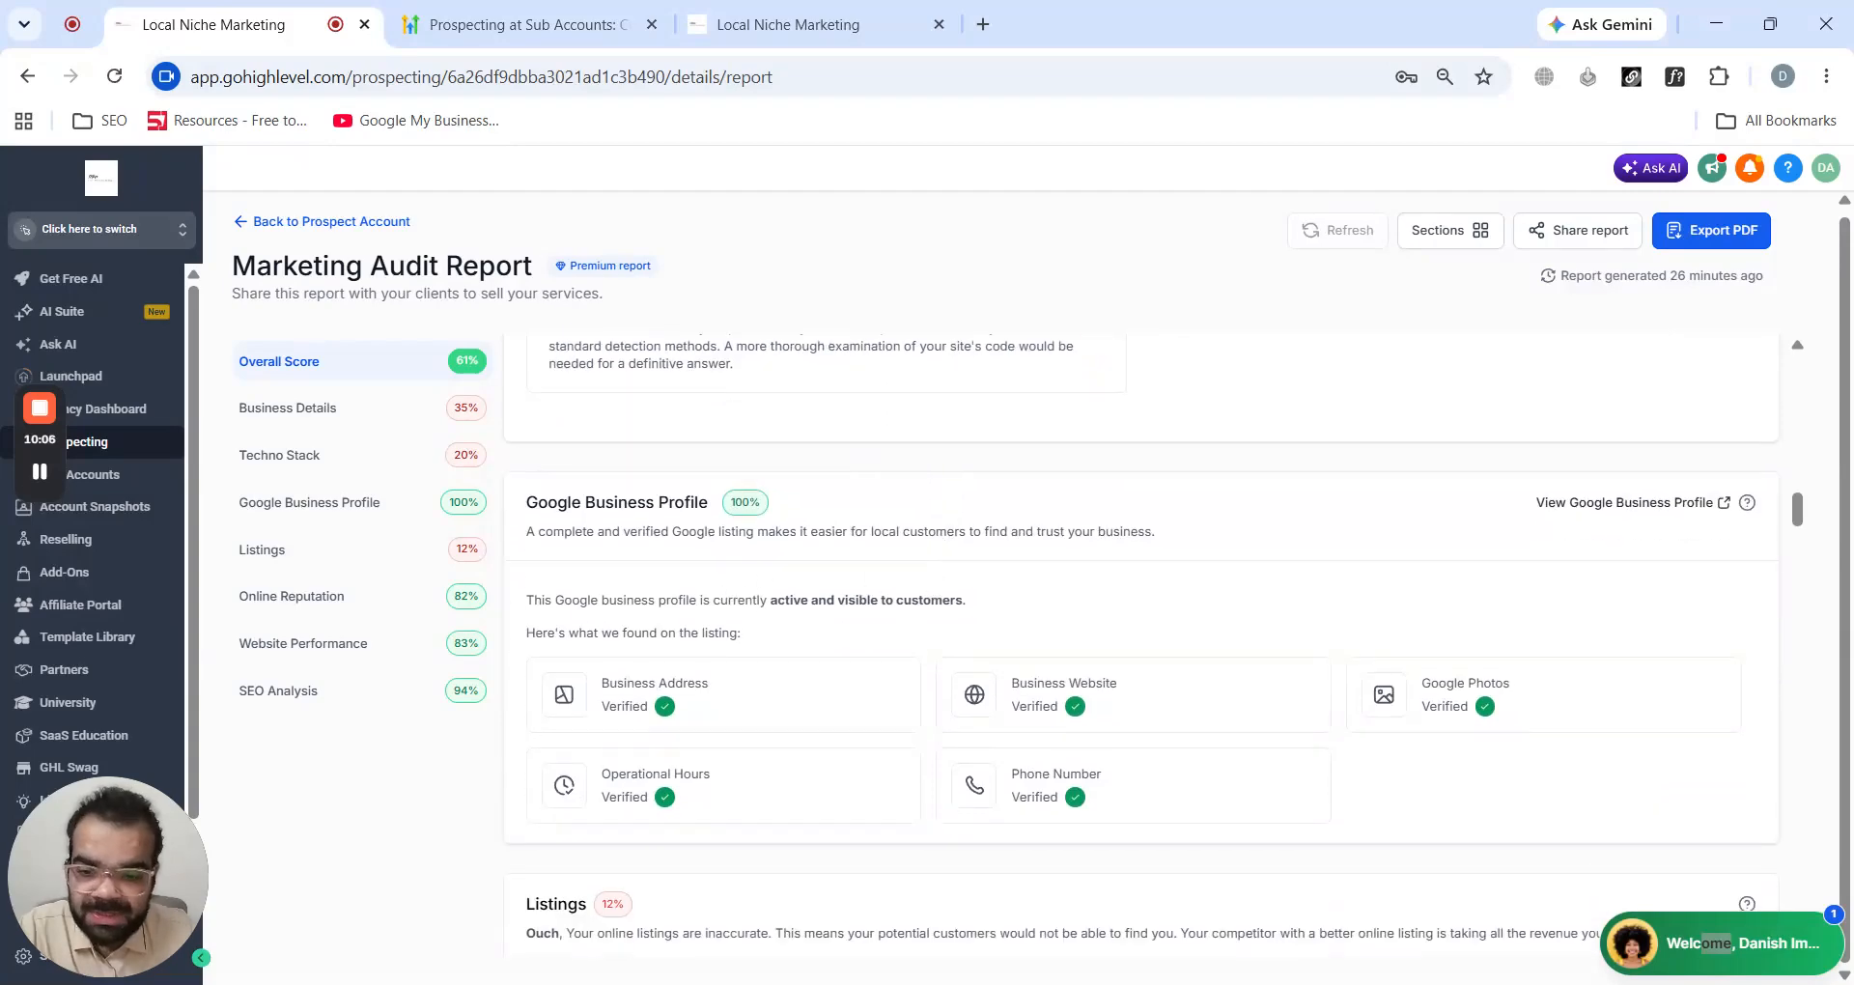
{"action": "scroll", "coordinate": [927, 444], "scroll_direction": "down", "scroll_amount": 4}
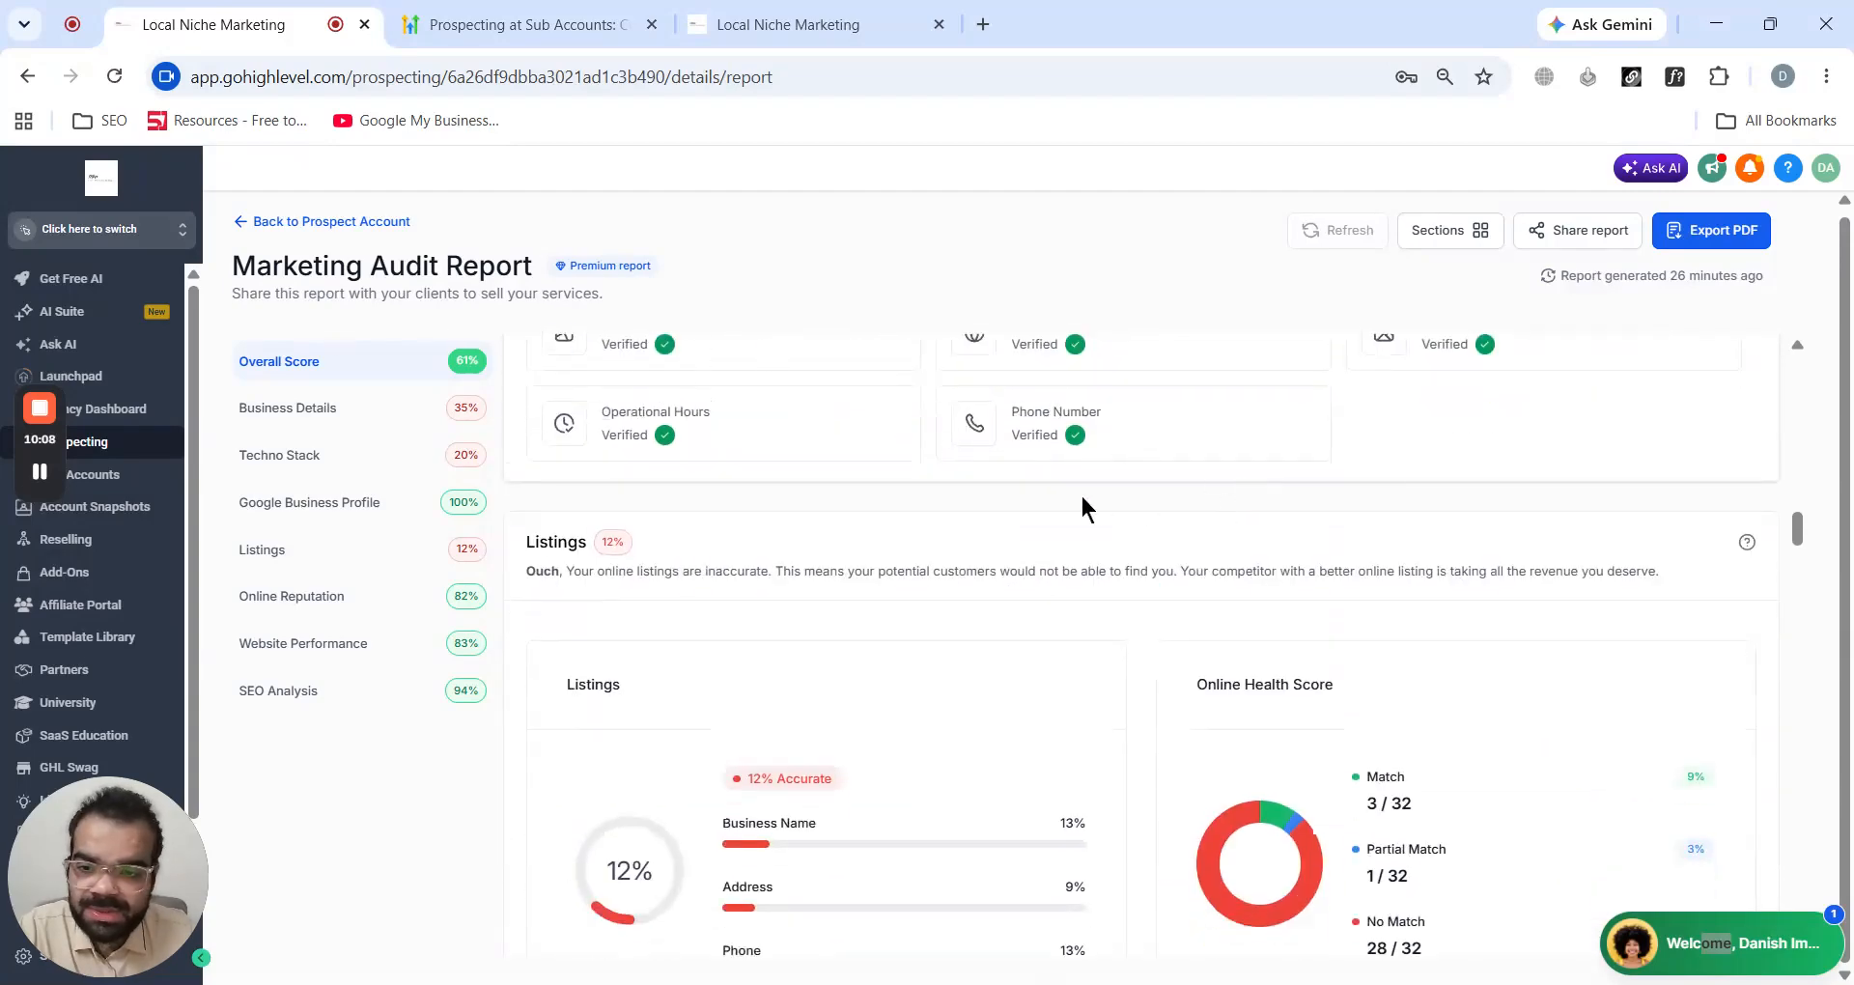
{"action": "scroll", "coordinate": [1080, 497], "scroll_direction": "down", "scroll_amount": 1}
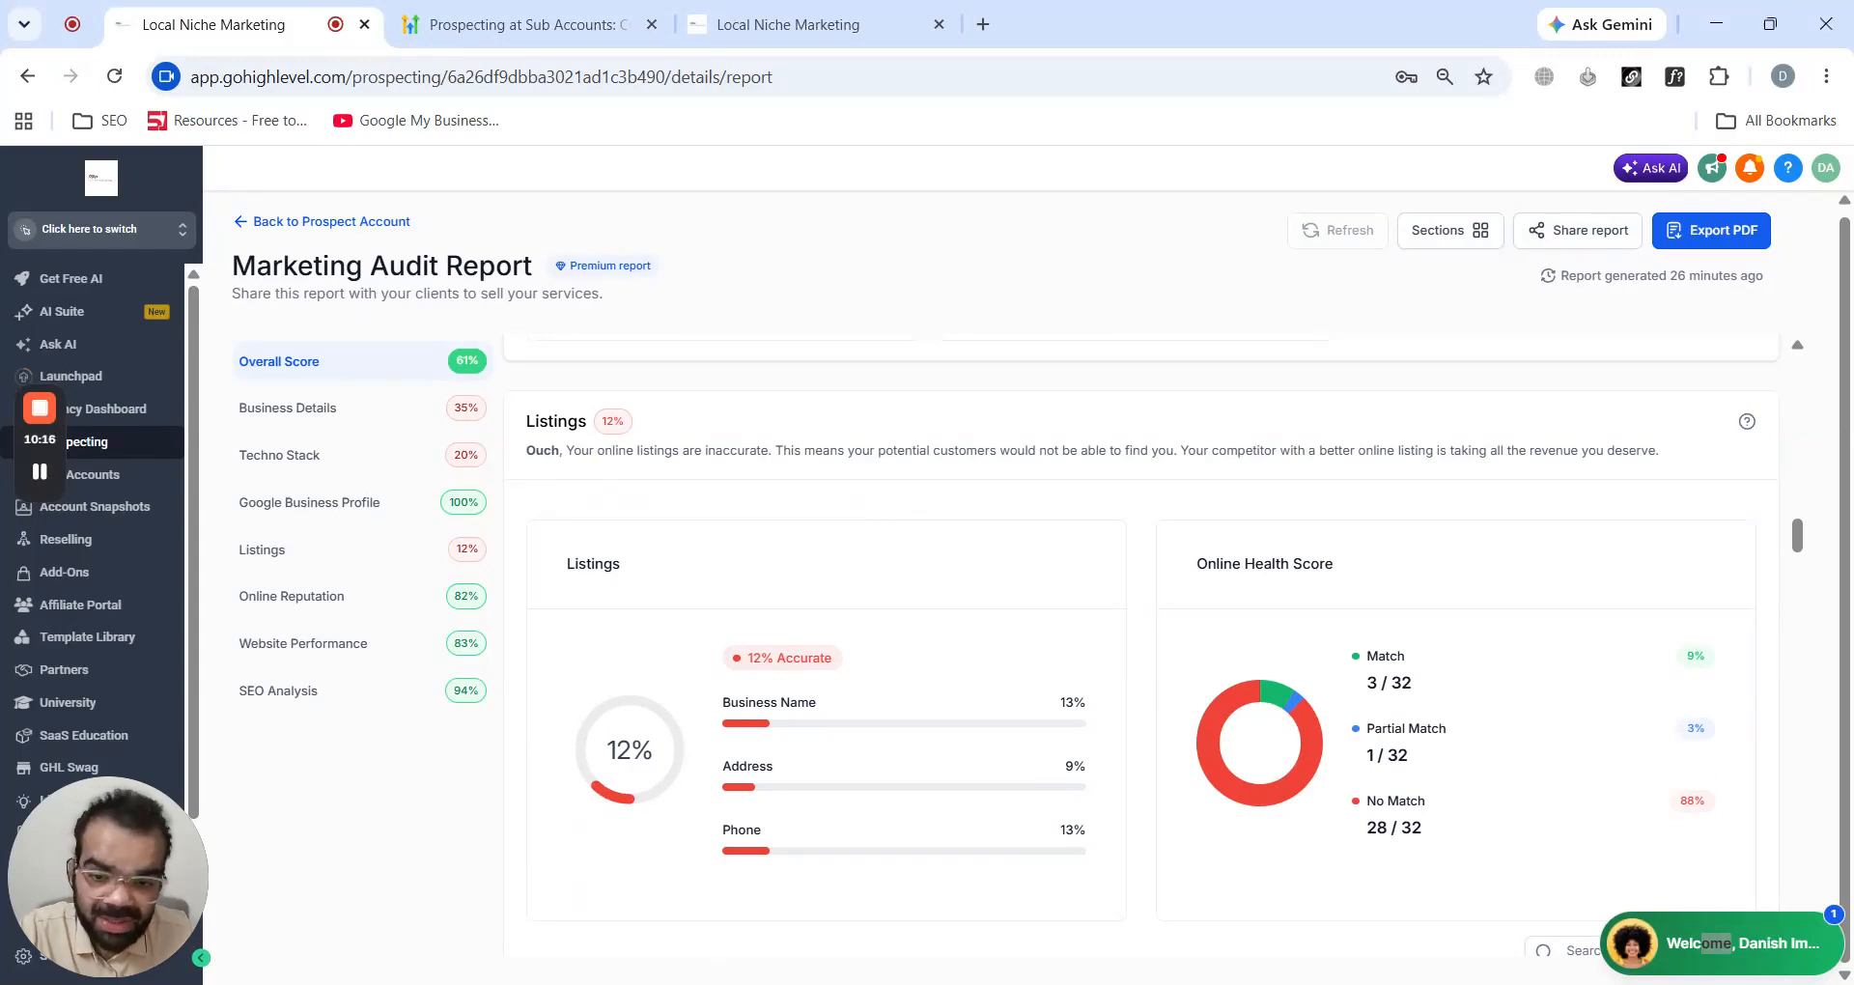
{"action": "scroll", "coordinate": [907, 509], "scroll_direction": "down", "scroll_amount": 1}
{"action": "scroll", "coordinate": [717, 493], "scroll_direction": "down", "scroll_amount": 1}
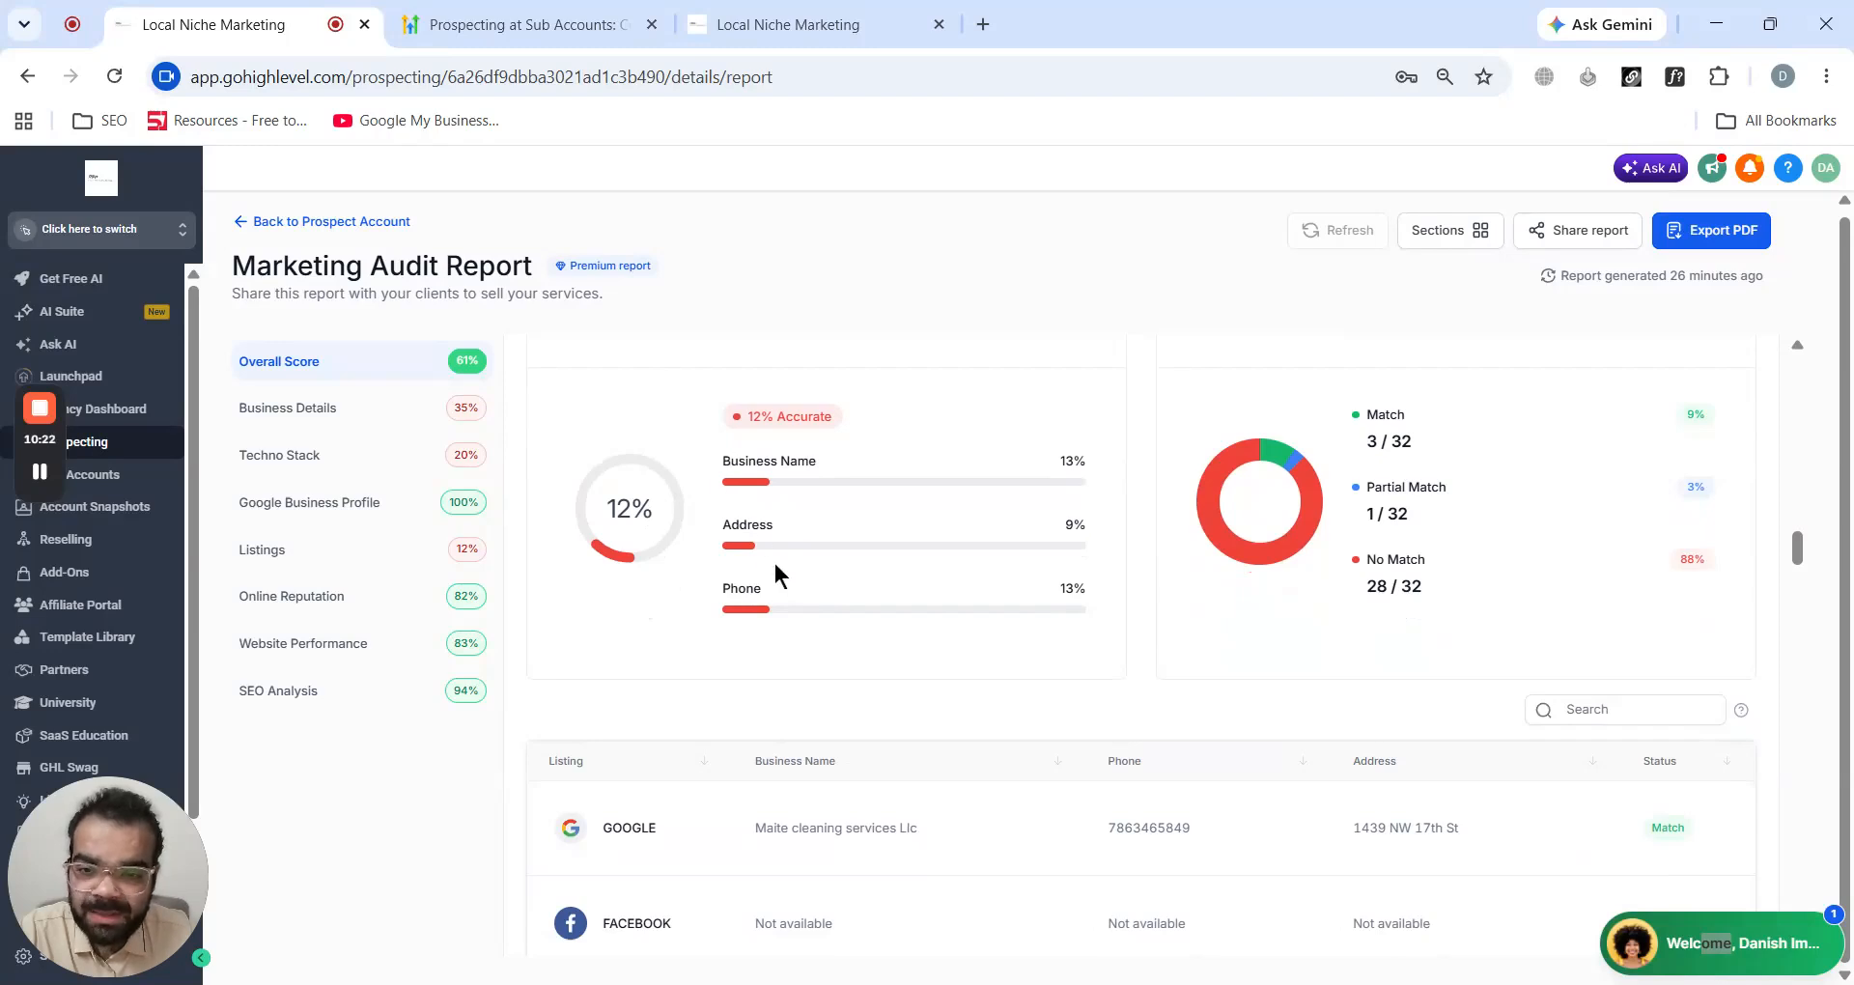
{"action": "scroll", "coordinate": [775, 592], "scroll_direction": "down", "scroll_amount": 3}
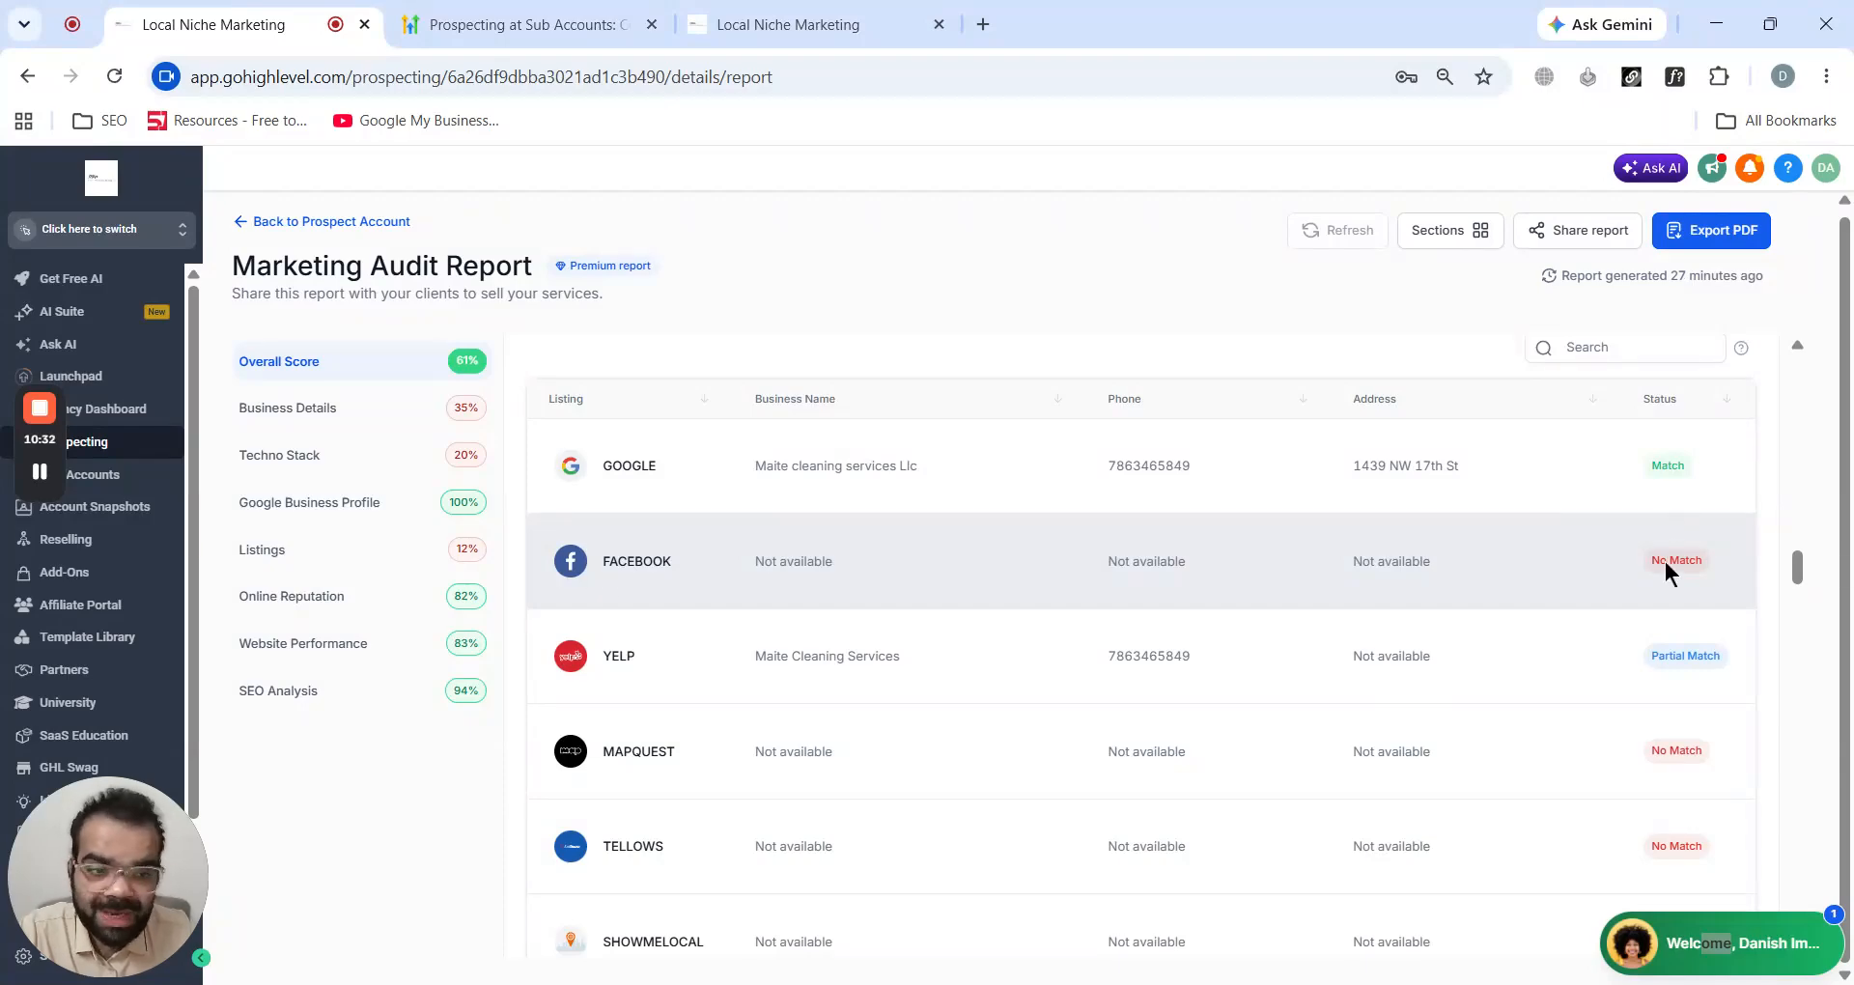
{"action": "scroll", "coordinate": [1490, 626], "scroll_direction": "up", "scroll_amount": 4}
{"action": "scroll", "coordinate": [1490, 626], "scroll_direction": "down", "scroll_amount": 9}
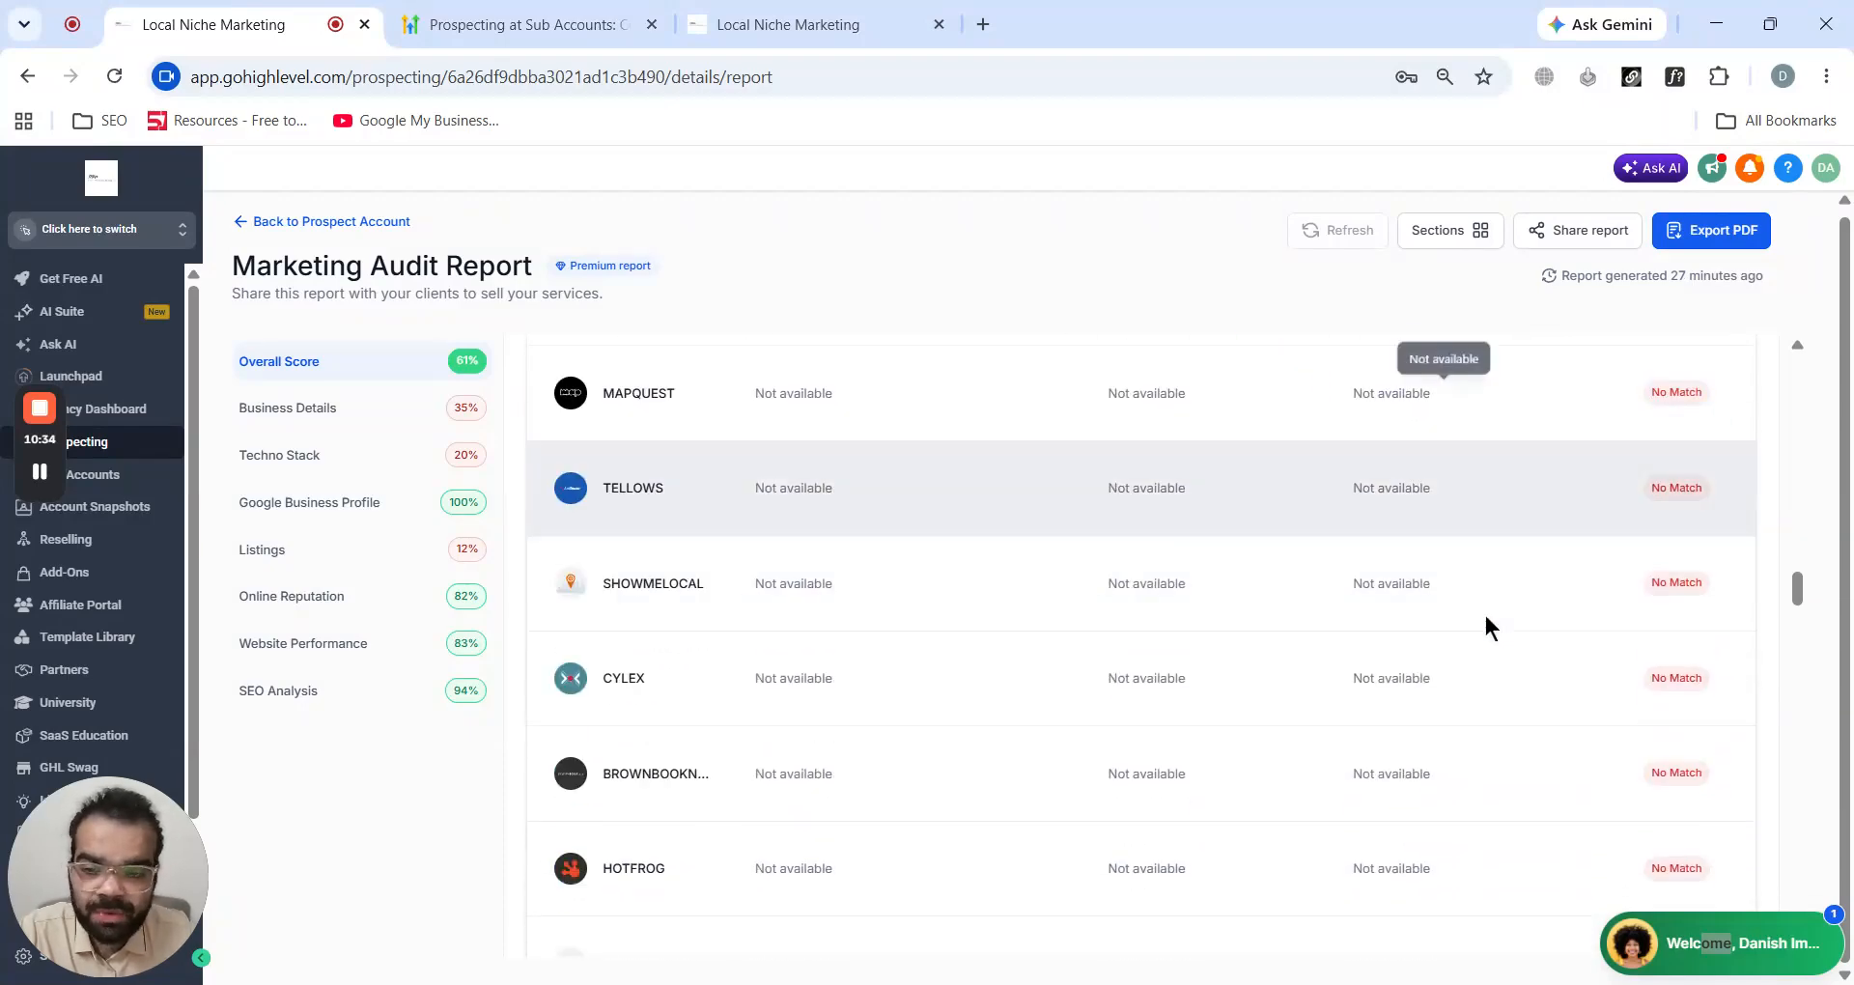
{"action": "scroll", "coordinate": [1490, 626], "scroll_direction": "down", "scroll_amount": 8}
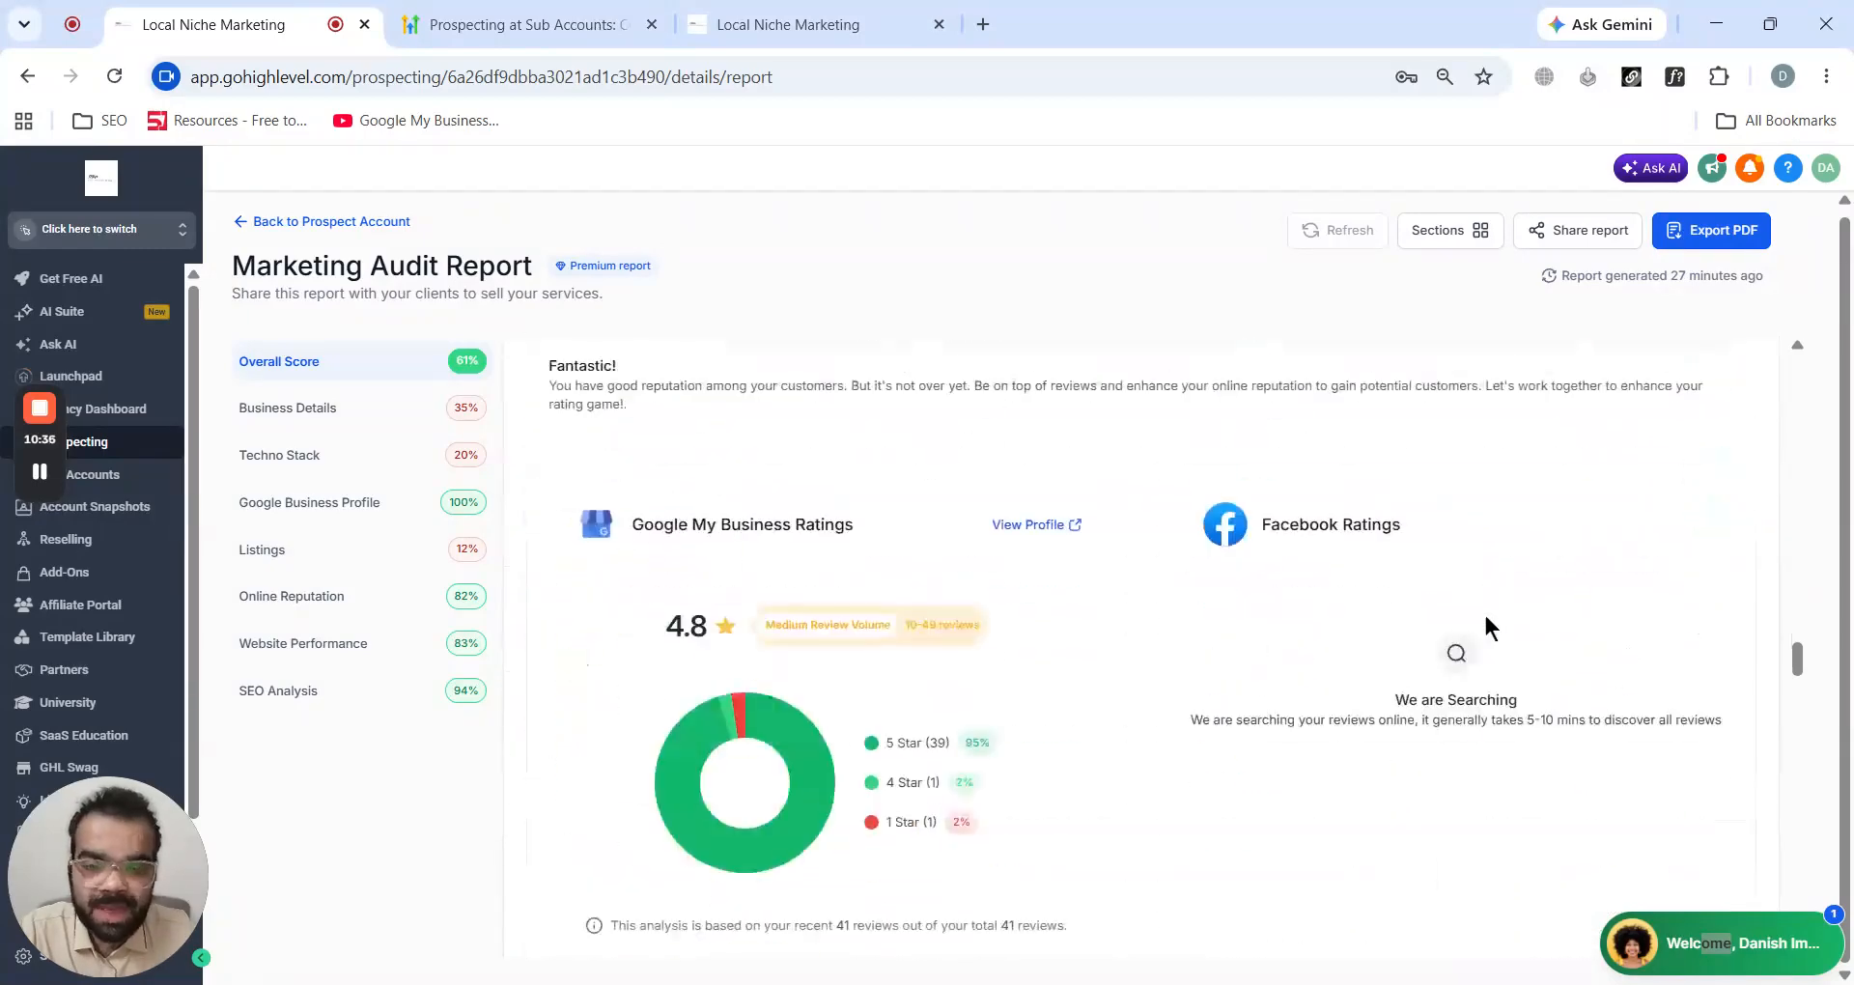
- Scroll through the Online Reputation reviews, Website Performance page health and SEO Analysis local heatmap sections of the report
{"action": "scroll", "coordinate": [1490, 626], "scroll_direction": "up", "scroll_amount": 4}
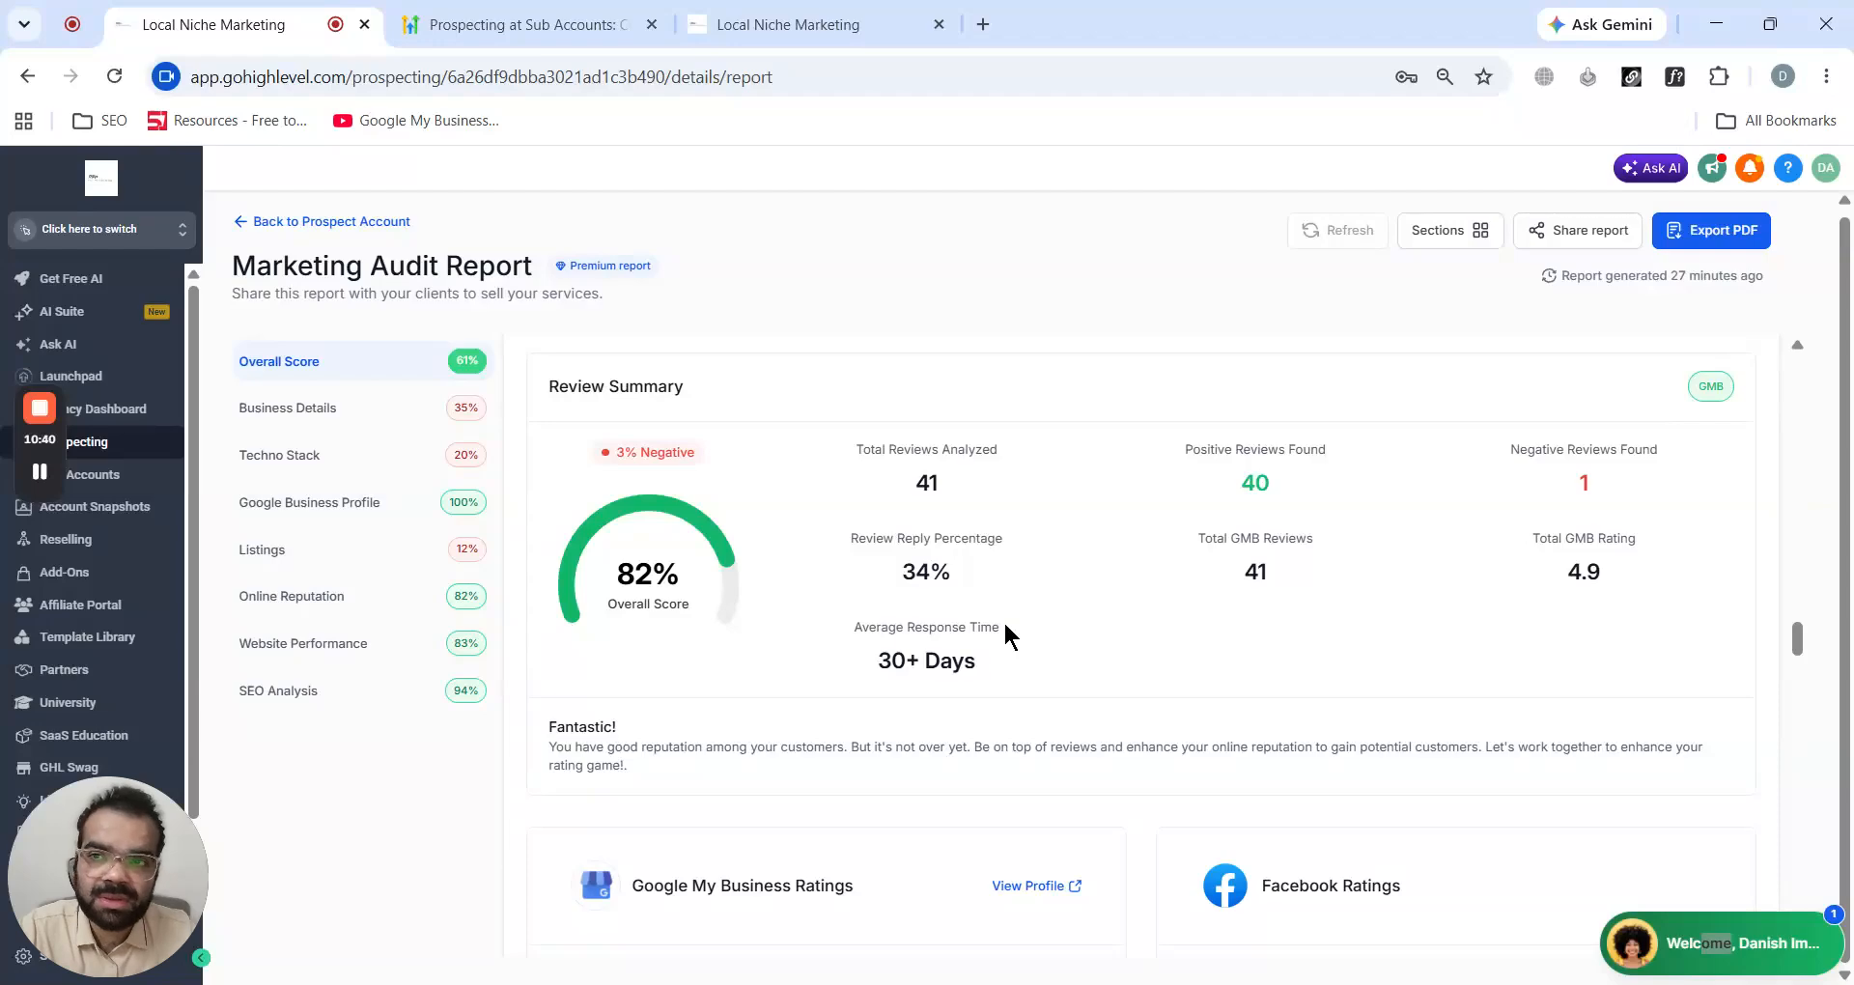
{"action": "scroll", "coordinate": [1006, 635], "scroll_direction": "down", "scroll_amount": 3}
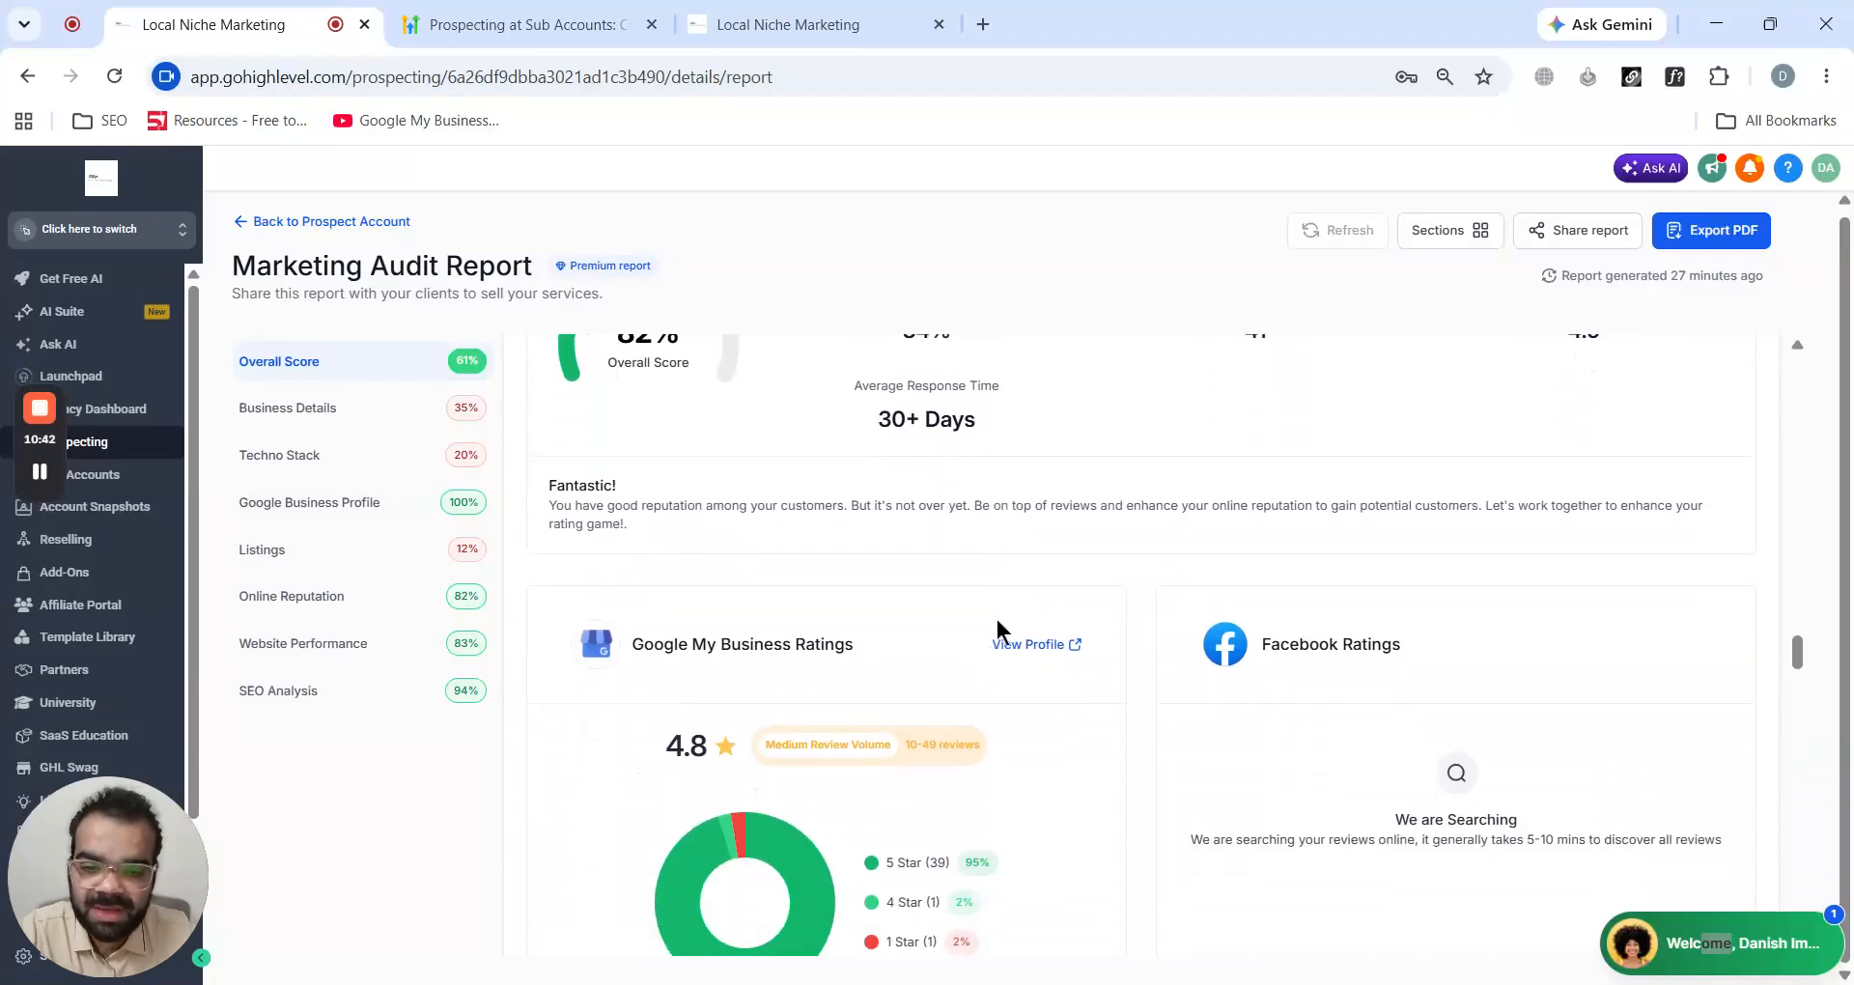
{"action": "scroll", "coordinate": [1000, 632], "scroll_direction": "down", "scroll_amount": 10}
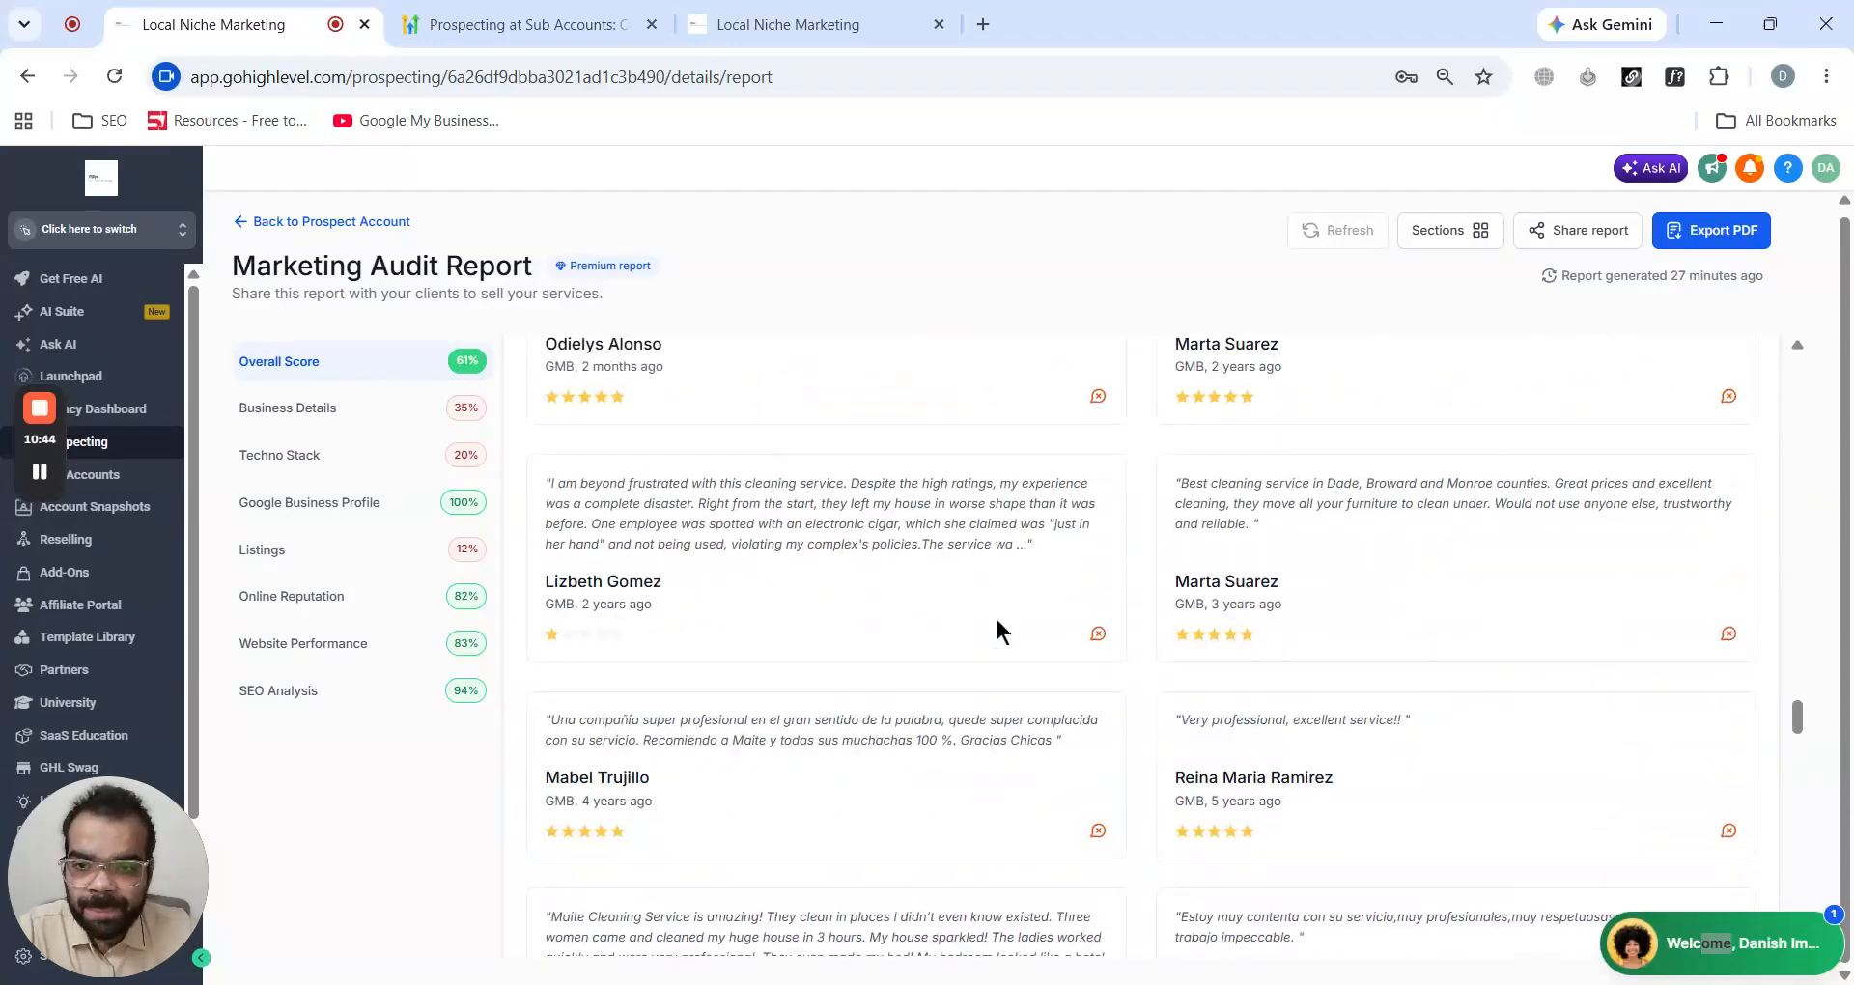
{"action": "scroll", "coordinate": [999, 632], "scroll_direction": "up", "scroll_amount": 5}
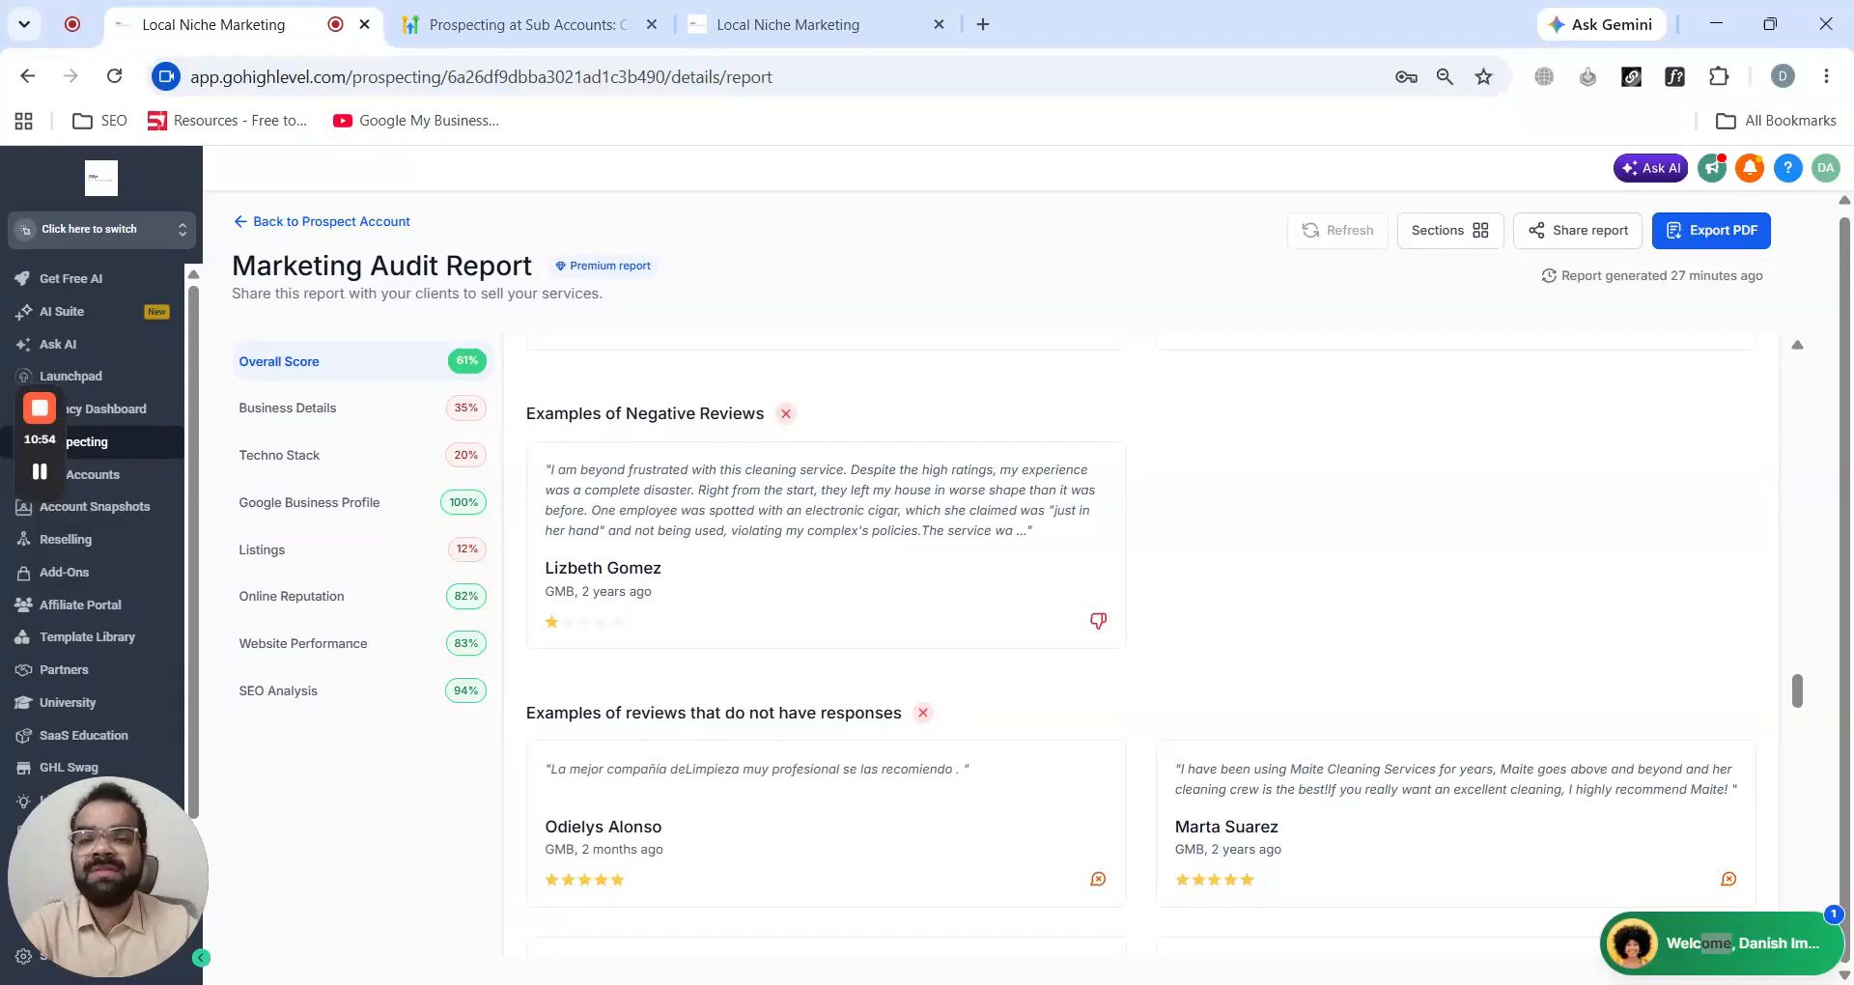
{"action": "scroll", "coordinate": [1140, 647], "scroll_direction": "down", "scroll_amount": 10}
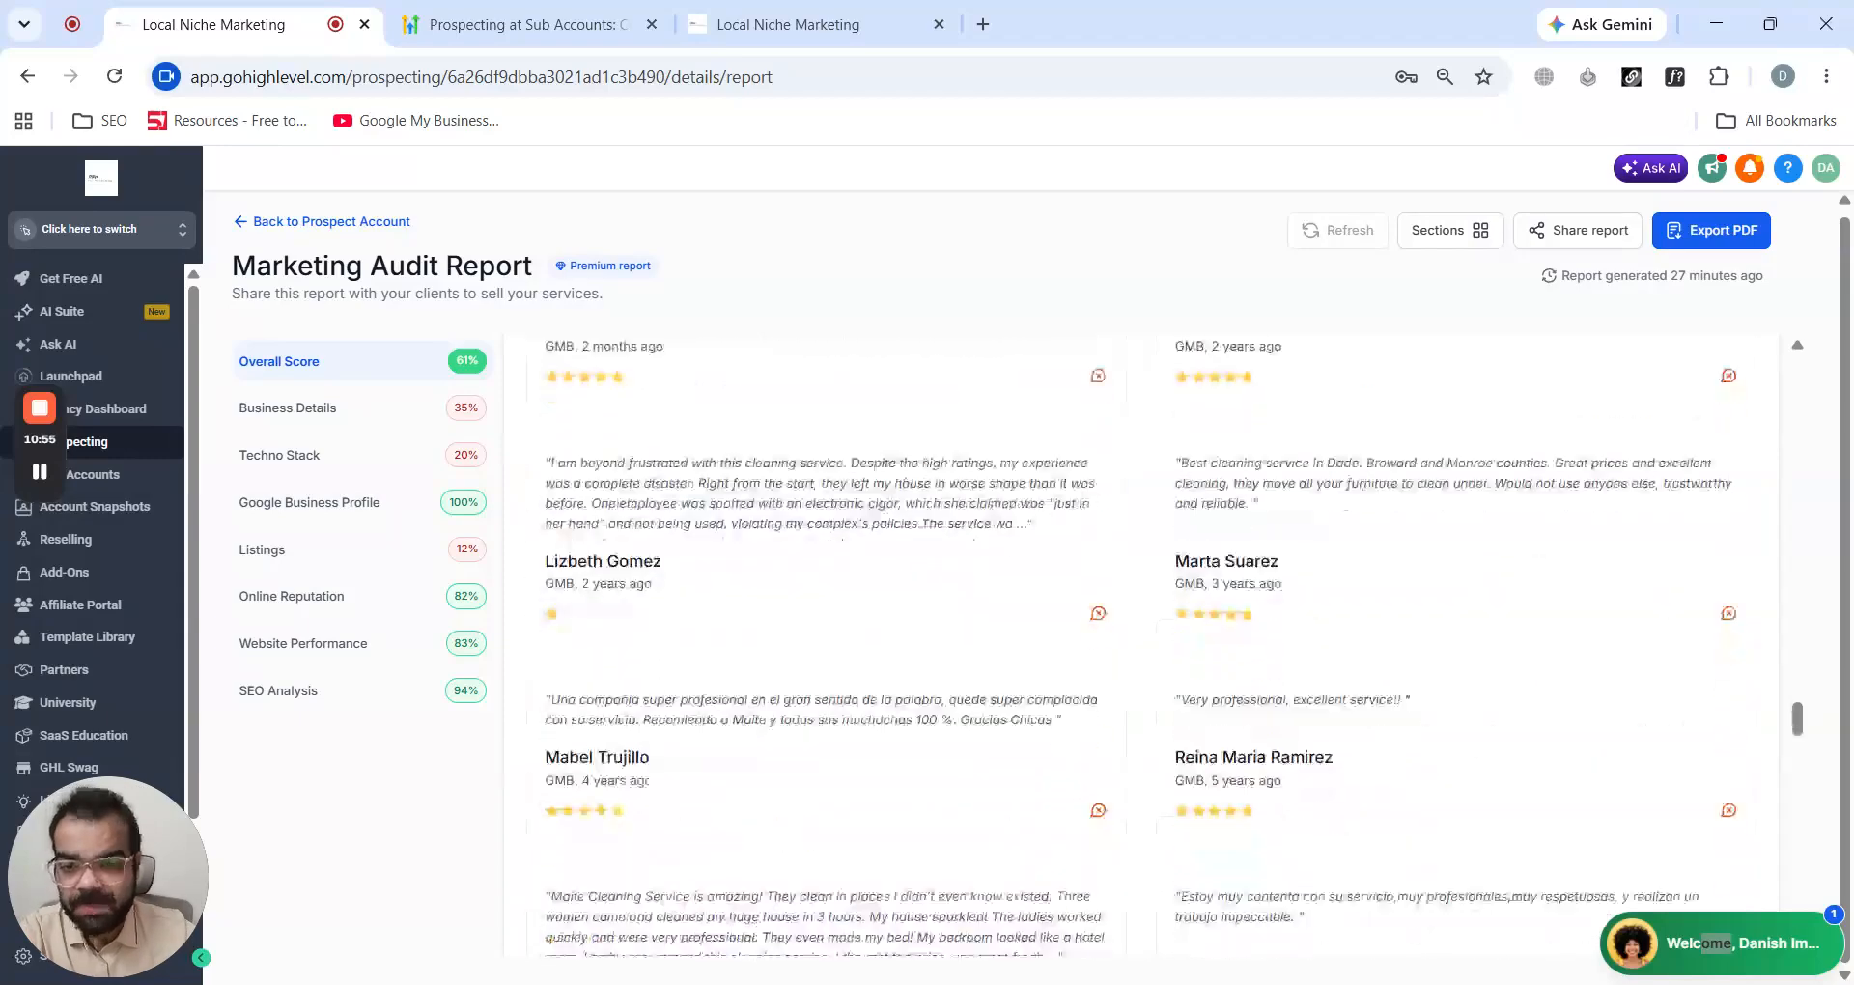
{"action": "scroll", "coordinate": [770, 466], "scroll_direction": "down", "scroll_amount": 15}
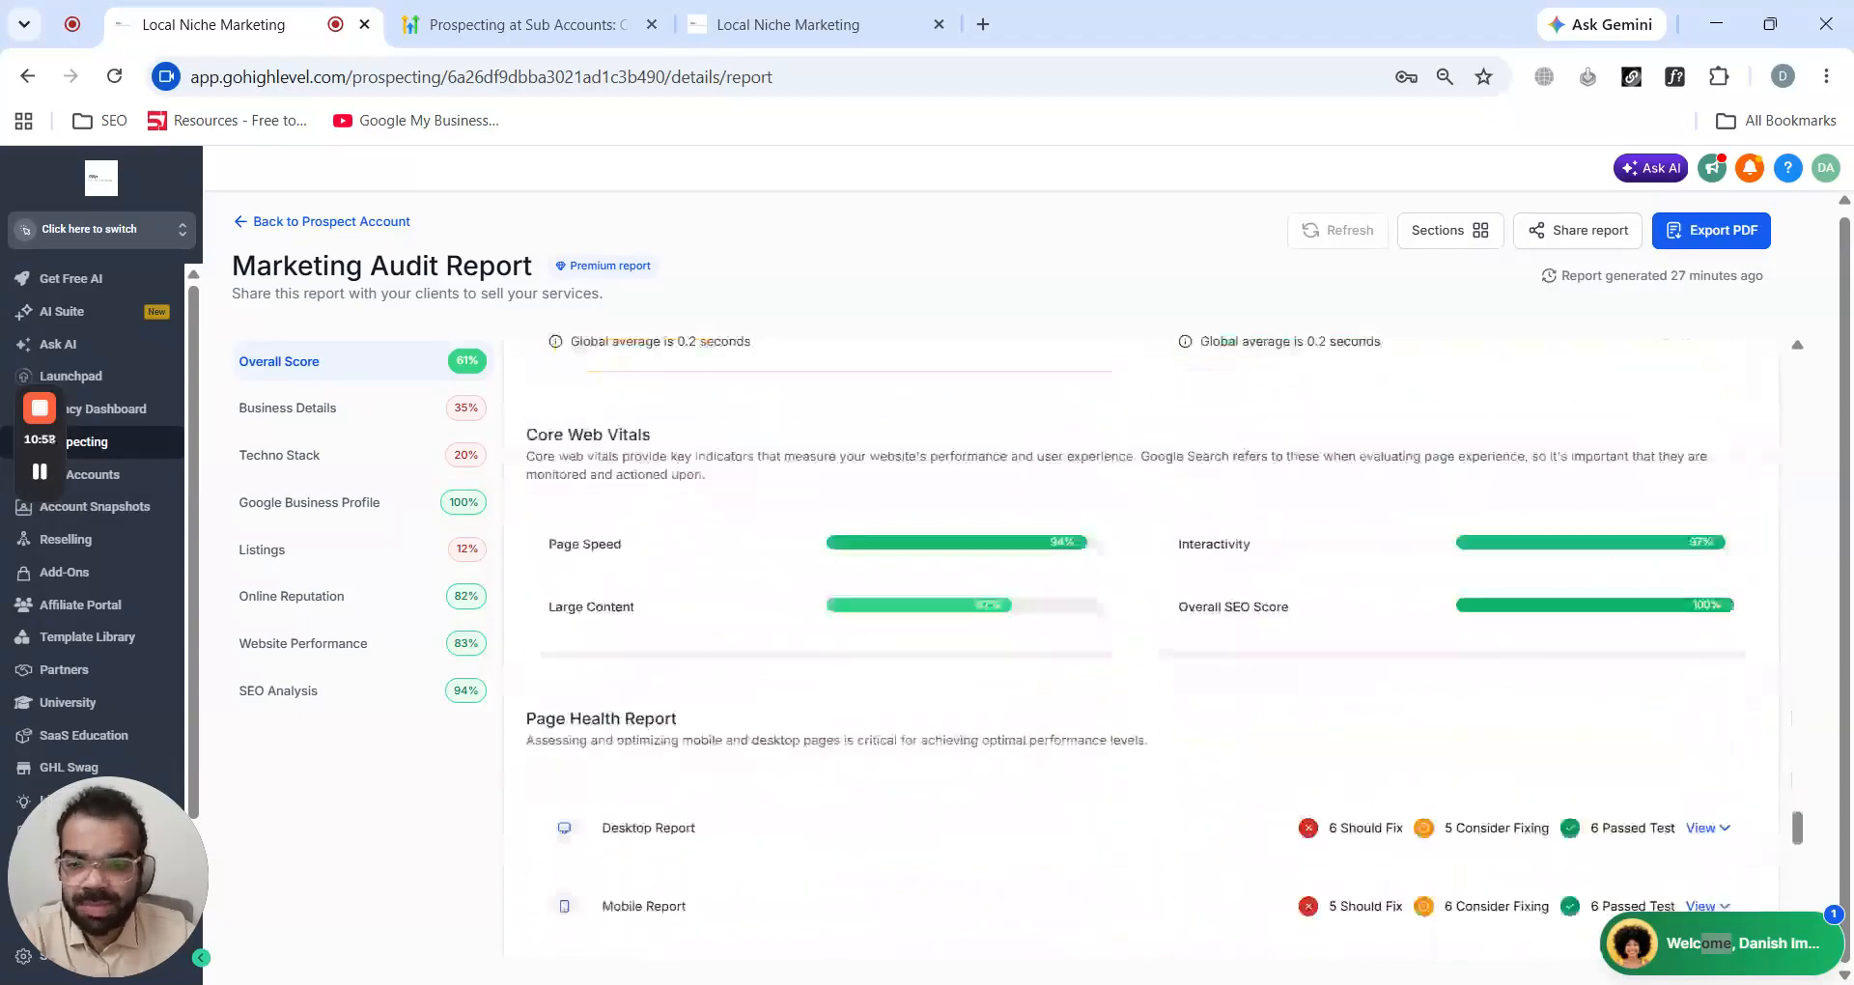
{"action": "scroll", "coordinate": [758, 487], "scroll_direction": "down", "scroll_amount": 4}
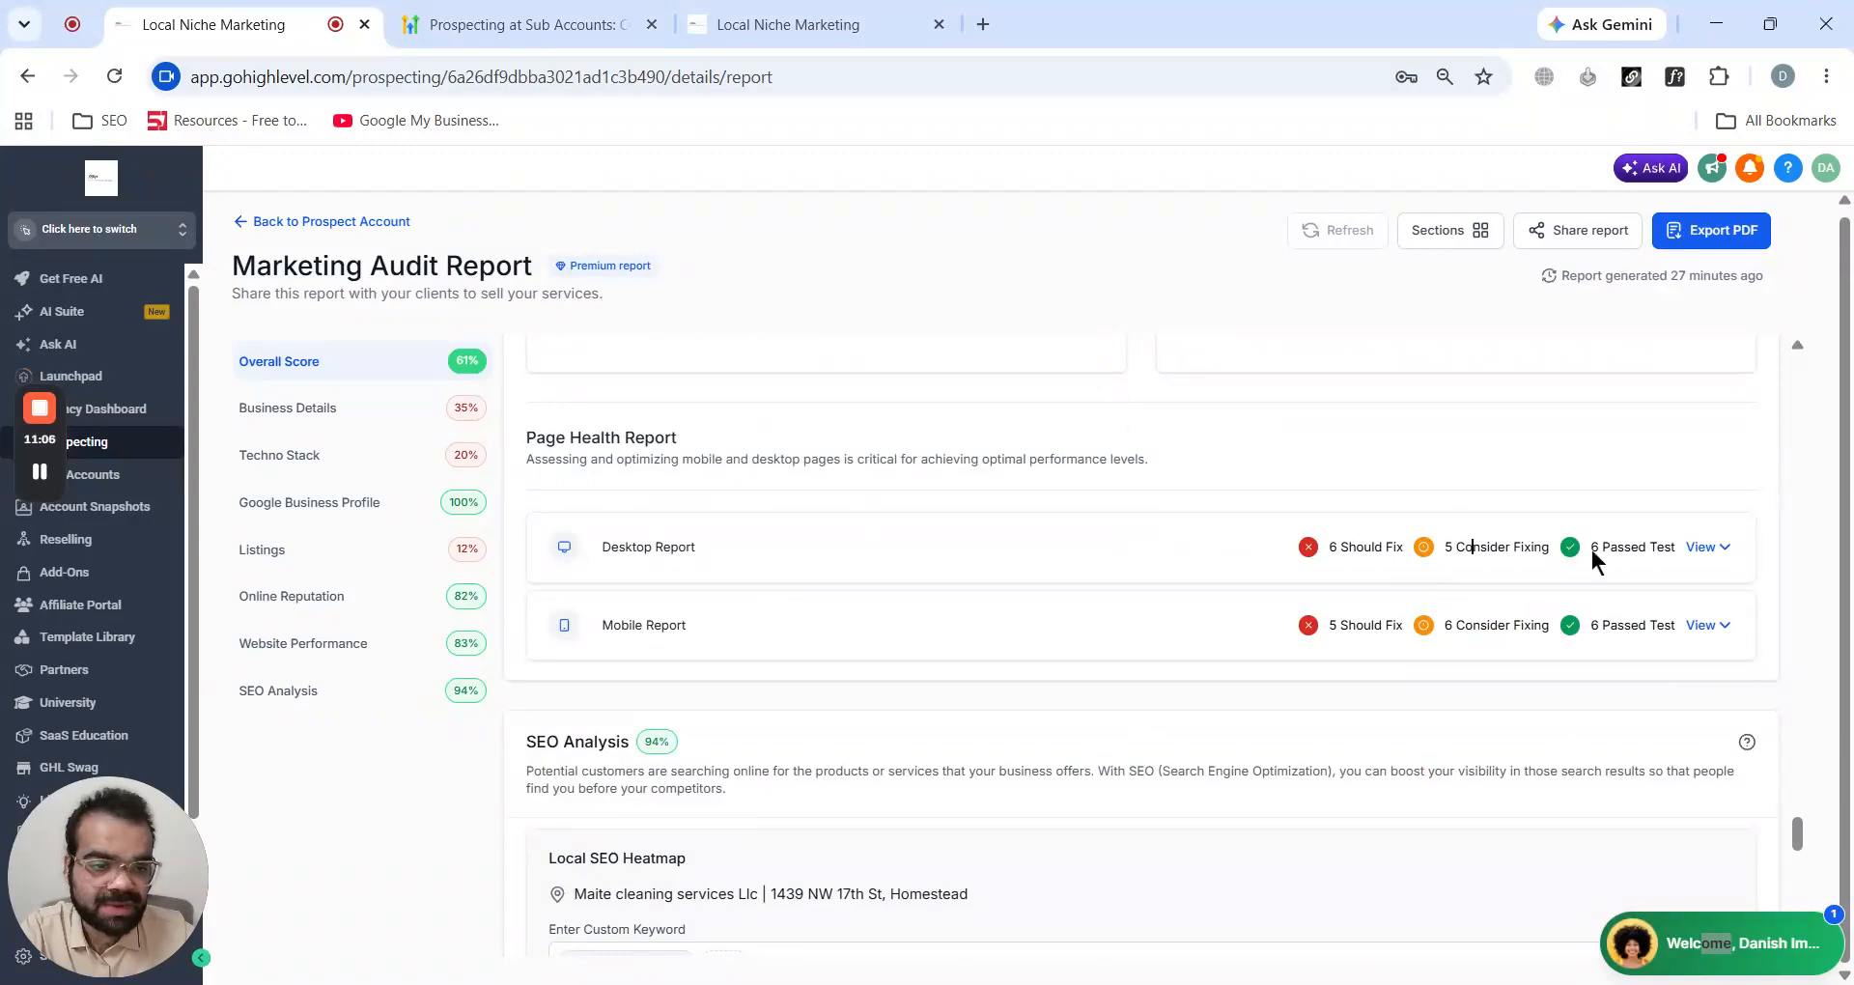
{"action": "scroll", "coordinate": [1088, 517], "scroll_direction": "down", "scroll_amount": 6}
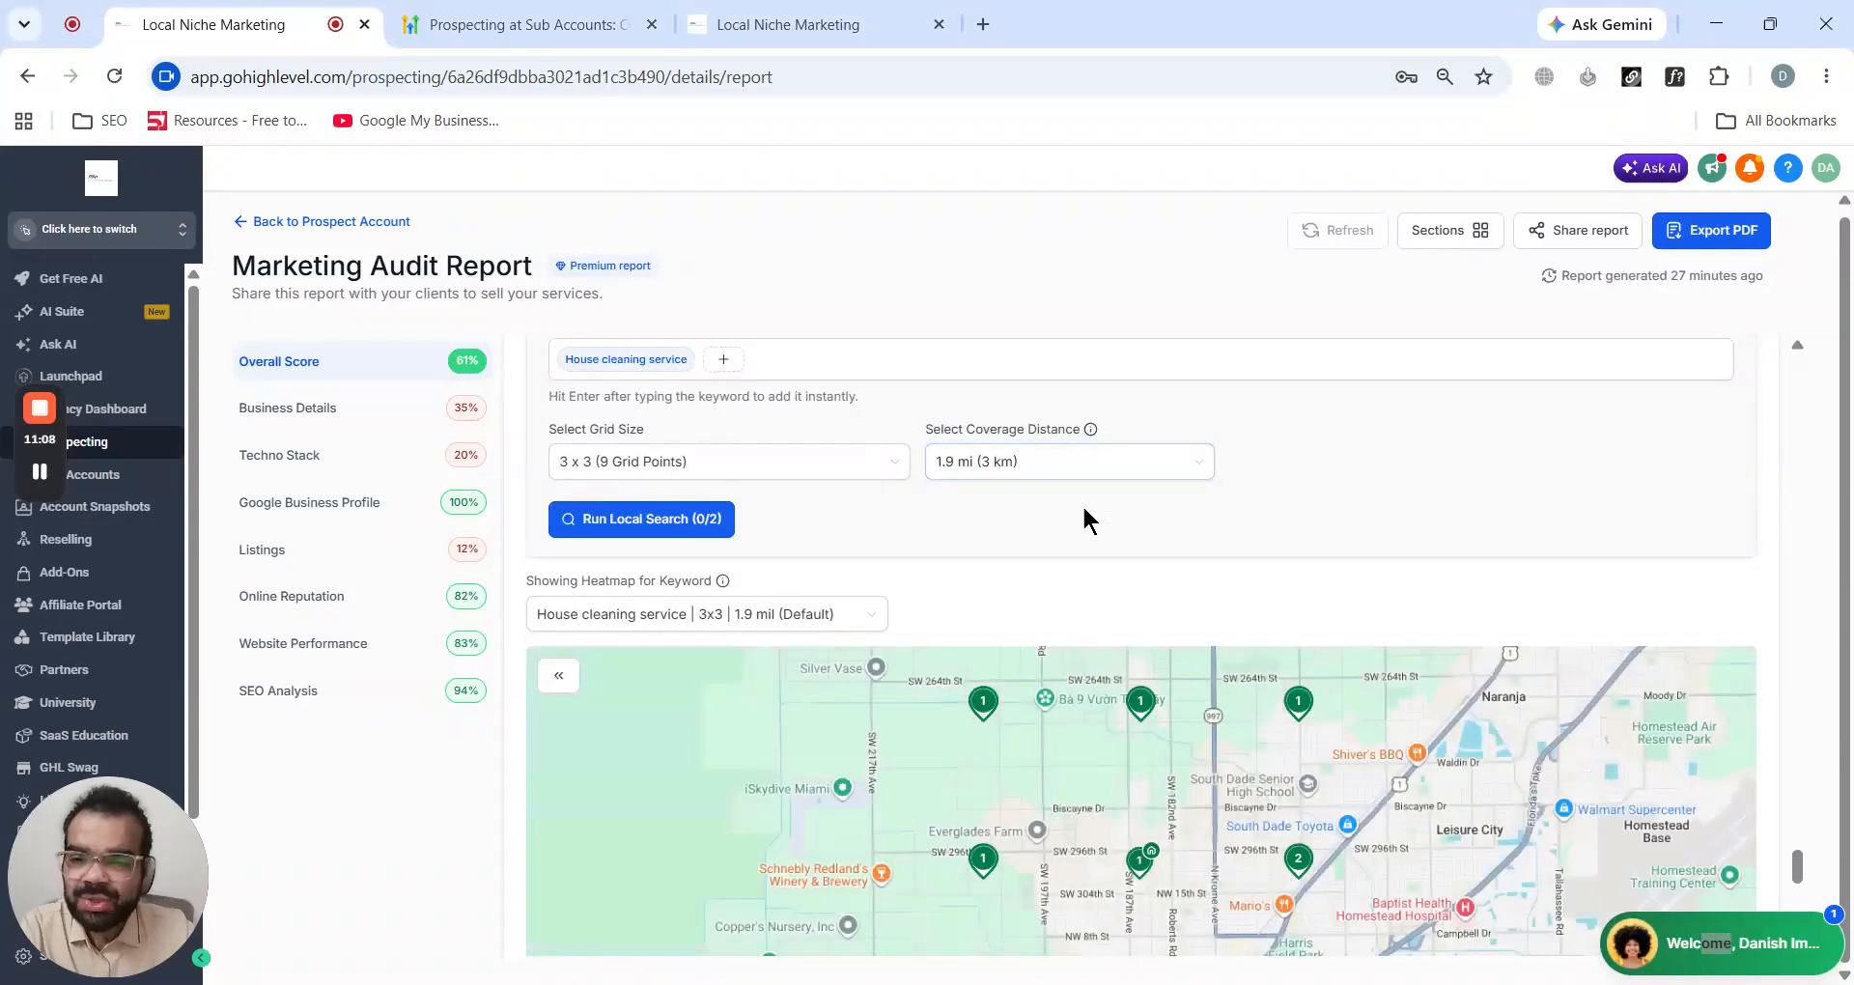
{"action": "scroll", "coordinate": [1088, 518], "scroll_direction": "down", "scroll_amount": 10}
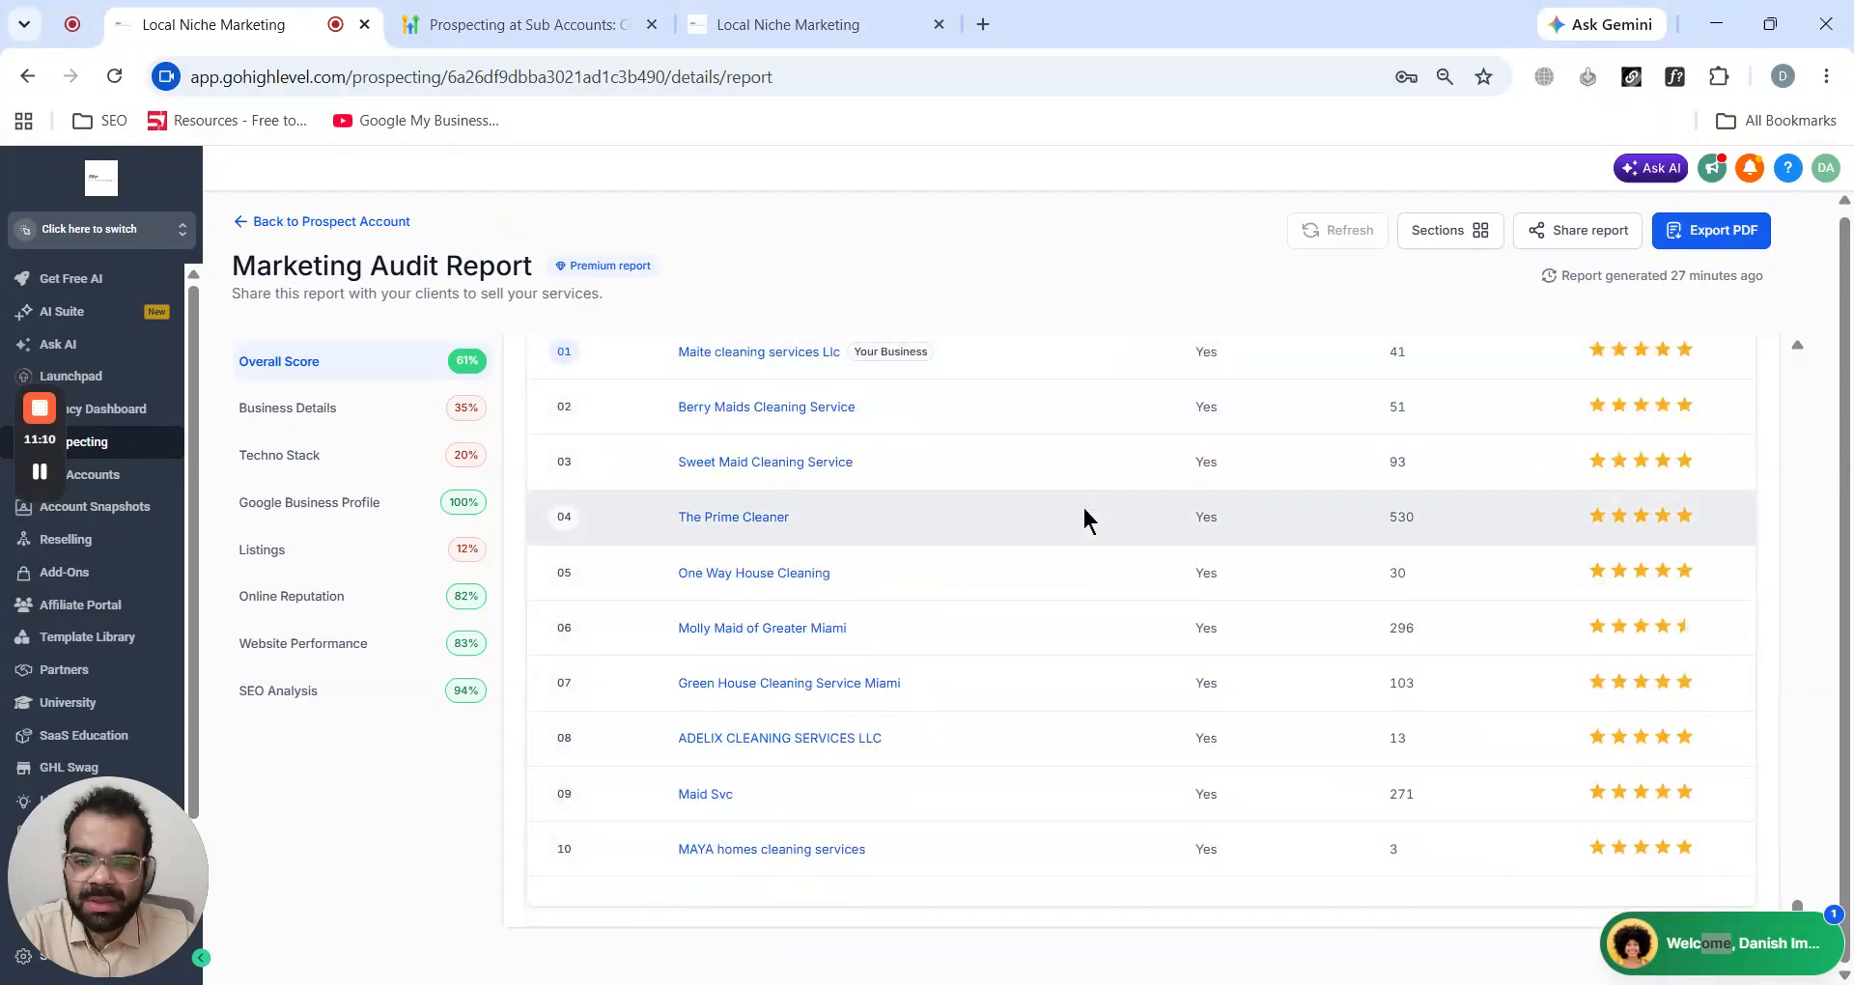
{"action": "scroll", "coordinate": [994, 739], "scroll_direction": "up", "scroll_amount": 20}
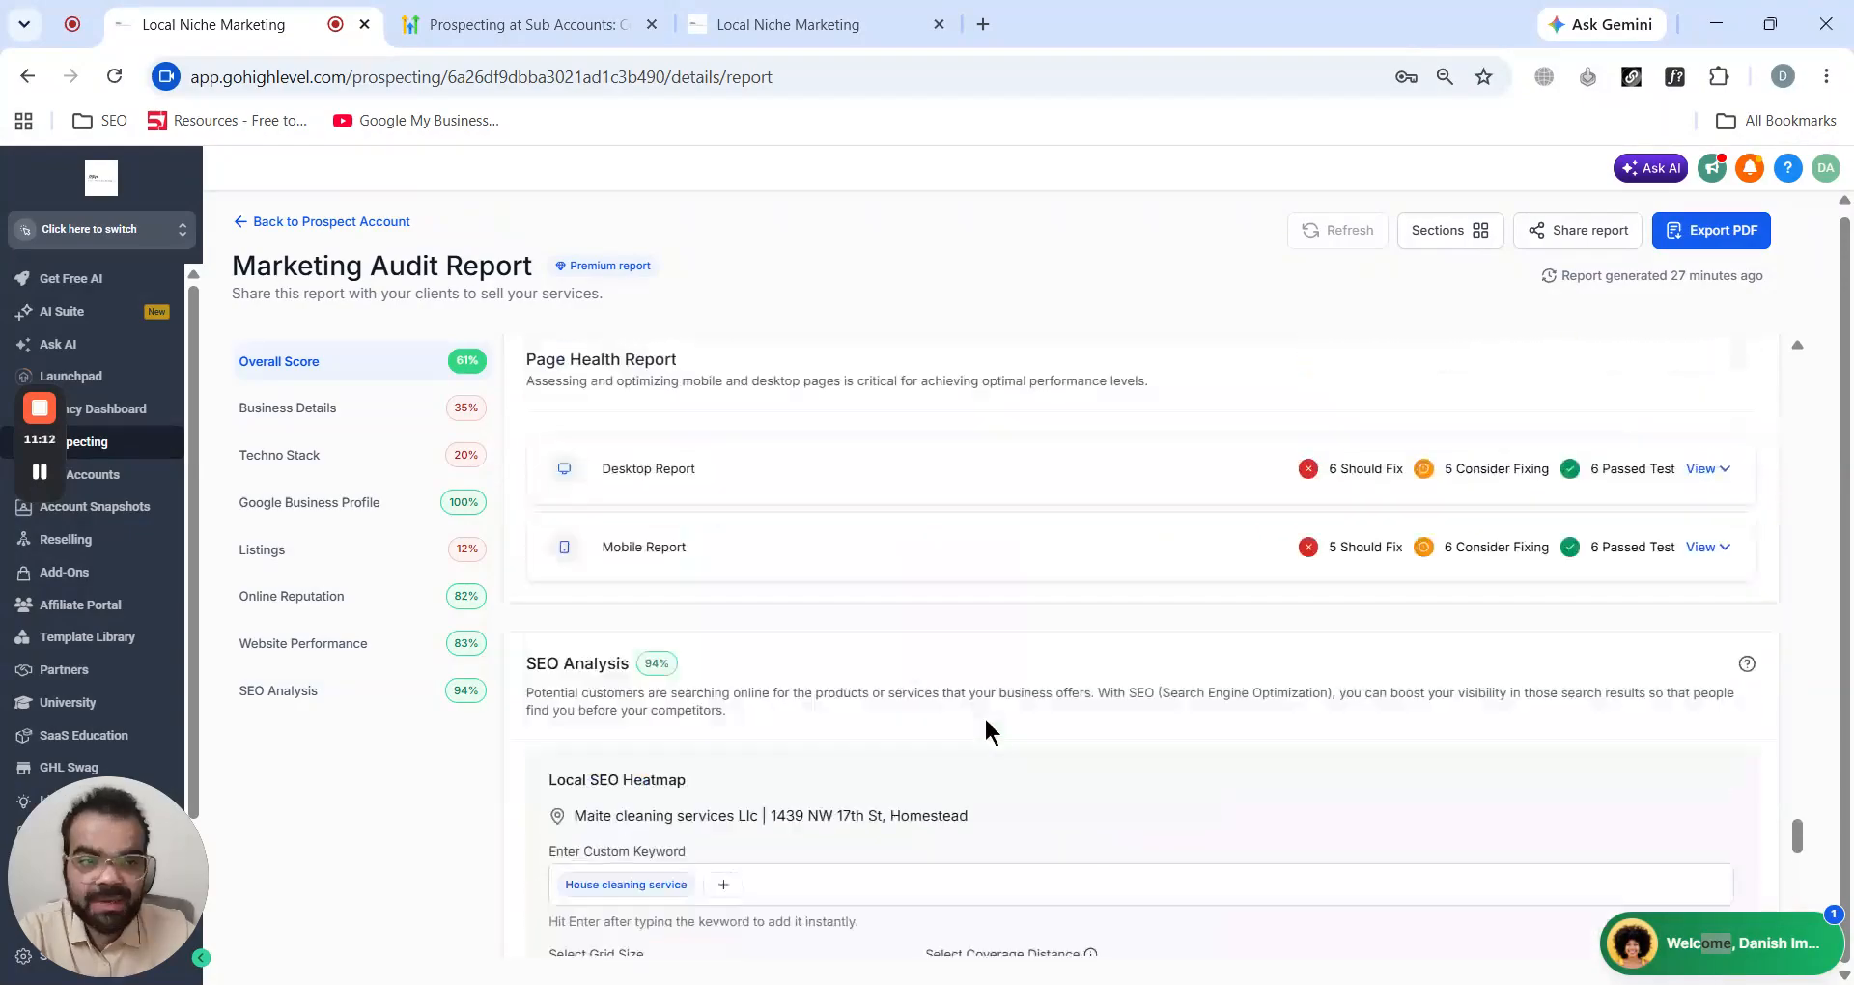
{"action": "scroll", "coordinate": [986, 732], "scroll_direction": "up", "scroll_amount": 10}
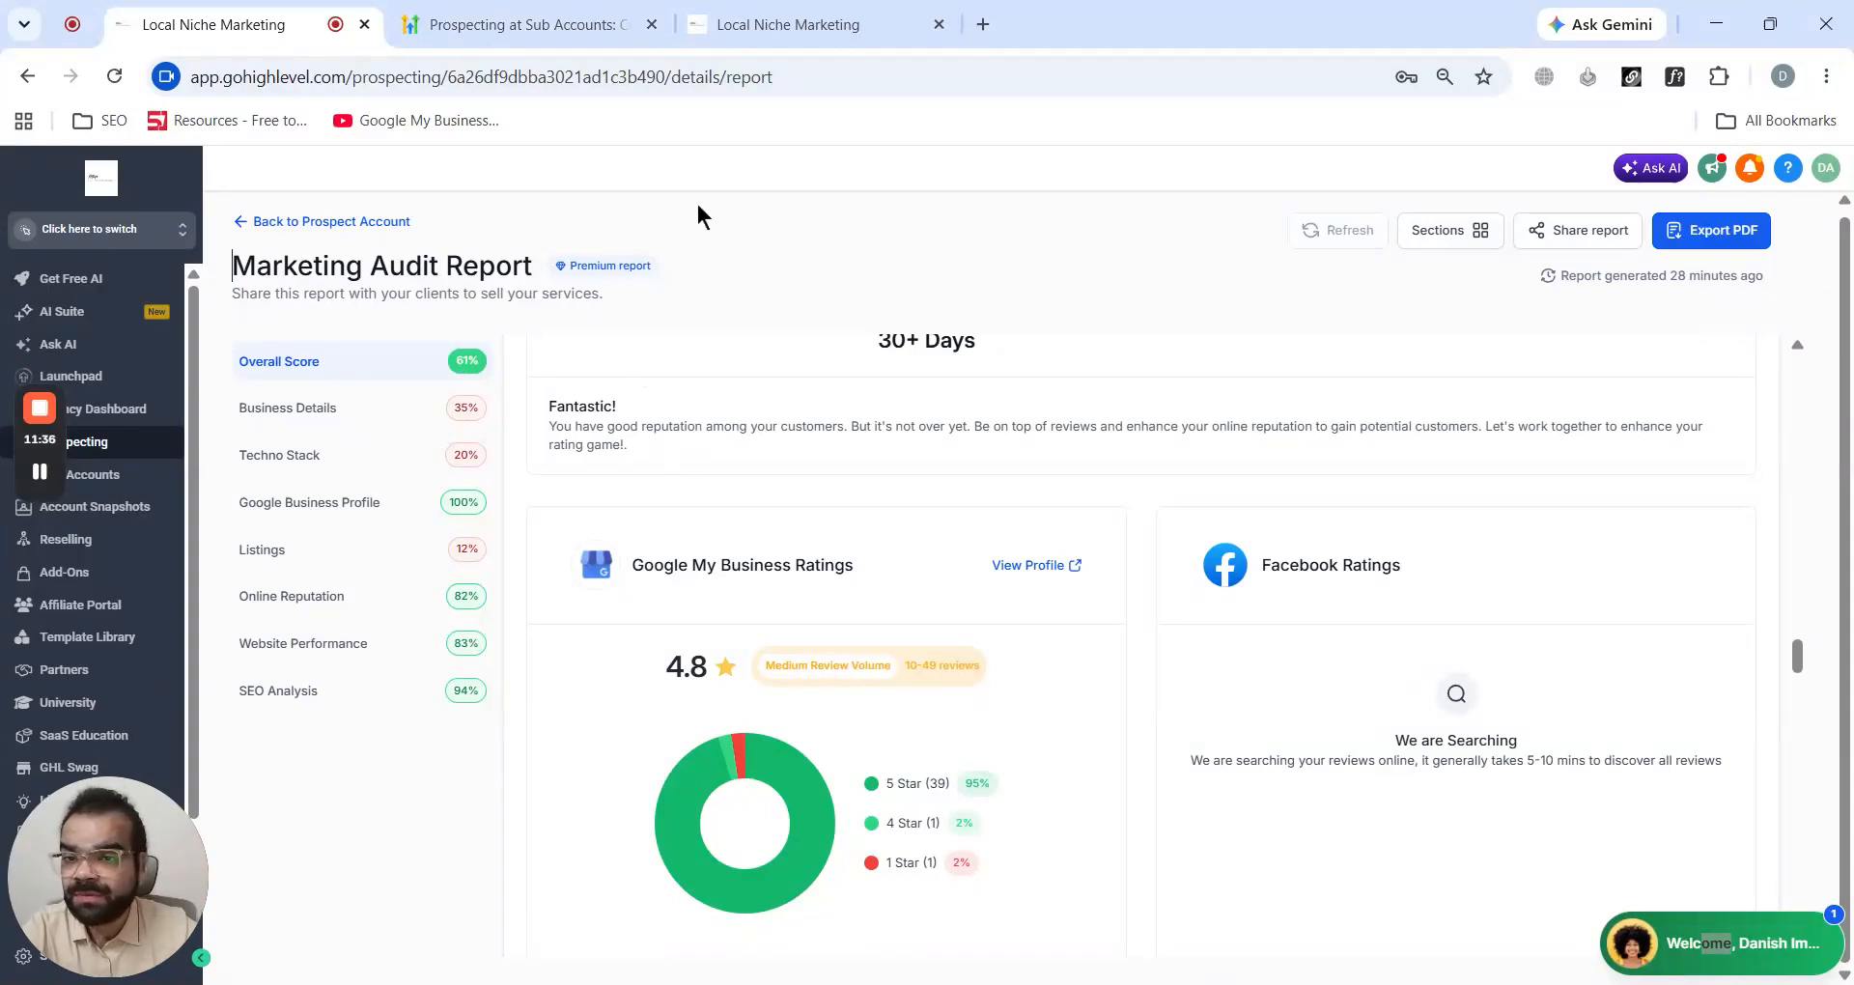
{"action": "left_click", "coordinate": [282, 224]}
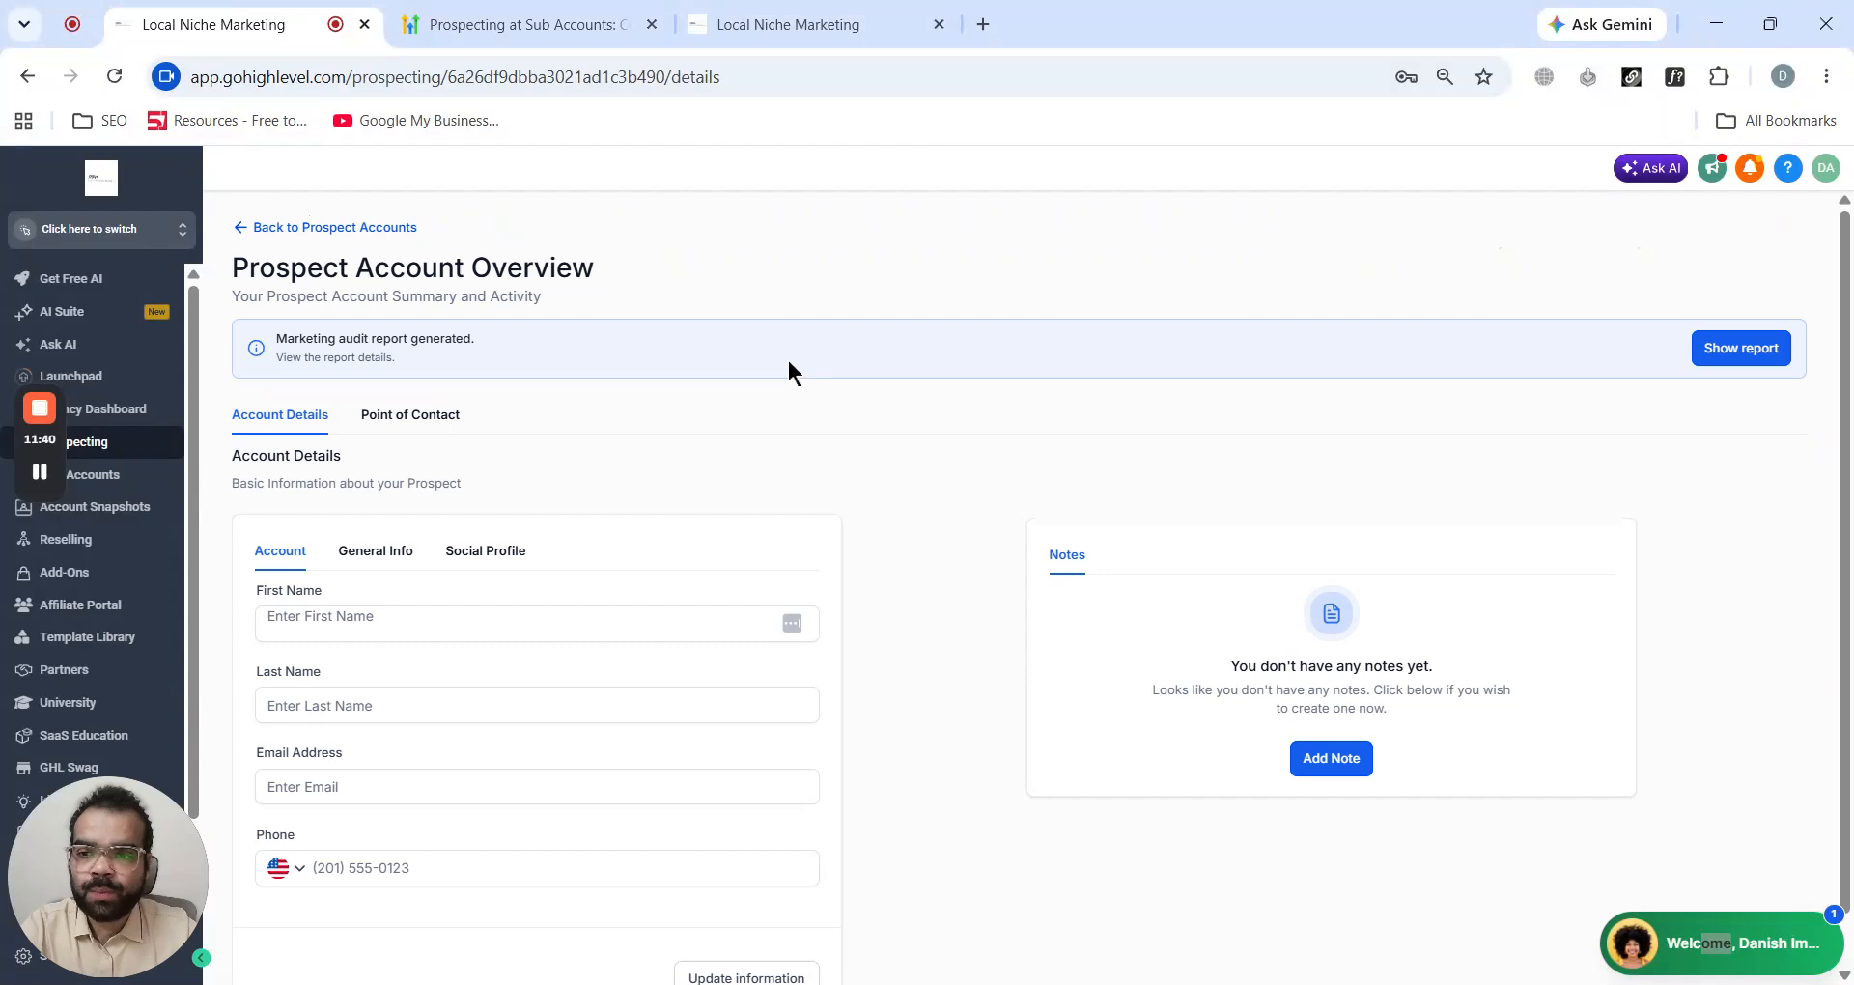
{"action": "left_click", "coordinate": [254, 230]}
{"action": "scroll", "coordinate": [649, 629], "scroll_direction": "down", "scroll_amount": 1}
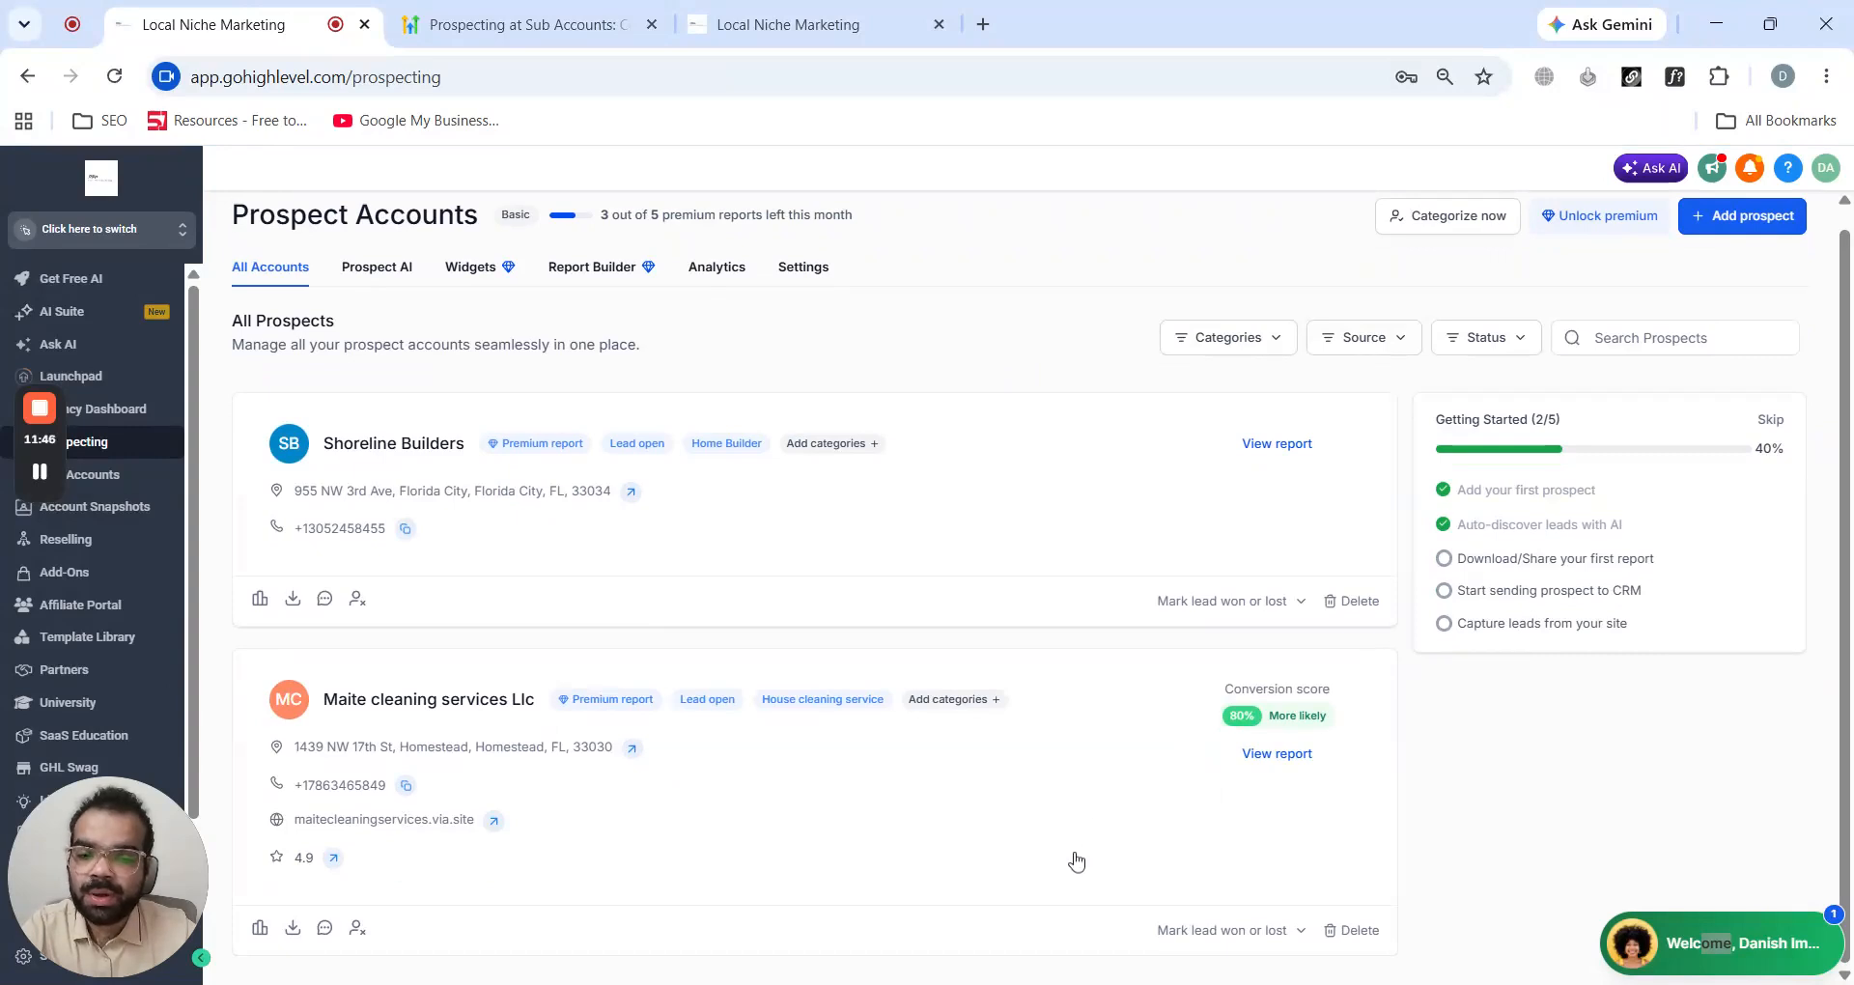
{"action": "left_click", "coordinate": [1005, 813]}
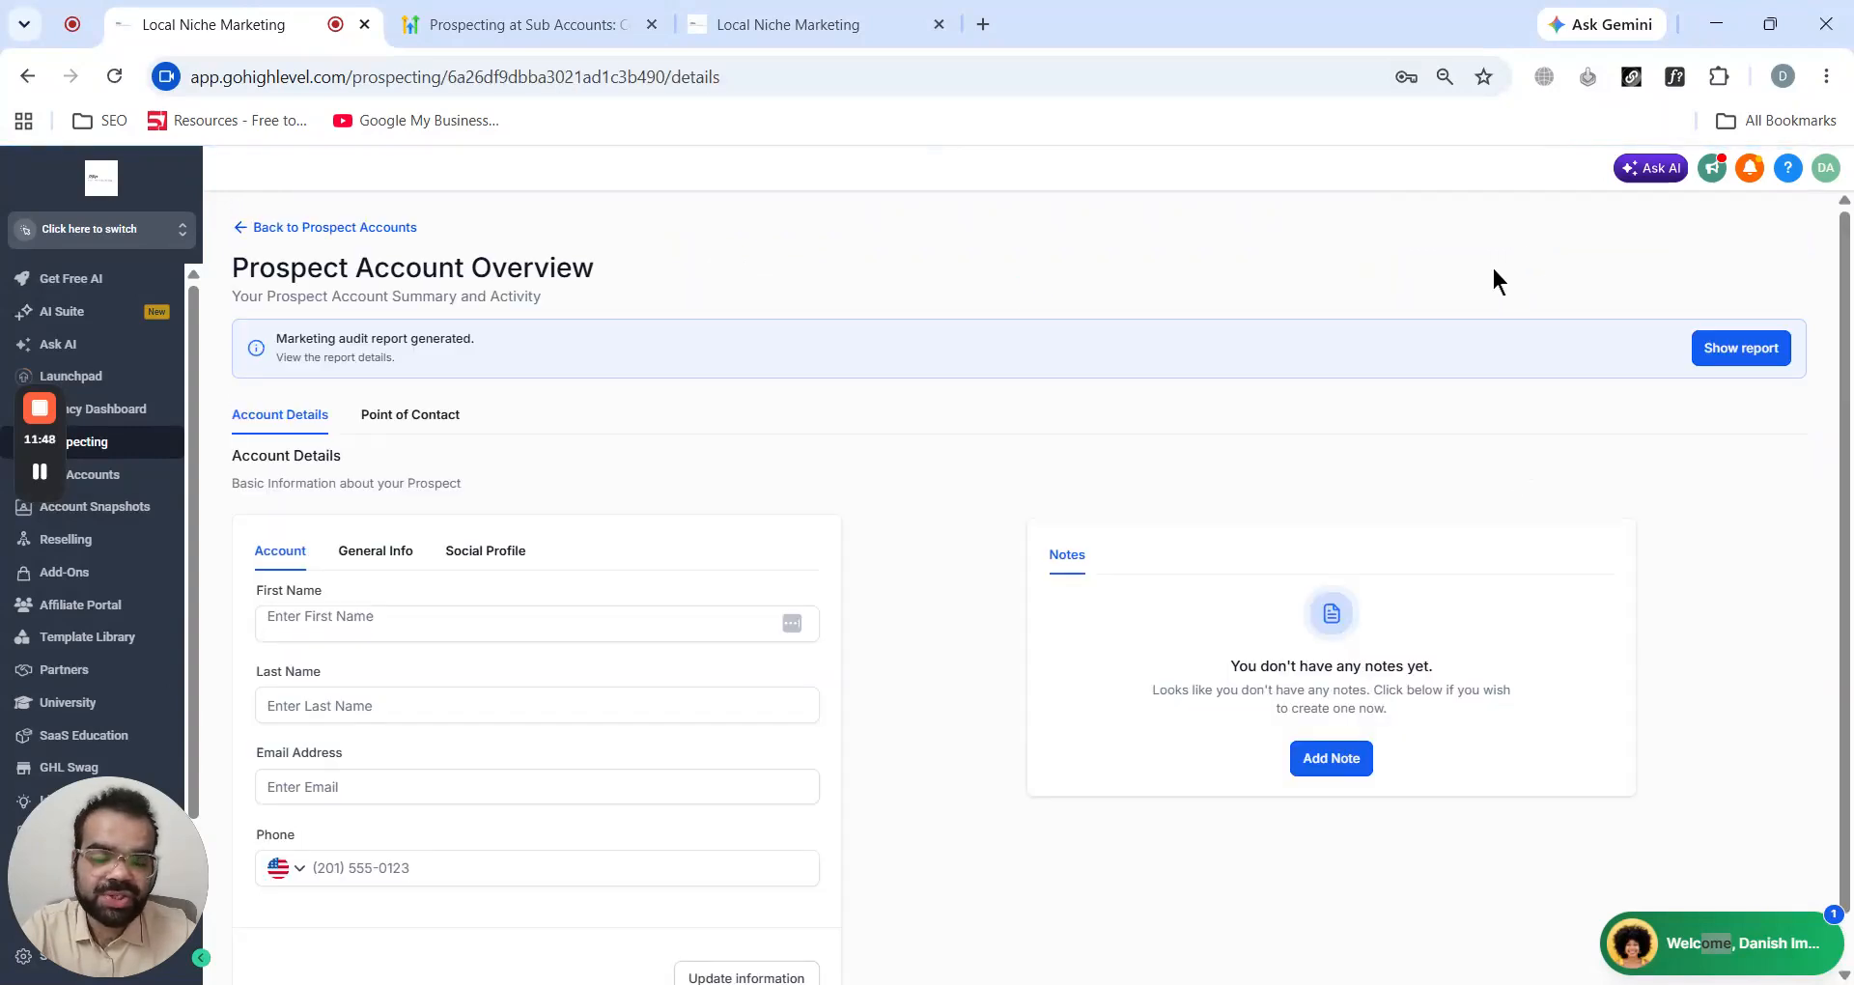
{"action": "left_click", "coordinate": [446, 416]}
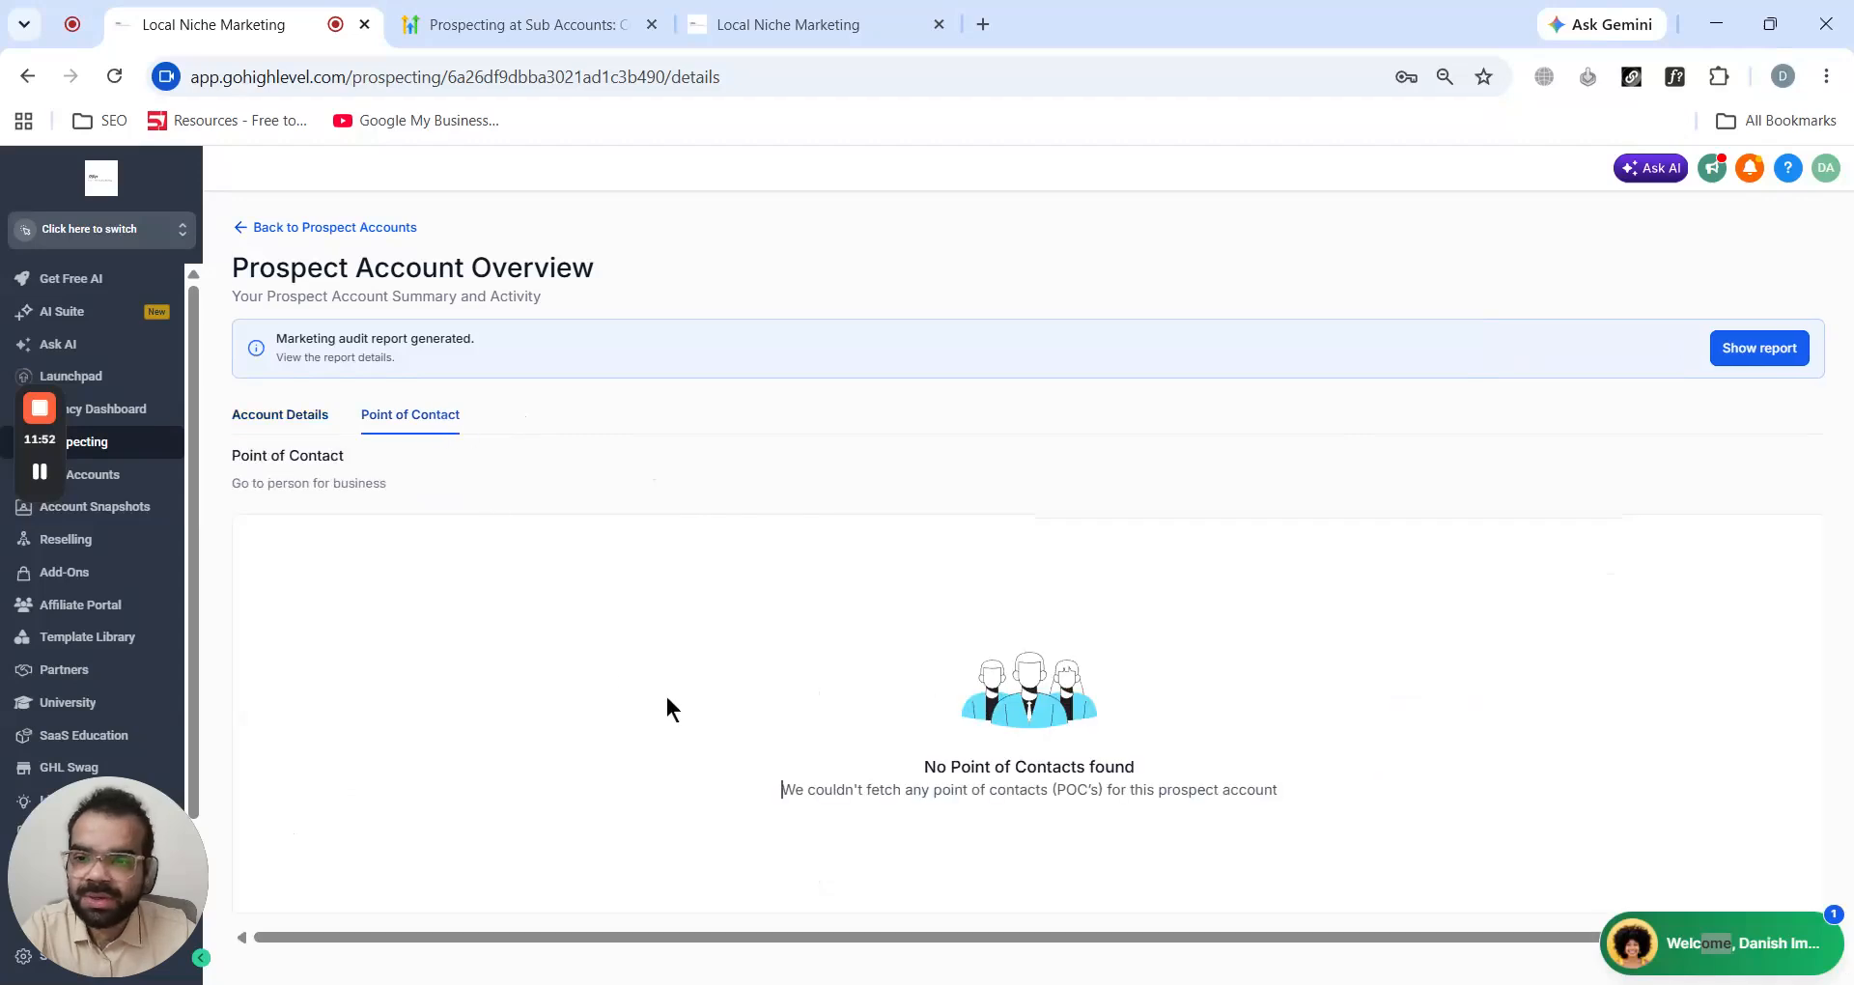
- Open the account's marketing audit report and copy its English share link
{"action": "left_click", "coordinate": [1763, 352]}
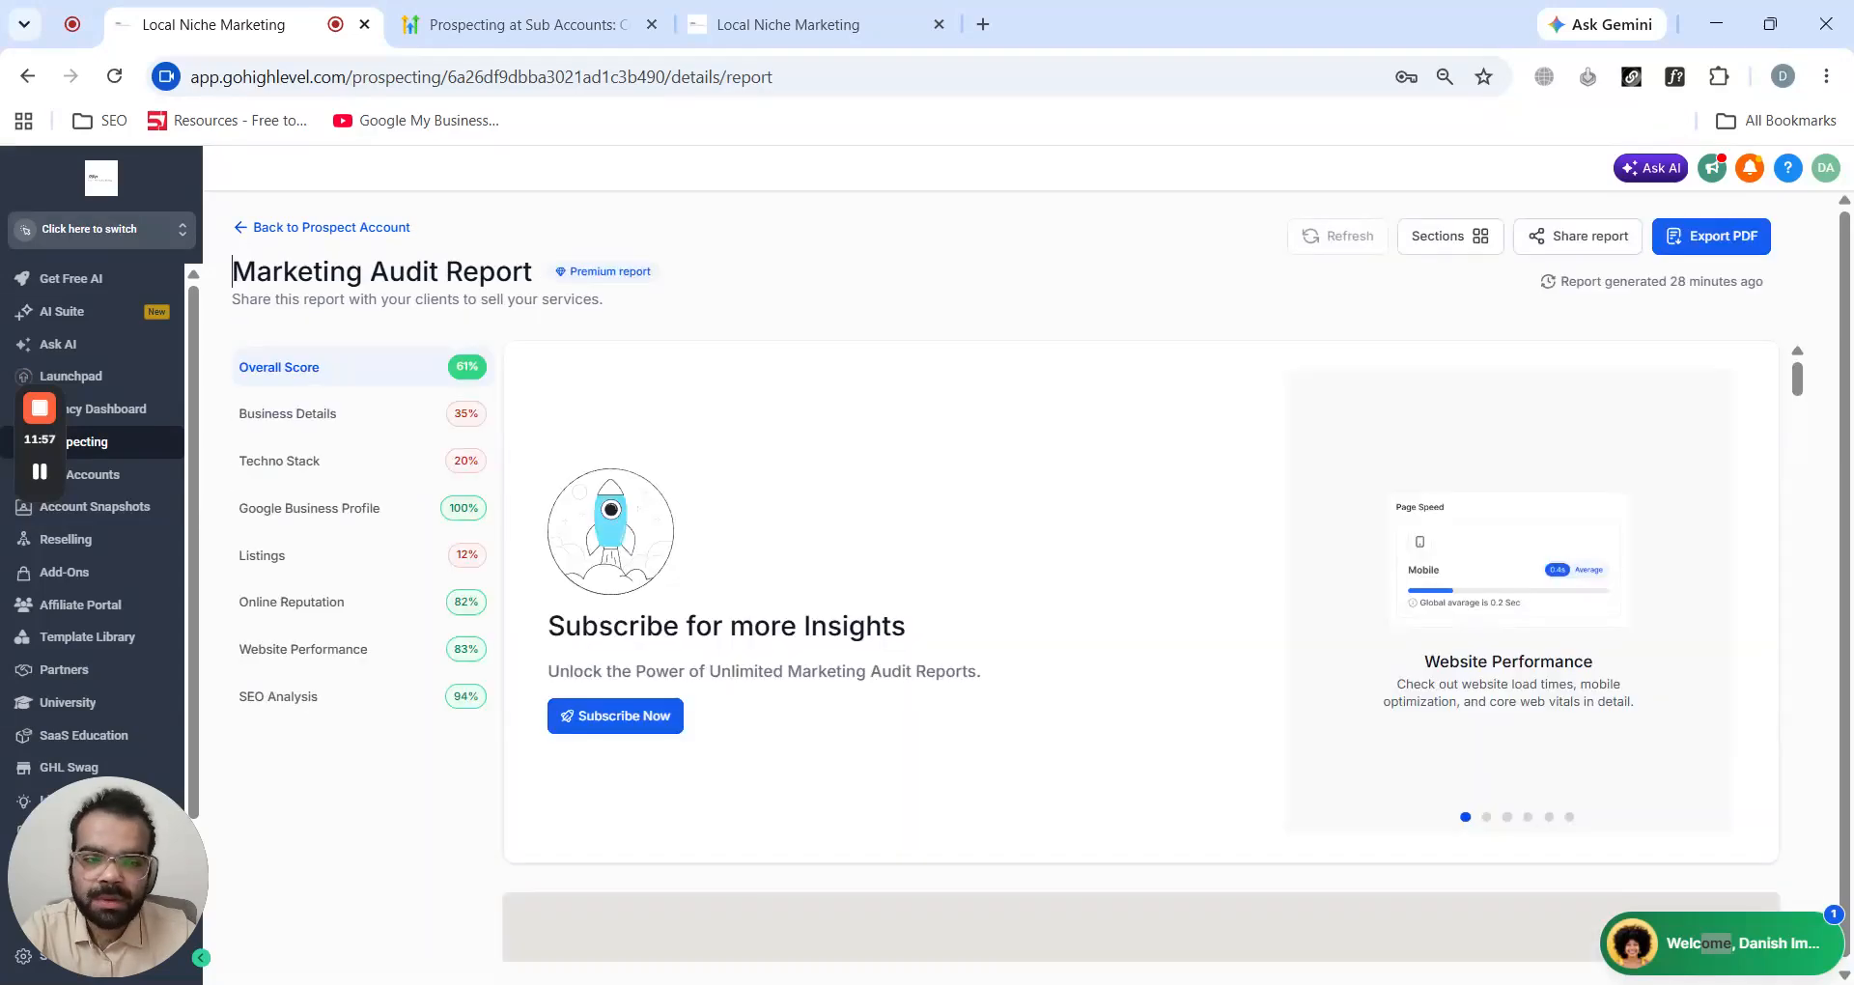
{"action": "left_click", "coordinate": [1572, 243]}
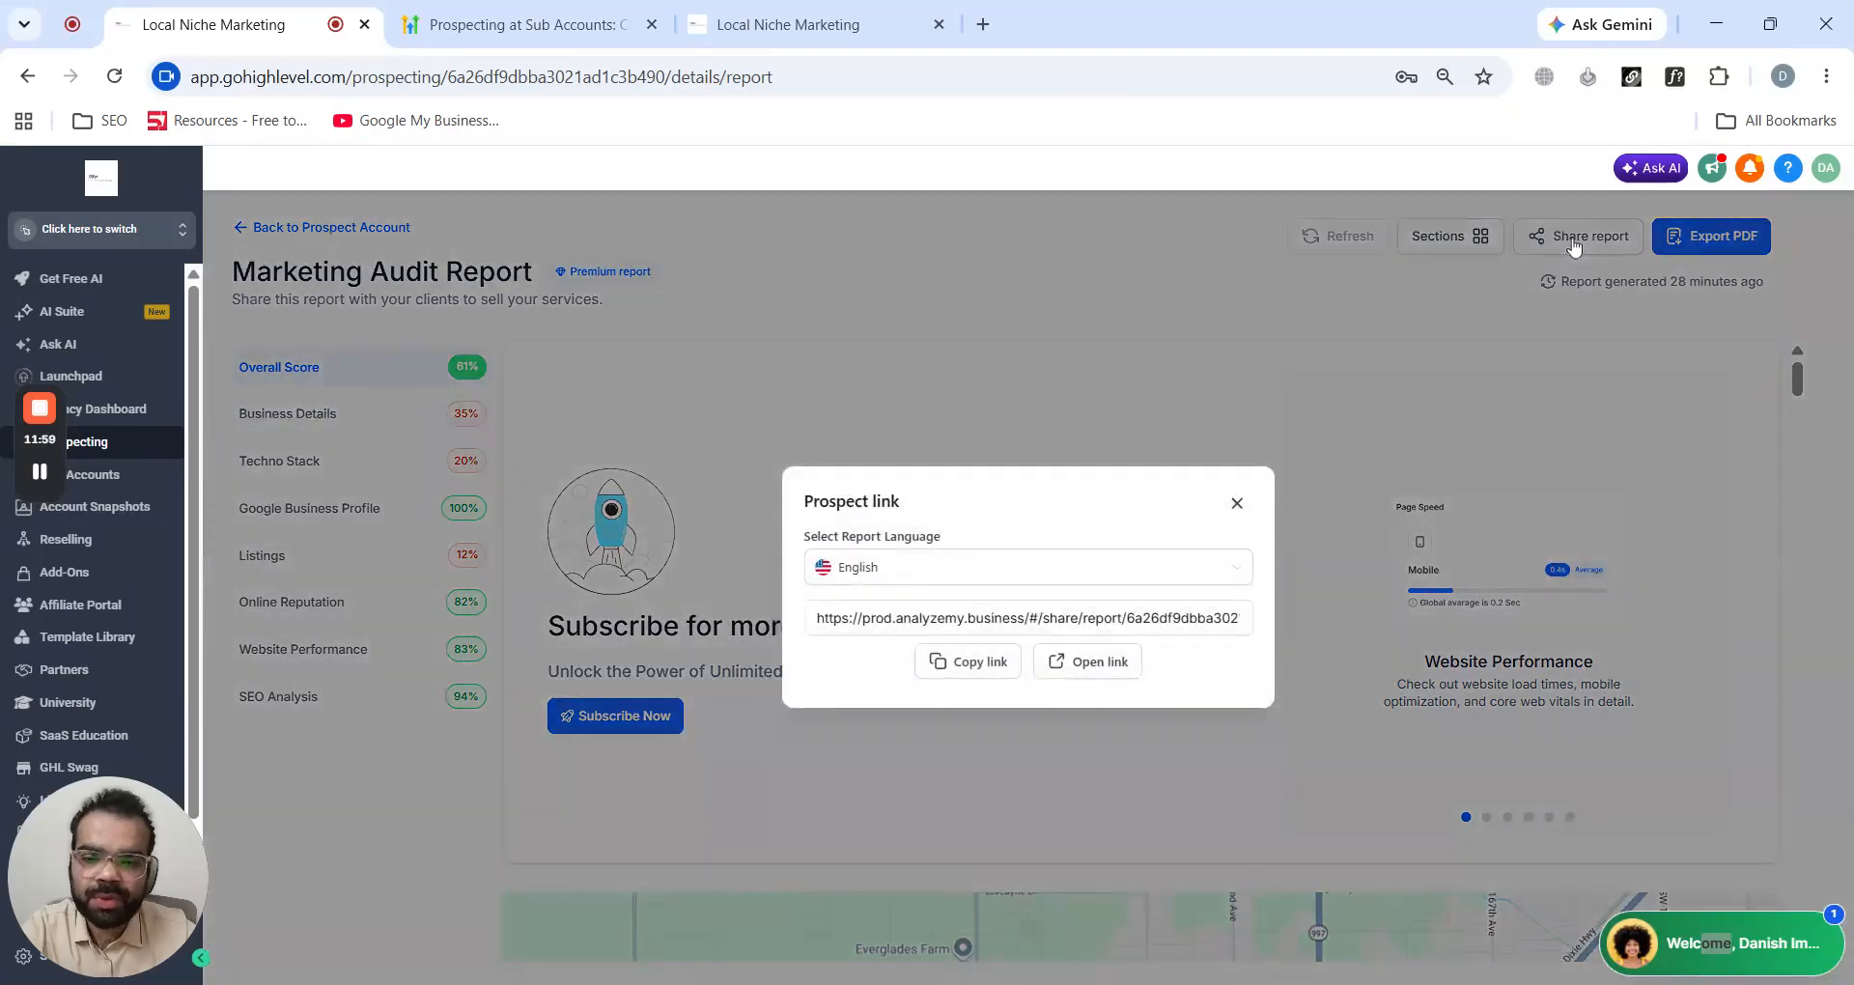
{"action": "left_click", "coordinate": [975, 665]}
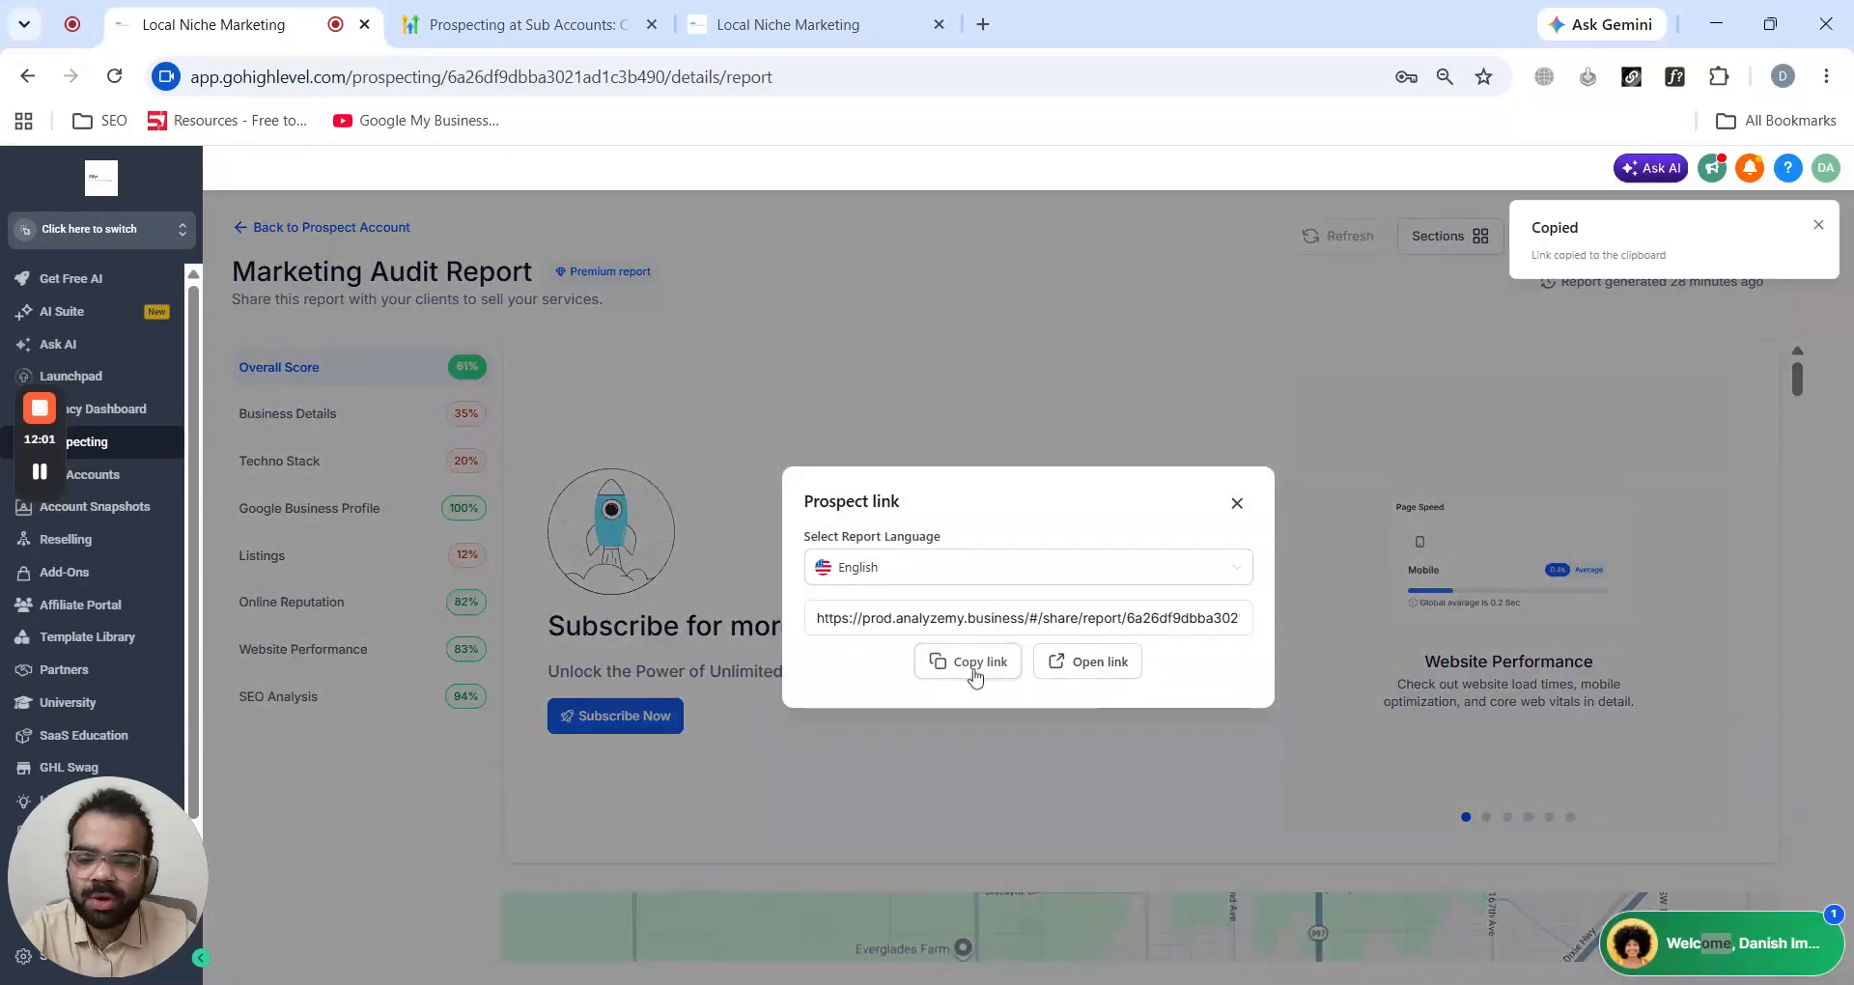
{"action": "left_click", "coordinate": [1237, 503]}
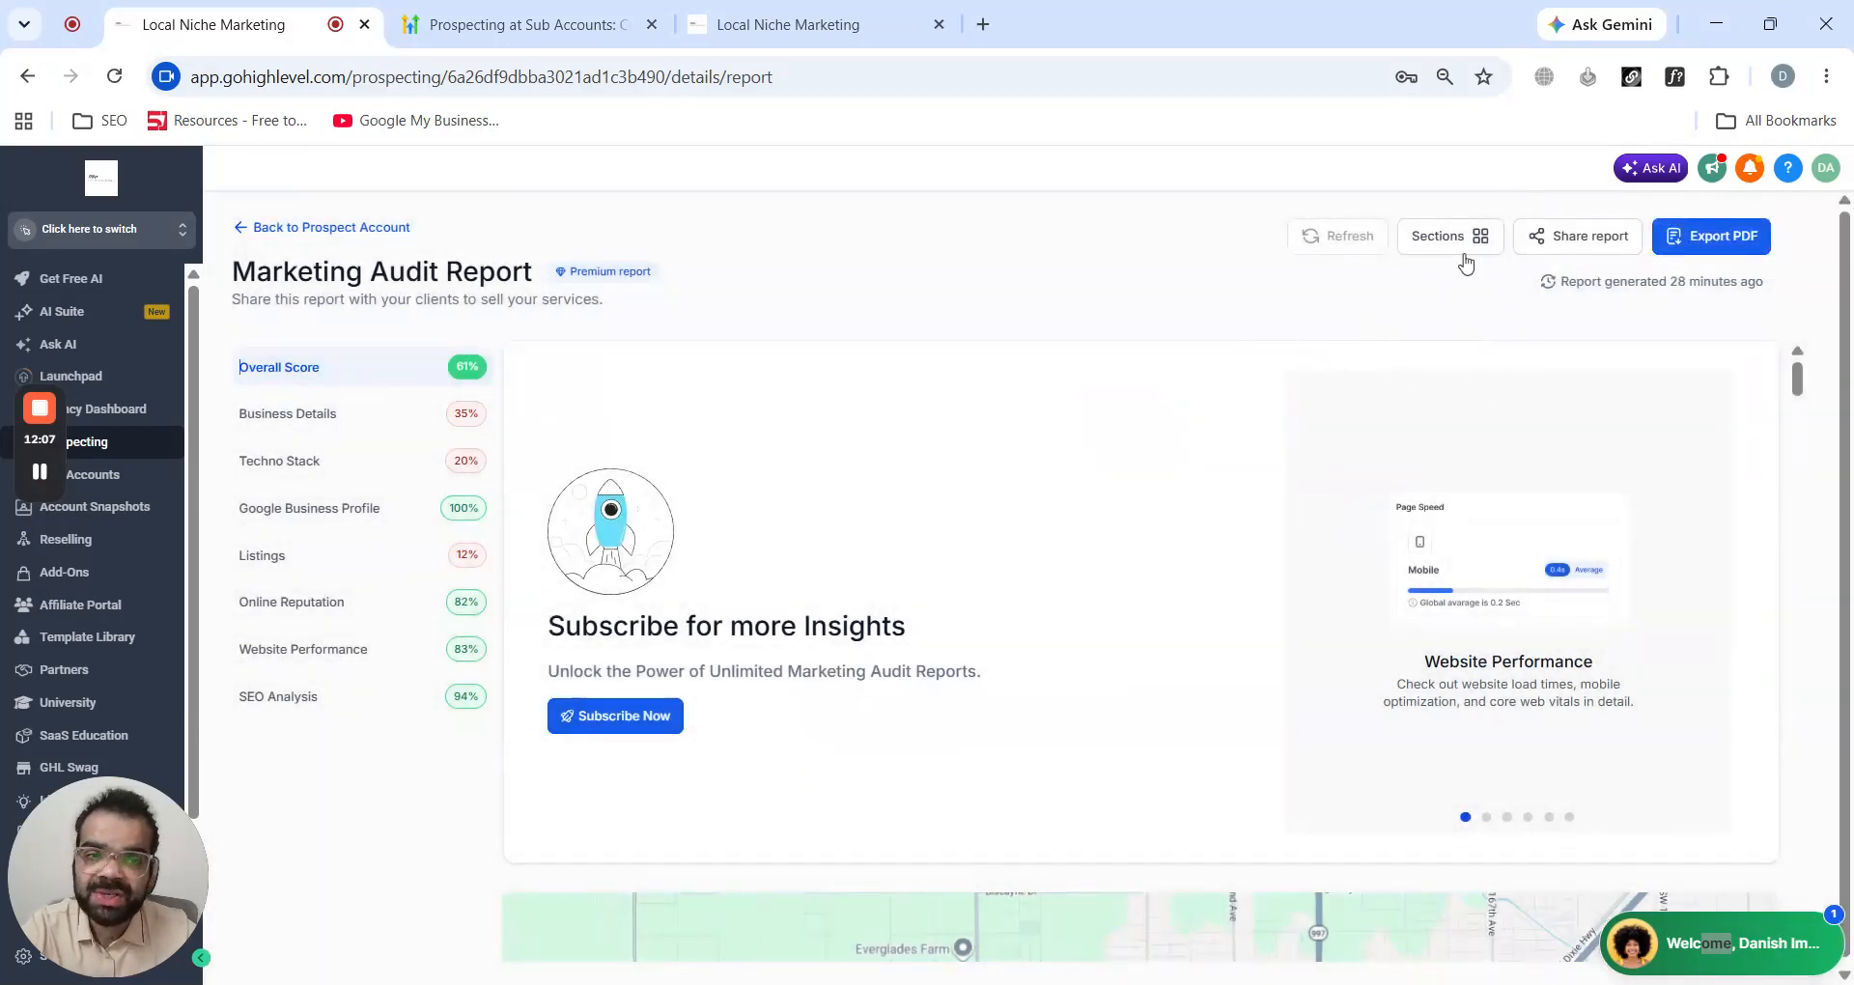
- Apply the report's section settings with all sections shown, and go back to Prospect Accounts
{"action": "left_click", "coordinate": [1472, 236]}
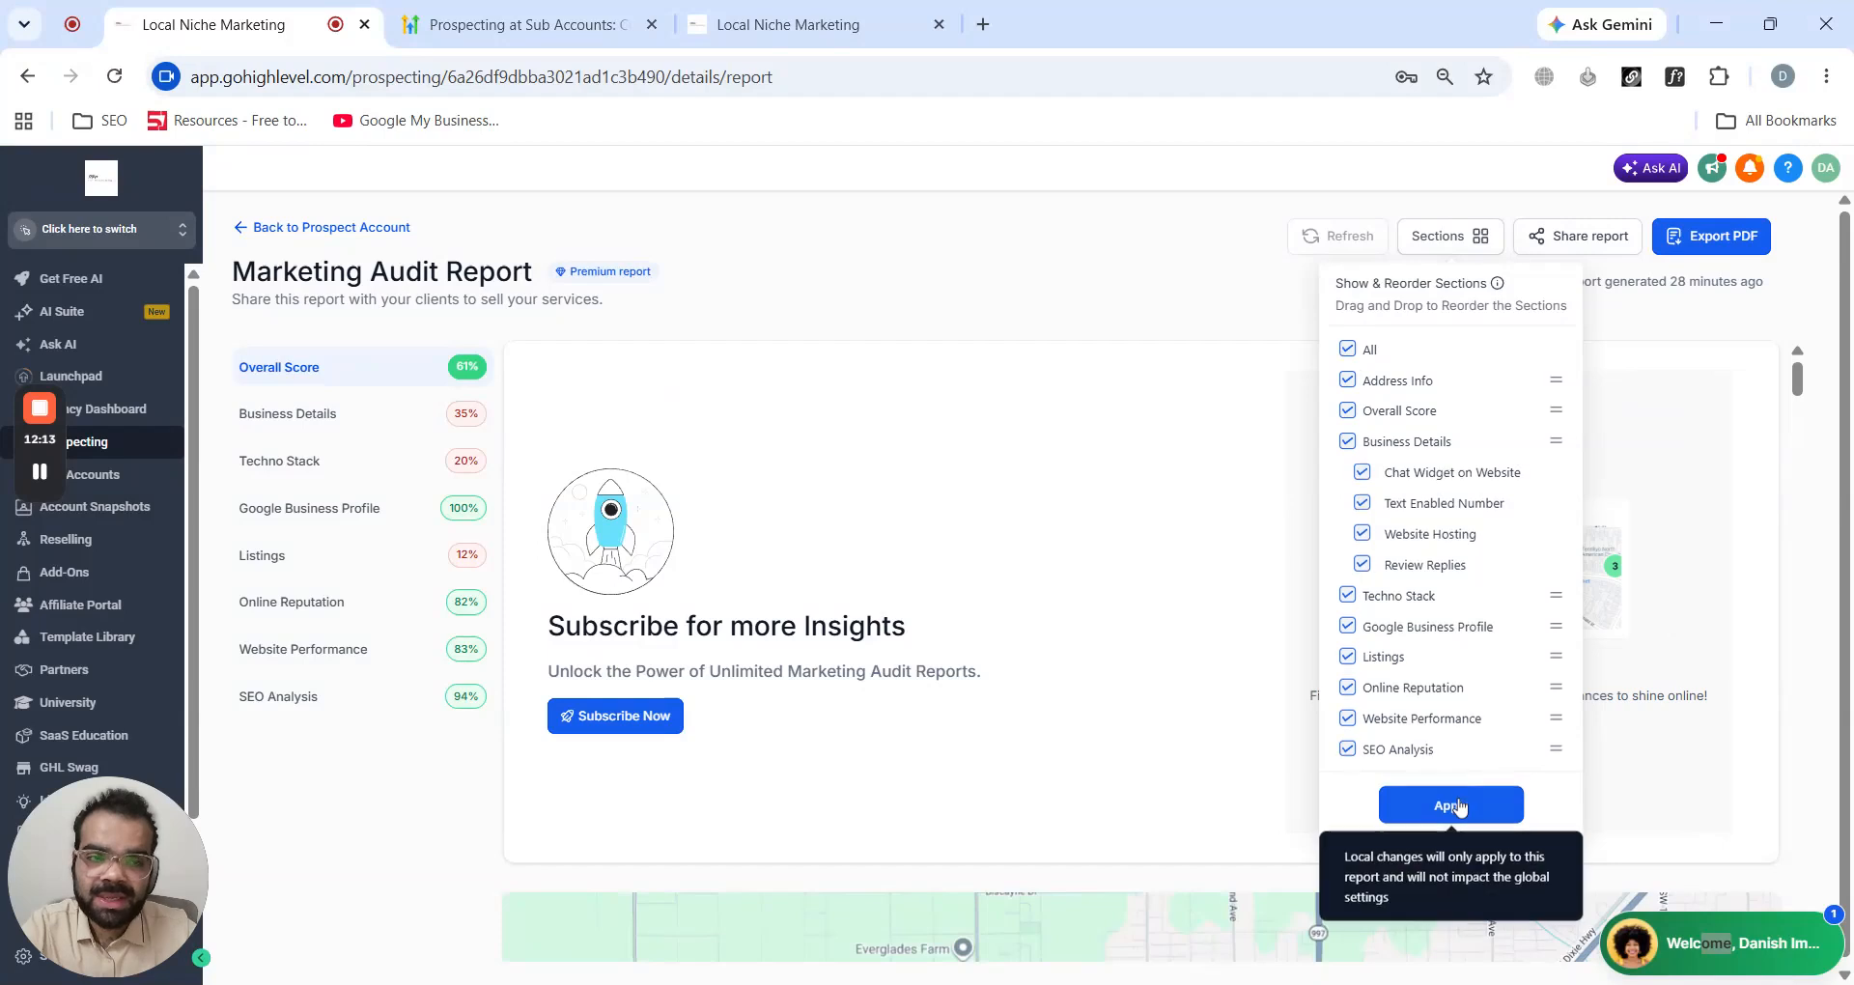
{"action": "left_click", "coordinate": [1456, 805]}
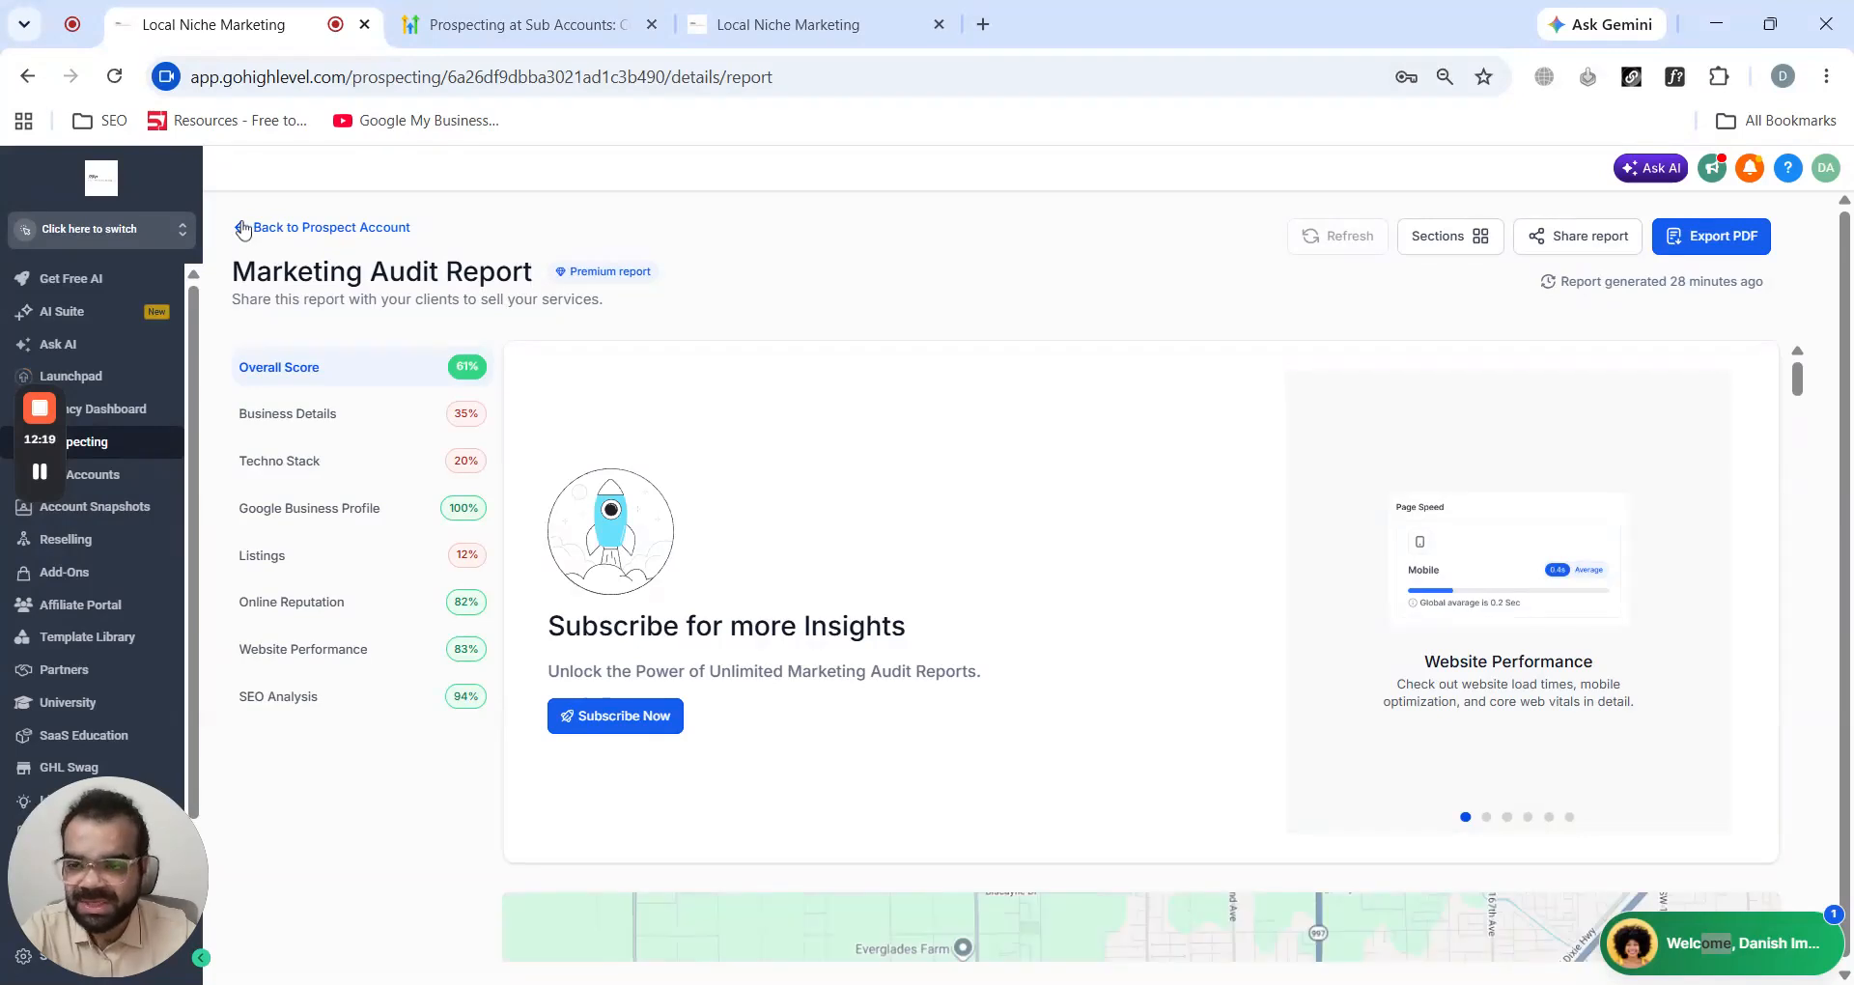
{"action": "left_click", "coordinate": [242, 229]}
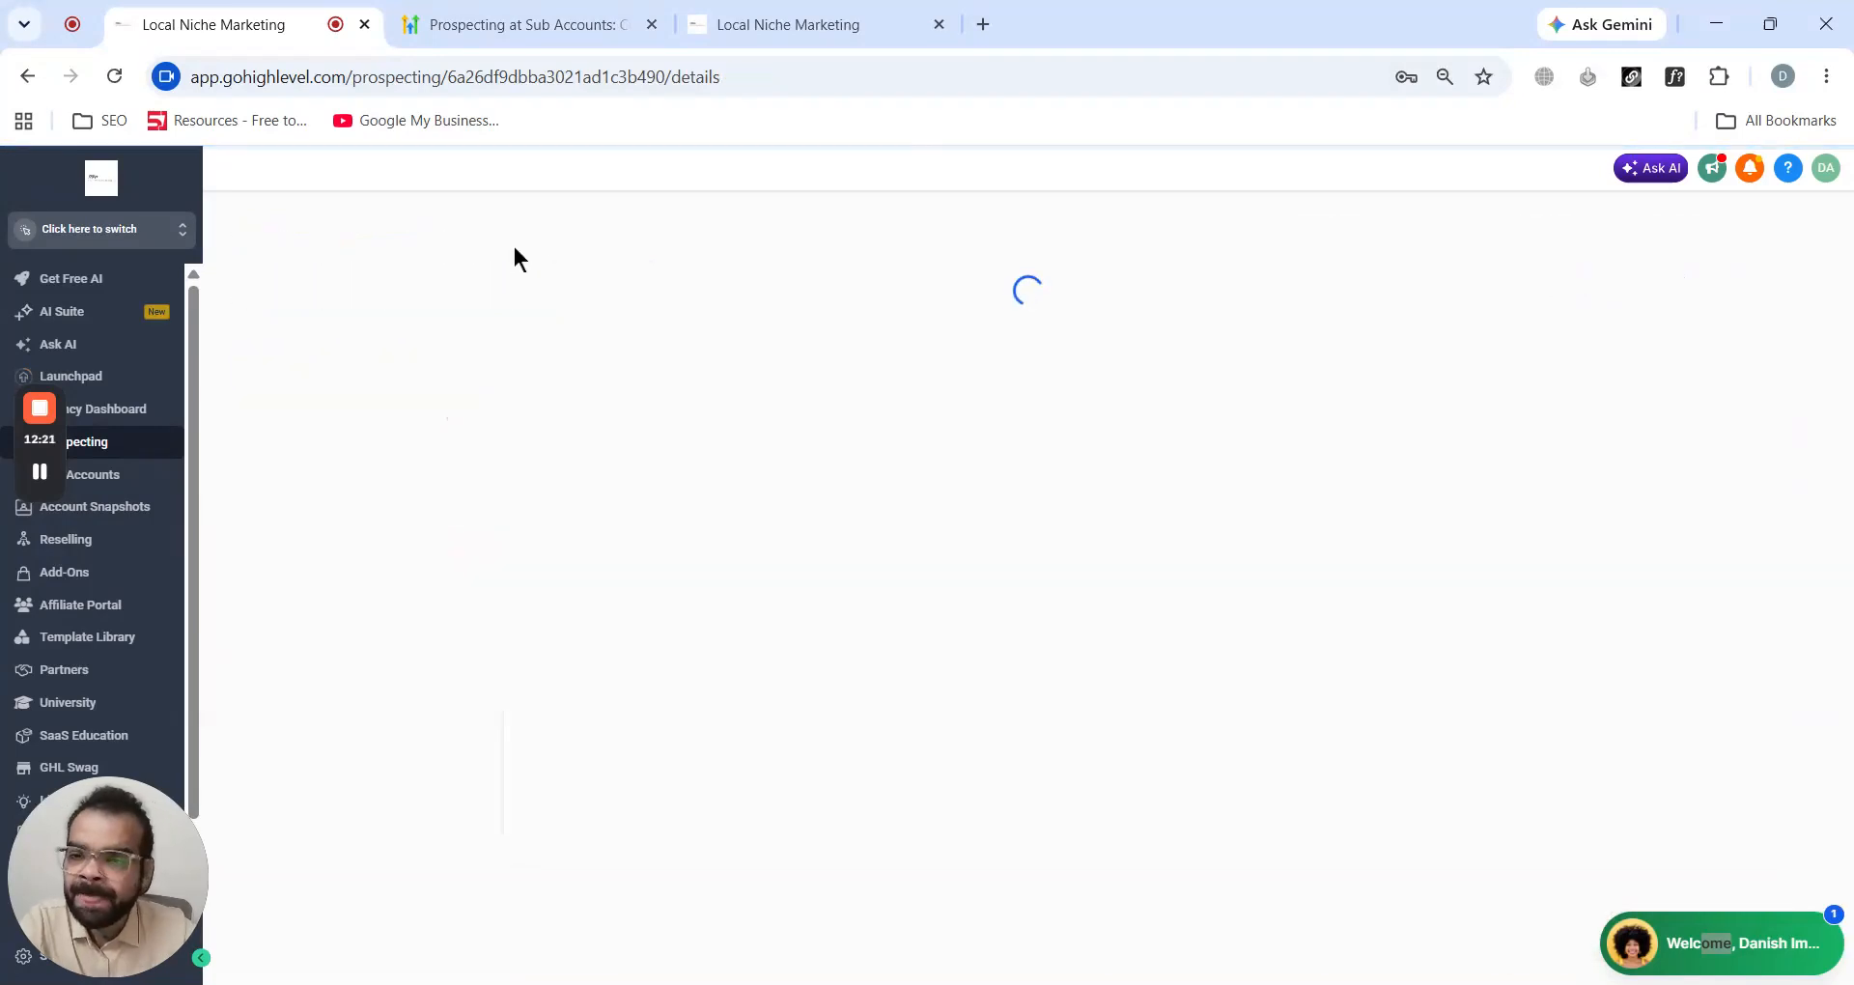
{"action": "left_click", "coordinate": [259, 229]}
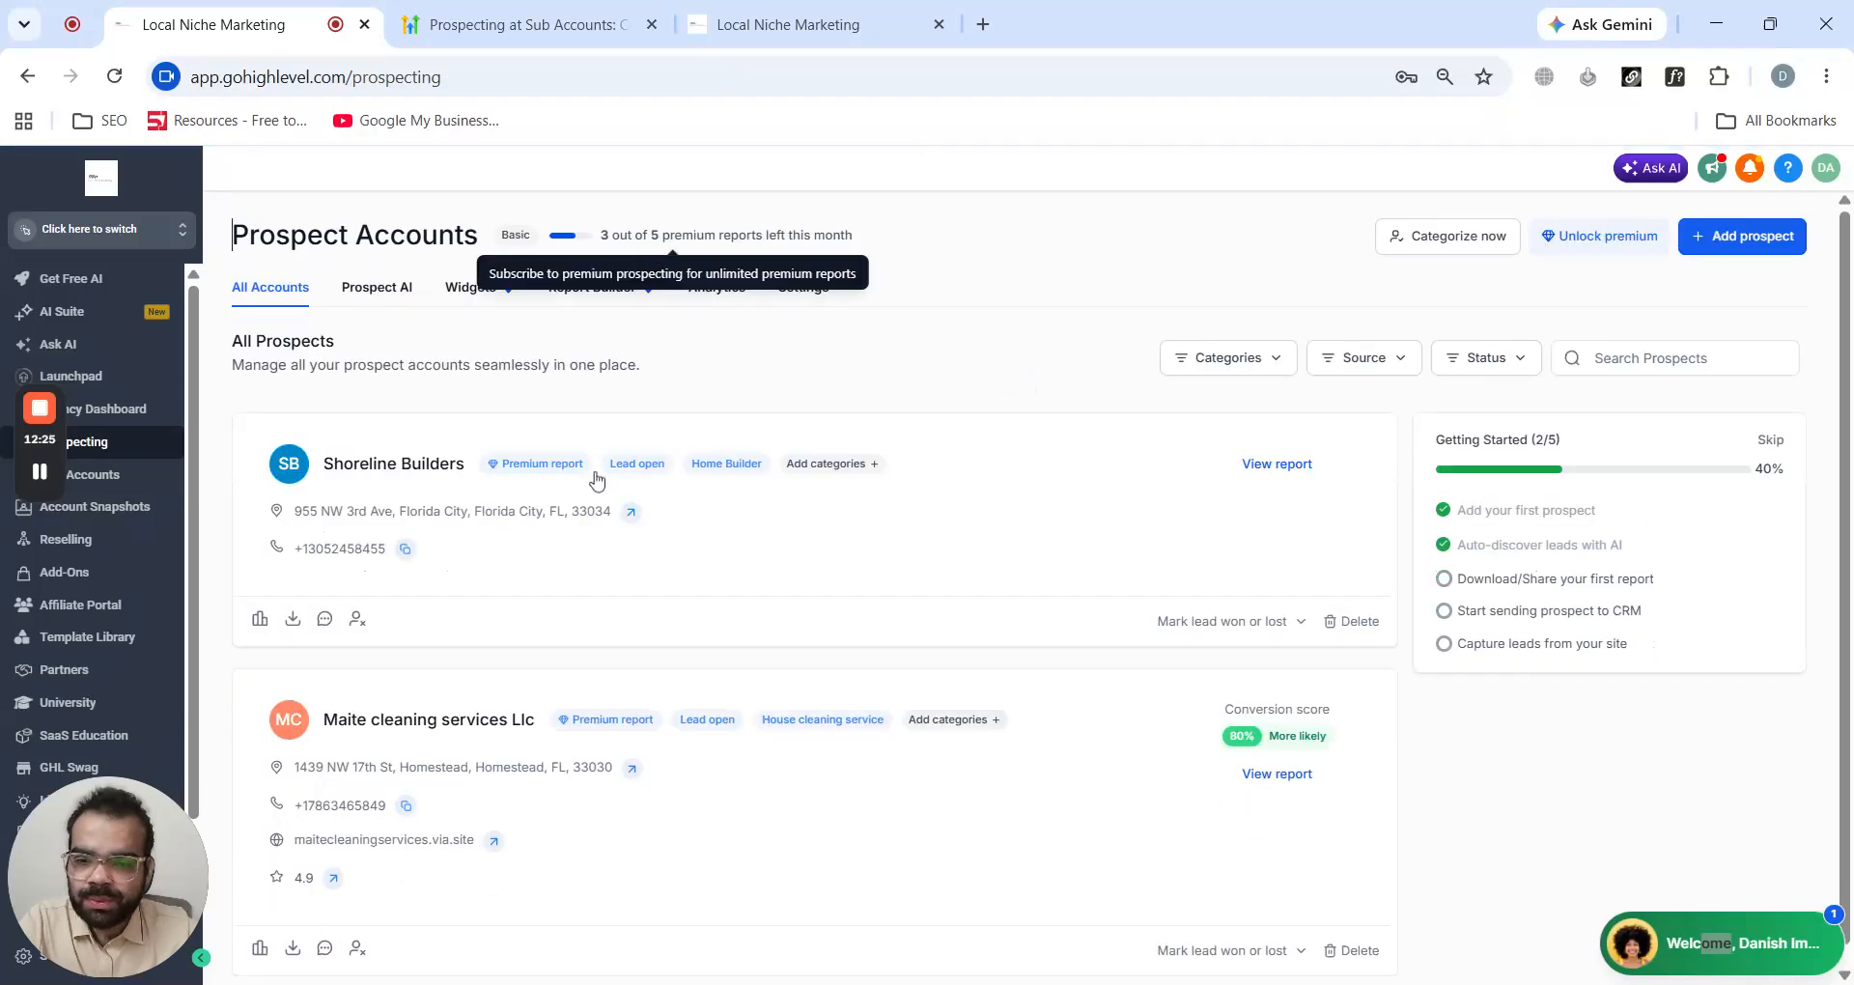
- Open the sub-account prospecting upgrade dialog for Maite cleaning services Llc, select Local Niche Marketing, and close it without confirming
{"action": "scroll", "coordinate": [595, 419], "scroll_direction": "down", "scroll_amount": 1}
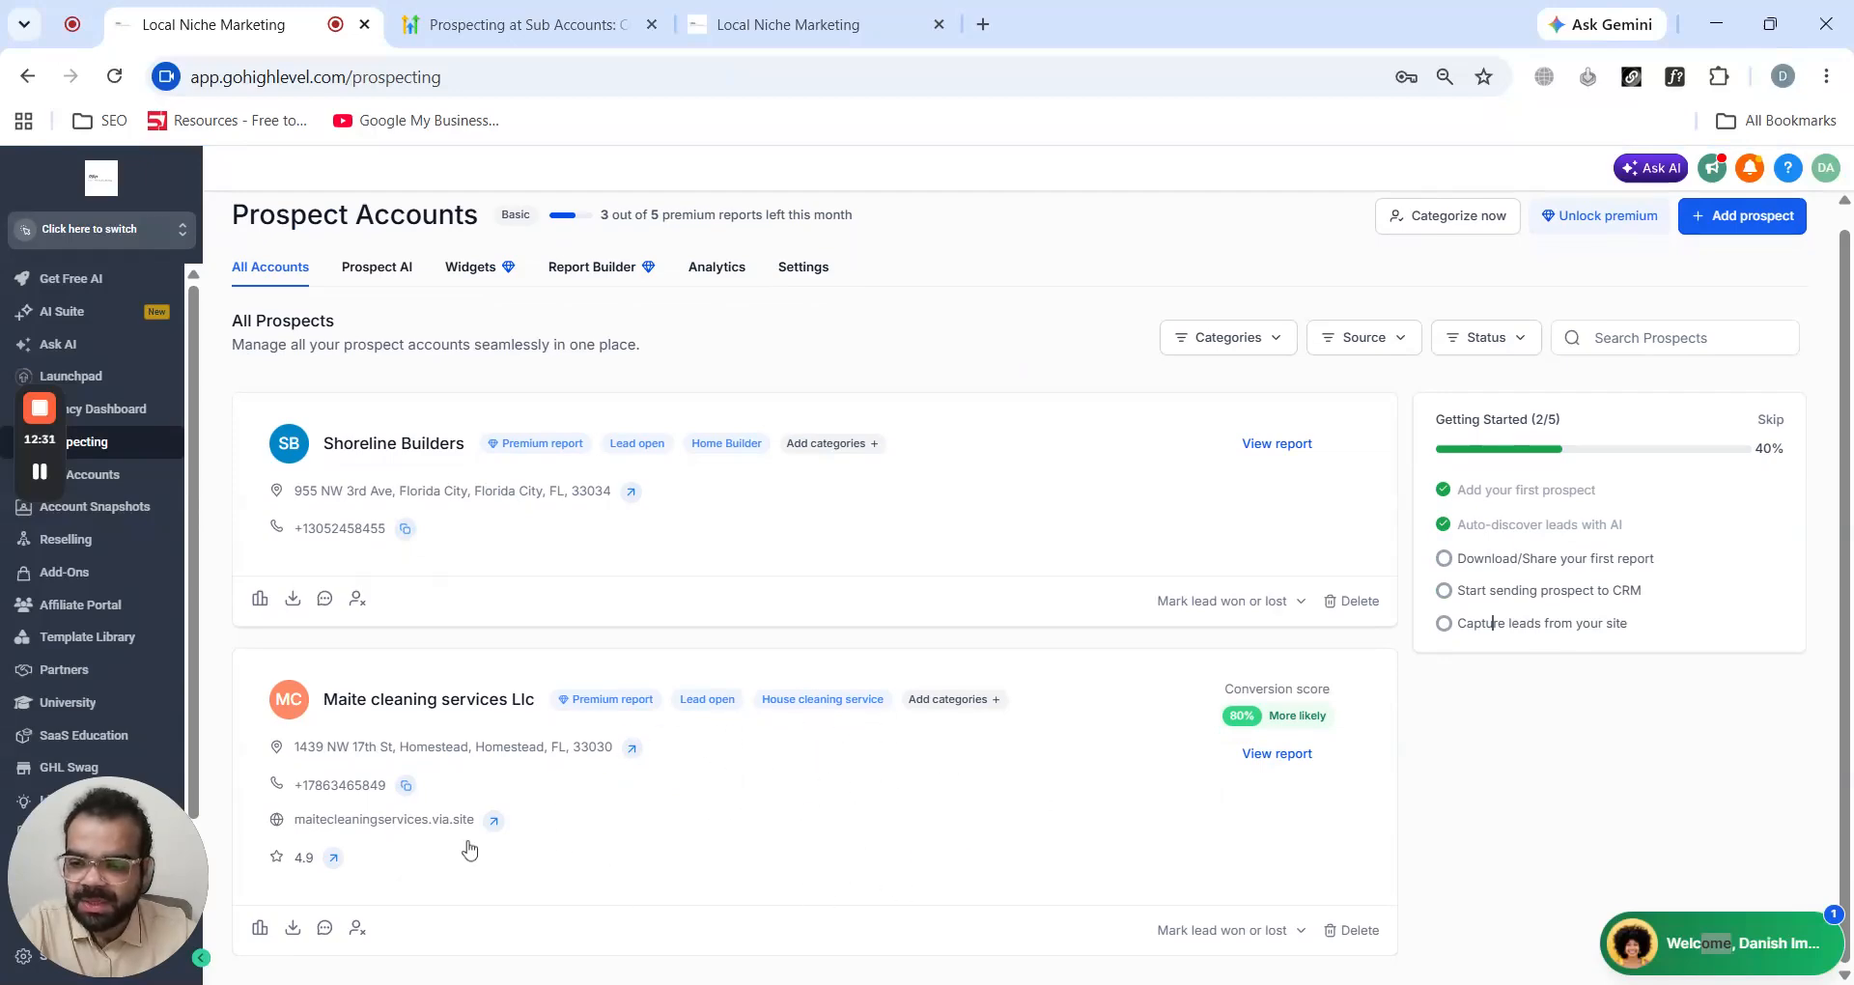
{"action": "left_click", "coordinate": [359, 929]}
{"action": "left_click", "coordinate": [942, 531]}
{"action": "left_click", "coordinate": [929, 575]}
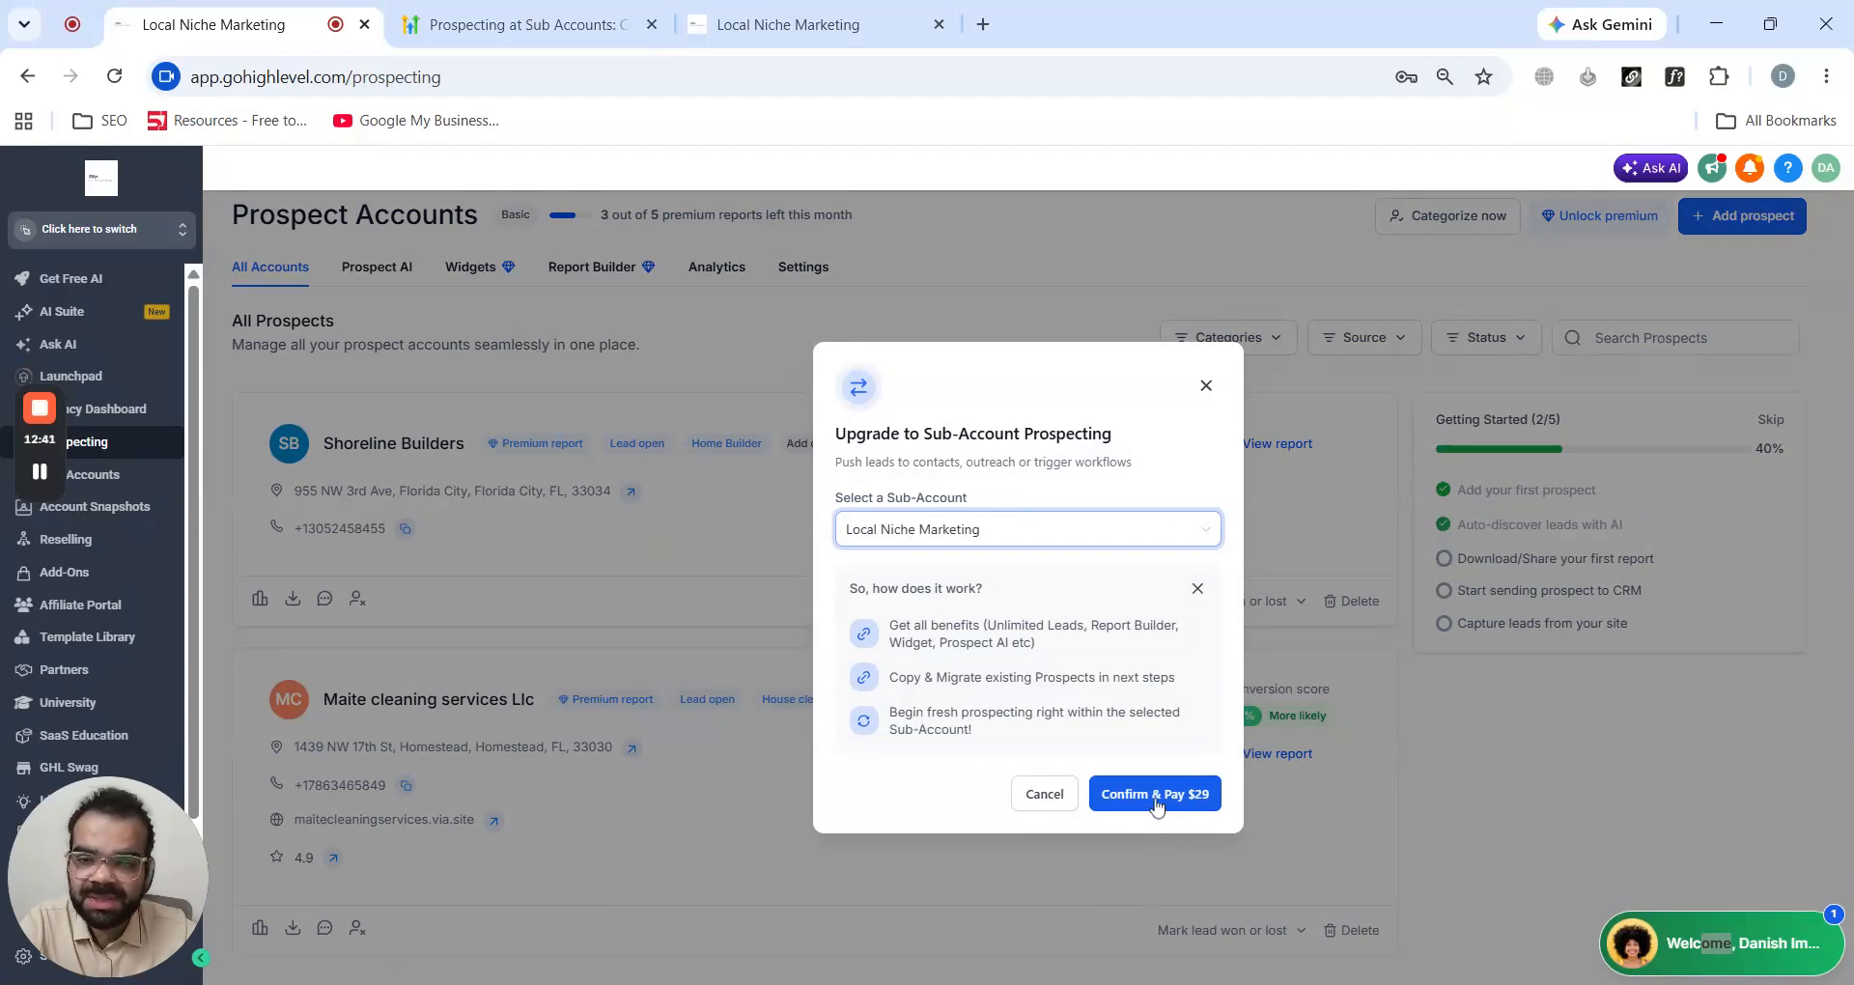
{"action": "left_click", "coordinate": [1205, 387]}
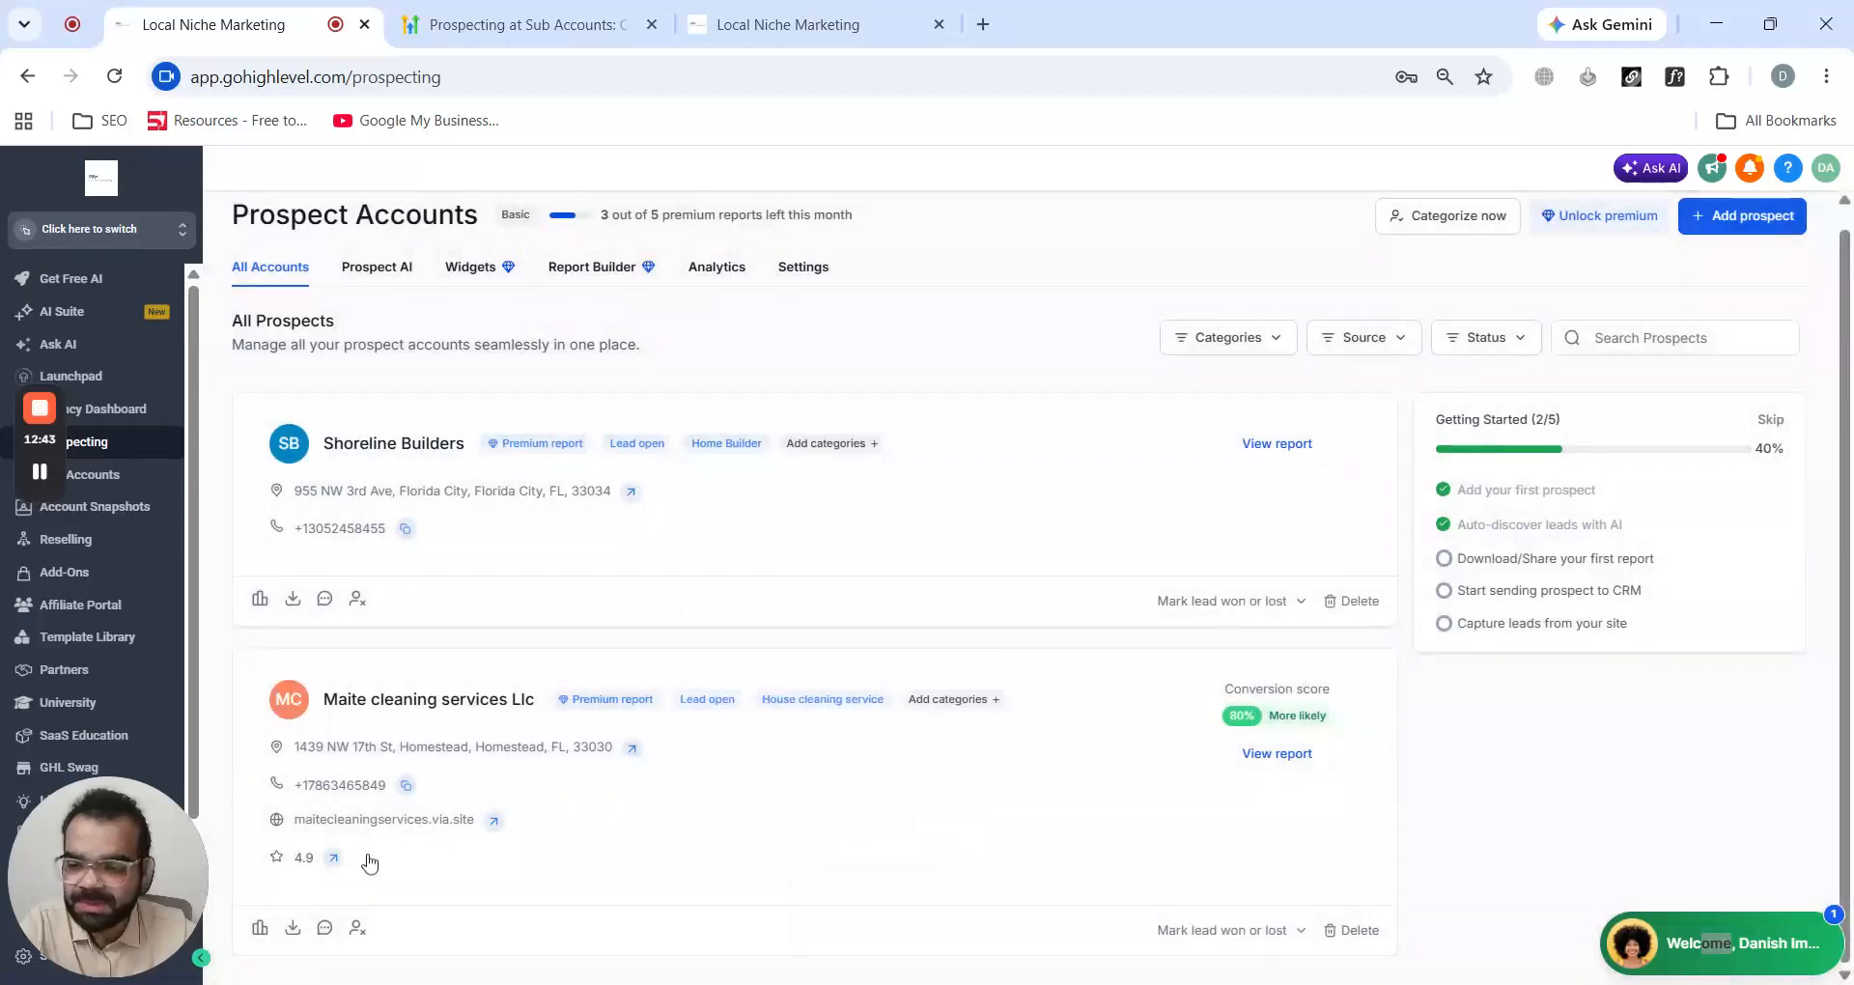
{"action": "left_click", "coordinate": [325, 930]}
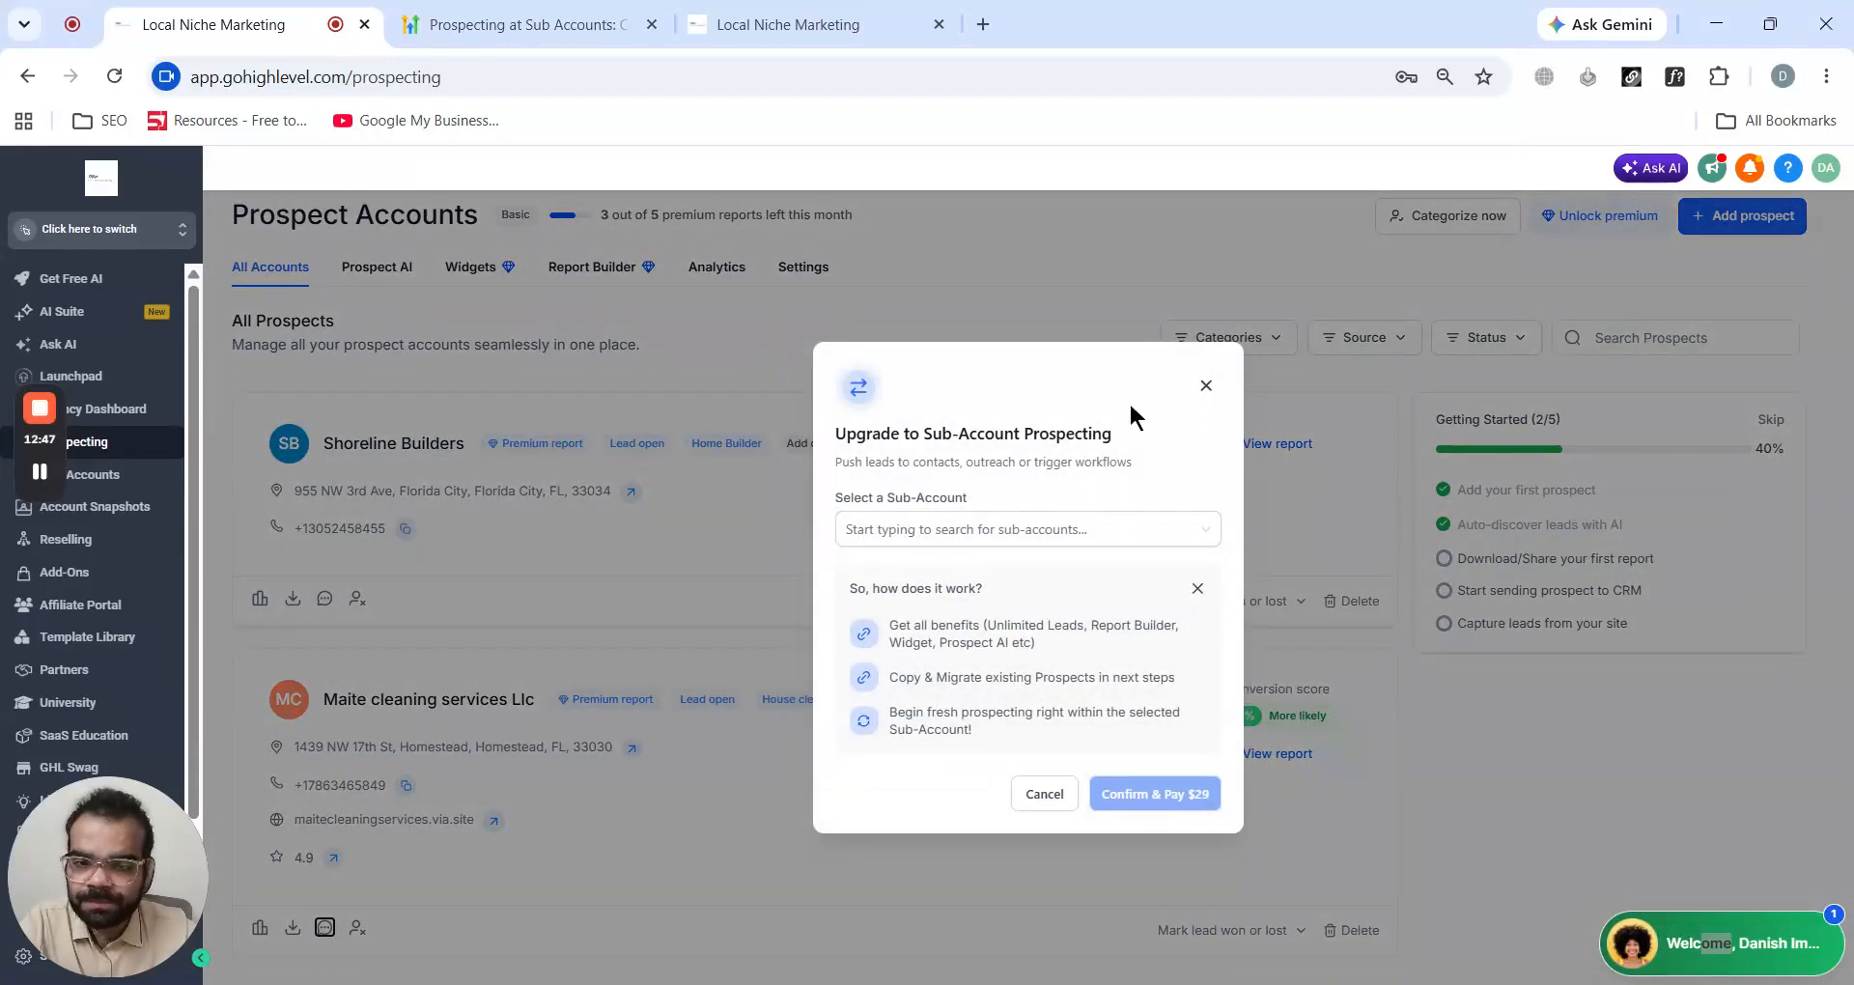
{"action": "left_click", "coordinate": [888, 462]}
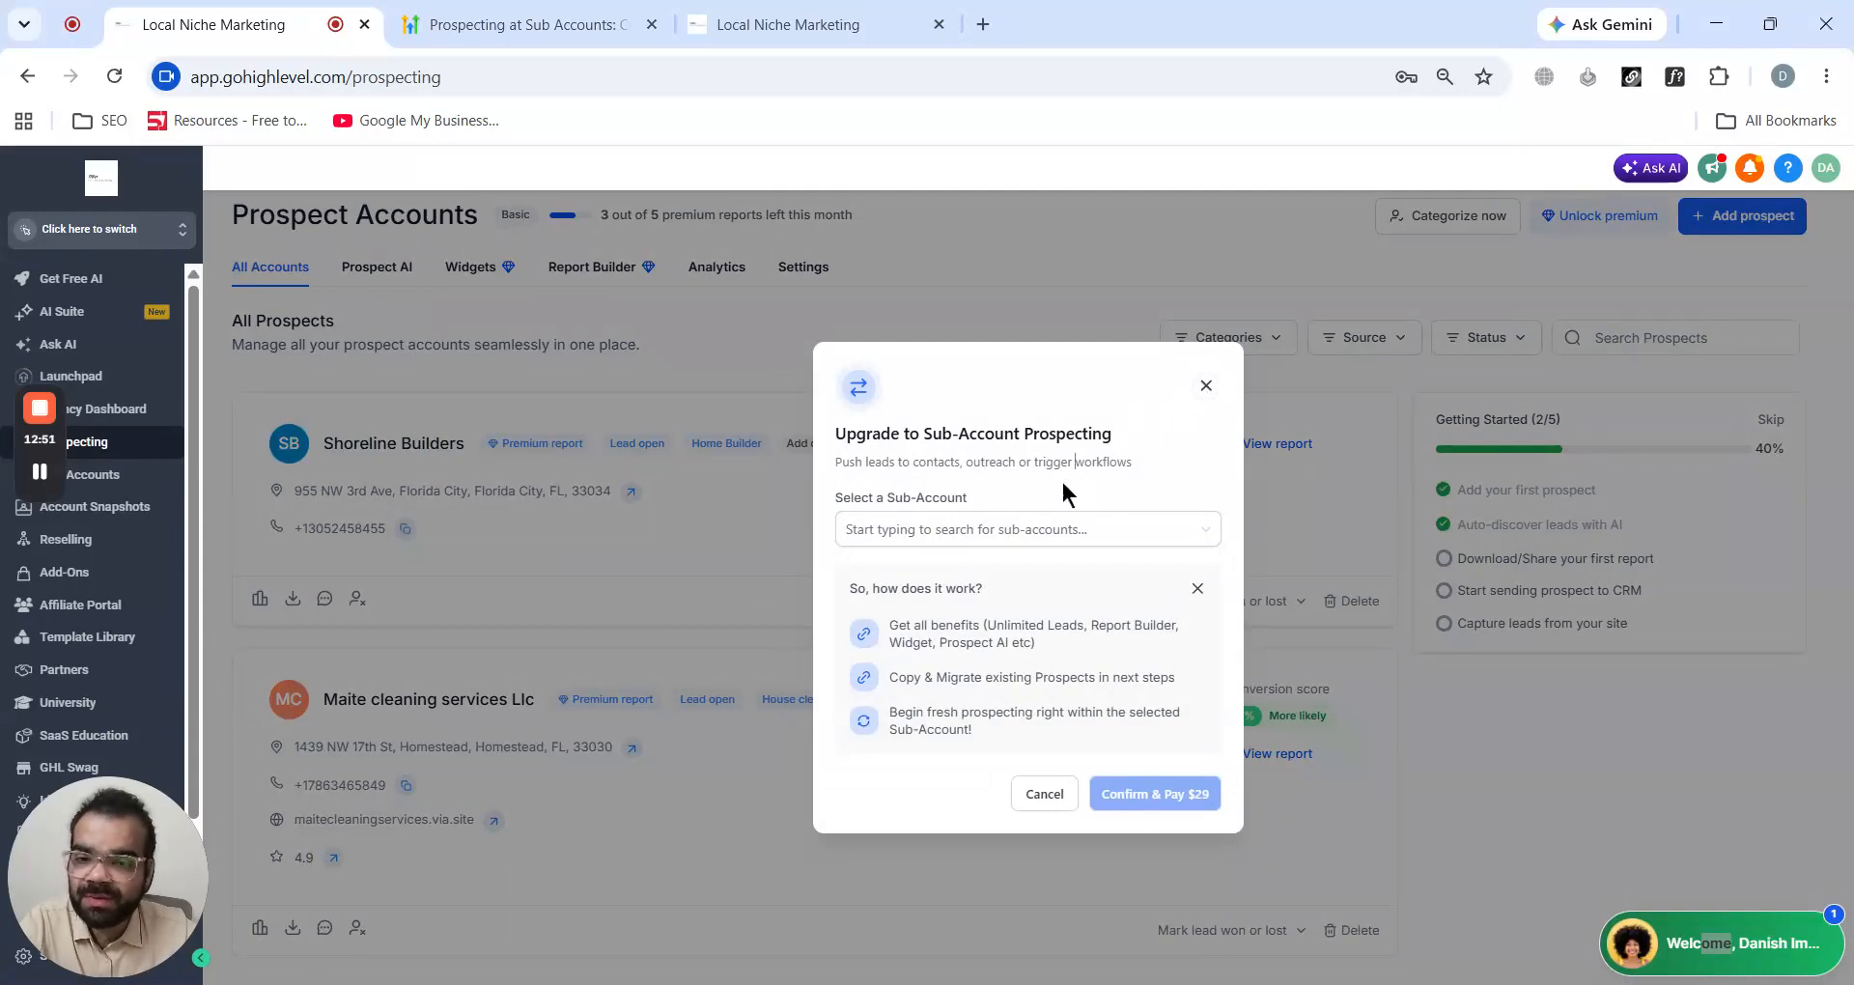
{"action": "left_click", "coordinate": [1025, 529]}
{"action": "left_click", "coordinate": [962, 580]}
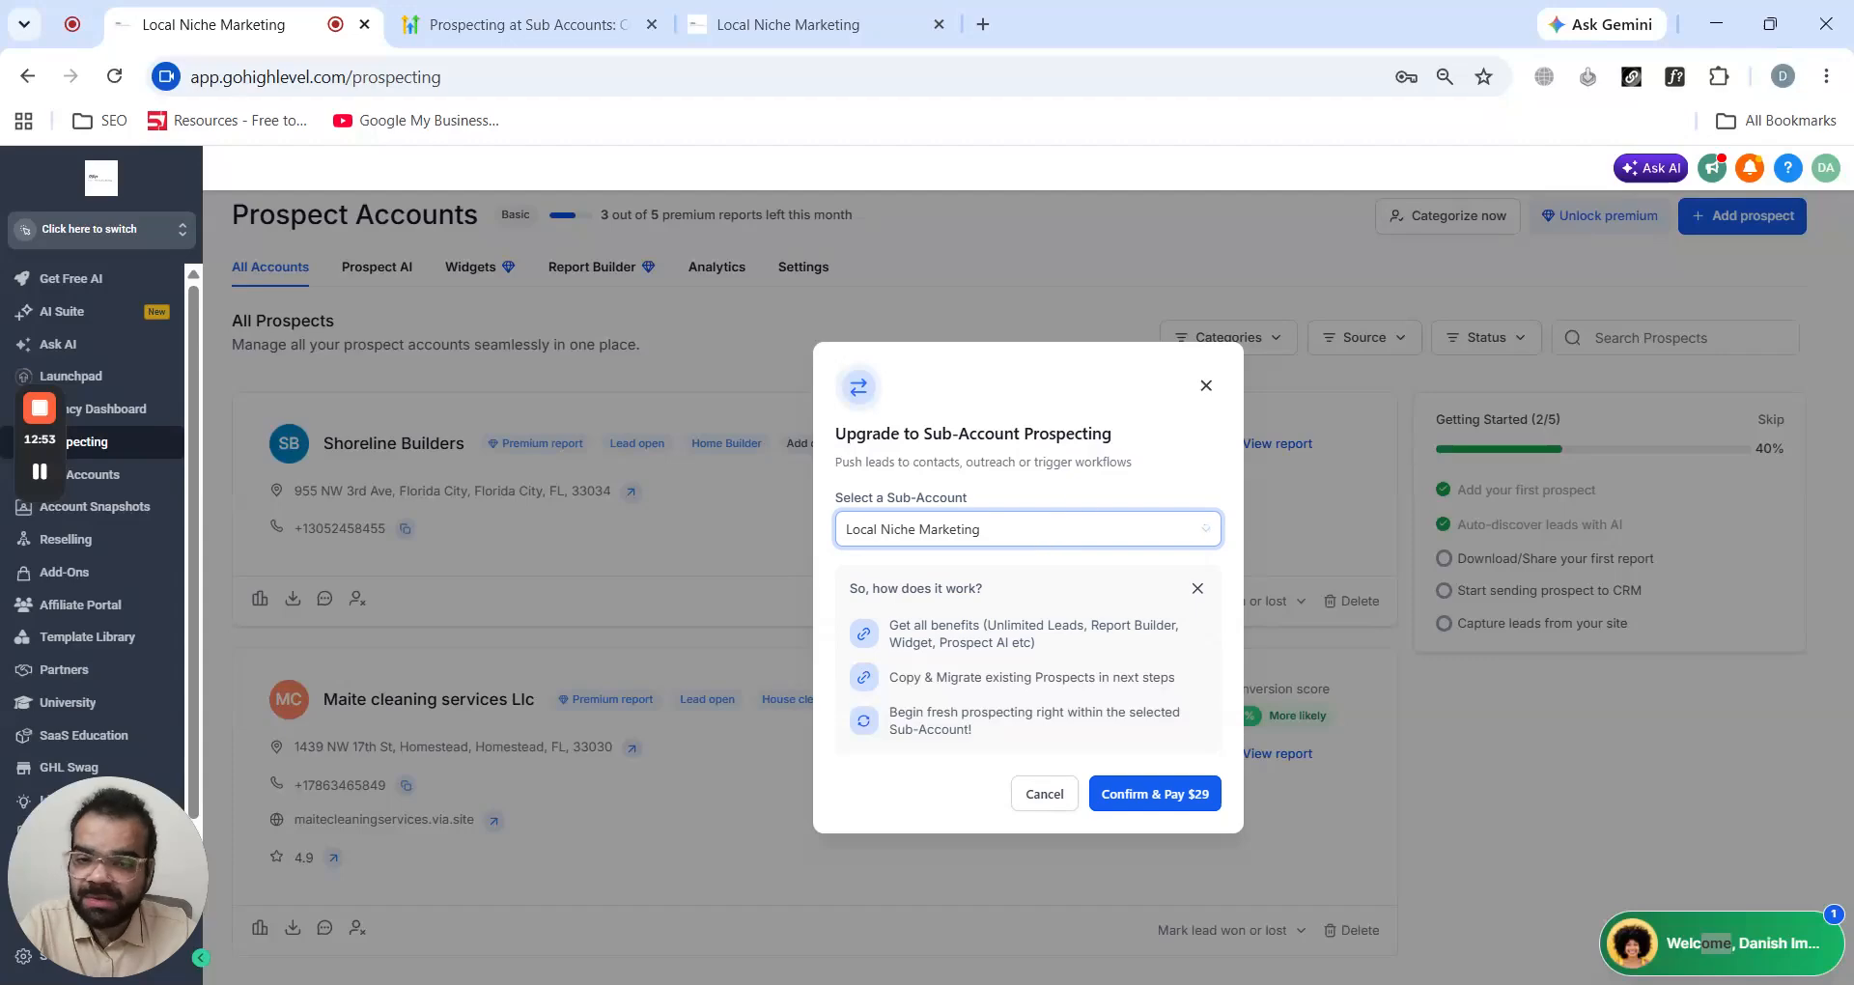
{"action": "left_click", "coordinate": [1205, 386]}
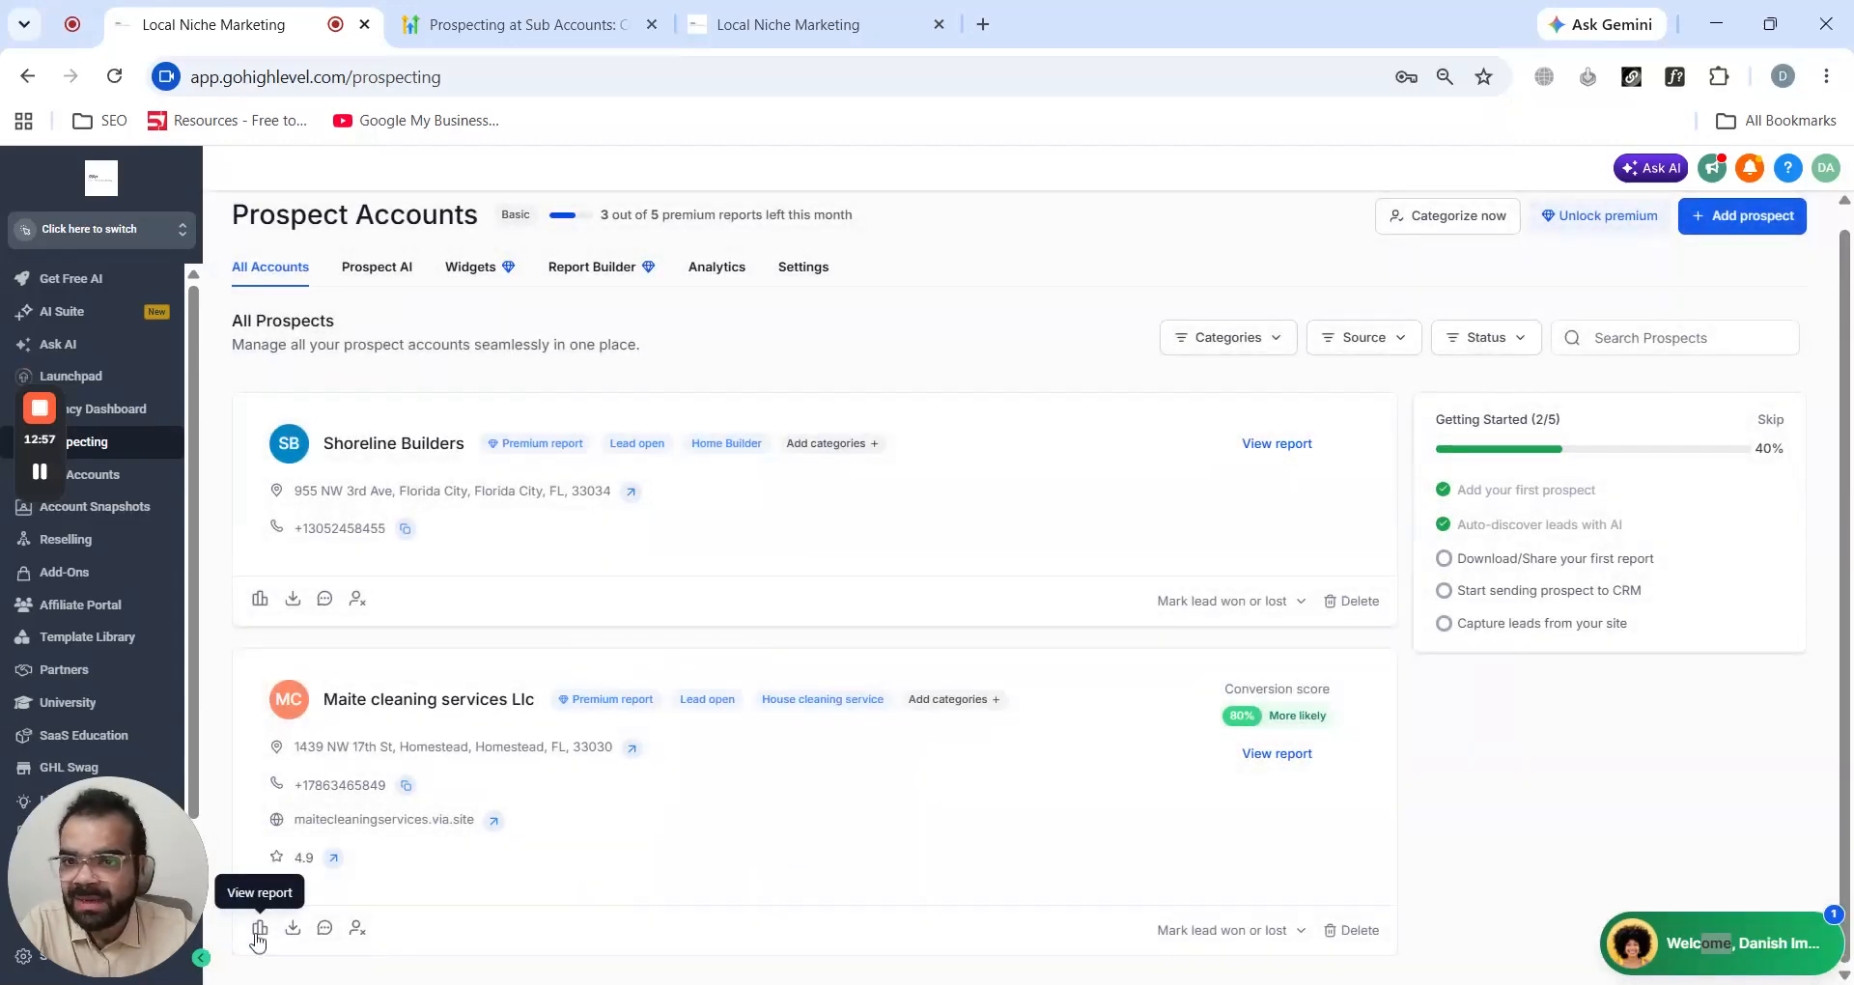
- Switch to the Local Niche Marketing sub-account and open its Automation workflows
{"action": "left_click", "coordinate": [259, 929]}
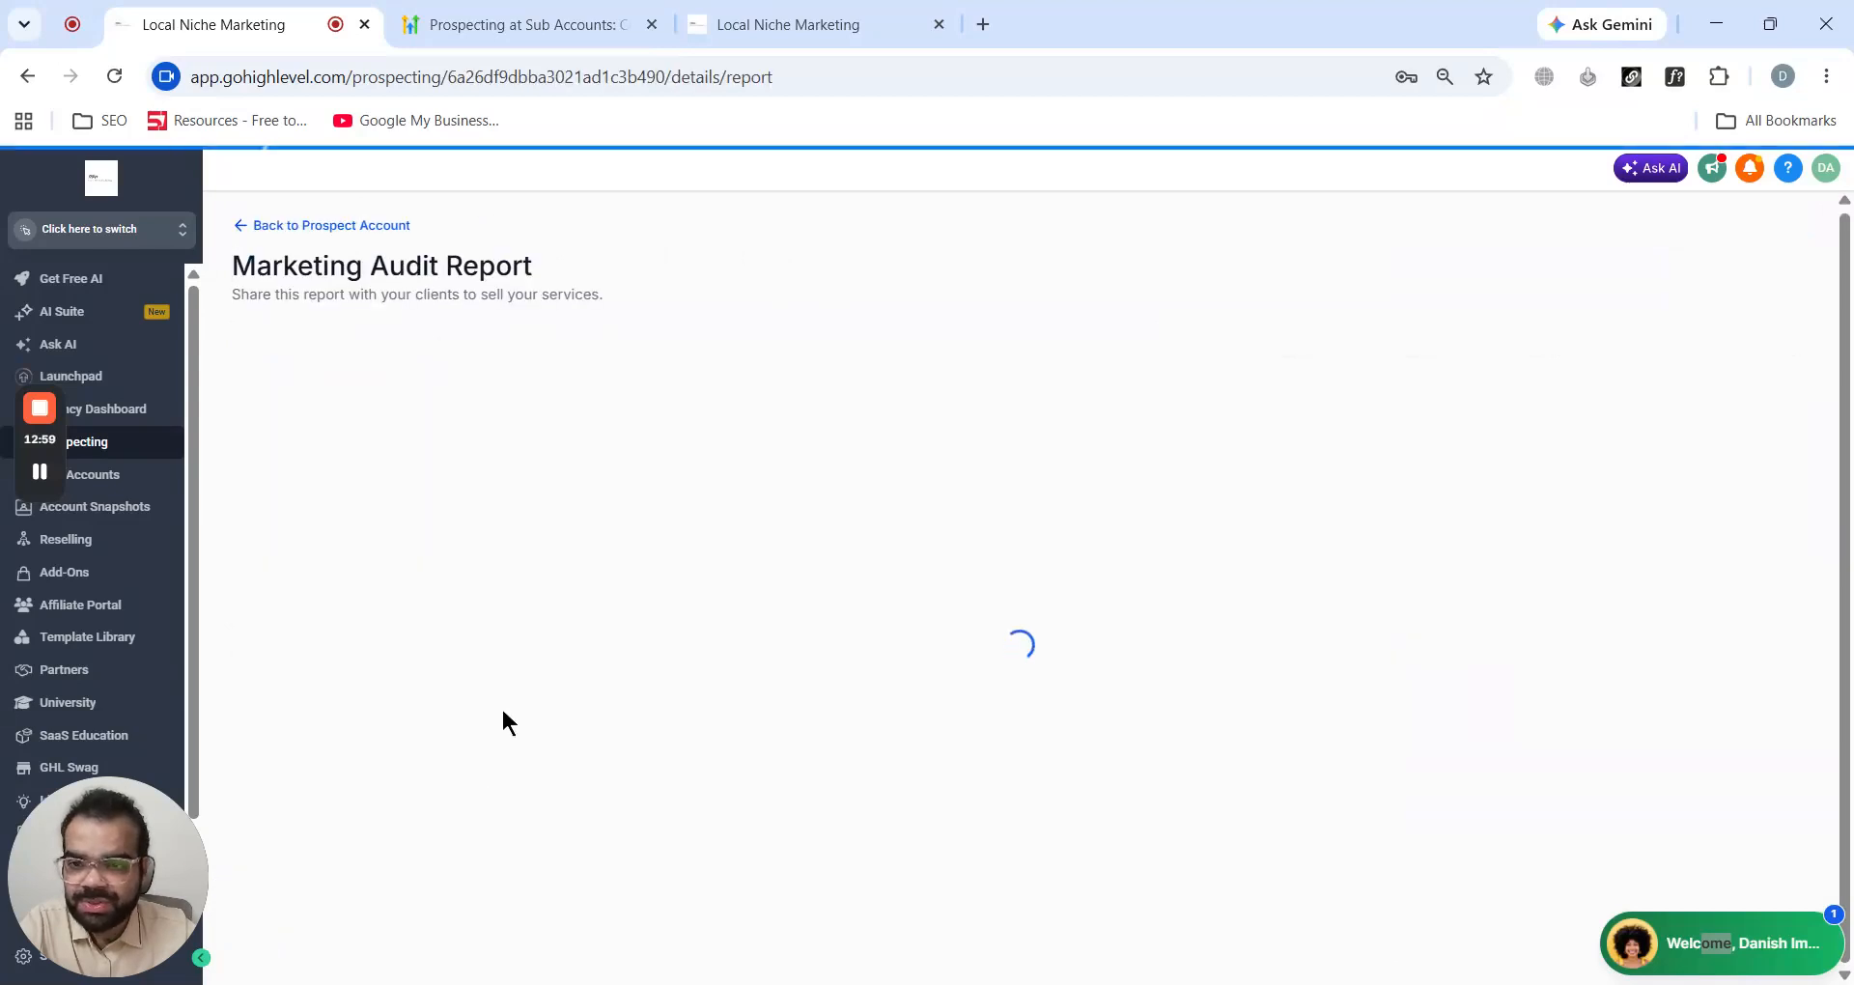
{"action": "left_click", "coordinate": [240, 227]}
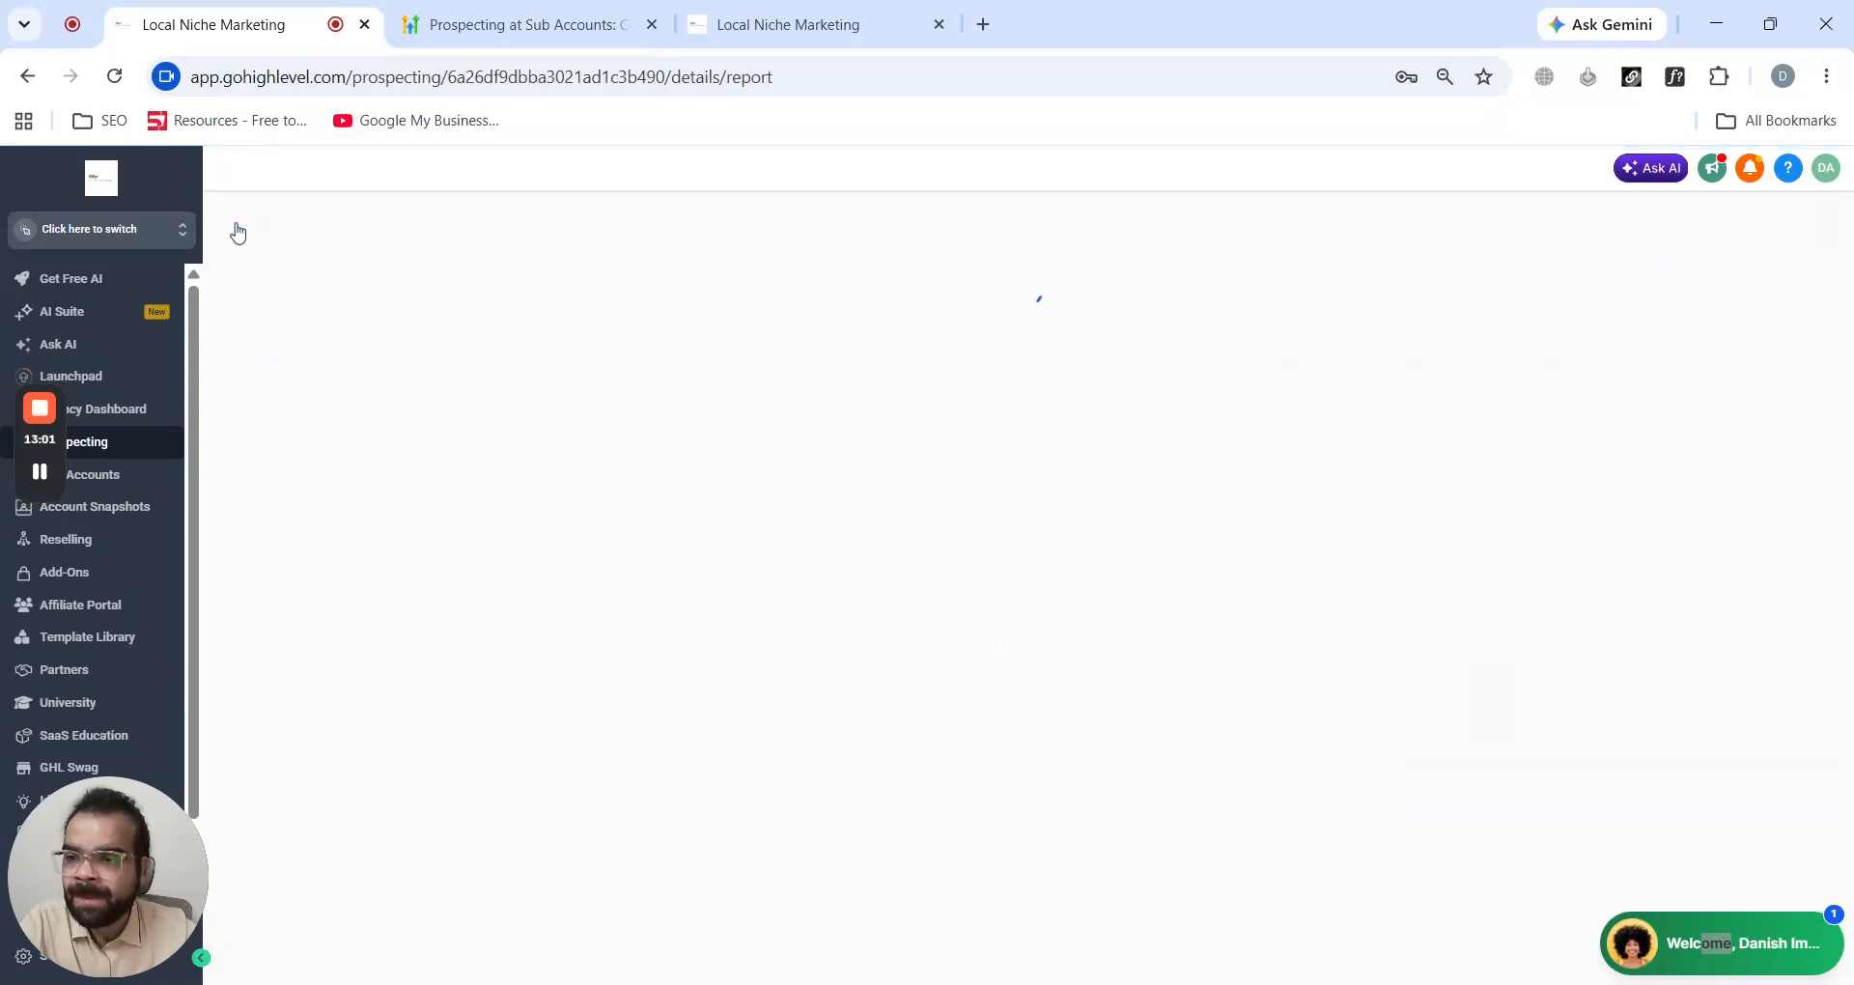
{"action": "left_click", "coordinate": [138, 235]}
{"action": "left_click", "coordinate": [382, 336]}
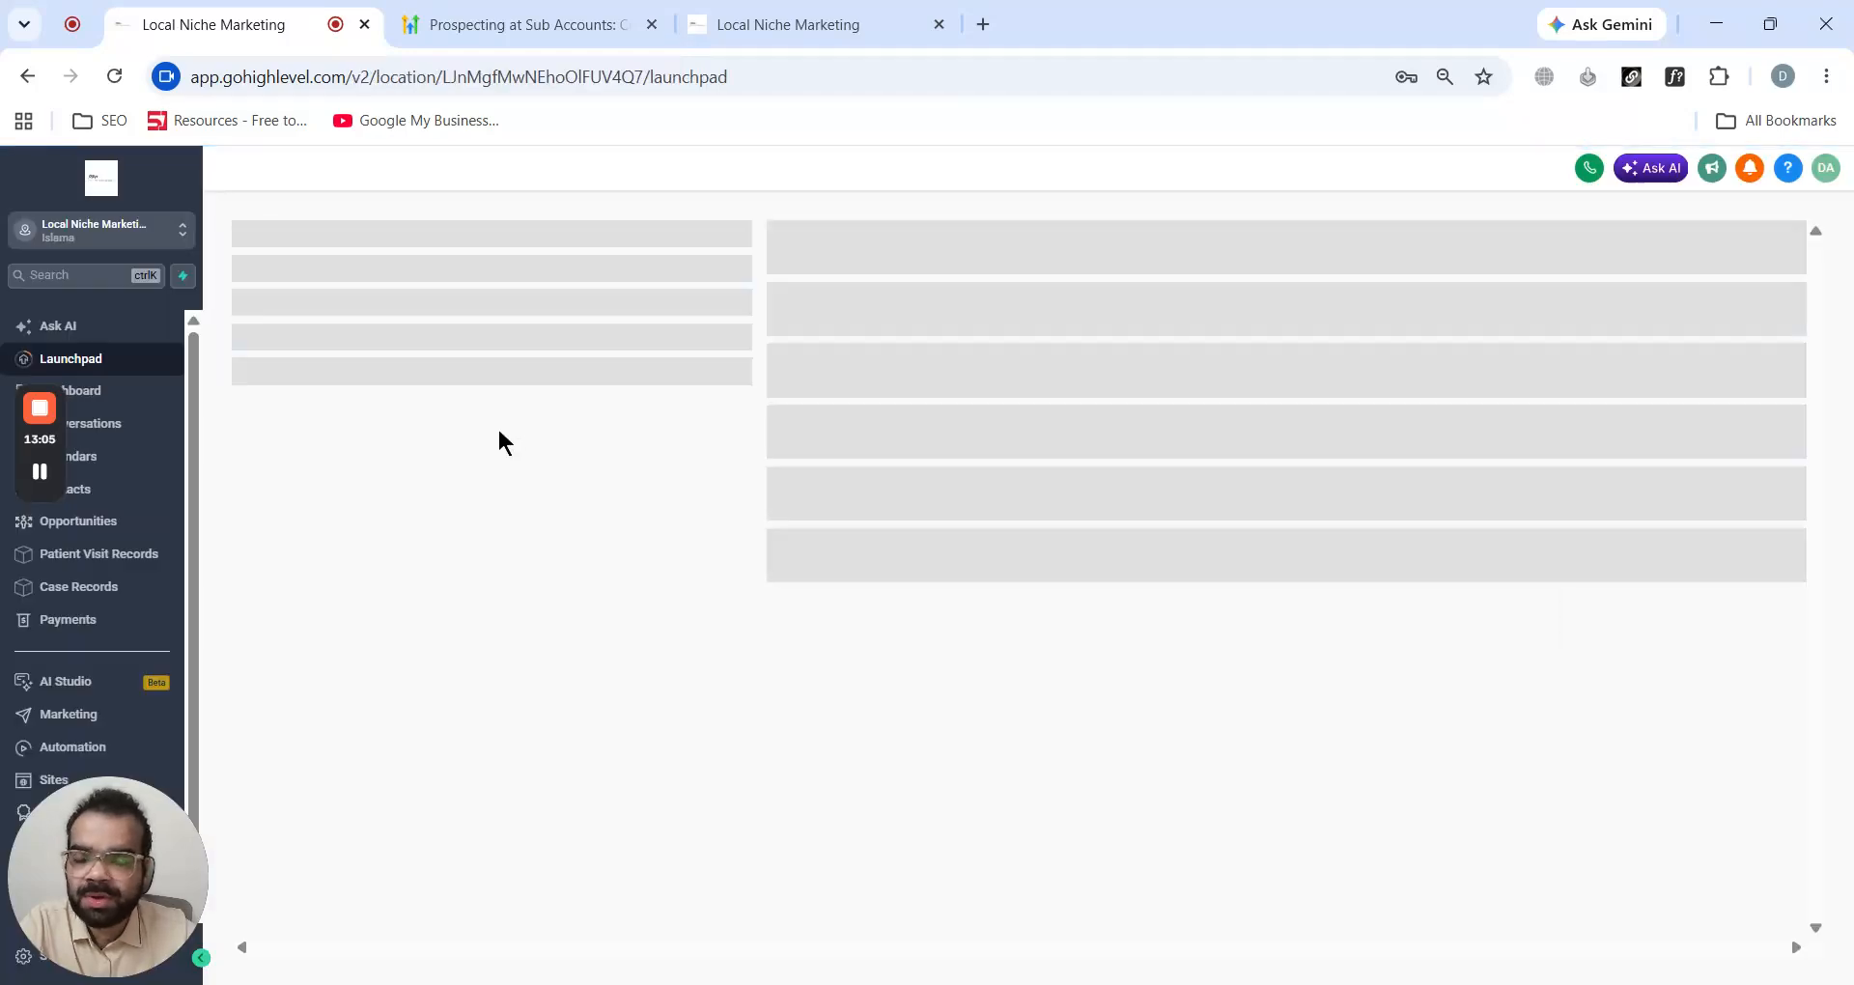
{"action": "left_click", "coordinate": [71, 748]}
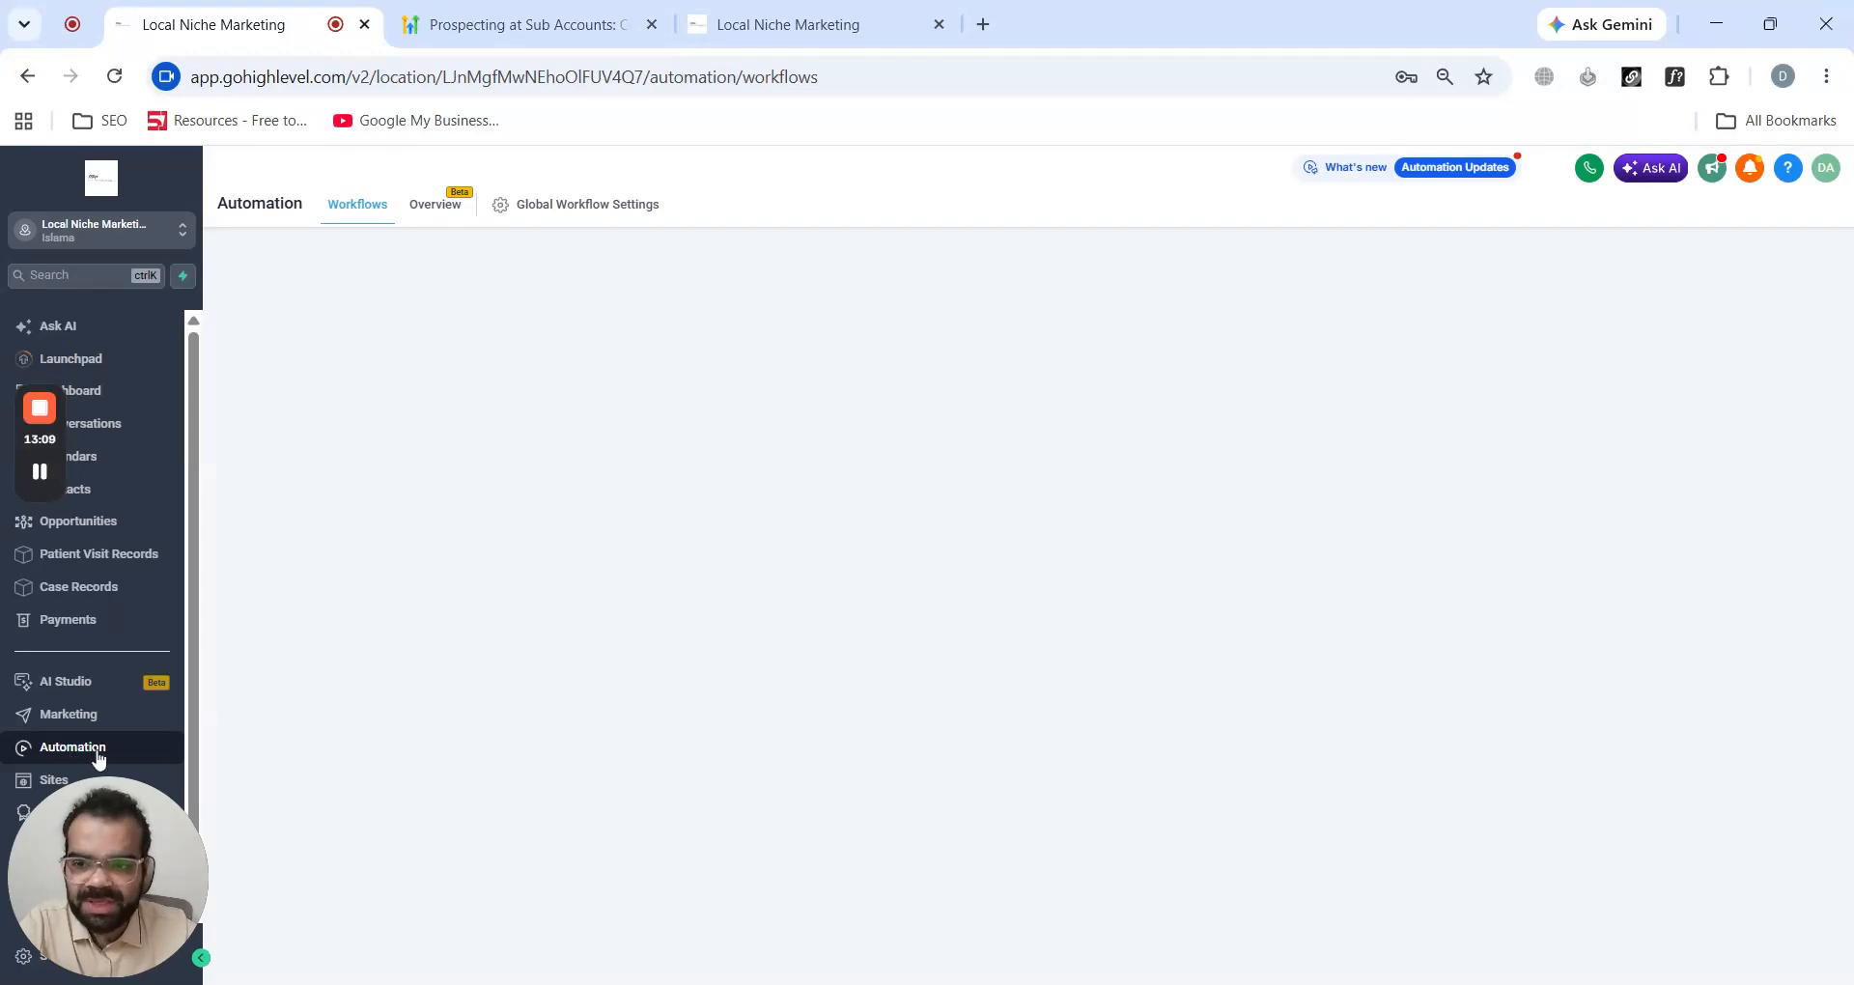
- Open the help article's screenshot of a Prospect Generated workflow trigger with filters for a closer look
{"action": "left_click", "coordinate": [591, 27]}
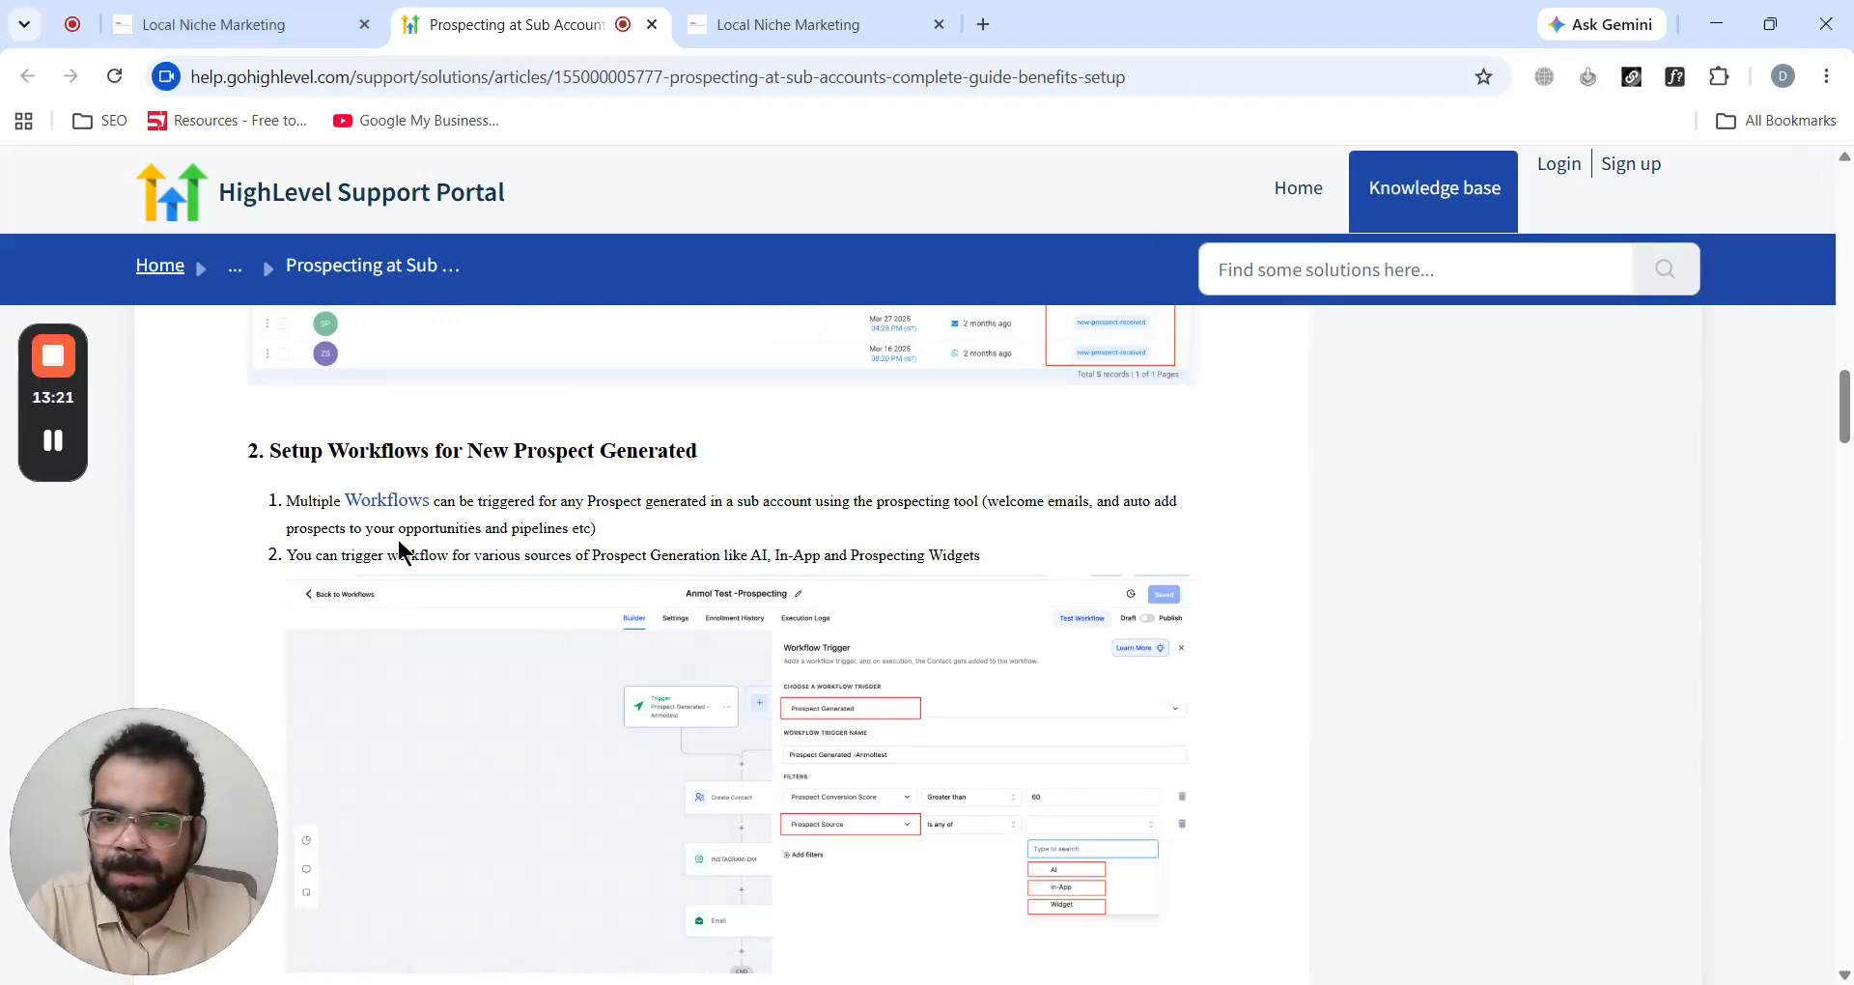
{"action": "scroll", "coordinate": [399, 544], "scroll_direction": "down", "scroll_amount": 1}
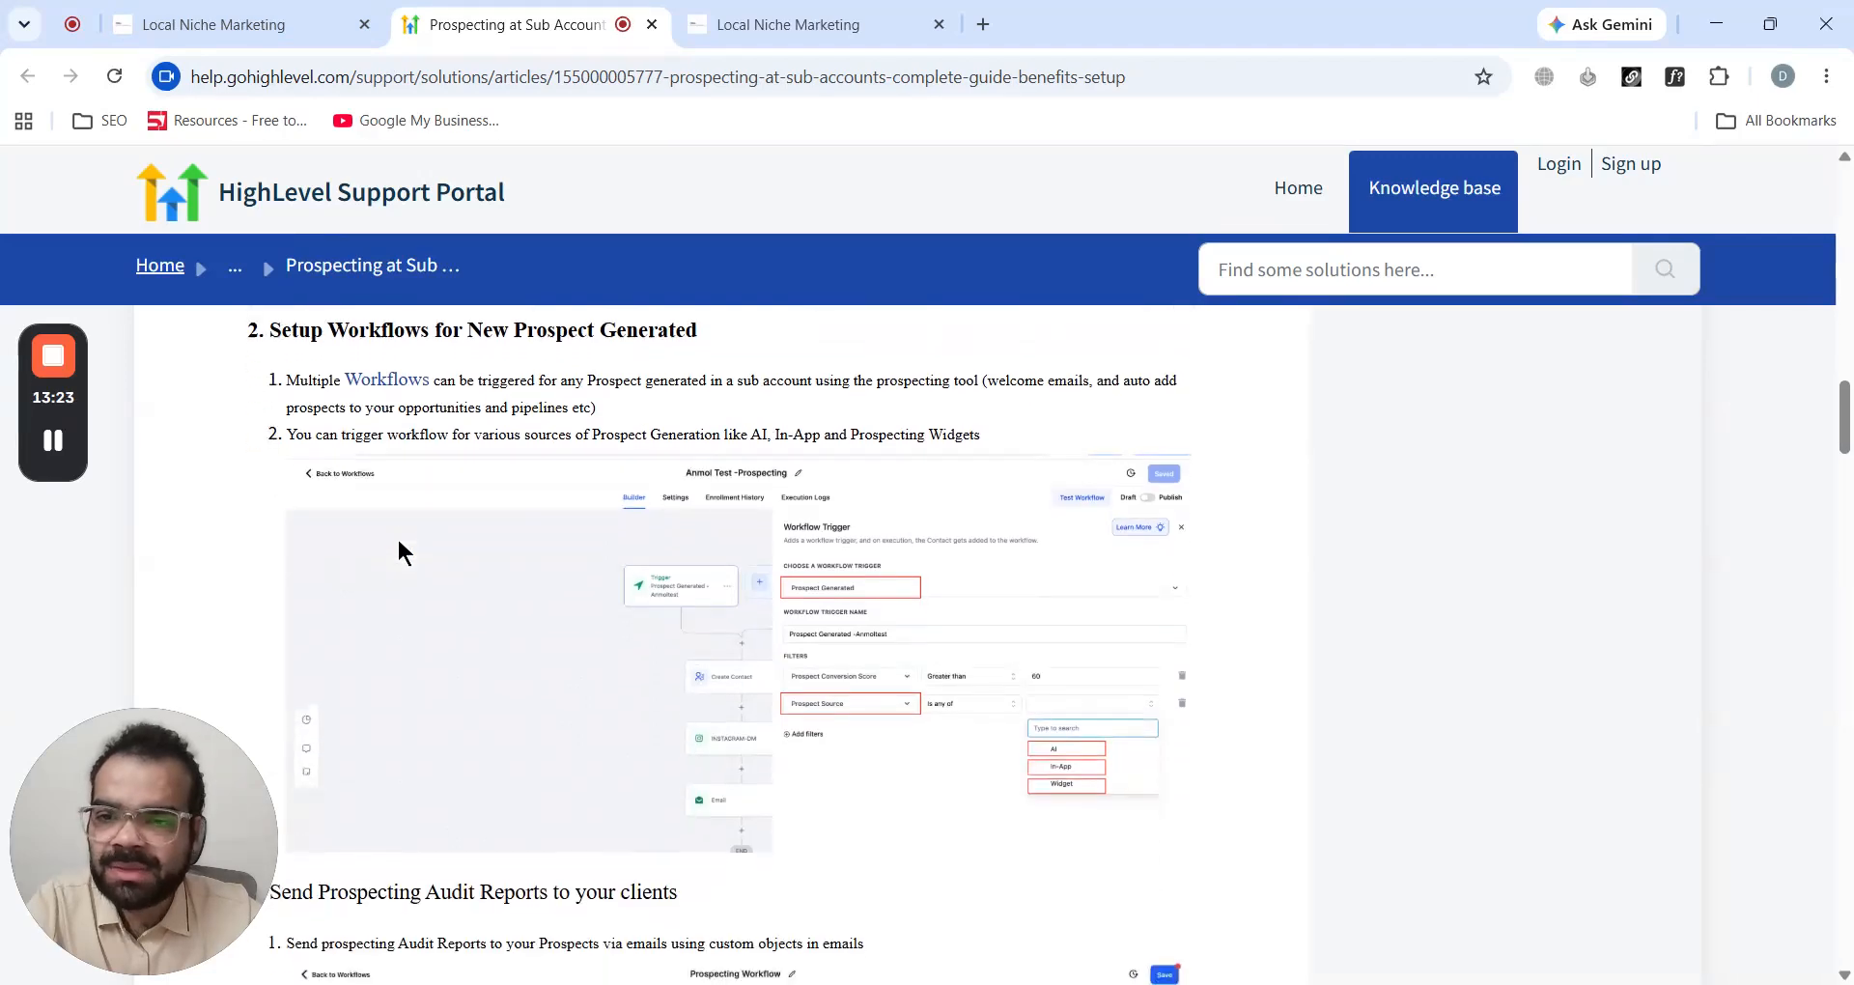
{"action": "left_click", "coordinate": [515, 610]}
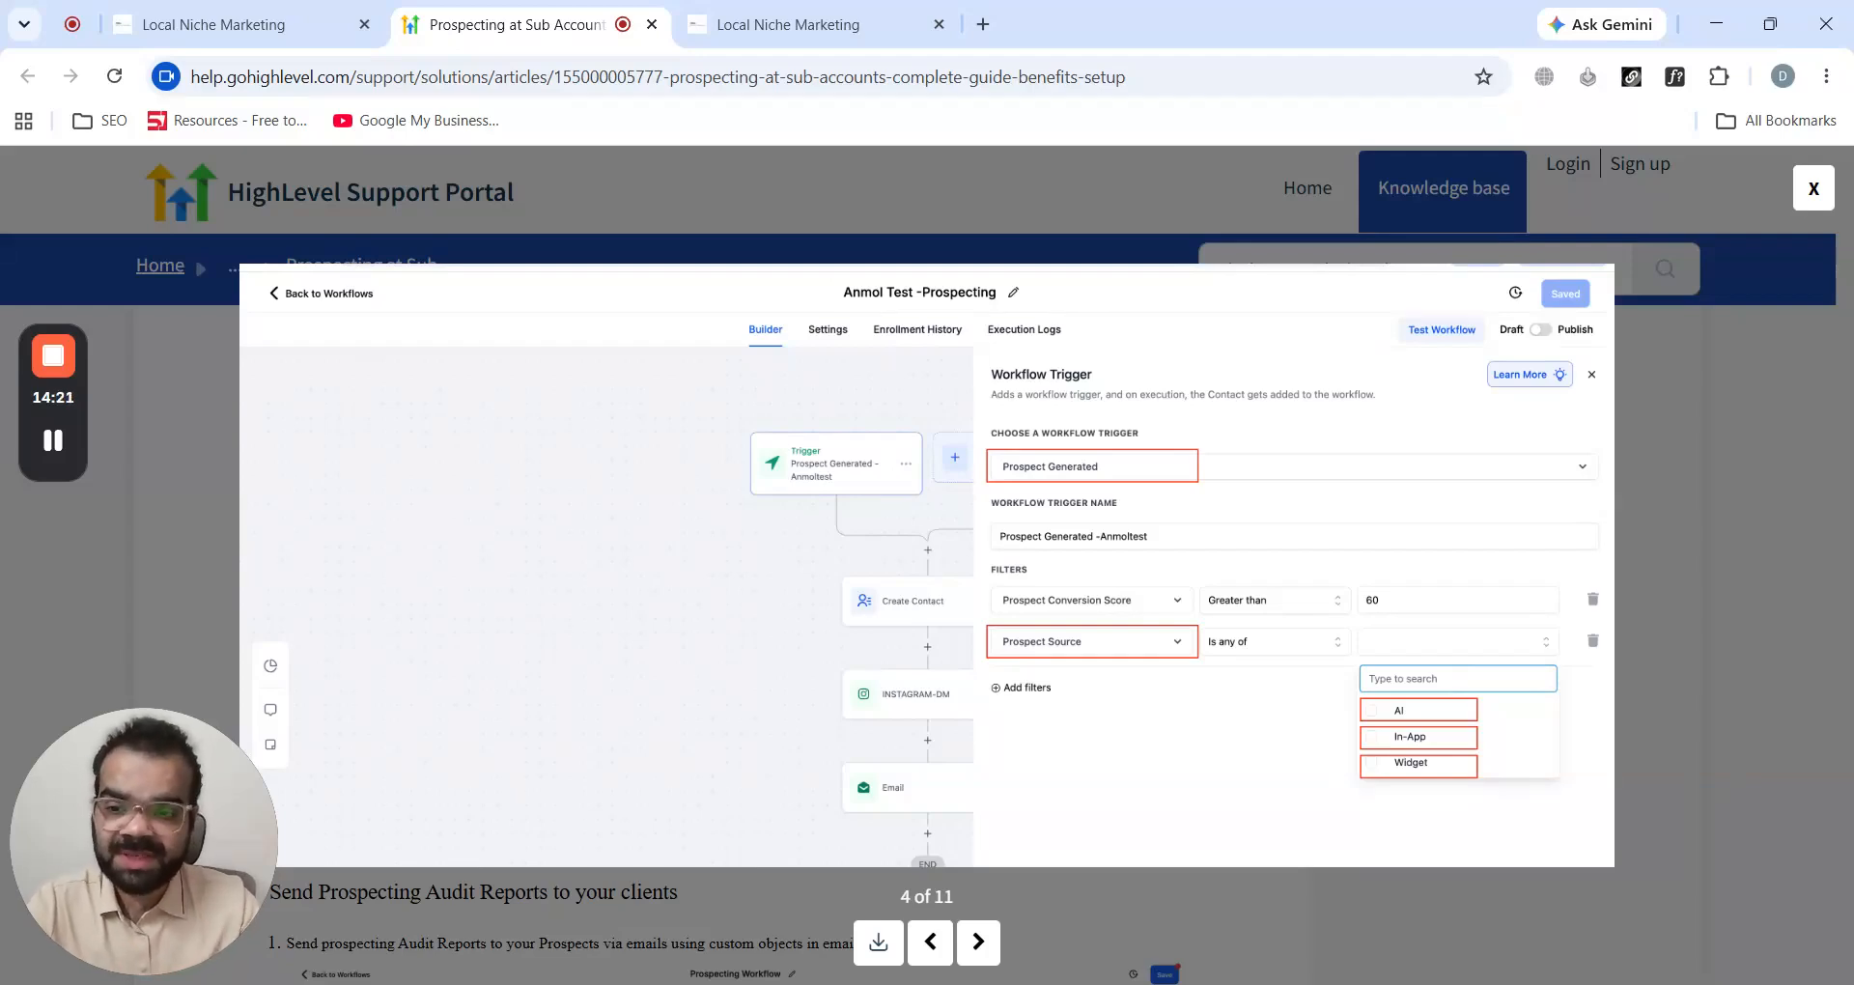
- Return to the new workflow and add a Prospect generated trigger, searching triggers for "pros"
{"action": "left_click", "coordinate": [207, 11]}
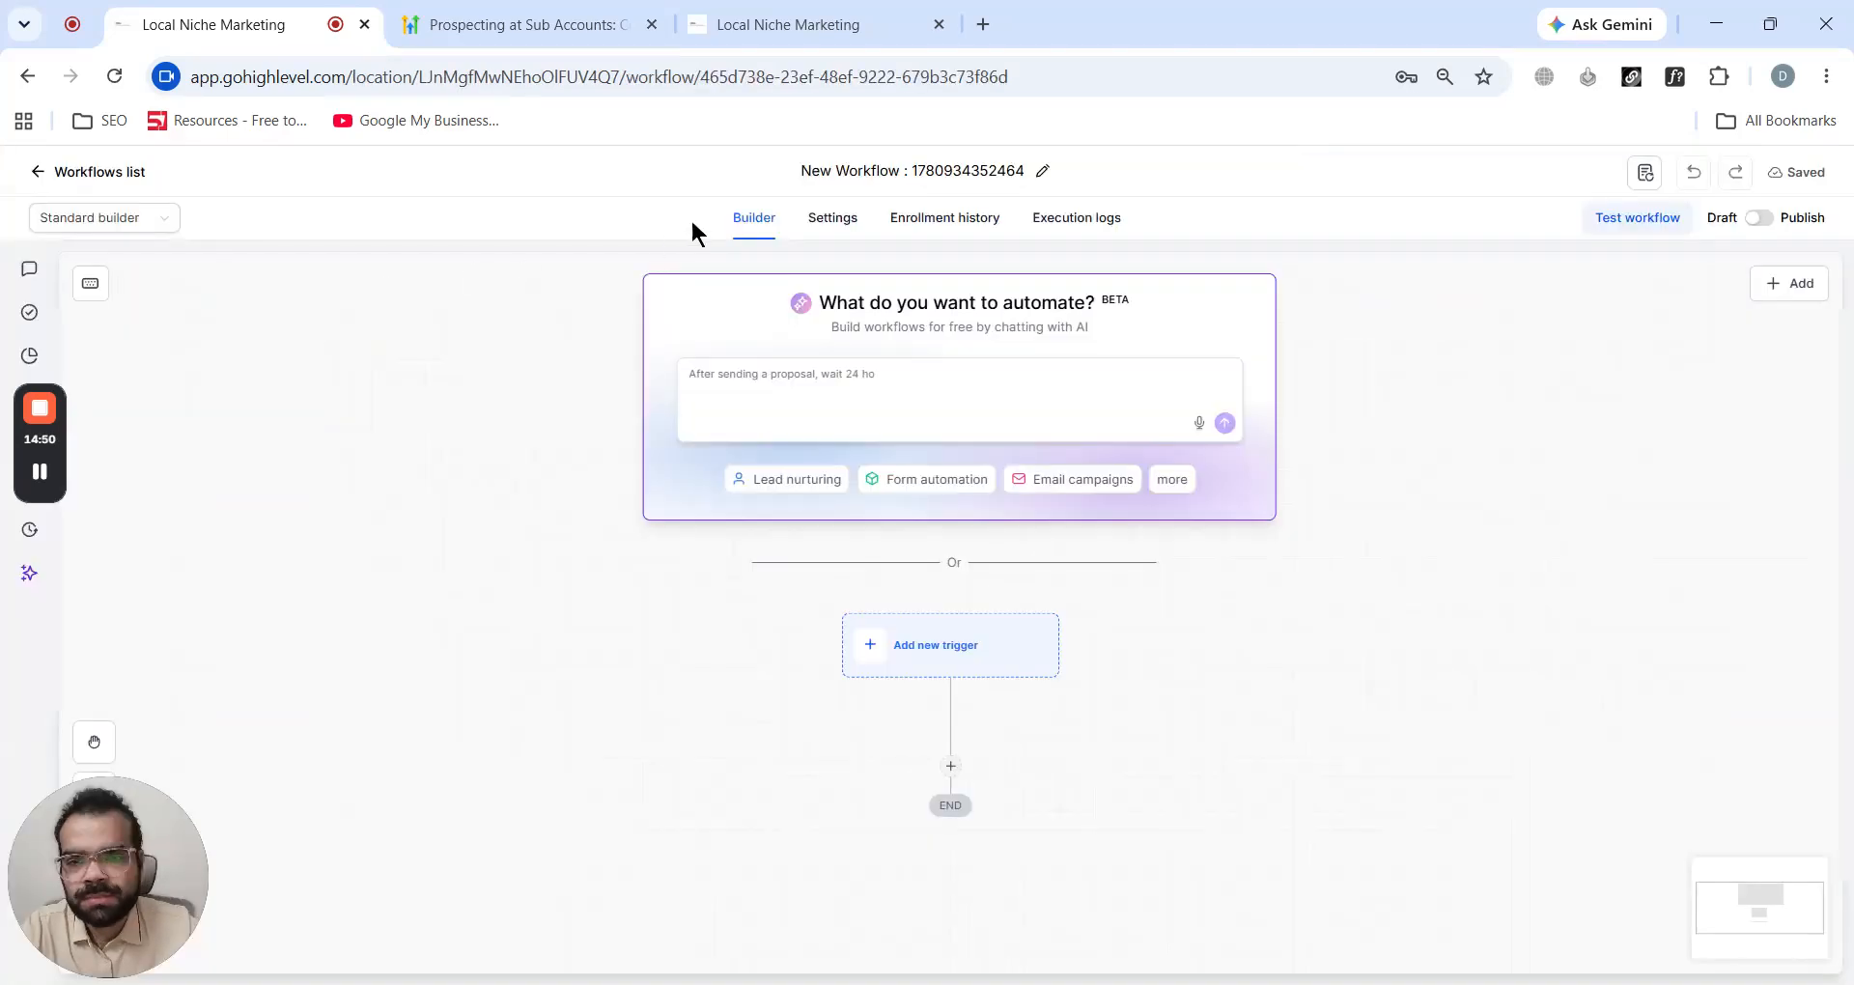
{"action": "left_click", "coordinate": [885, 660]}
{"action": "type", "text": "pros"}
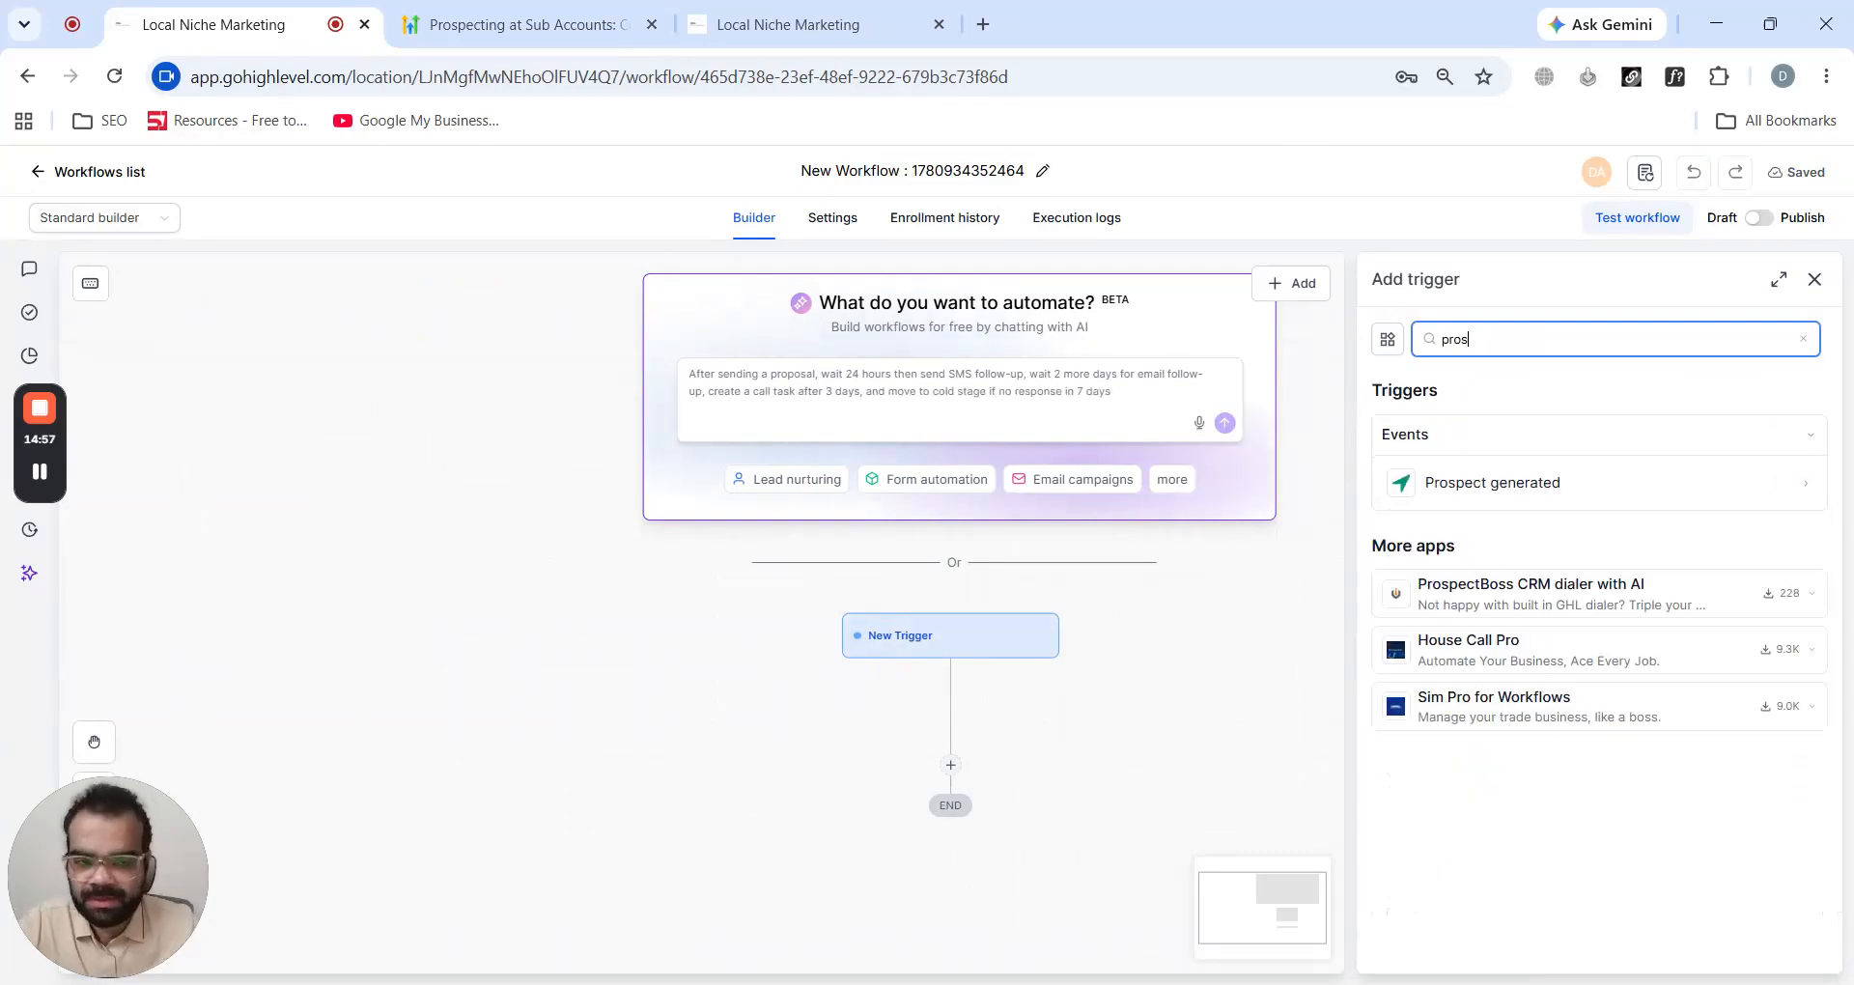
{"action": "left_click", "coordinate": [1555, 497]}
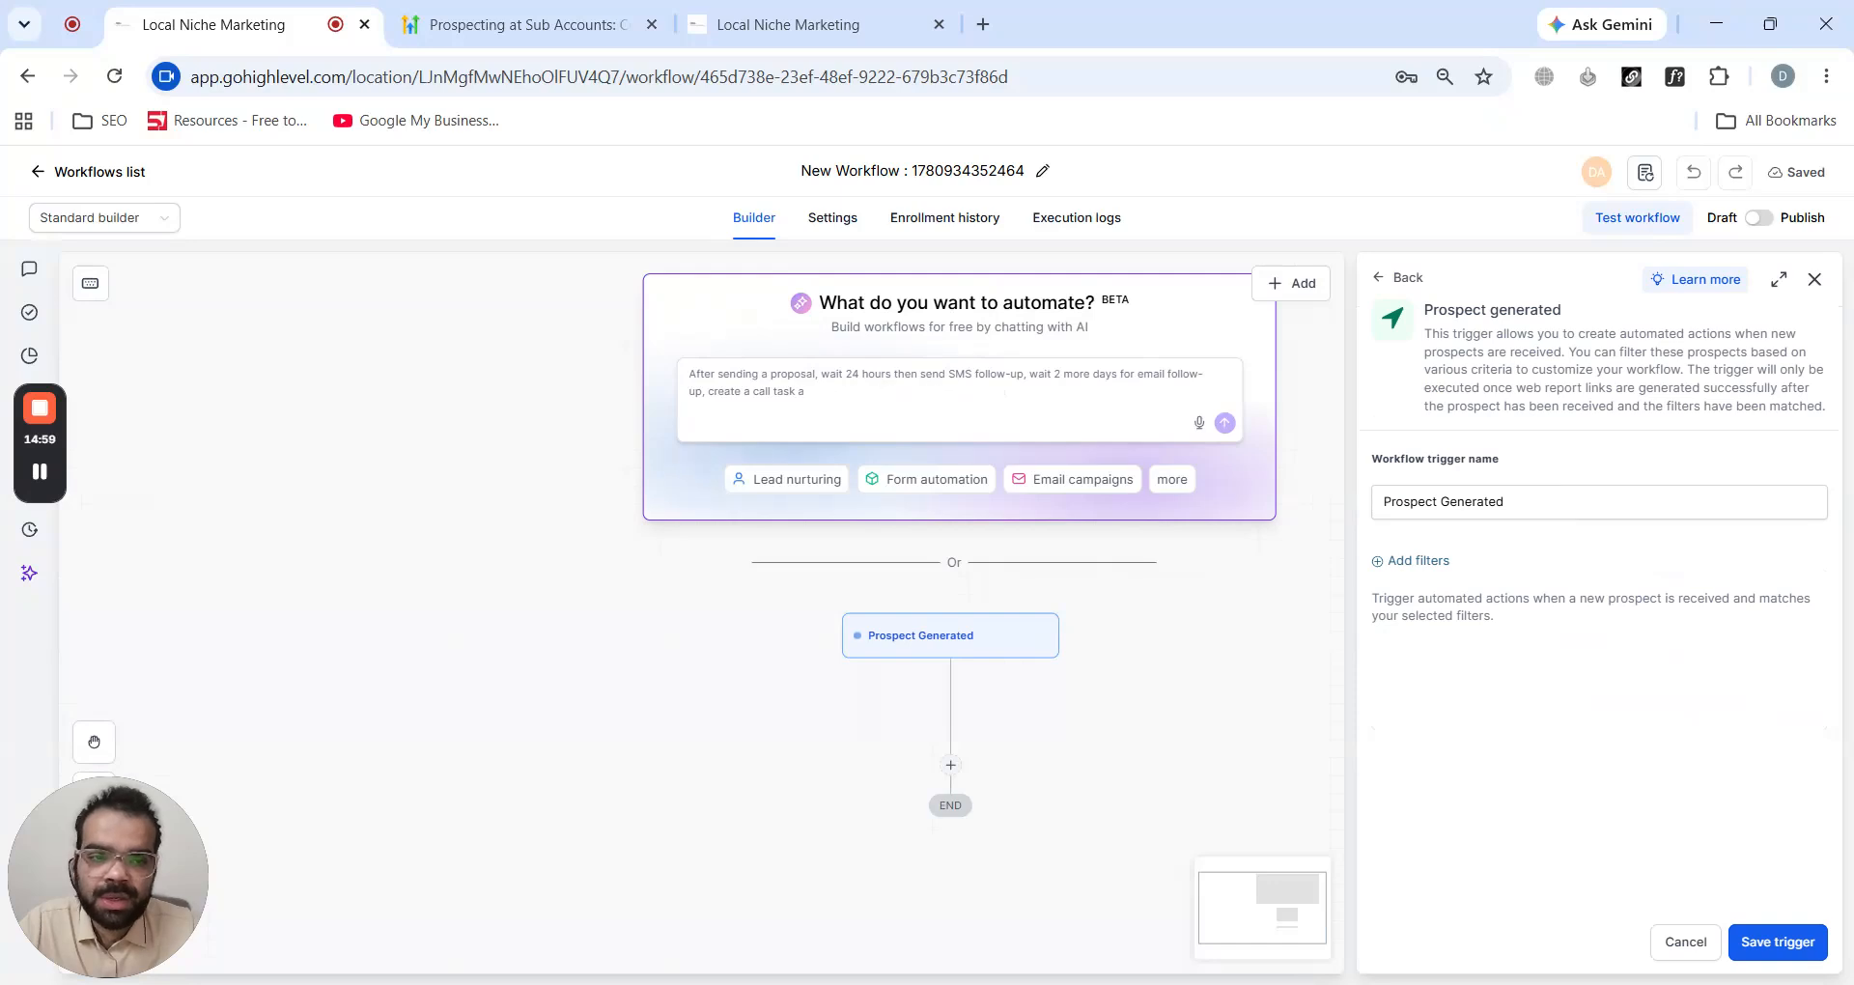
{"action": "left_click", "coordinate": [1579, 741]}
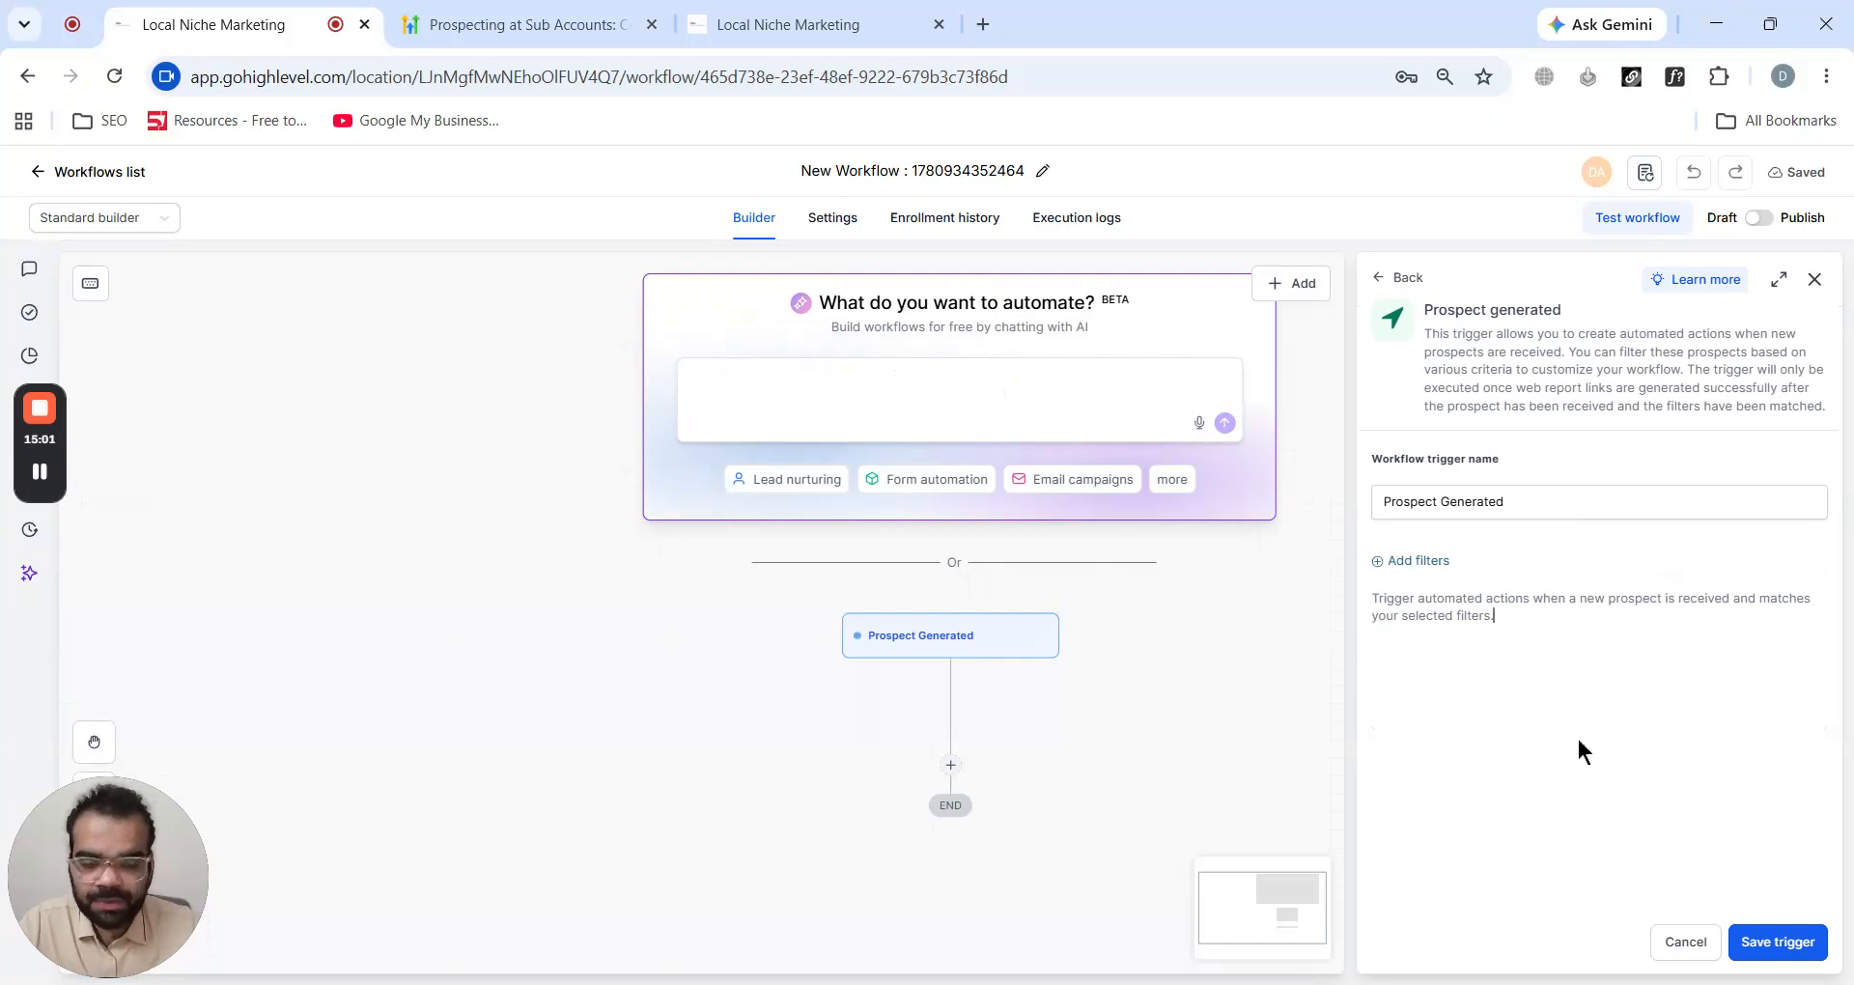
- Add a trigger filter so Prospect Conversion Score is Greater than 60
{"action": "left_click", "coordinate": [1381, 563]}
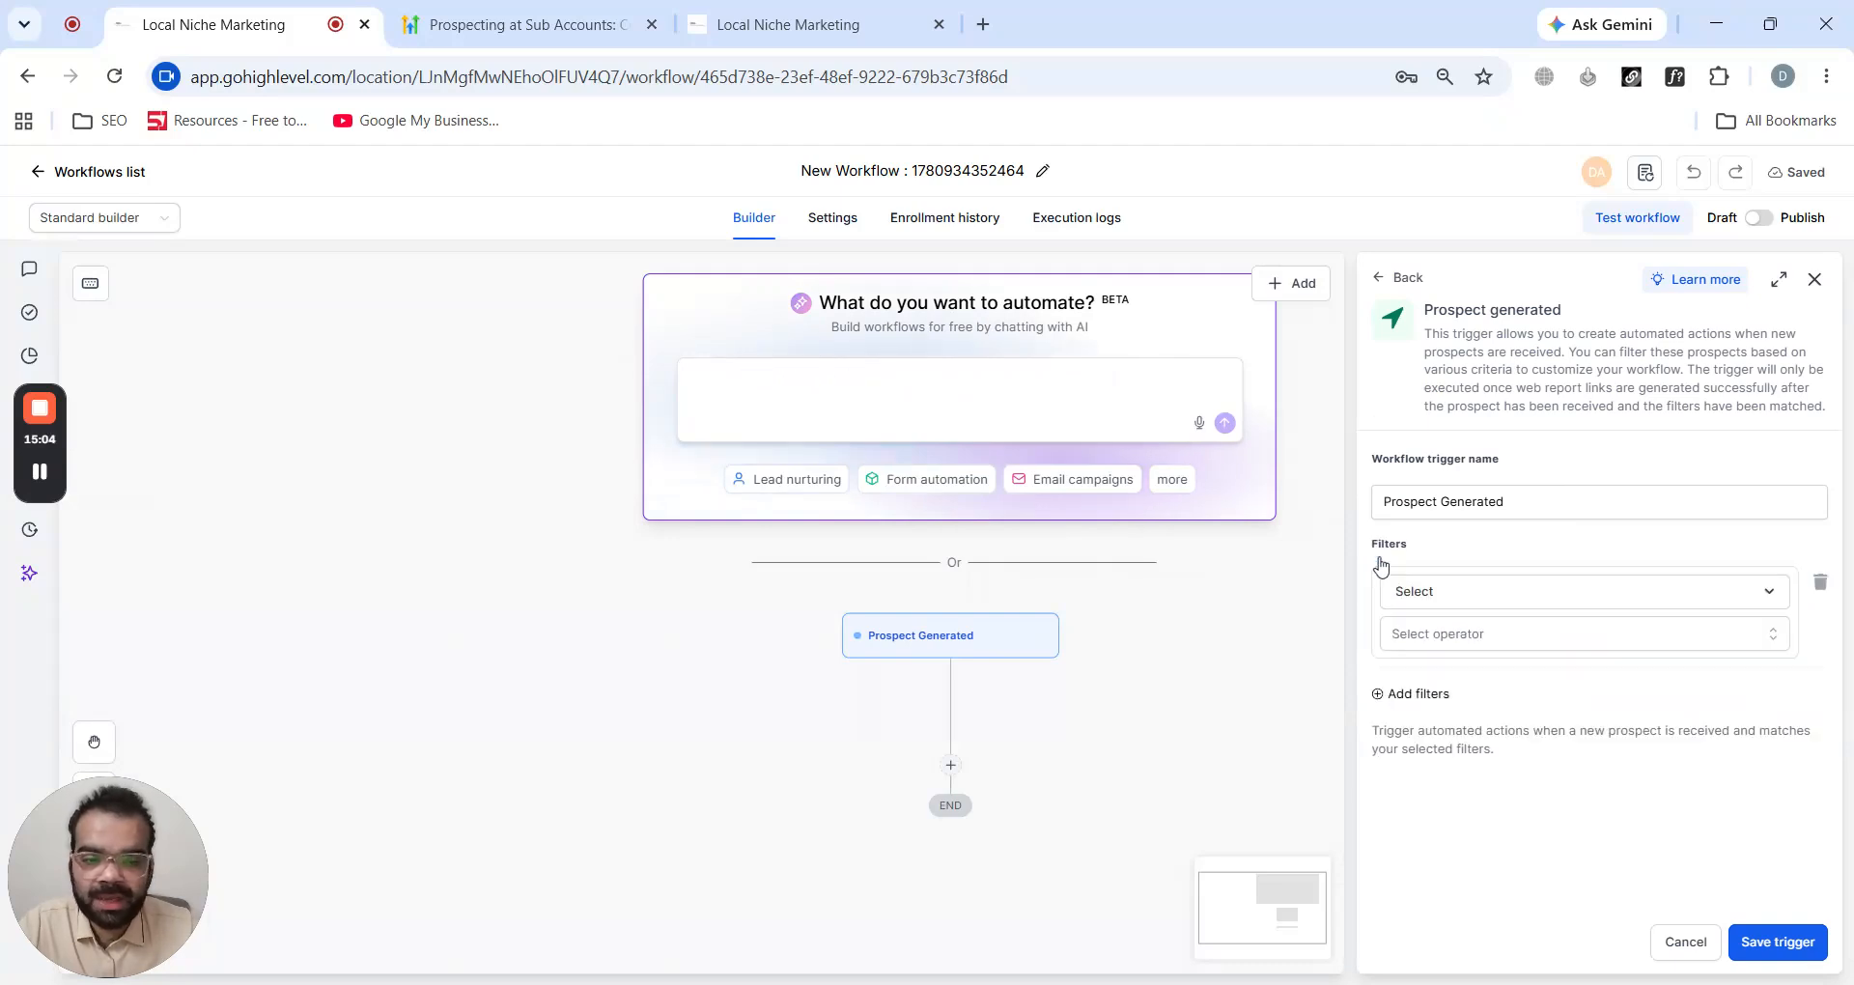
{"action": "left_click", "coordinate": [1419, 591]}
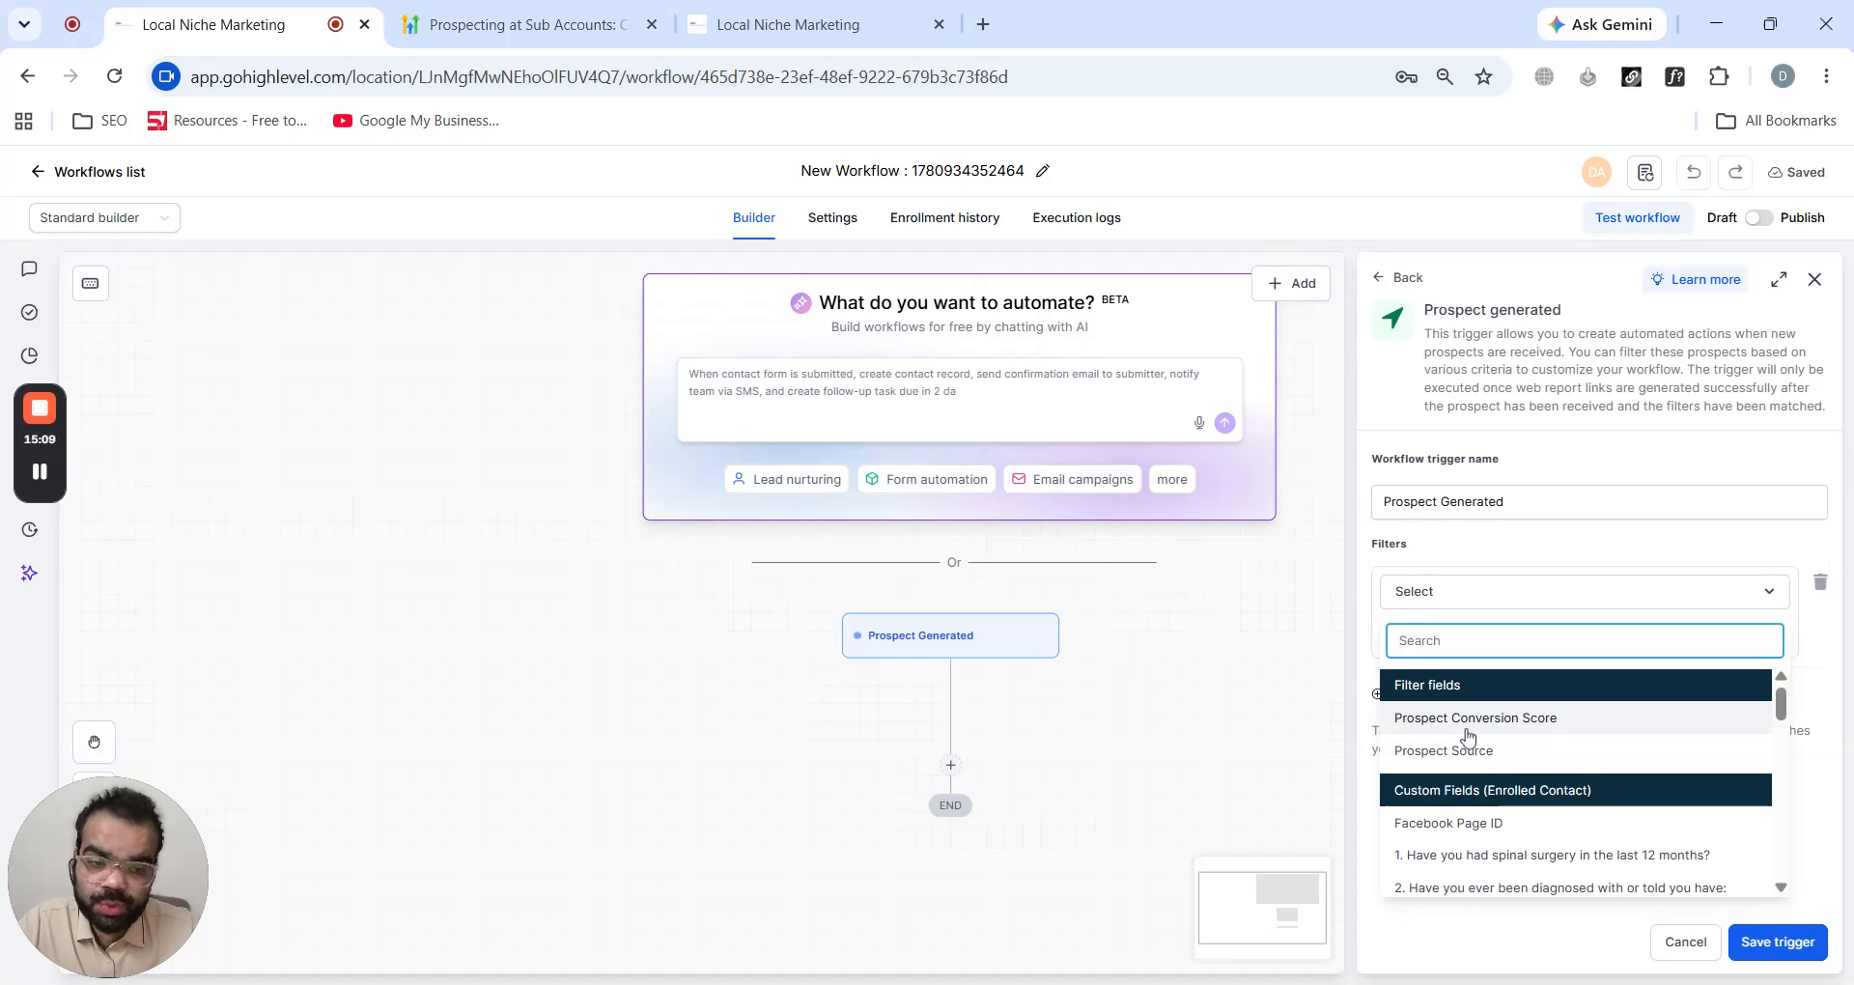
{"action": "left_click", "coordinate": [1473, 720]}
{"action": "left_click", "coordinate": [1497, 634]}
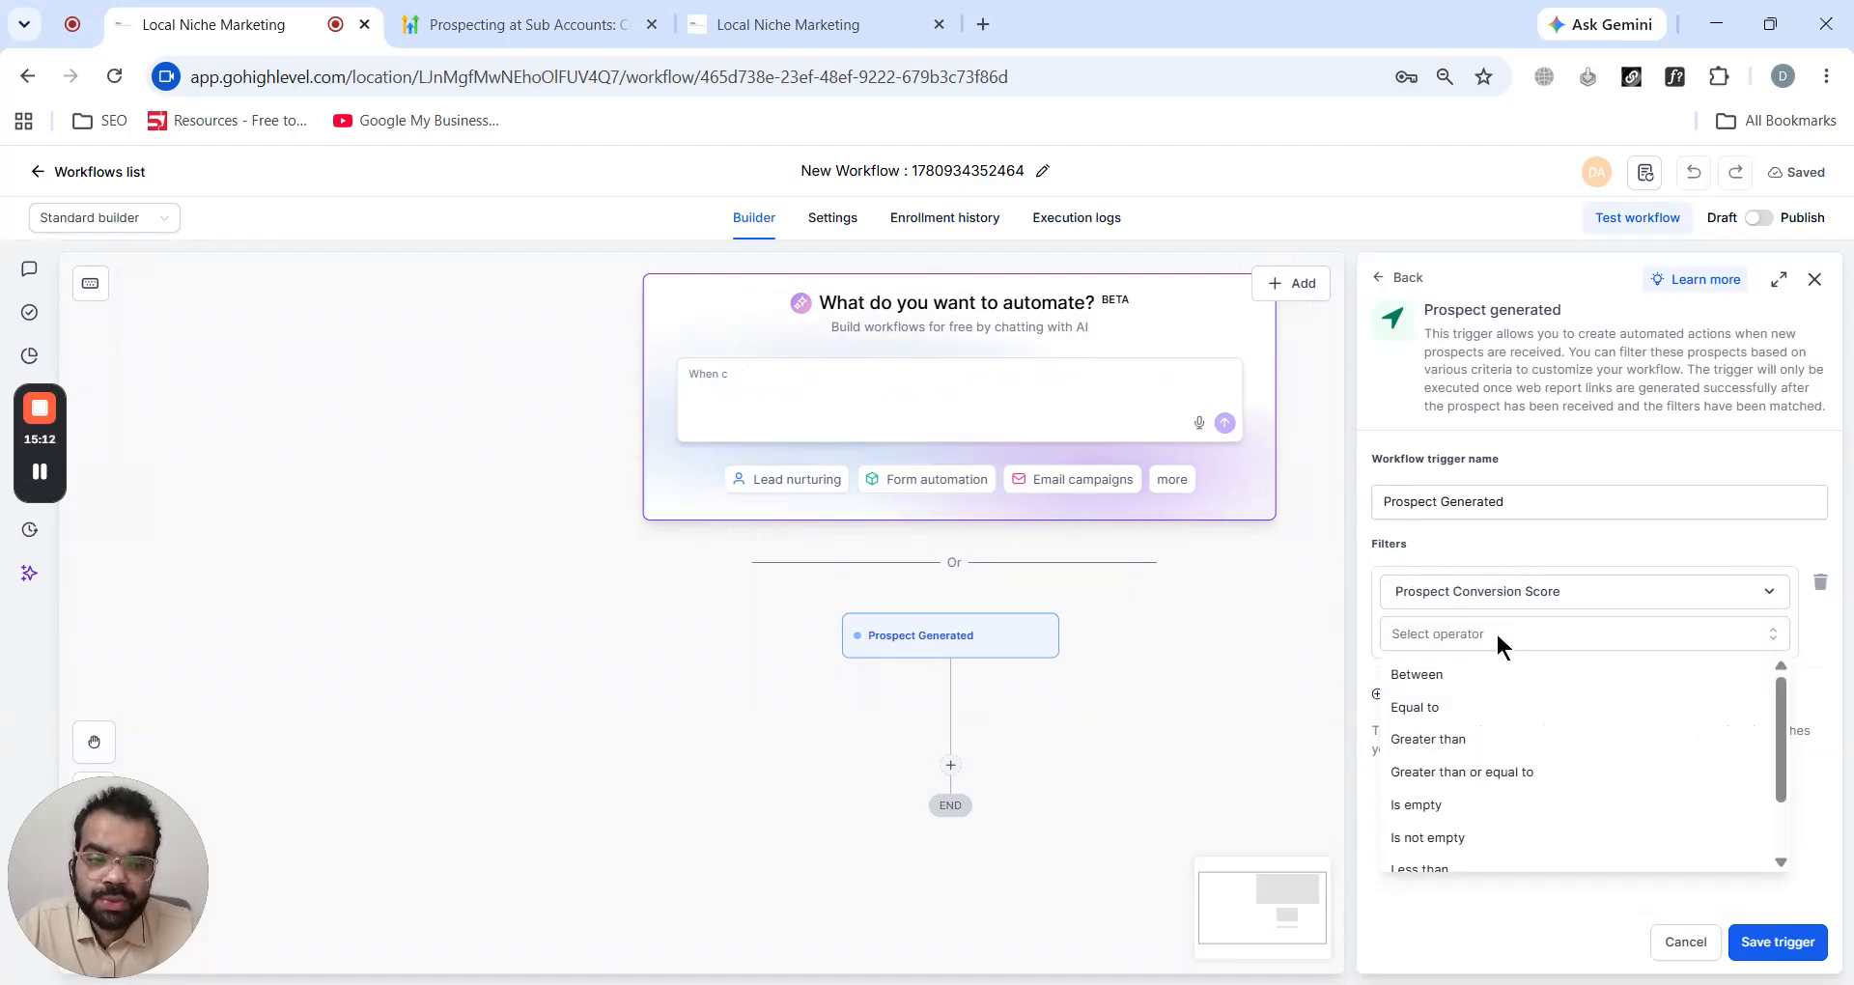
{"action": "left_click", "coordinate": [1488, 740]}
{"action": "left_click", "coordinate": [1491, 681]}
{"action": "type", "text": "60"}
- Add a second filter with Prospect Source is any of AI, In-App and Widget, and save the trigger
{"action": "left_click", "coordinate": [1428, 736]}
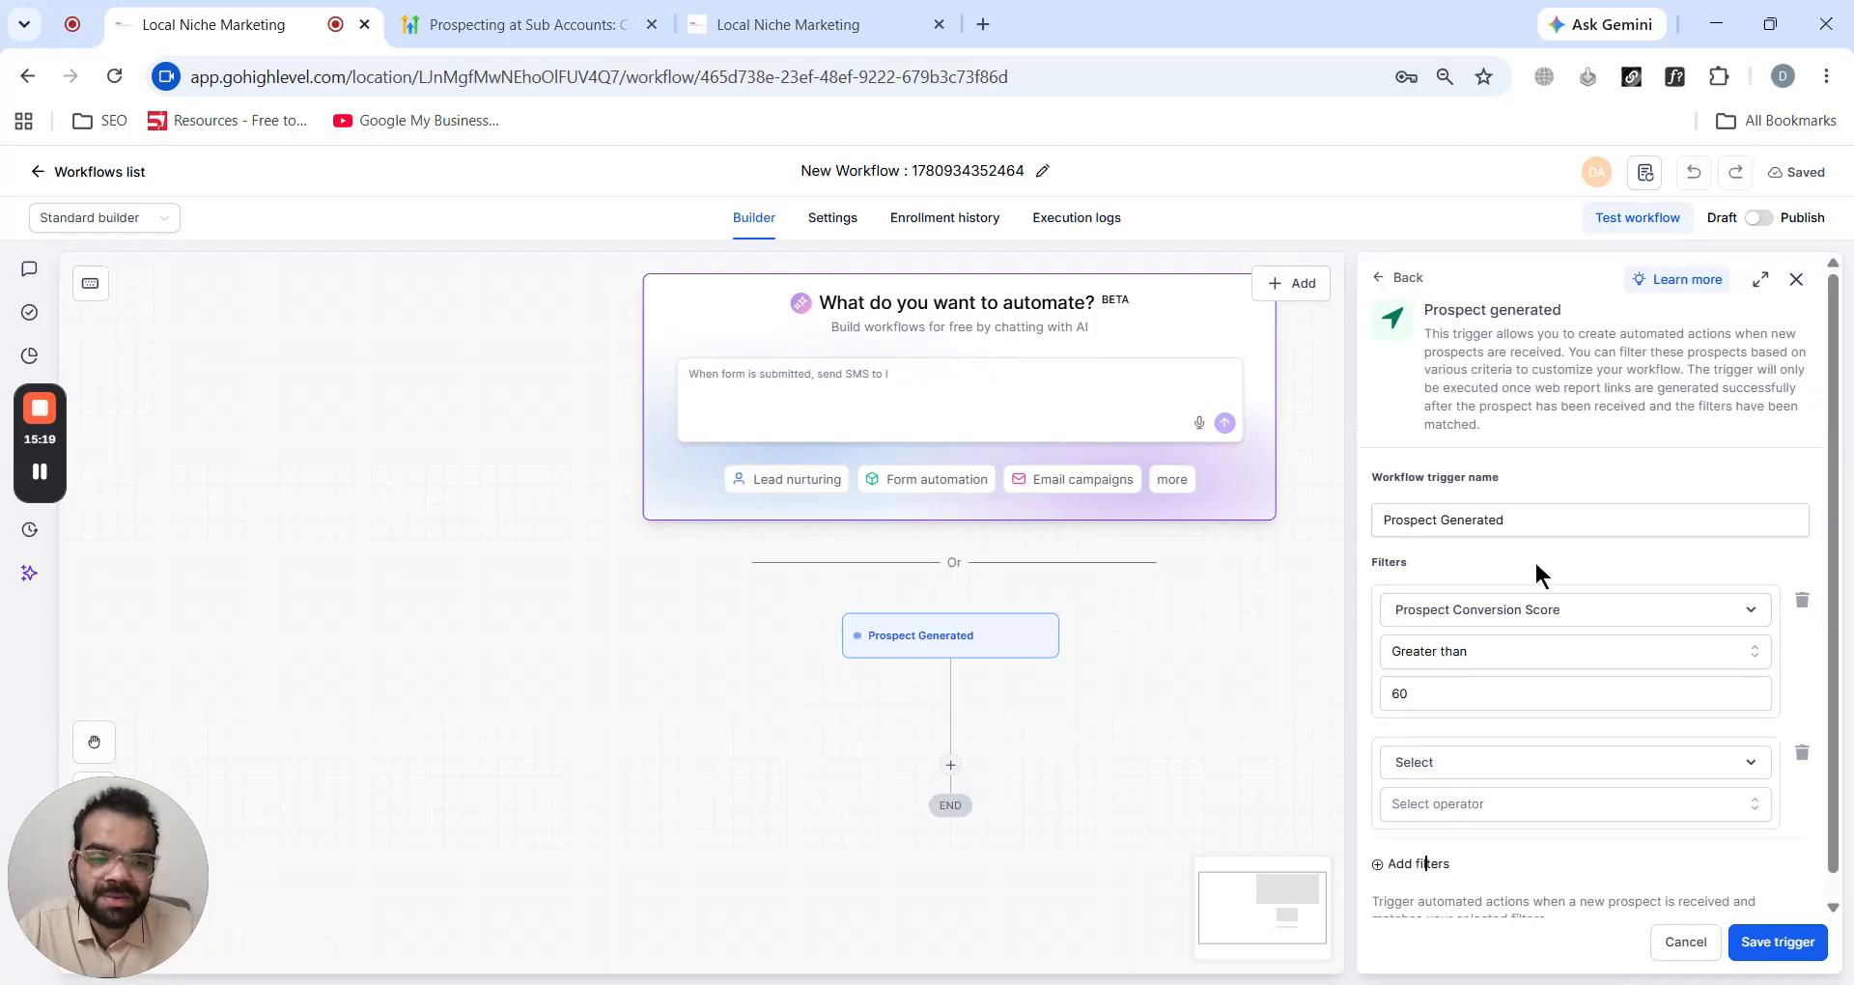
{"action": "scroll", "coordinate": [1536, 567], "scroll_direction": "down", "scroll_amount": 1}
{"action": "left_click", "coordinate": [1523, 746]}
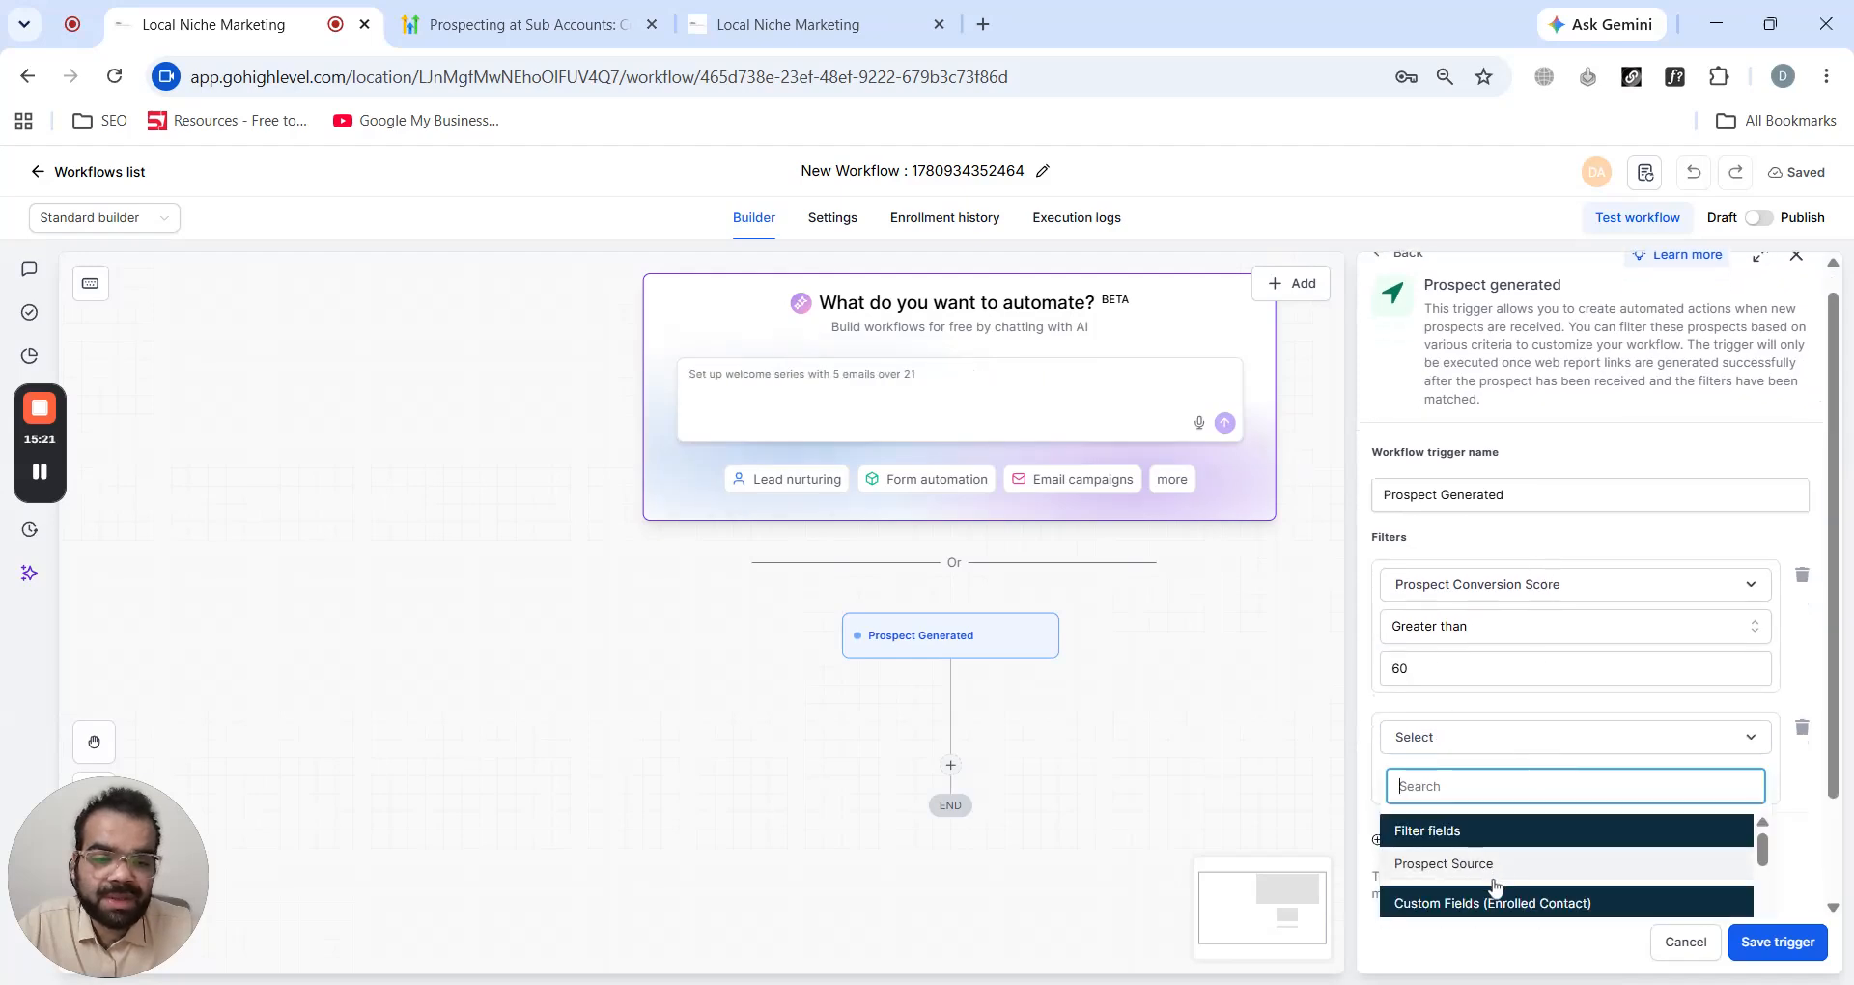
{"action": "left_click", "coordinate": [1493, 869]}
{"action": "left_click", "coordinate": [1520, 780]}
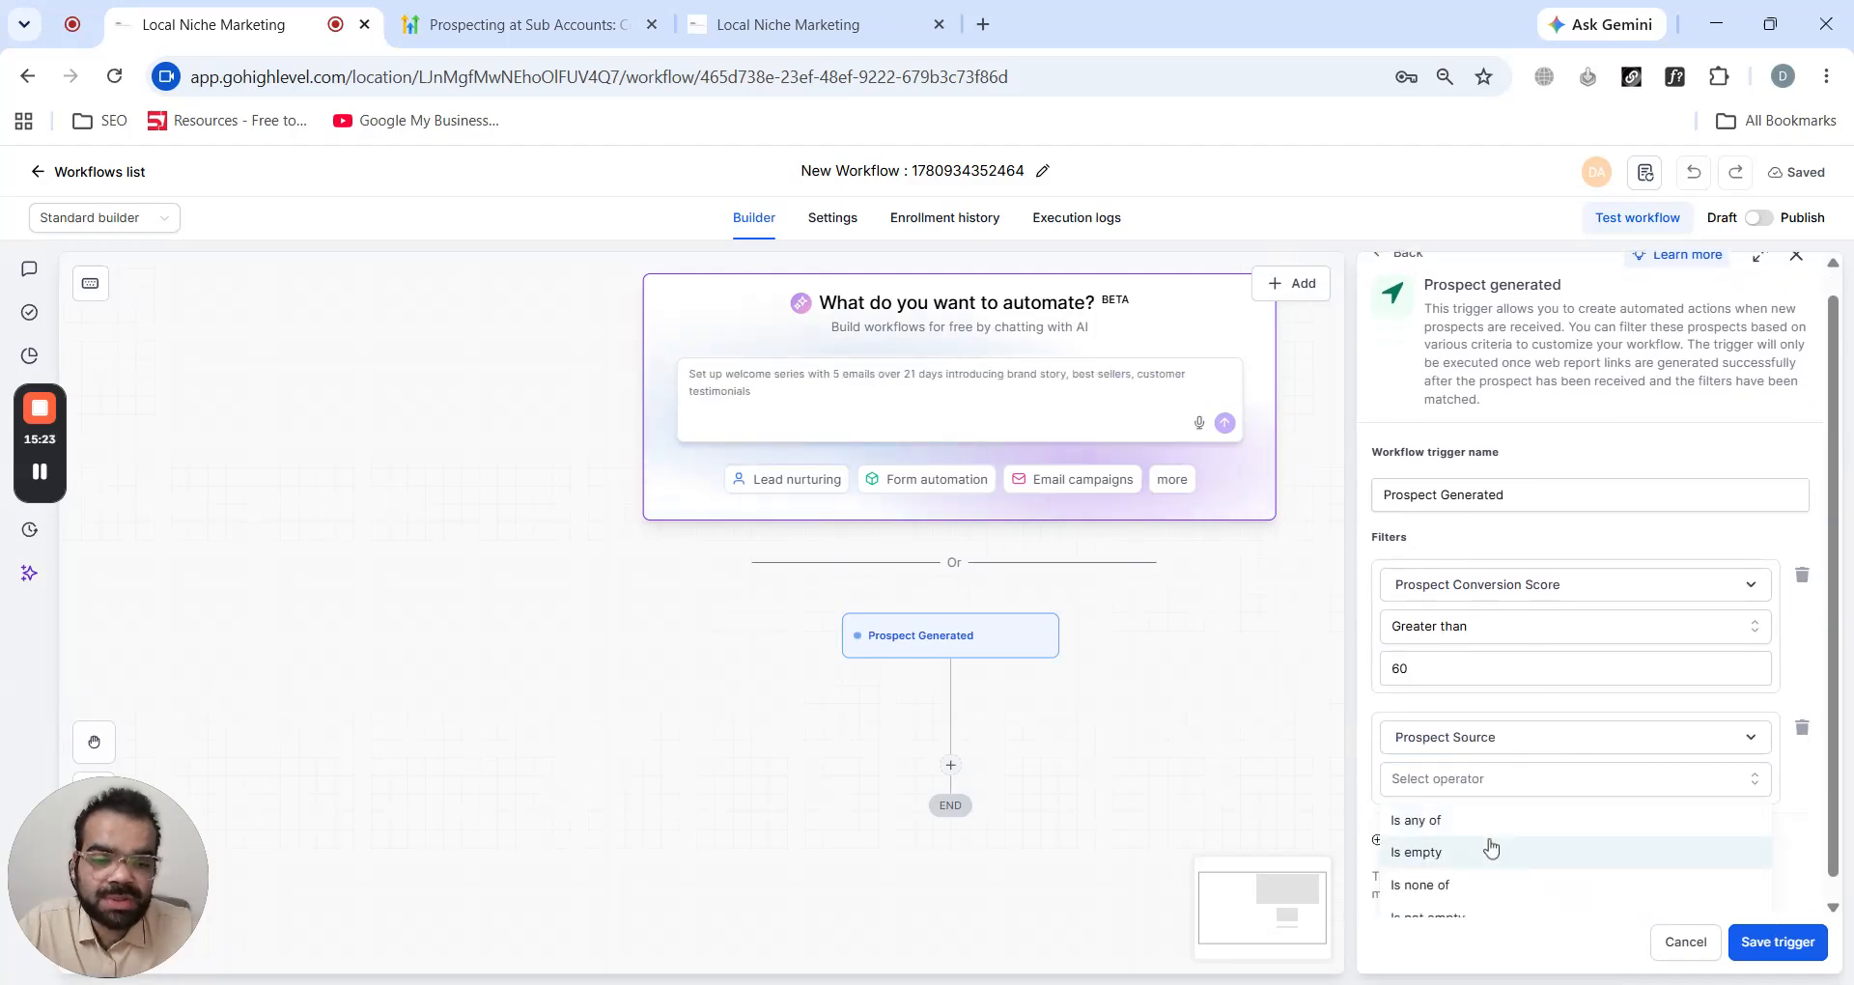
{"action": "left_click", "coordinate": [1495, 821]}
{"action": "left_click", "coordinate": [1492, 823]}
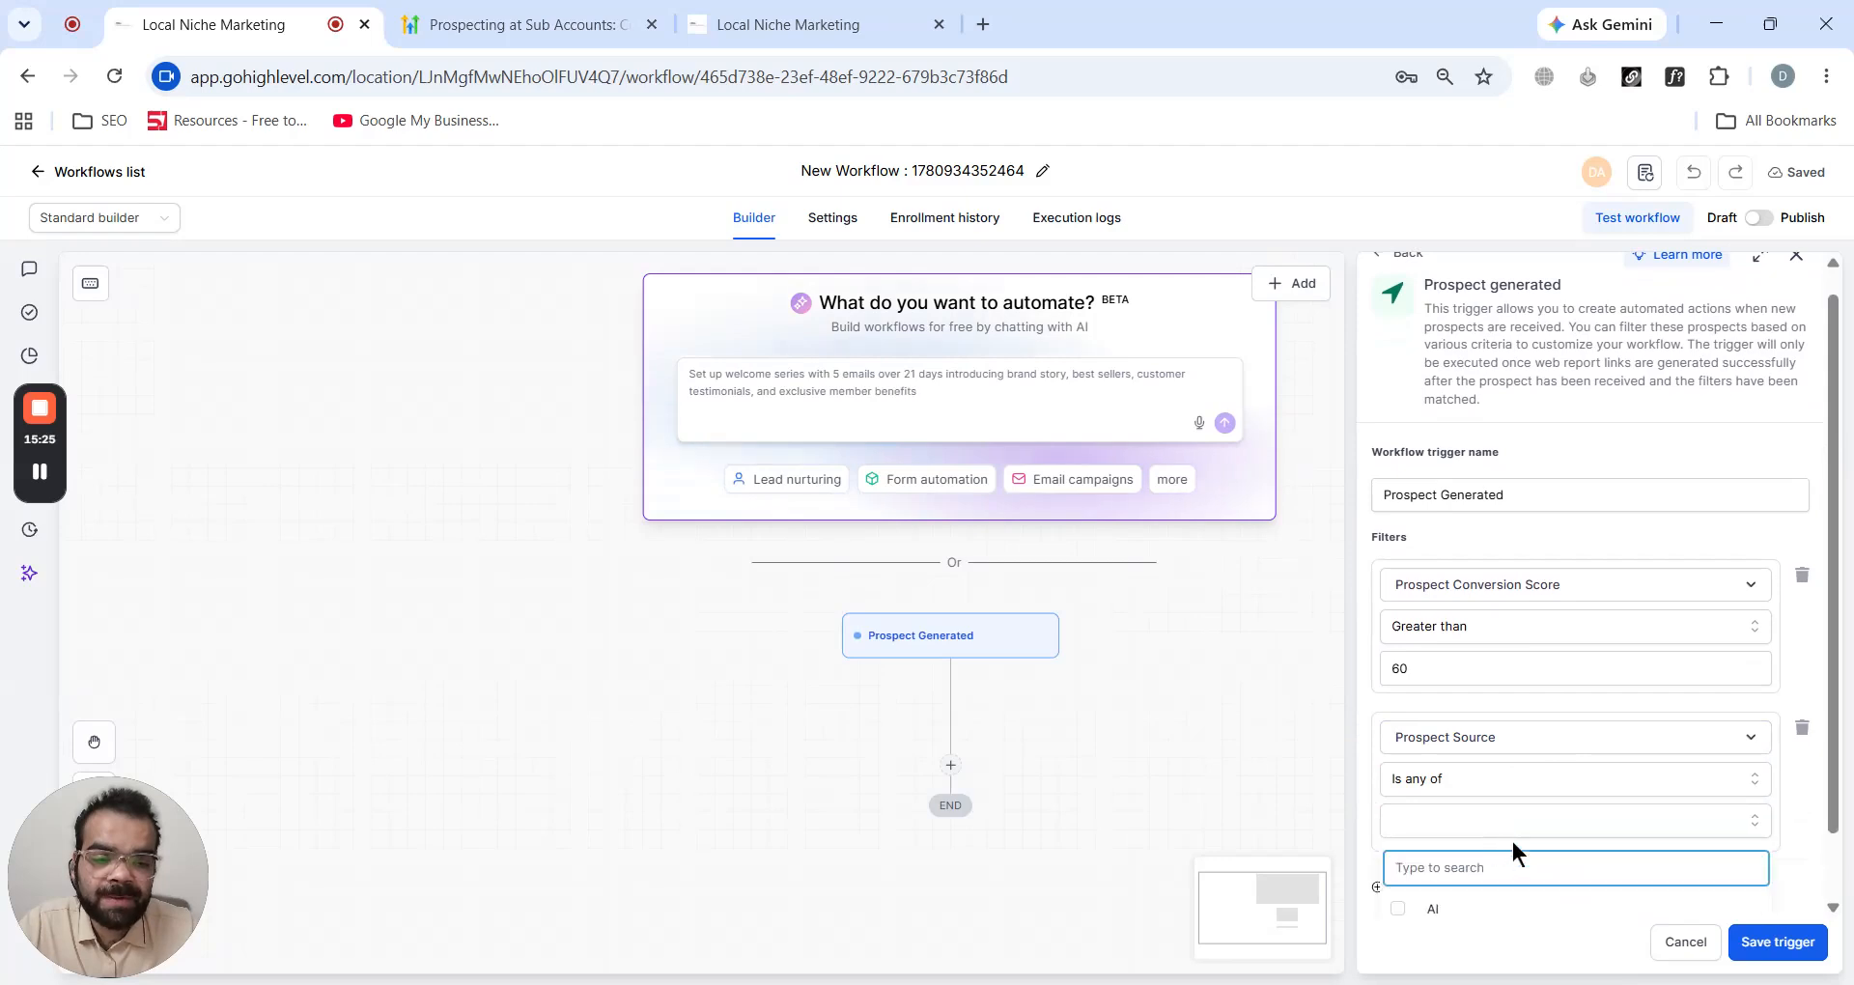
{"action": "left_click", "coordinate": [1399, 832]}
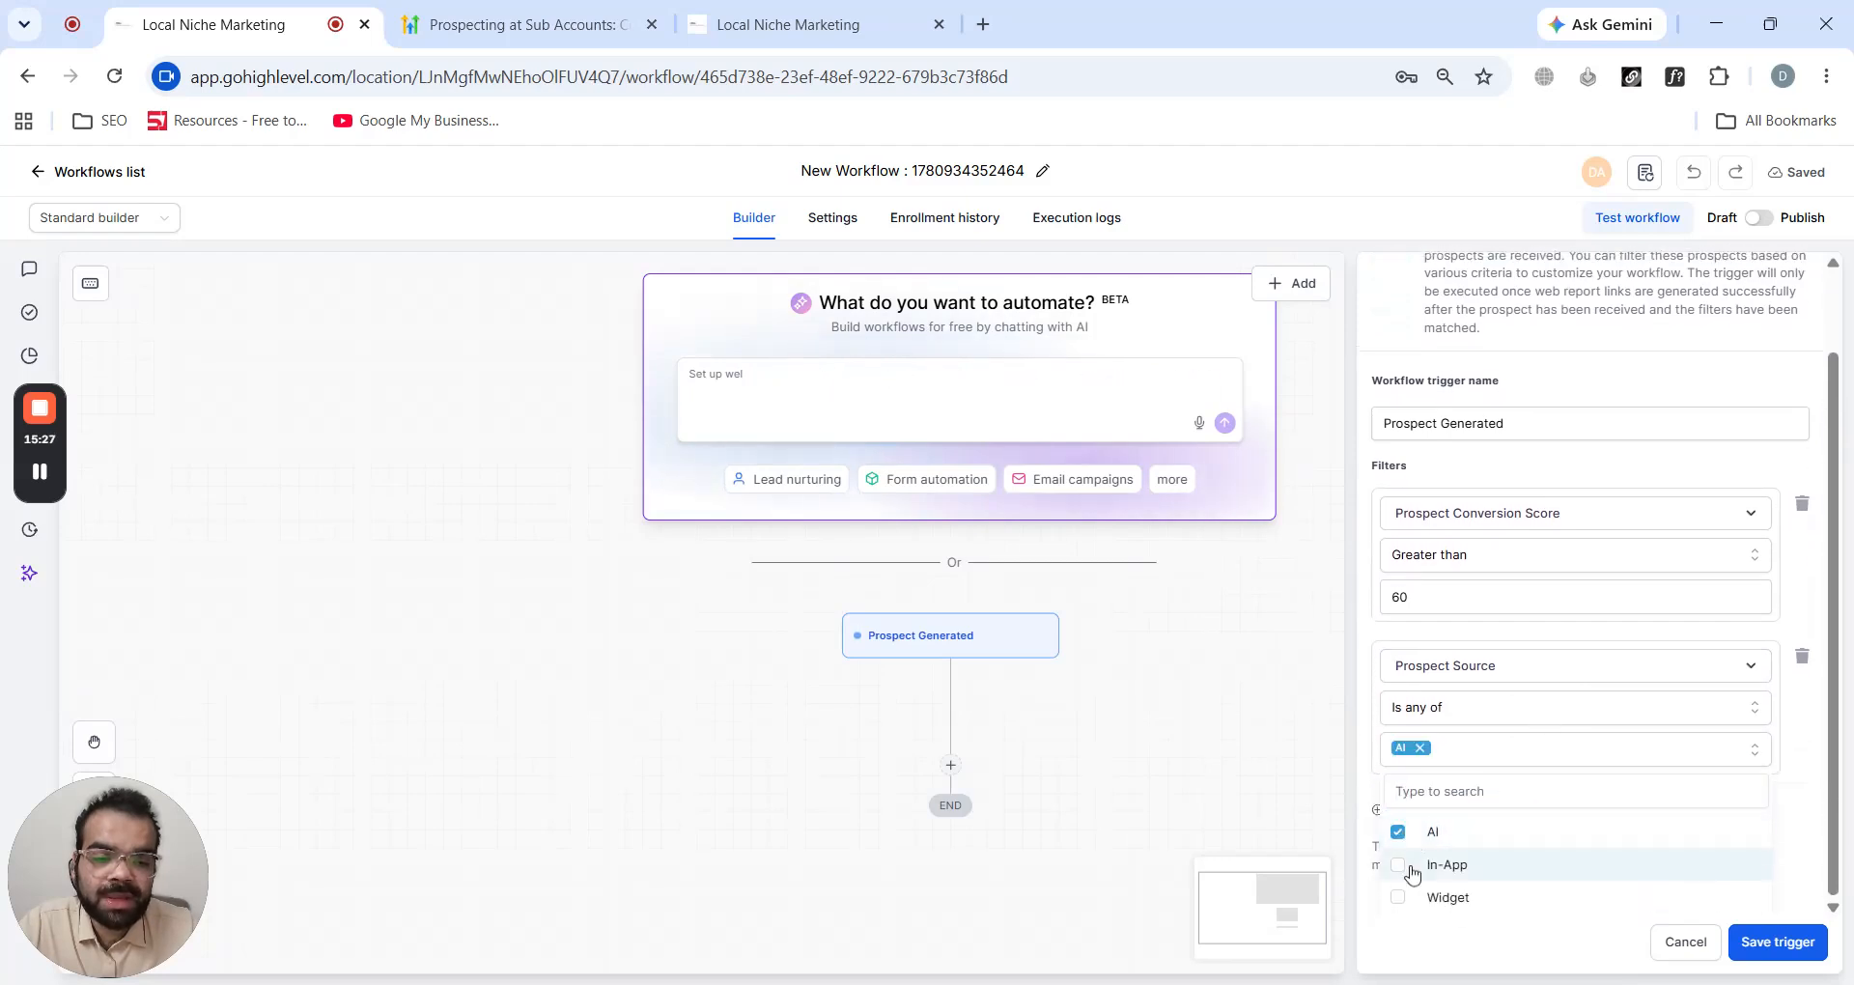
{"action": "left_click", "coordinate": [1408, 867]}
{"action": "left_click", "coordinate": [1401, 897]}
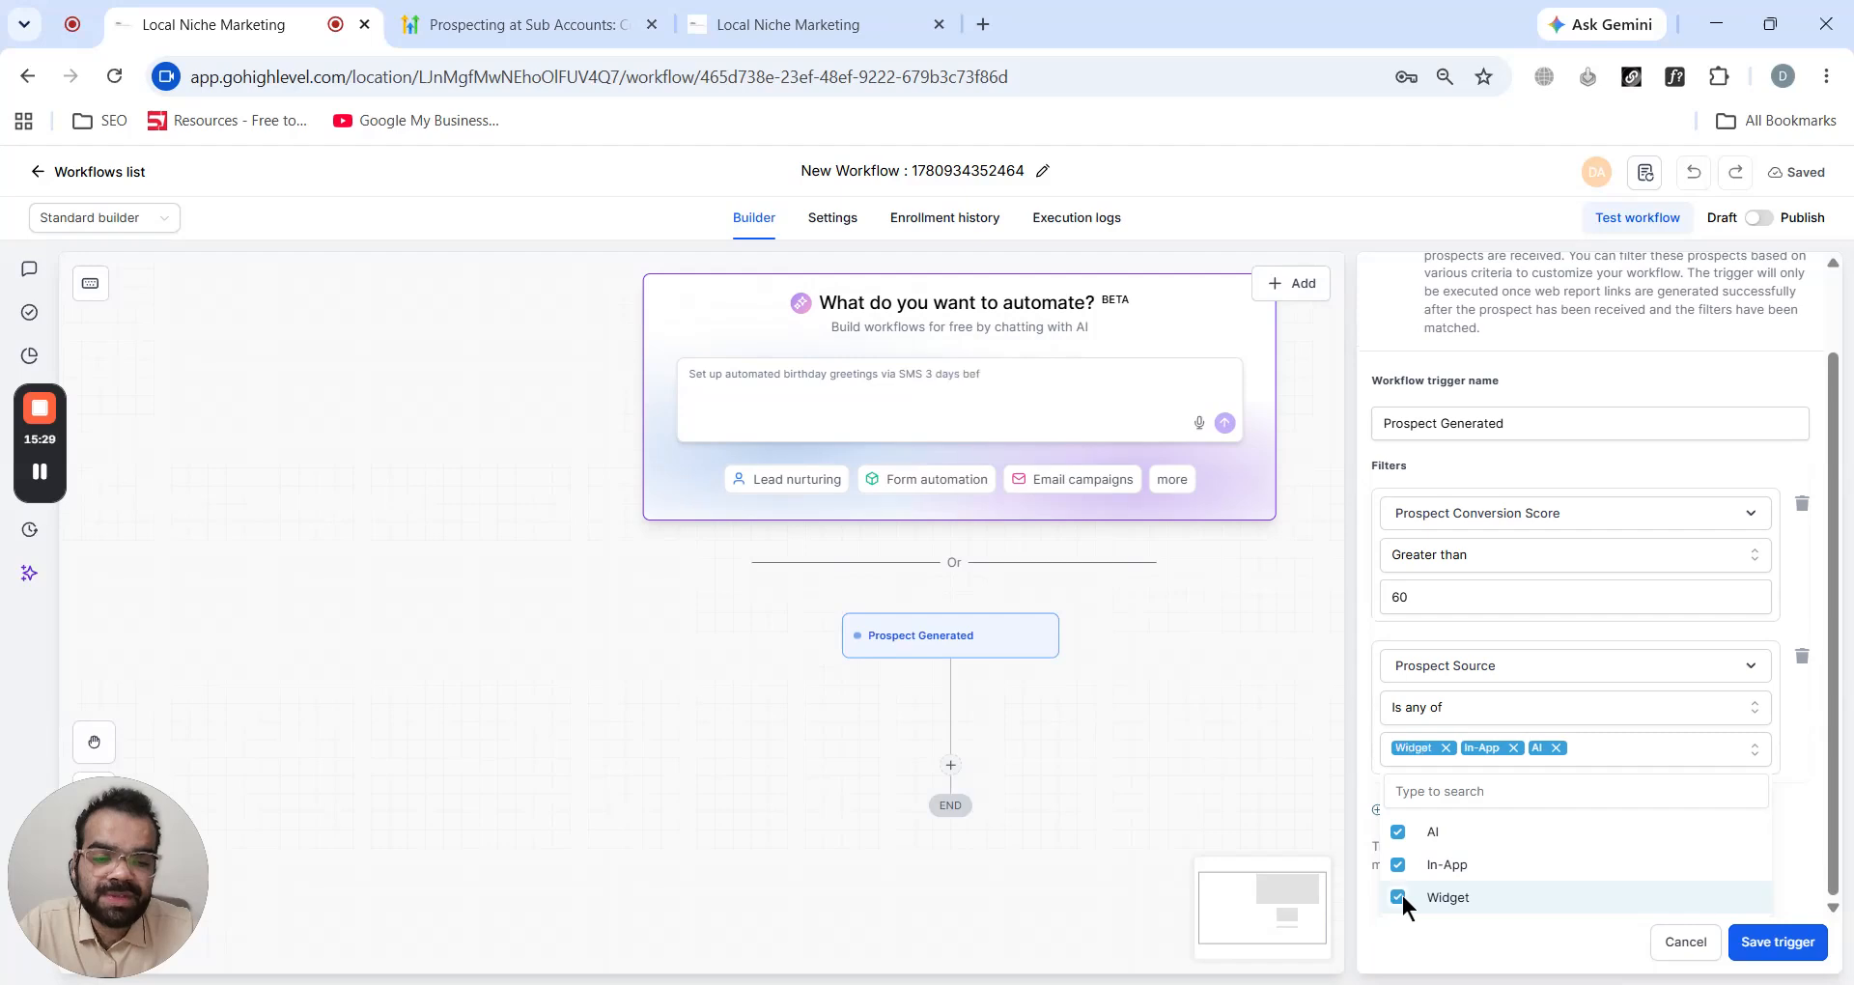
{"action": "left_click", "coordinate": [1777, 942]}
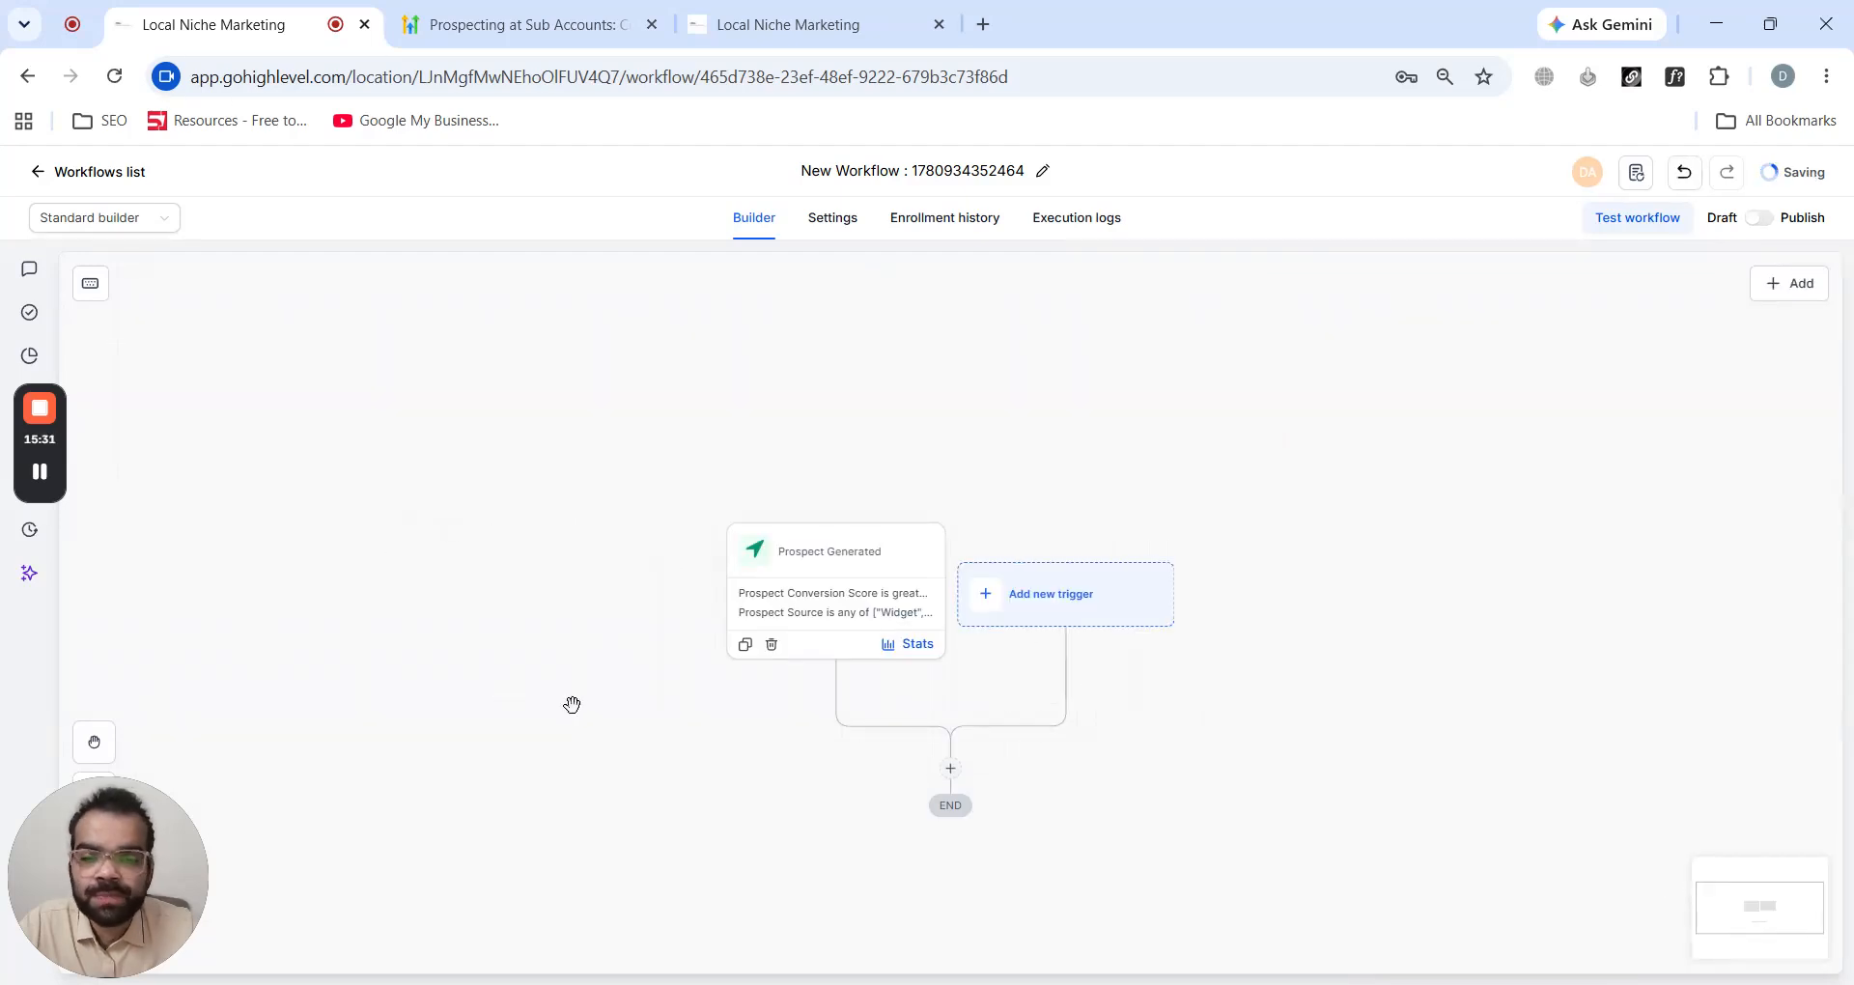
{"action": "left_click_drag", "start_coordinate": [537, 702], "coordinate": [571, 559]}
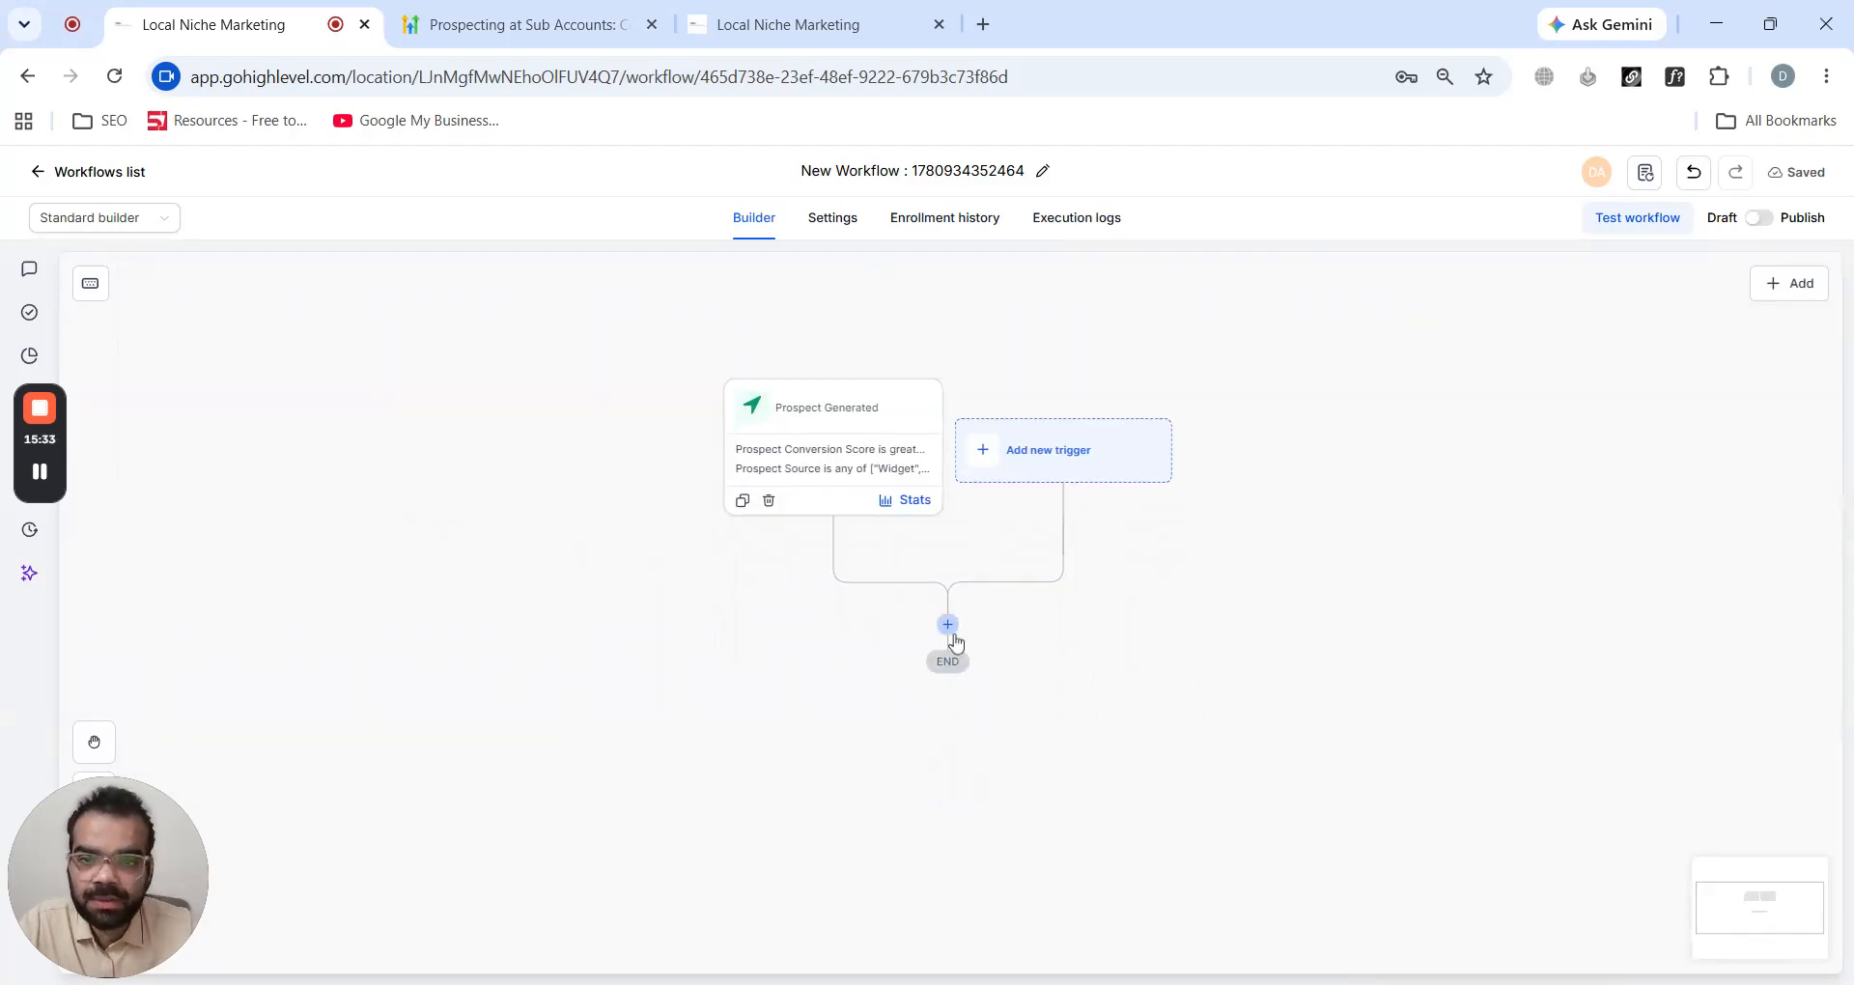
{"action": "left_click", "coordinate": [947, 625]}
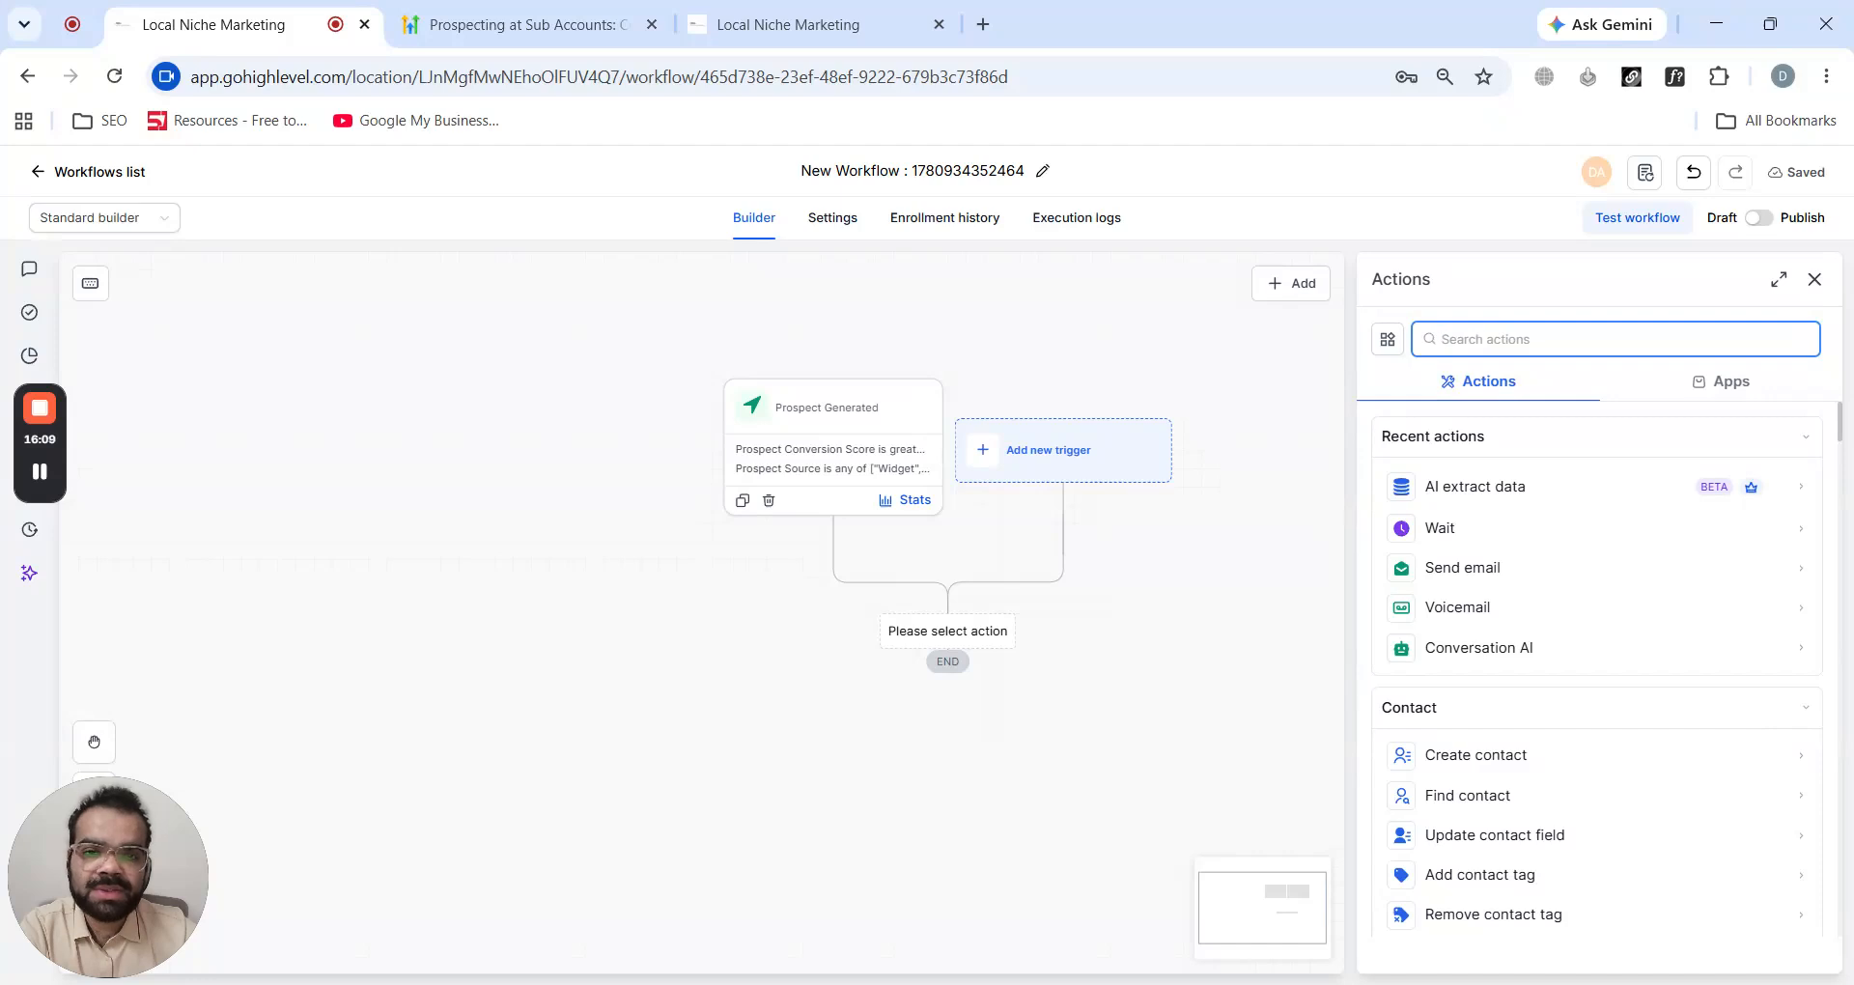
{"action": "left_click", "coordinate": [1815, 279]}
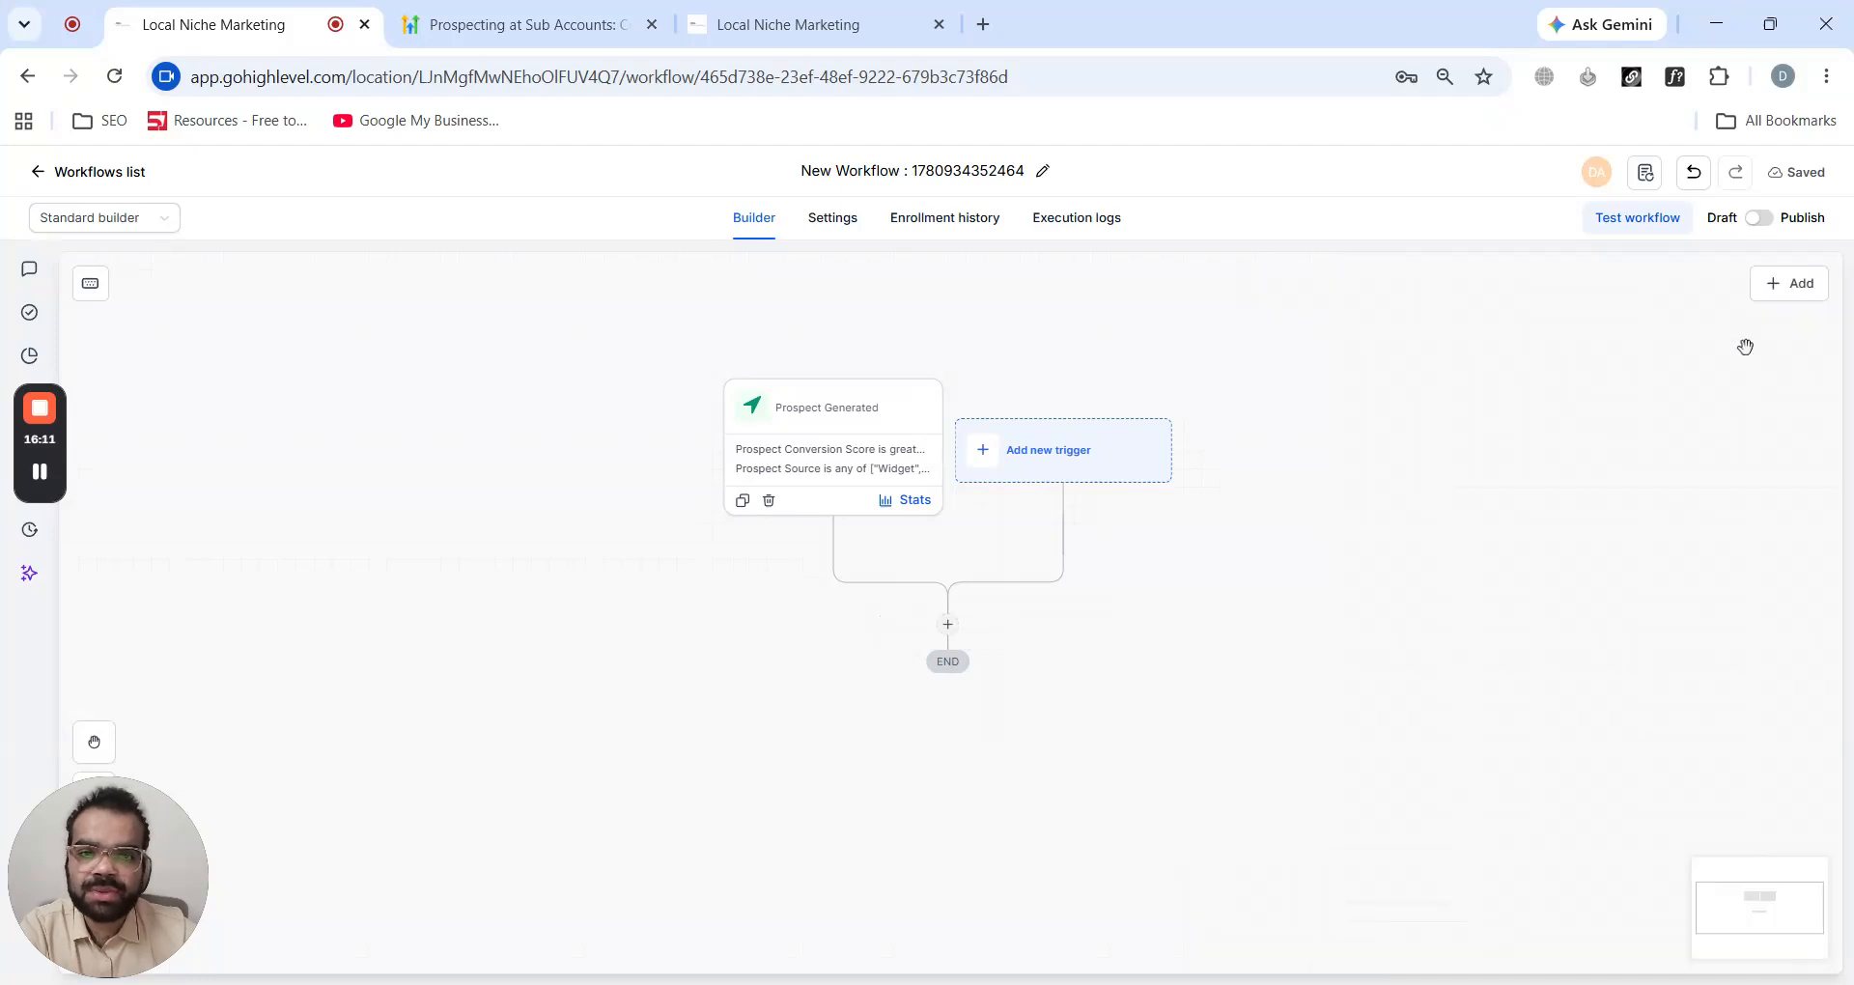